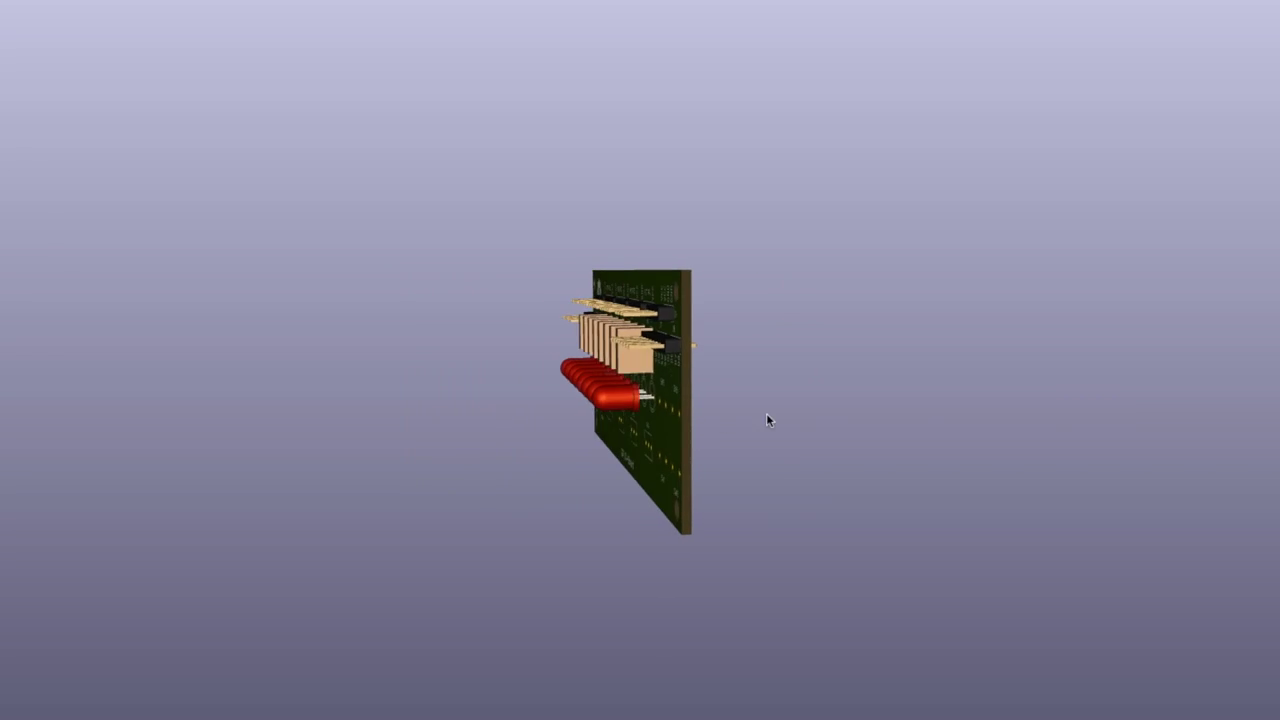
Duplicate the J2 connector and RV1 potentiometer group, then route a track to the J5 VCC pad.
{"action": "left_click_drag", "start_coordinate": [766, 413], "coordinate": [1106, 347]}
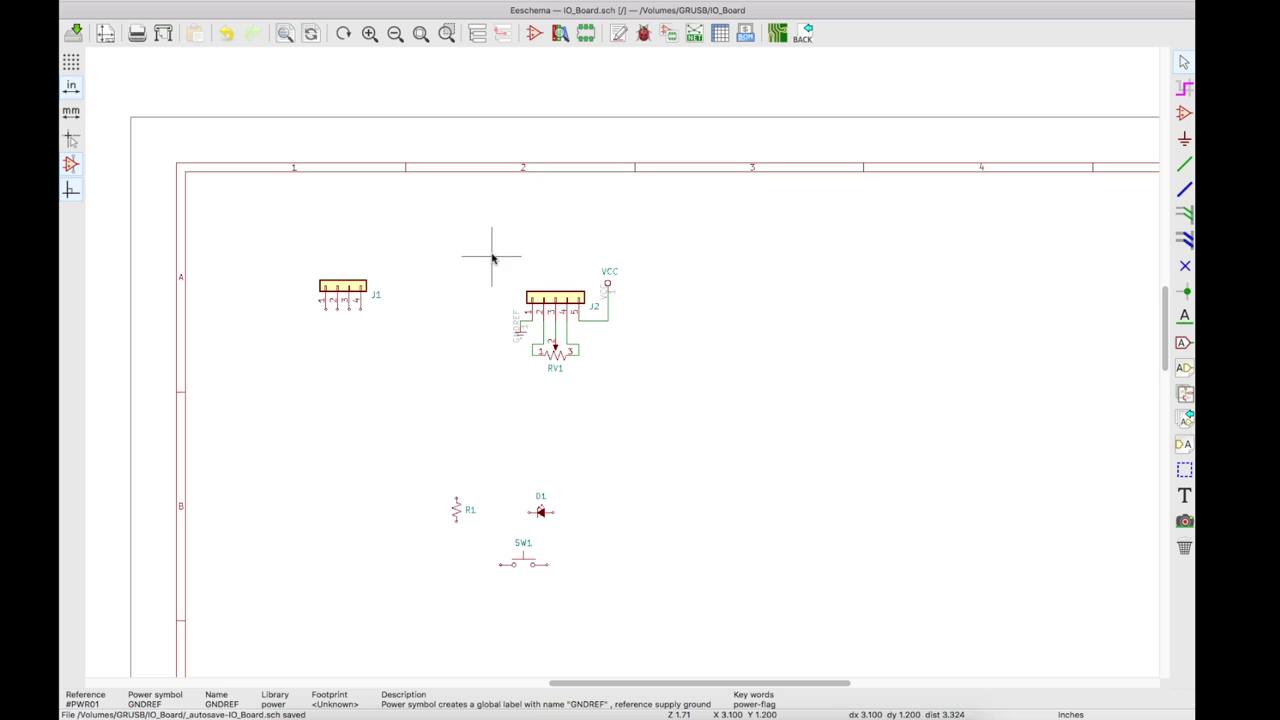
{"action": "left_click_drag", "start_coordinate": [491, 246], "coordinate": [643, 361]}
{"action": "right_click", "coordinate": [645, 366]}
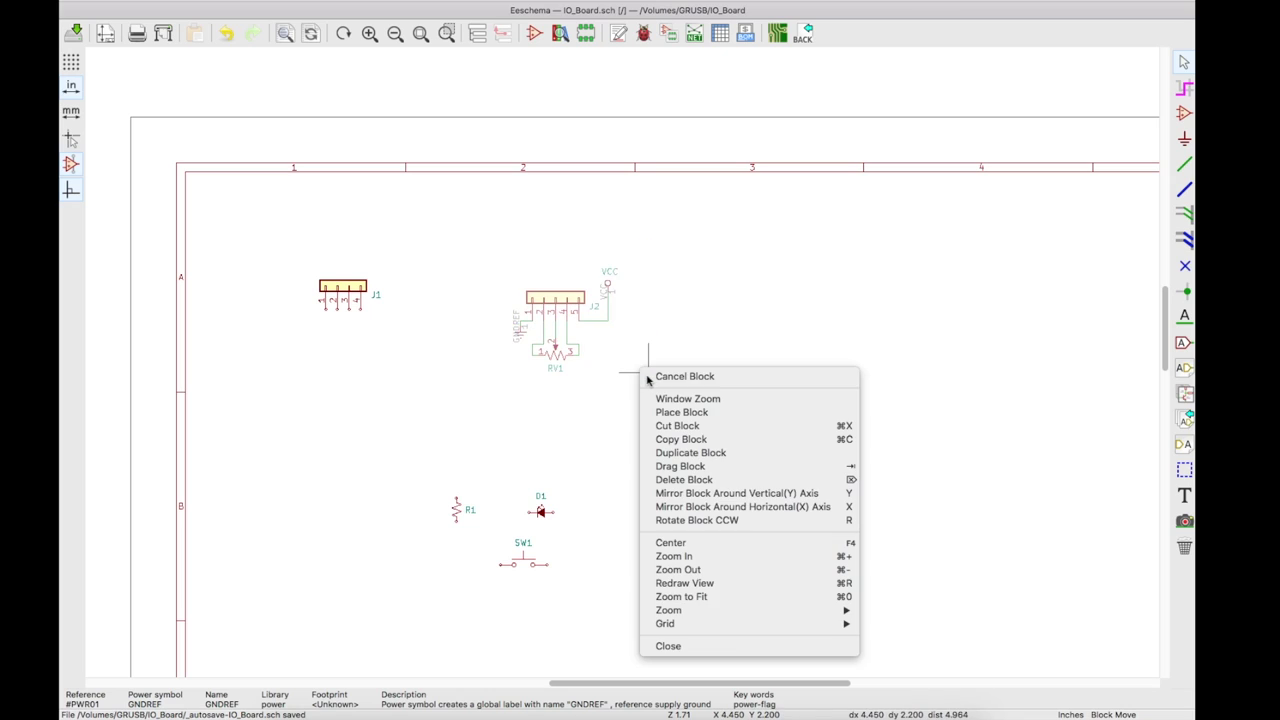
{"action": "left_click", "coordinate": [697, 453]}
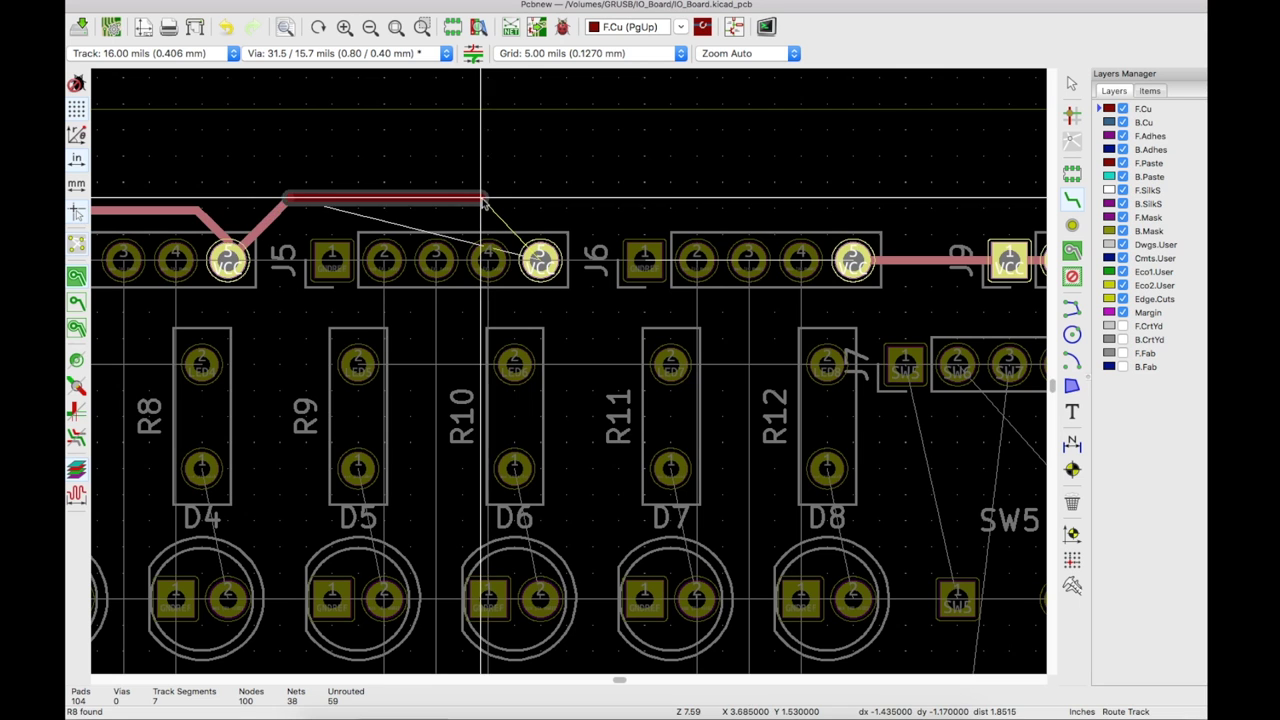
{"action": "left_click", "coordinate": [540, 262]}
{"action": "left_click", "coordinate": [540, 262]}
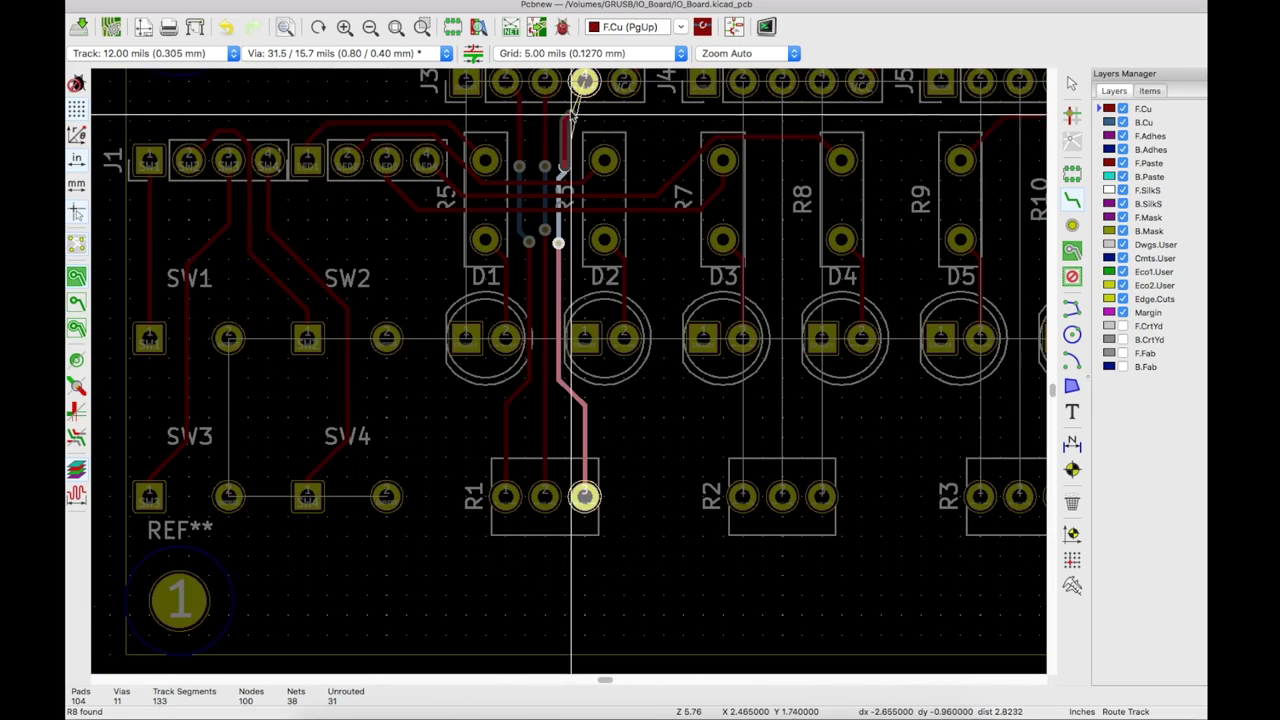
Lay the R1 and R2 tracks and move R12 down just above SW2 and D1.
{"action": "left_click", "coordinate": [641, 115]}
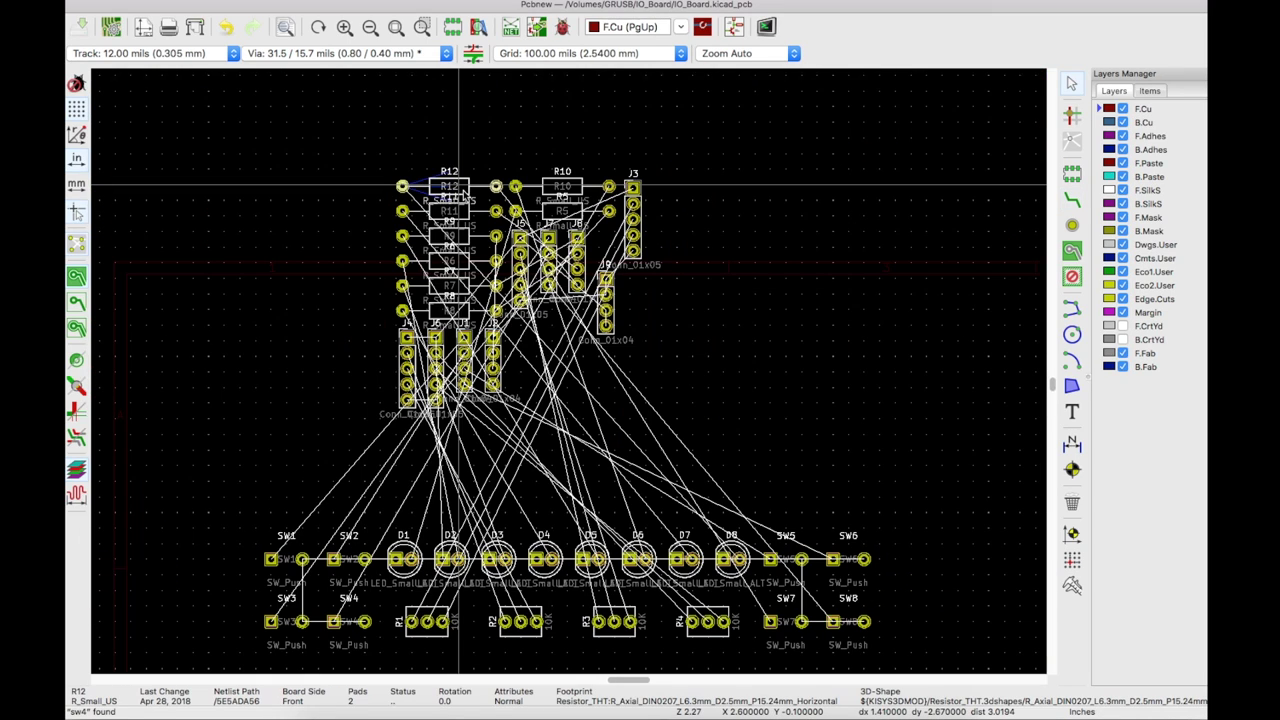
{"action": "left_click_drag", "start_coordinate": [400, 186], "coordinate": [365, 513]}
{"action": "scroll", "coordinate": [365, 513], "scroll_direction": "up", "scroll_amount": 1}
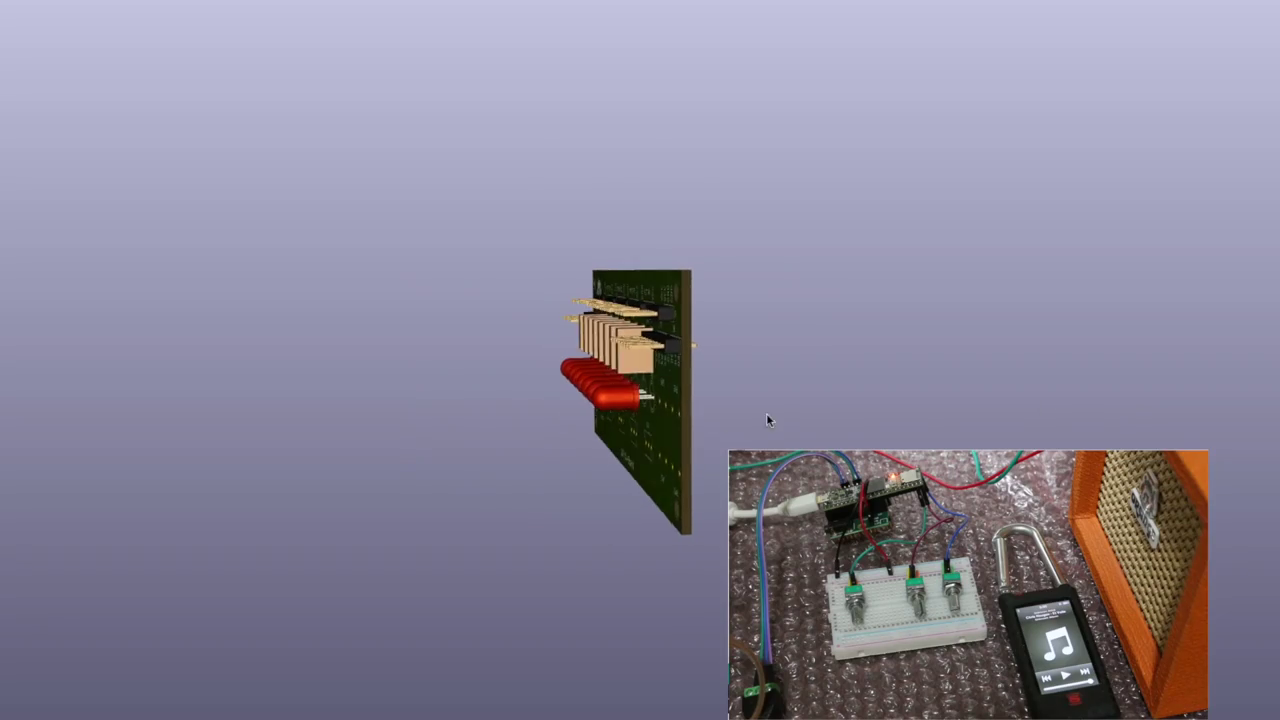
{"action": "left_click_drag", "start_coordinate": [766, 420], "coordinate": [1106, 354]}
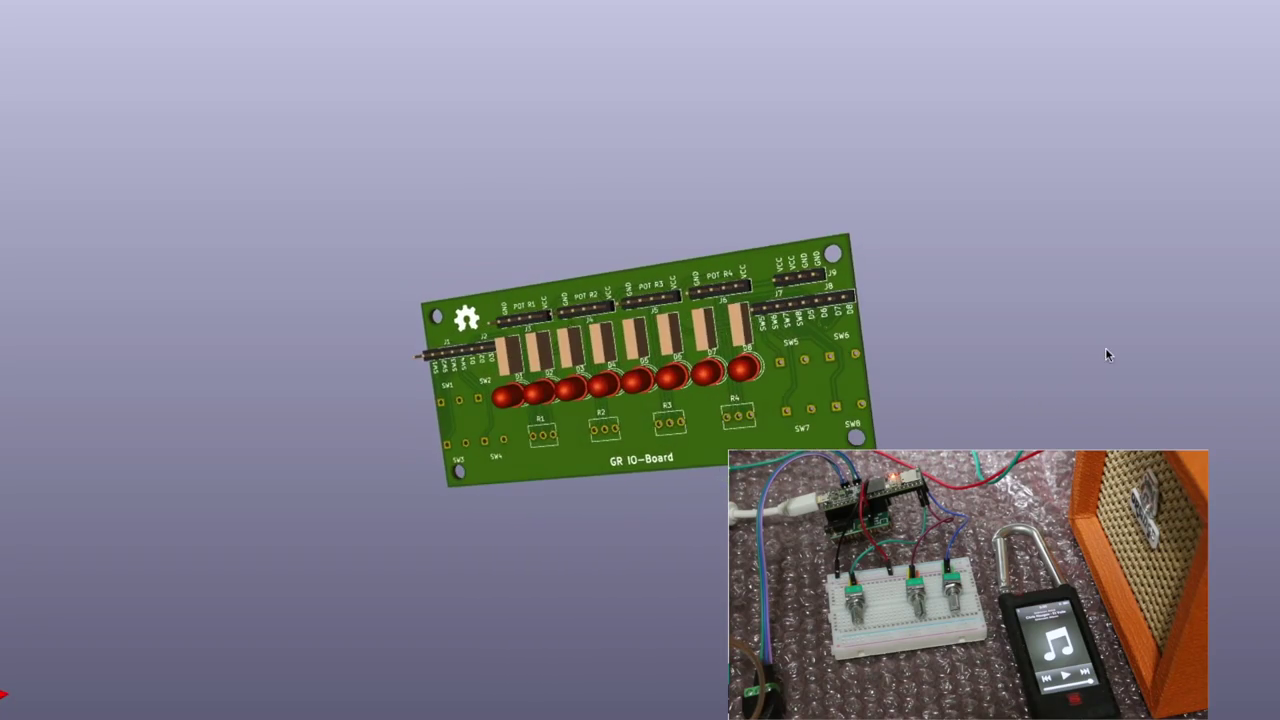
Tilt the 3D render of the GR IO-Board slightly flatter for a face-on view.
{"action": "left_click_drag", "start_coordinate": [800, 300], "coordinate": [808, 304]}
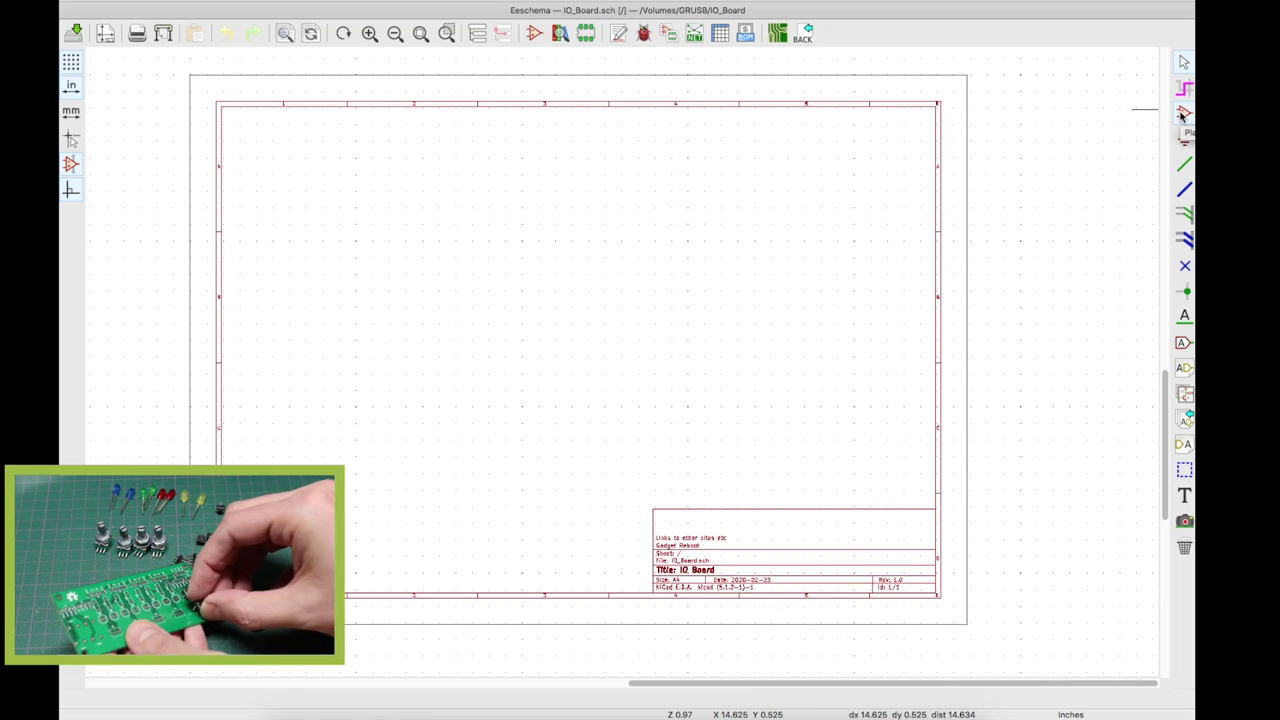
Place the Conn_01x05 connector symbol on the sheet.
{"action": "left_click", "coordinate": [1183, 115]}
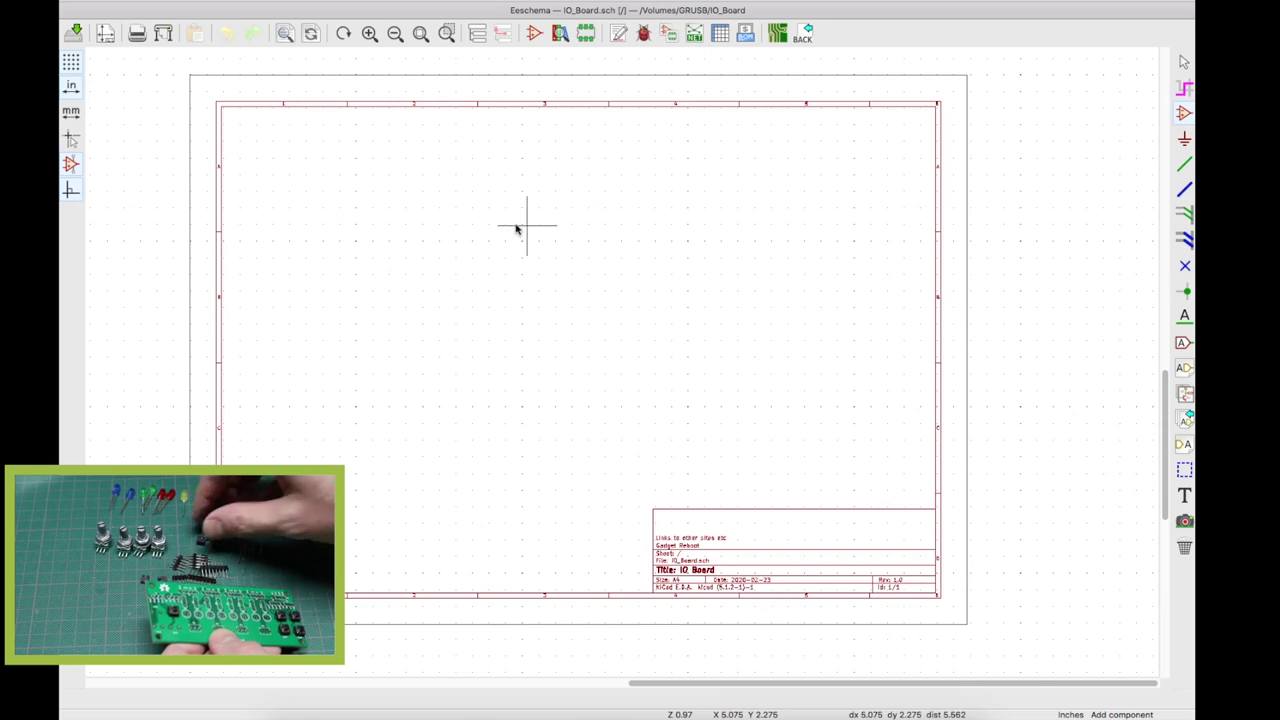
{"action": "left_click", "coordinate": [563, 214]}
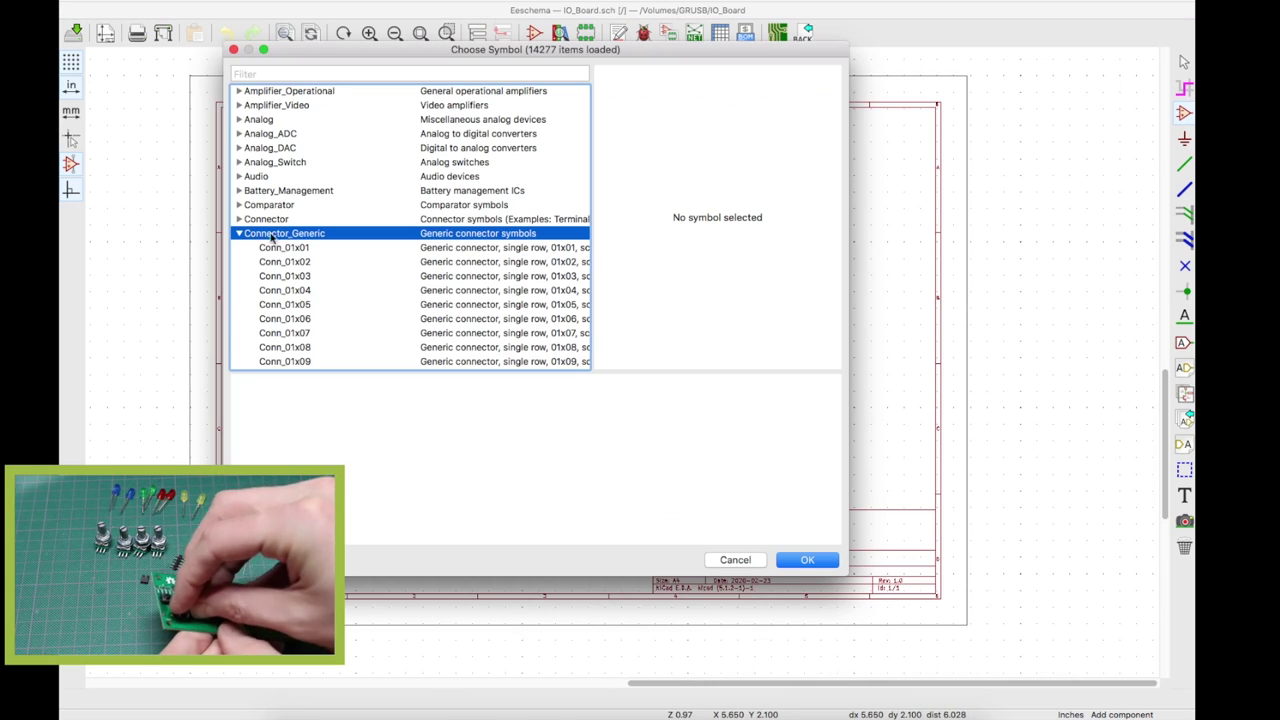
{"action": "left_click", "coordinate": [310, 304]}
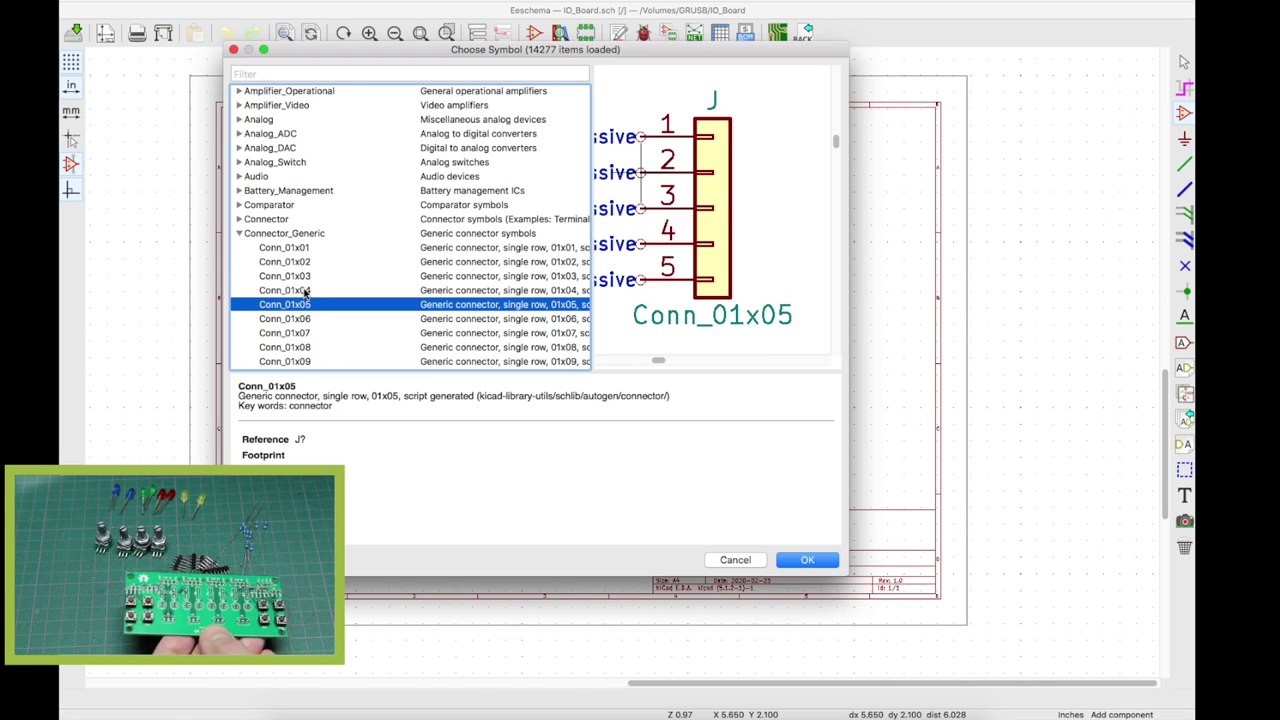
{"action": "left_click", "coordinate": [802, 561]}
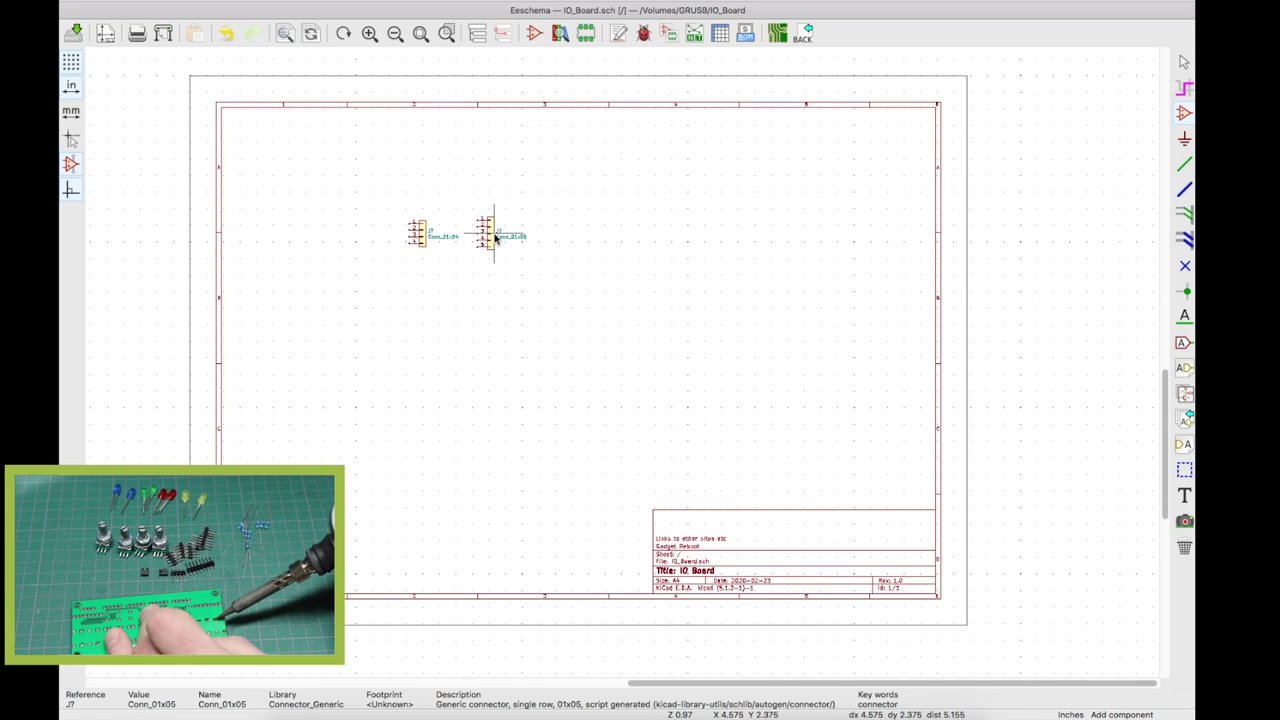
{"action": "left_click", "coordinate": [494, 236]}
{"action": "scroll", "coordinate": [494, 236], "scroll_direction": "up", "scroll_amount": 2}
Search 'pot' and place the R_POT_US potentiometer, R_Small_US resistor and LED_Small_ALT symbols.
{"action": "left_click", "coordinate": [557, 334]}
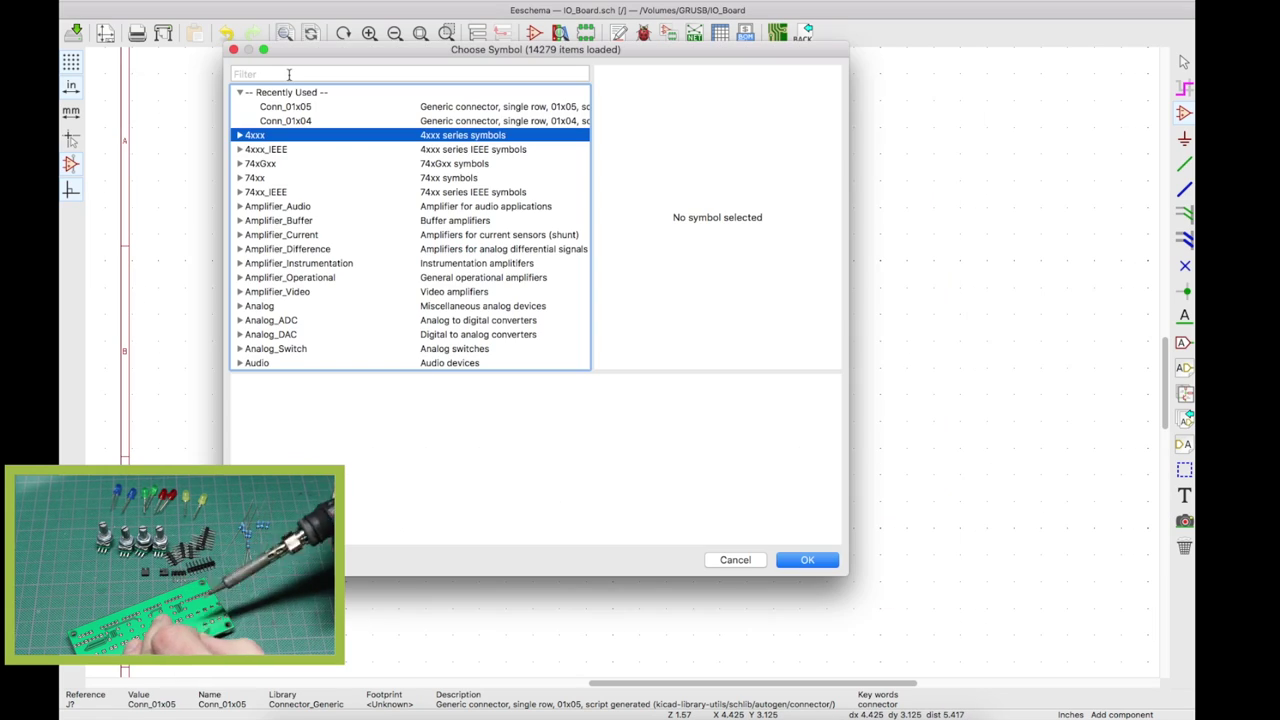
{"action": "left_click", "coordinate": [289, 74]}
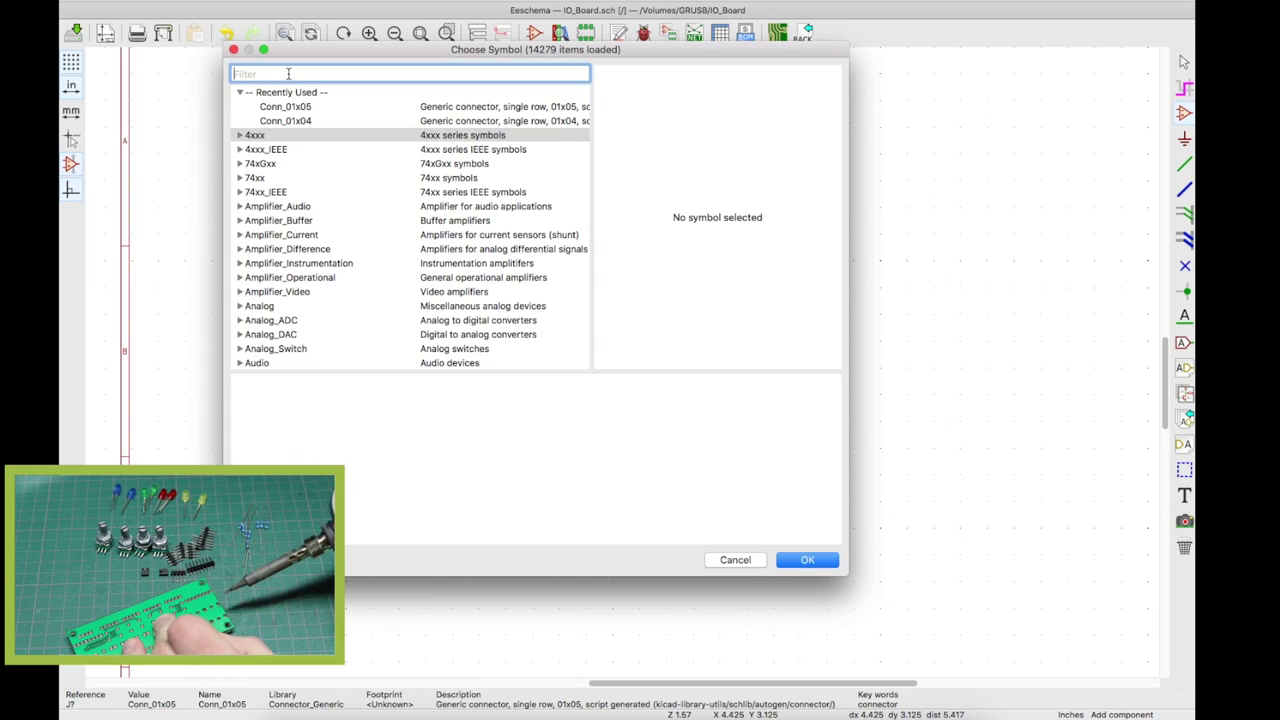
{"action": "type", "text": "pot"}
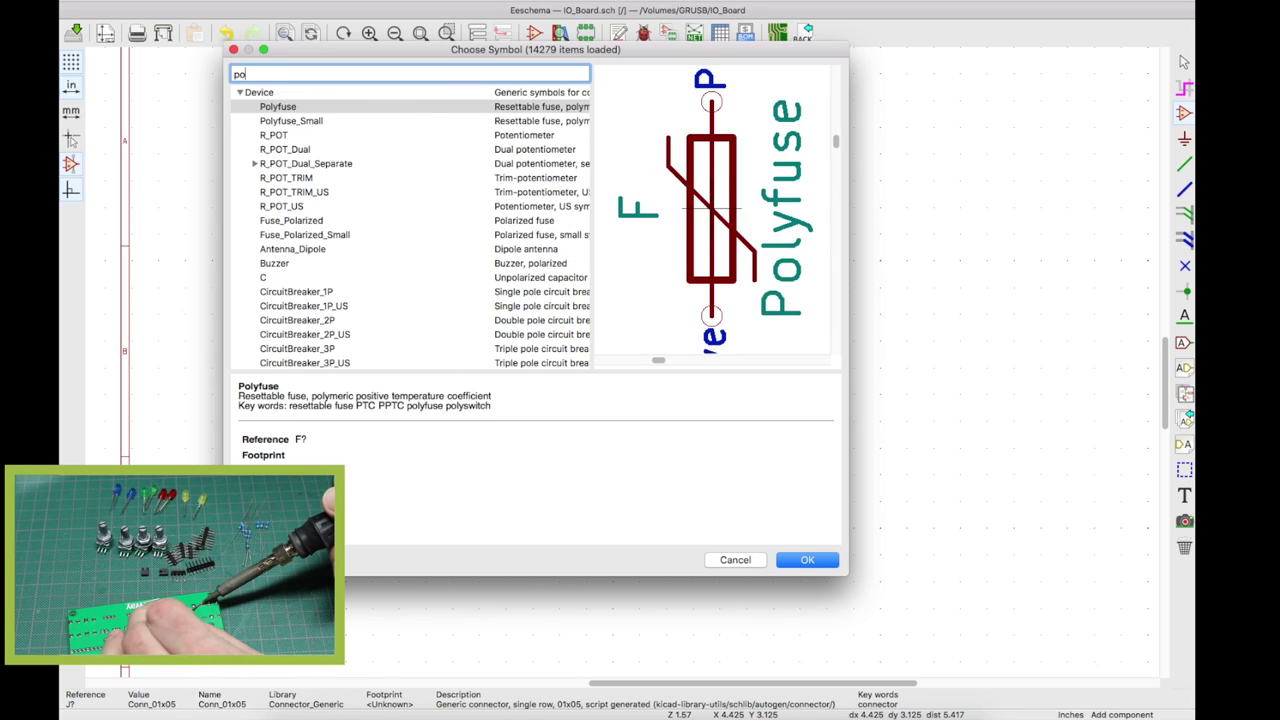
{"action": "left_click", "coordinate": [812, 560]}
{"action": "left_click", "coordinate": [440, 312]}
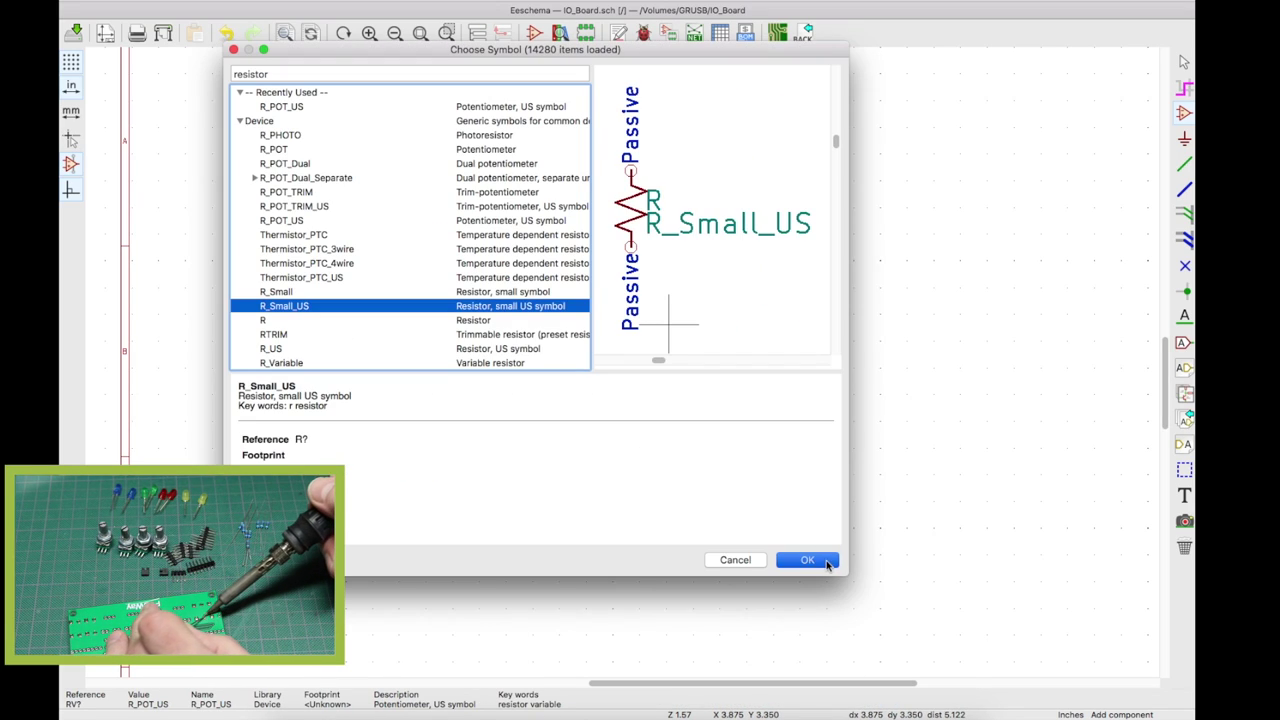
{"action": "left_click", "coordinate": [812, 560]}
{"action": "left_click", "coordinate": [378, 350]}
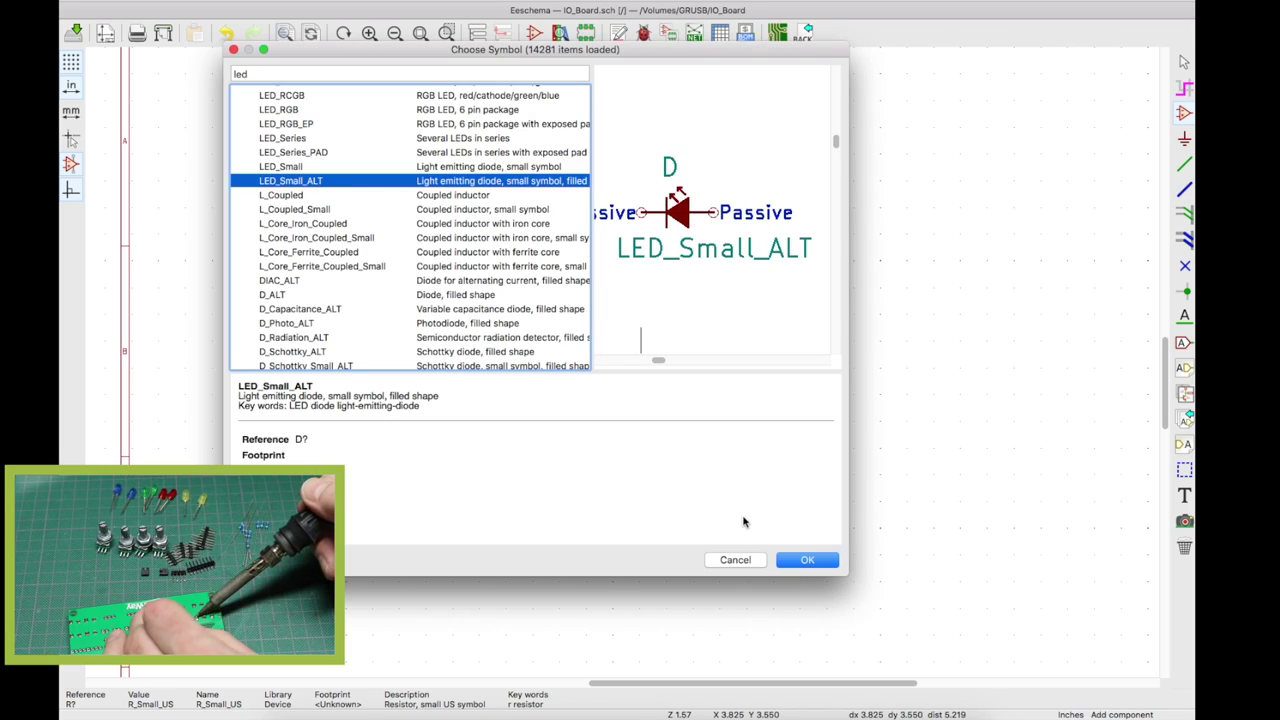
{"action": "left_click", "coordinate": [805, 560]}
{"action": "left_click", "coordinate": [486, 326]}
Place the SW_Push push-button from the Switch library.
{"action": "scroll", "coordinate": [308, 228], "scroll_direction": "down", "scroll_amount": 3}
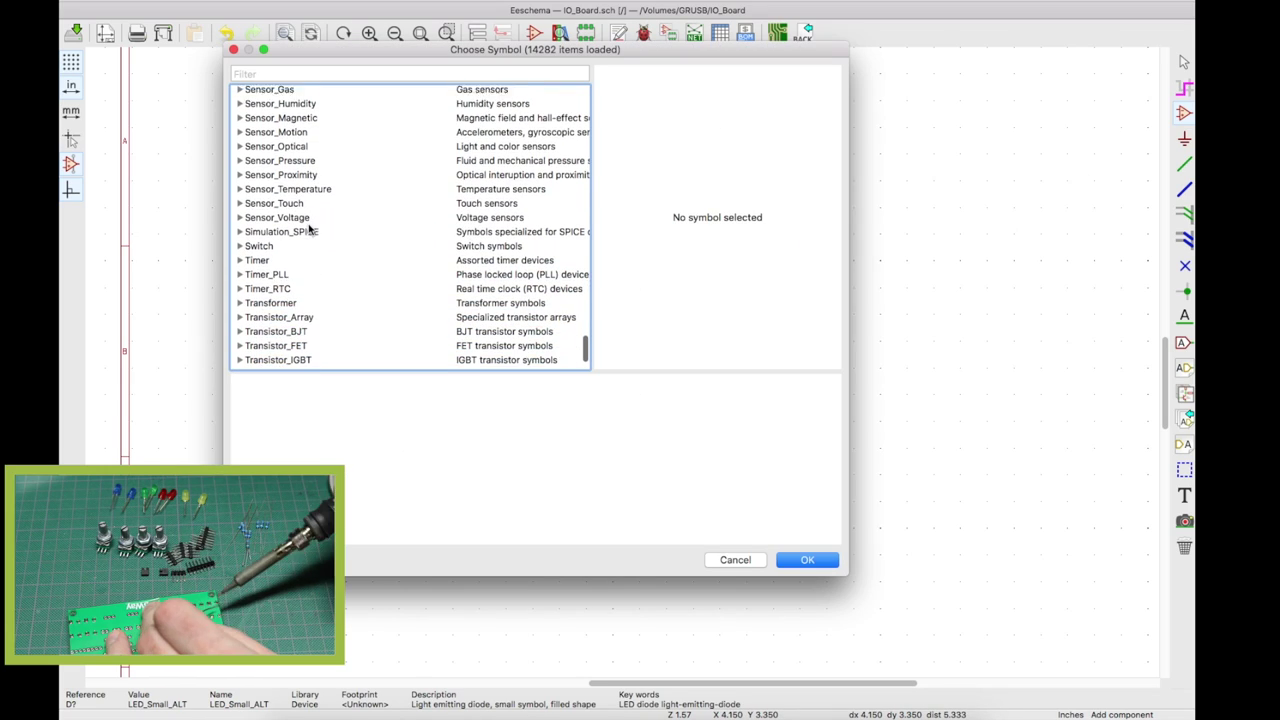
{"action": "left_click", "coordinate": [242, 238]}
{"action": "scroll", "coordinate": [289, 254], "scroll_direction": "down", "scroll_amount": 5}
{"action": "left_click", "coordinate": [280, 267]}
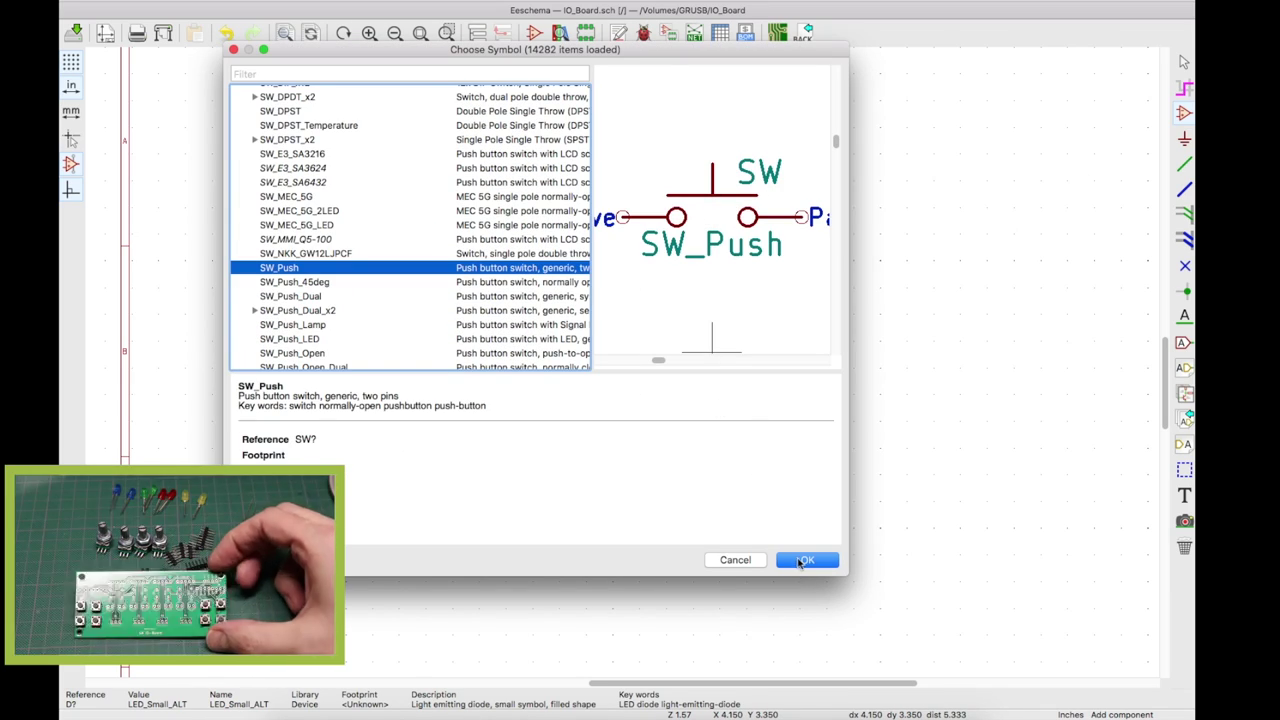
{"action": "left_click", "coordinate": [807, 560]}
{"action": "left_click", "coordinate": [456, 405]}
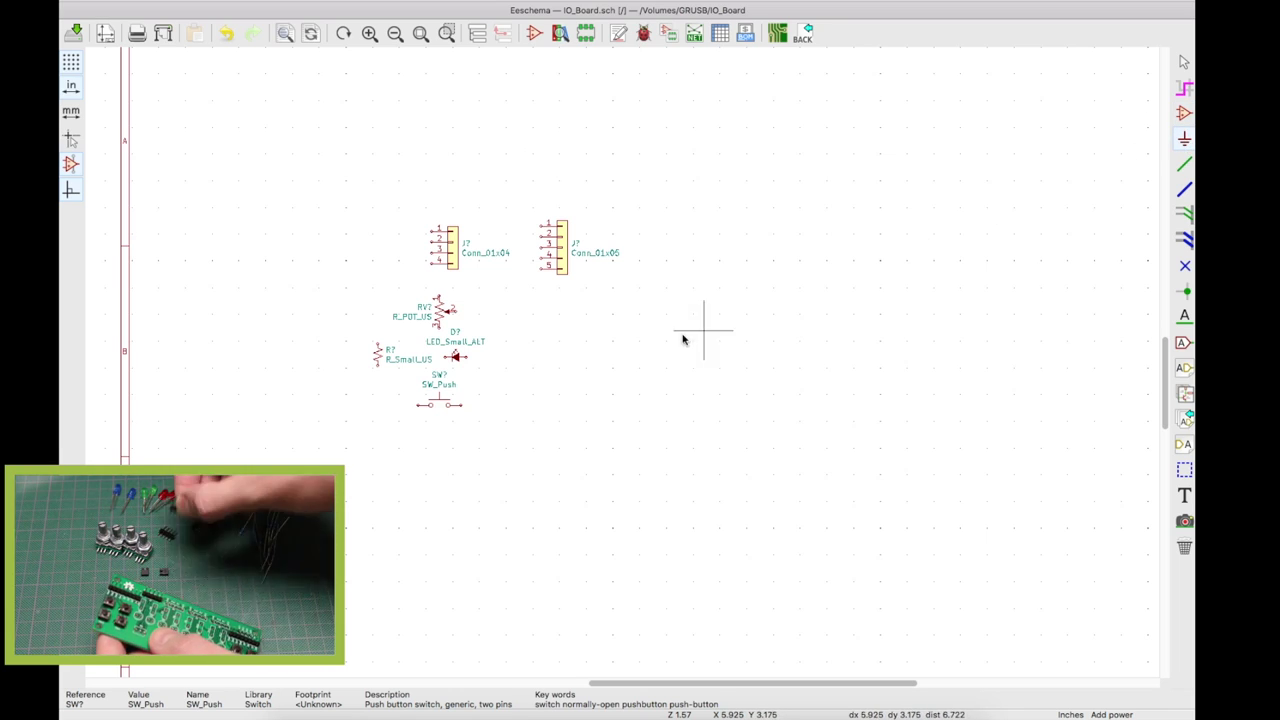
Place a VCC power symbol from the power library.
{"action": "left_click", "coordinate": [545, 332]}
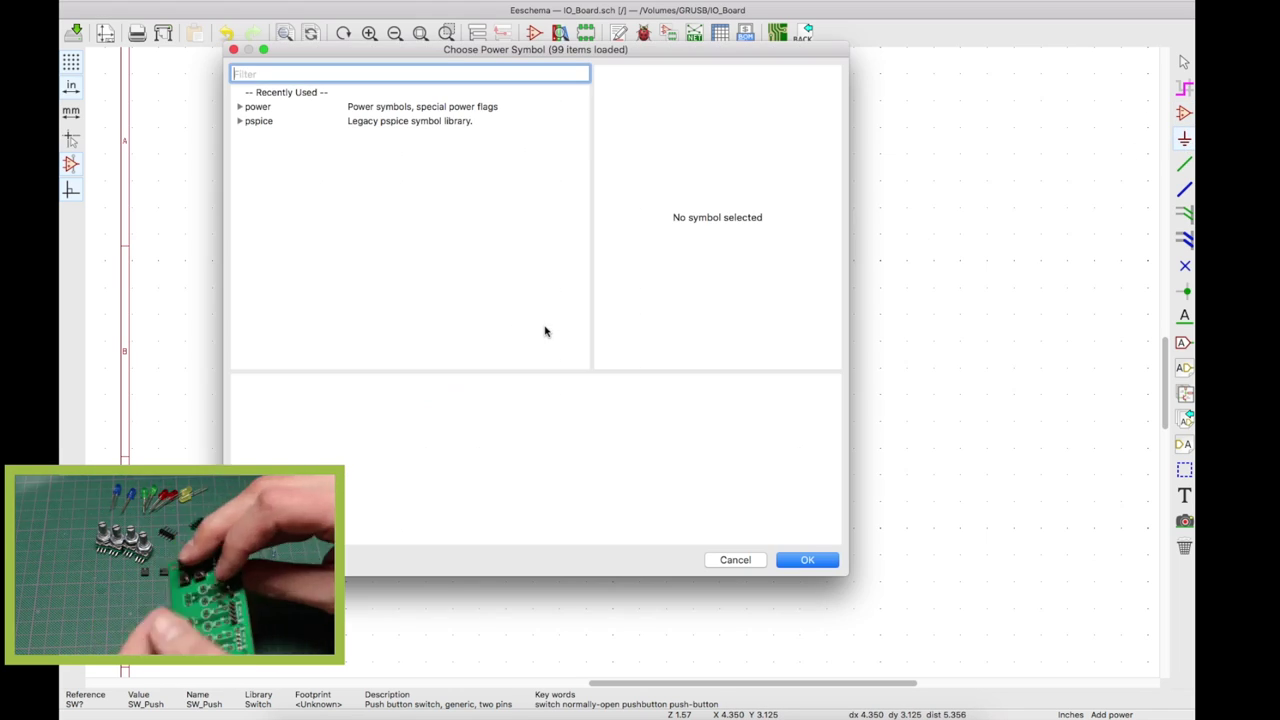
{"action": "left_click", "coordinate": [240, 106]}
{"action": "left_click", "coordinate": [275, 153]}
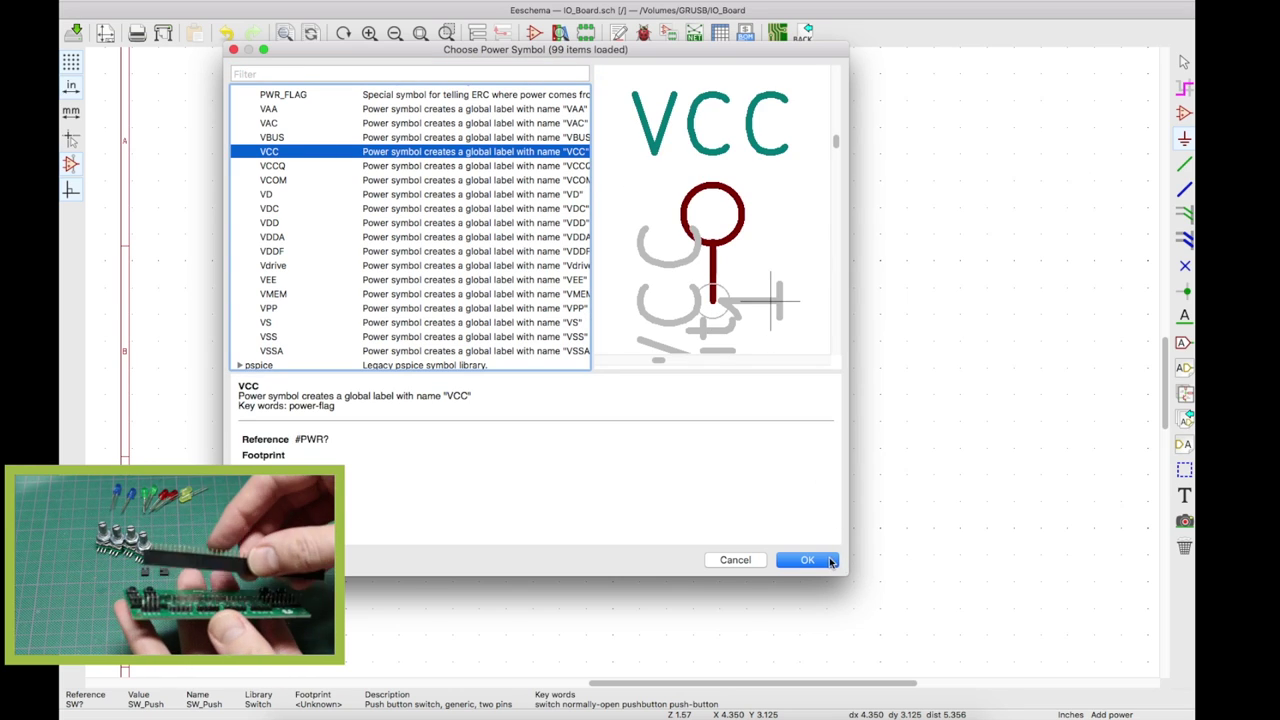
{"action": "left_click", "coordinate": [807, 560]}
{"action": "left_click", "coordinate": [545, 340]}
Place a GNDREF power symbol beside the LED.
{"action": "scroll", "coordinate": [278, 174], "scroll_direction": "down", "scroll_amount": 2}
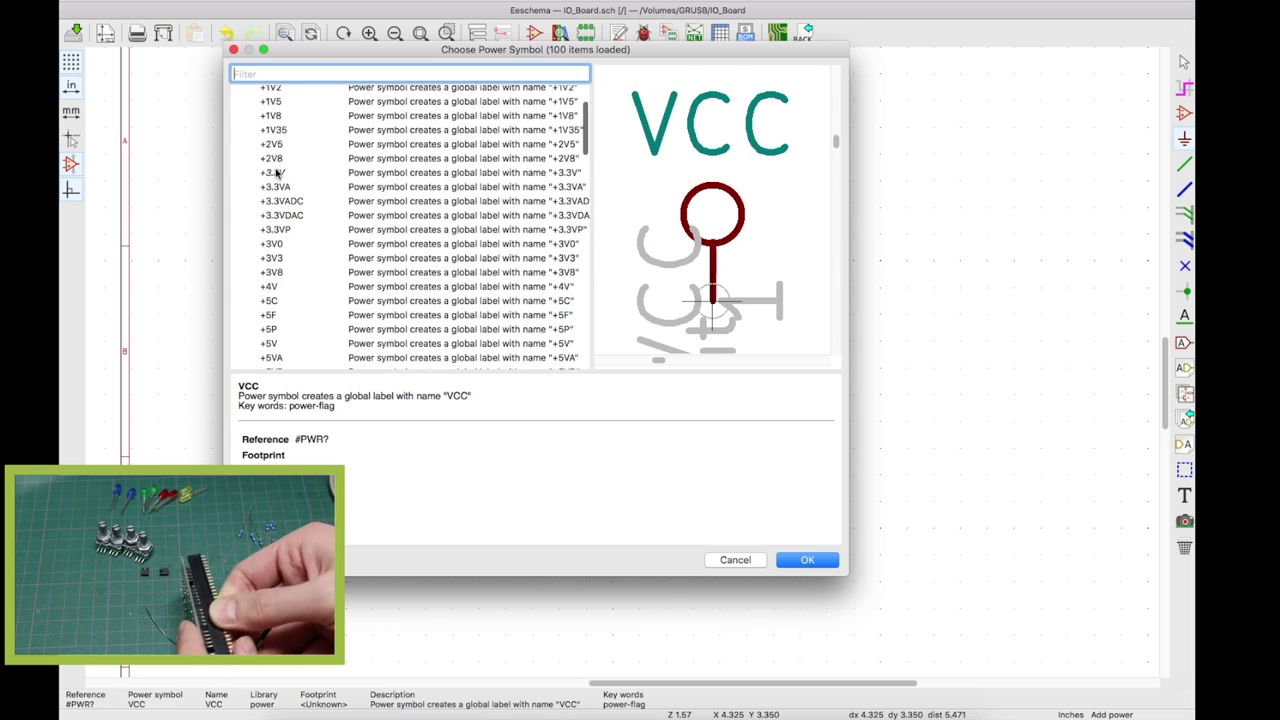
{"action": "scroll", "coordinate": [278, 174], "scroll_direction": "down", "scroll_amount": 5}
{"action": "left_click", "coordinate": [278, 283]}
{"action": "left_click", "coordinate": [807, 560]}
{"action": "scroll", "coordinate": [354, 355], "scroll_direction": "up", "scroll_amount": 3}
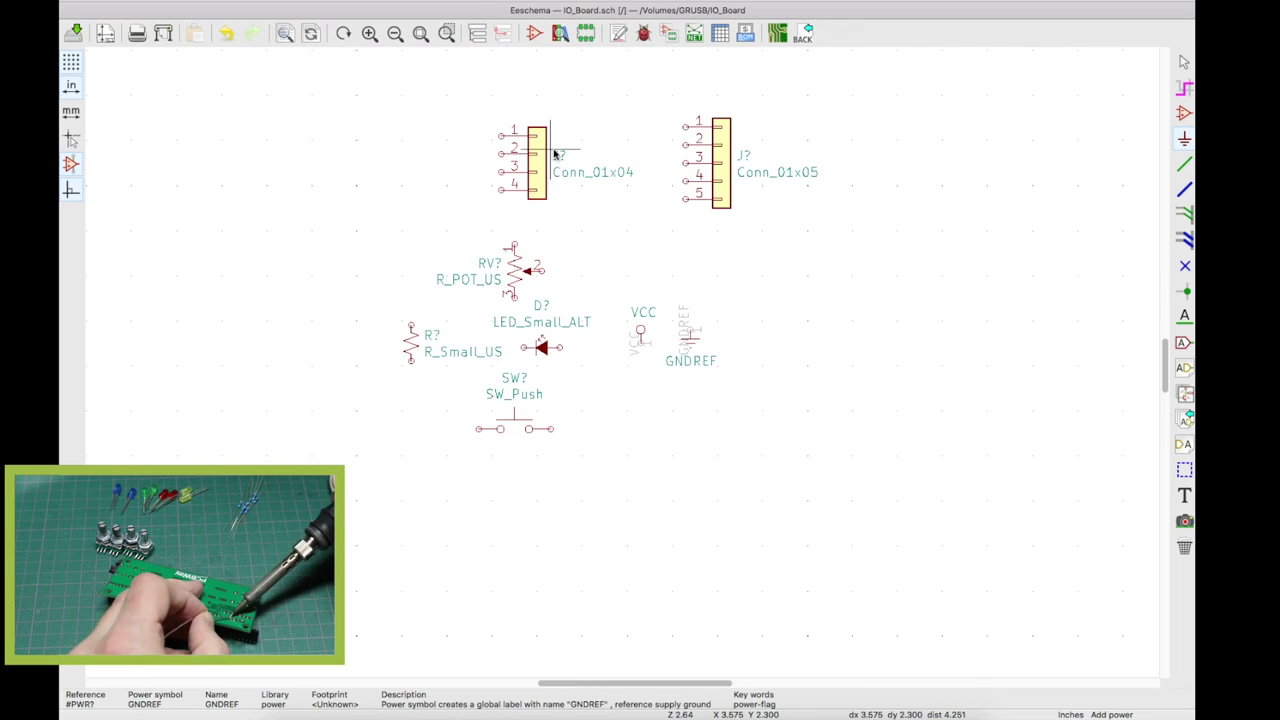
{"action": "scroll", "coordinate": [562, 160], "scroll_direction": "up", "scroll_amount": 2}
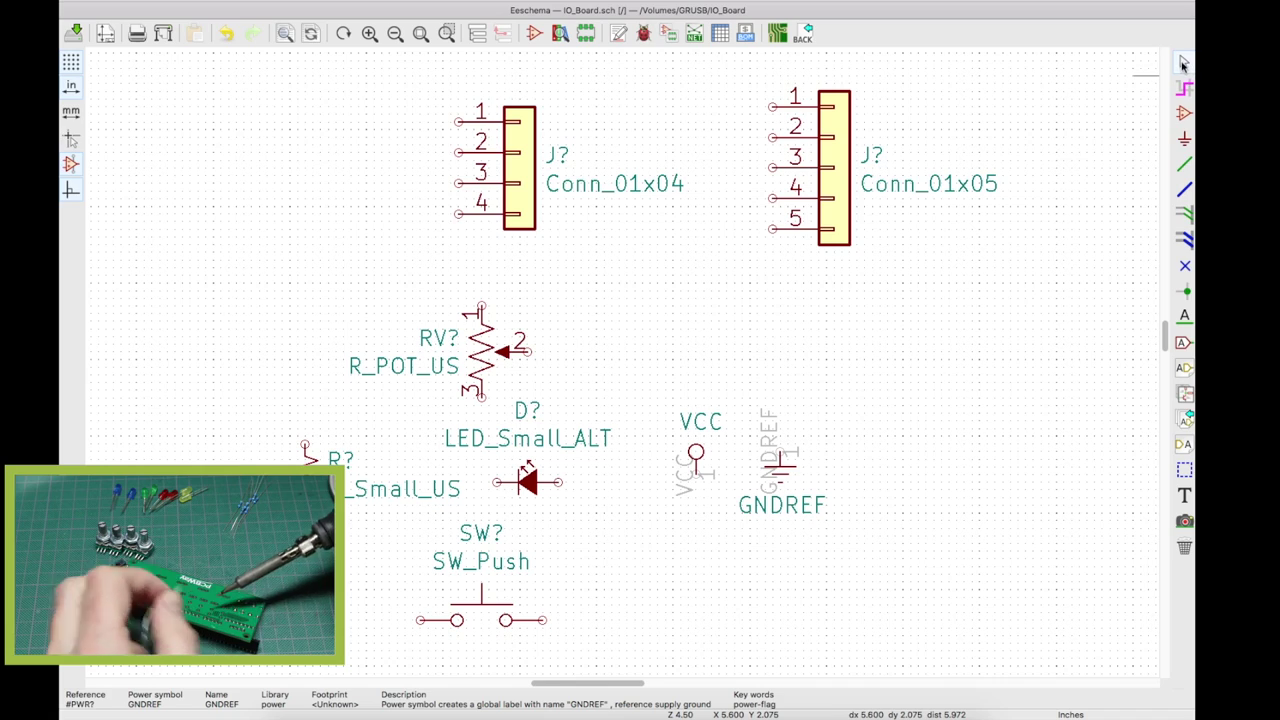
Annotate the schematic so symbols read J1, J2, RV1, D1, R1 and SW1.
{"action": "left_click", "coordinate": [520, 410]}
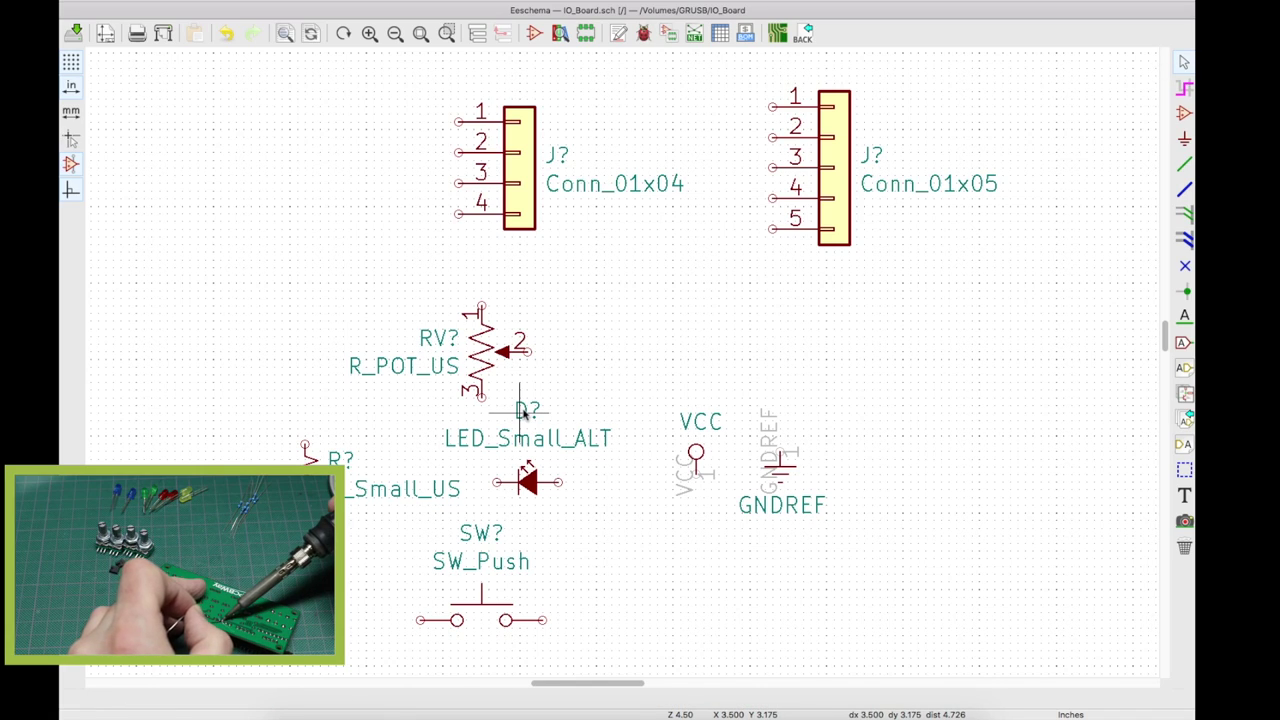
{"action": "double_click", "coordinate": [521, 411]}
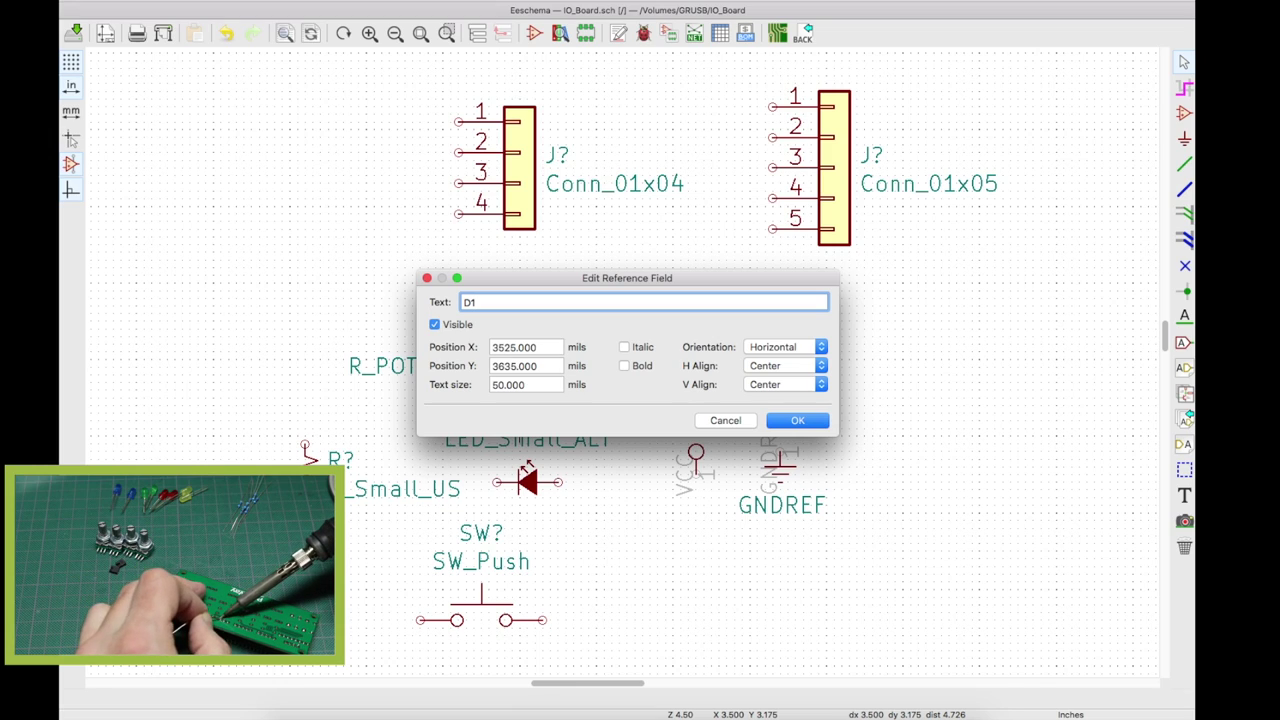
{"action": "key", "text": "Escape"}
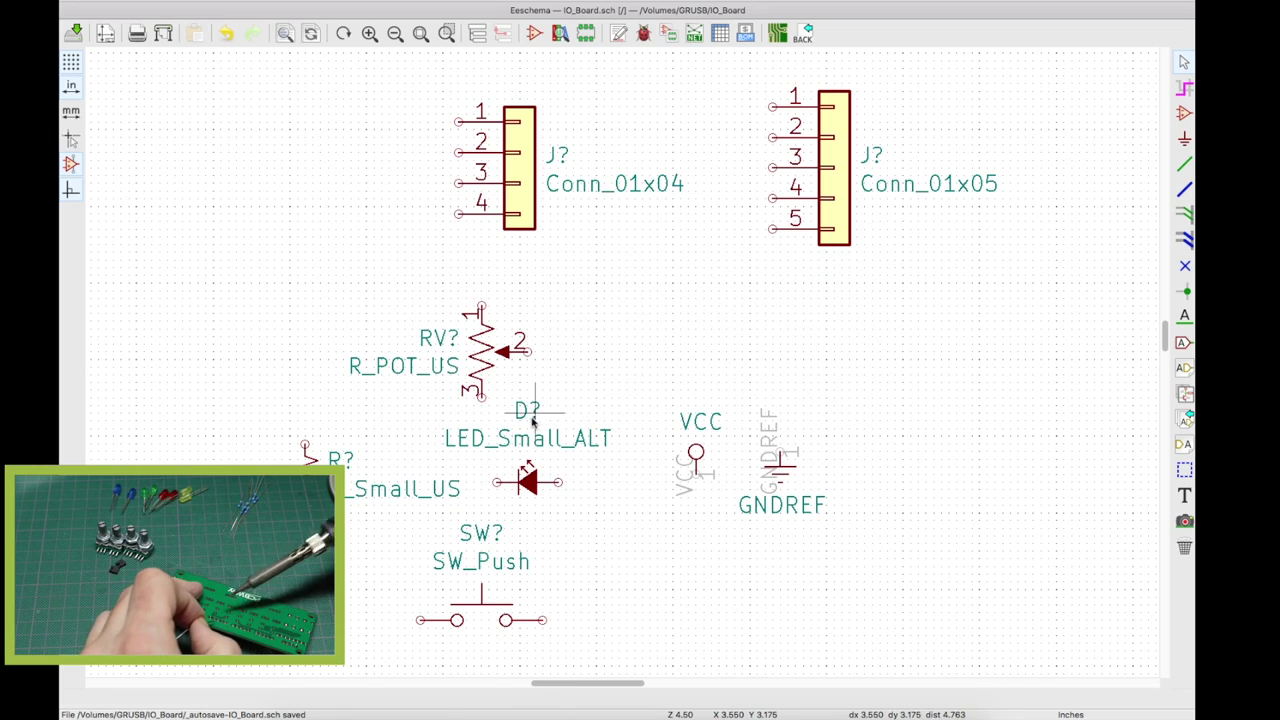
{"action": "left_click", "coordinate": [619, 34]}
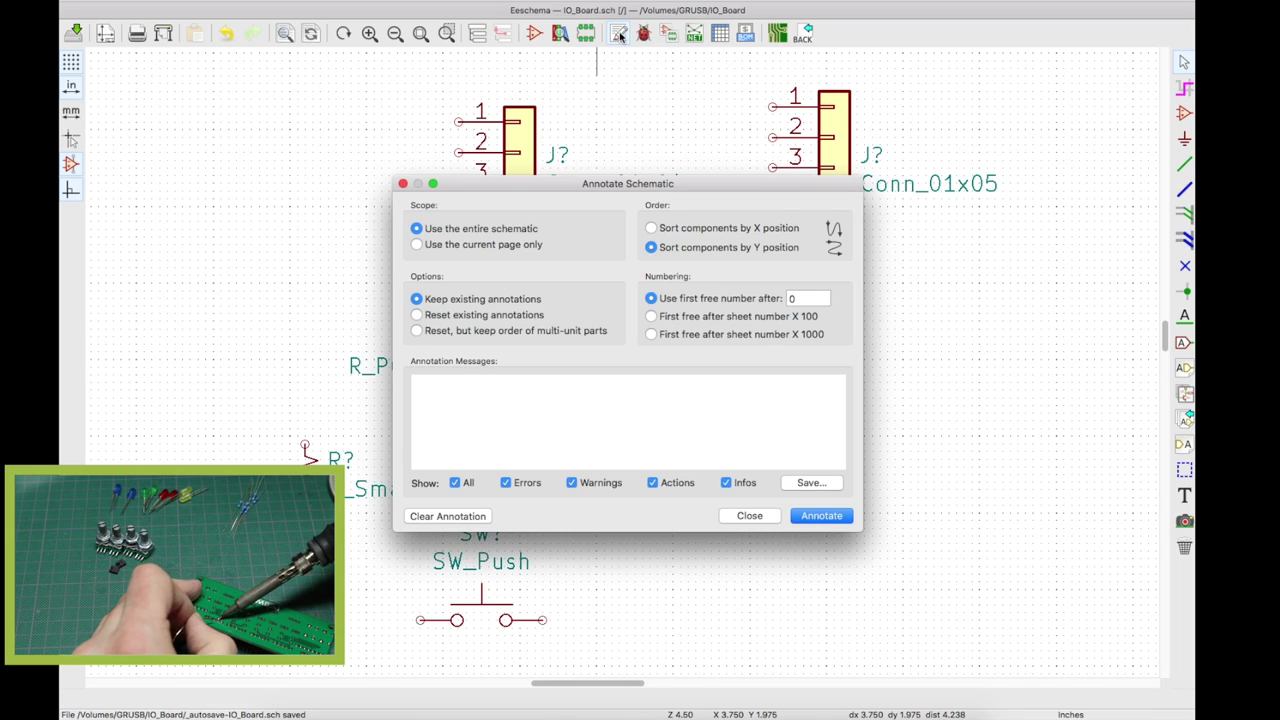
{"action": "key", "text": "Return"}
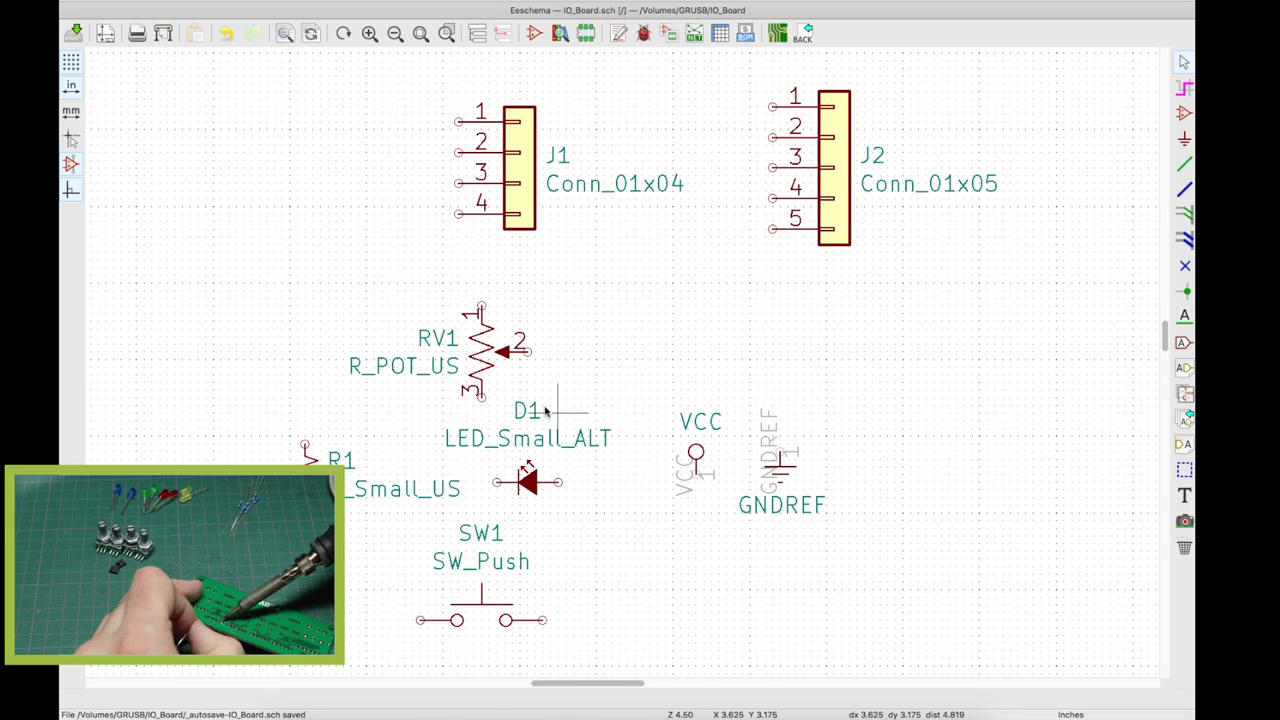
Hide J1's value label, then reopen J1's properties at the empty Footprint field.
{"action": "double_click", "coordinate": [518, 170]}
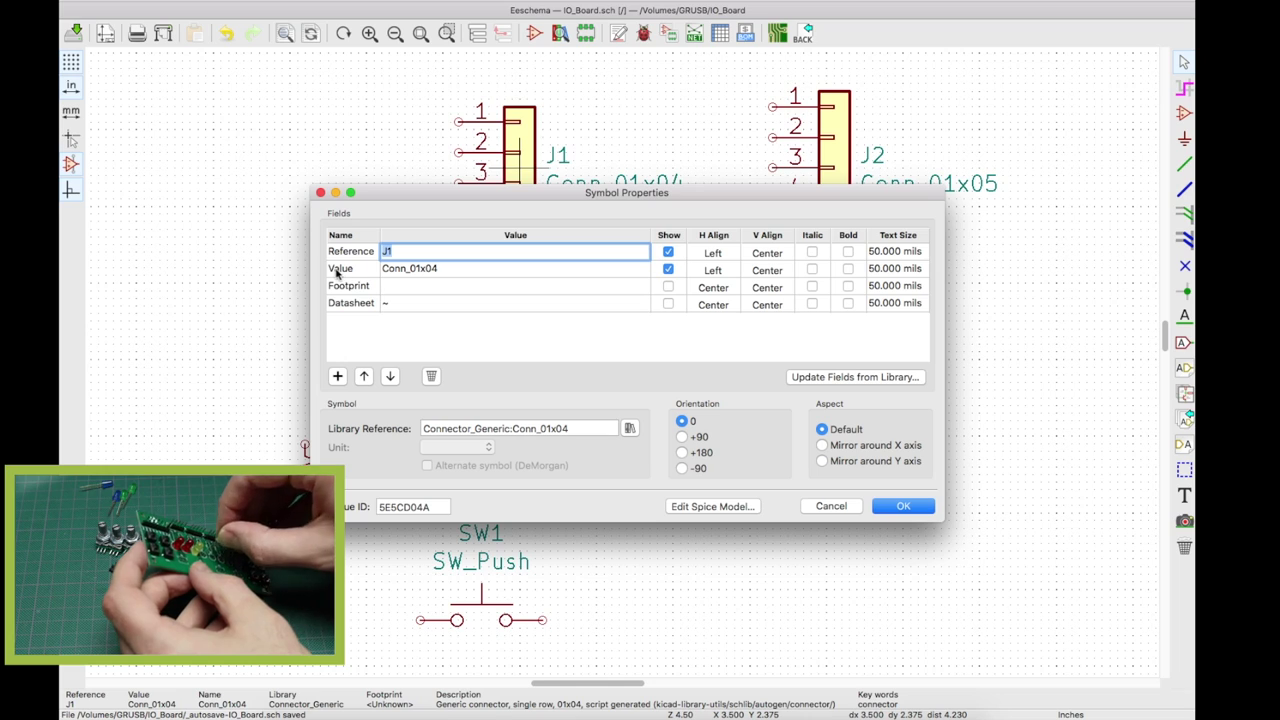
{"action": "left_click", "coordinate": [668, 269]}
{"action": "key", "text": "Return"}
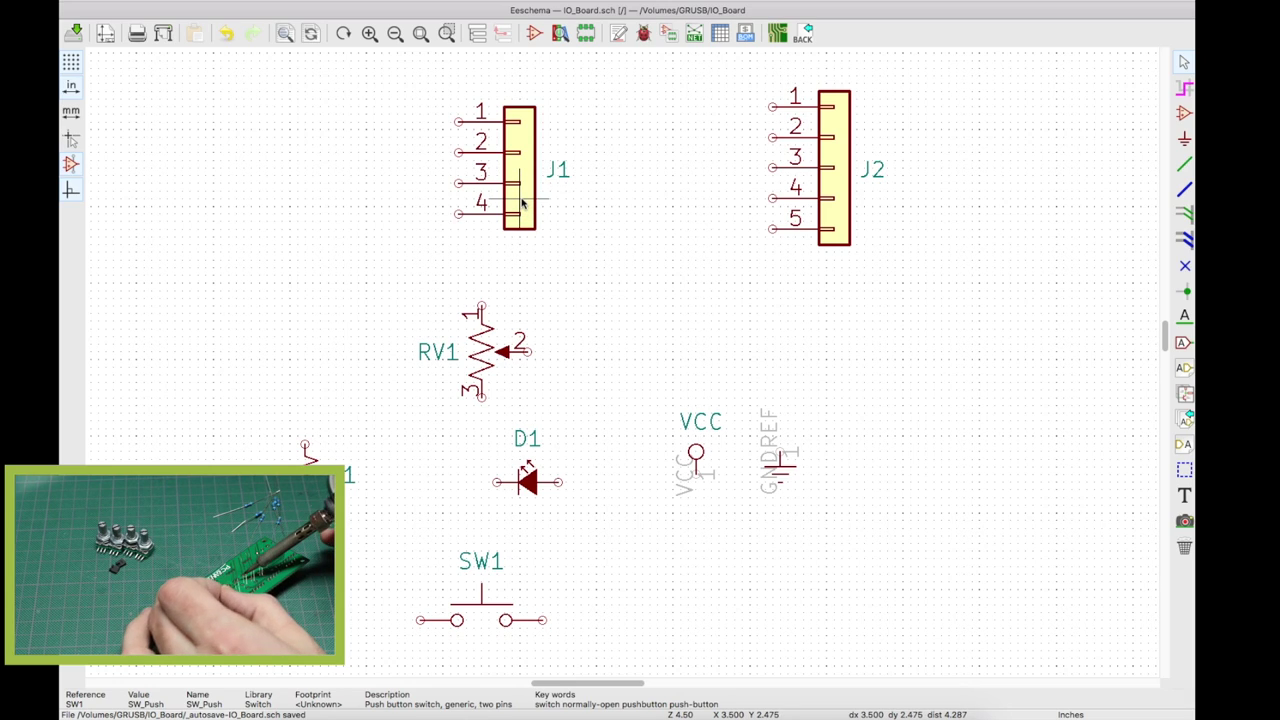
{"action": "double_click", "coordinate": [521, 203]}
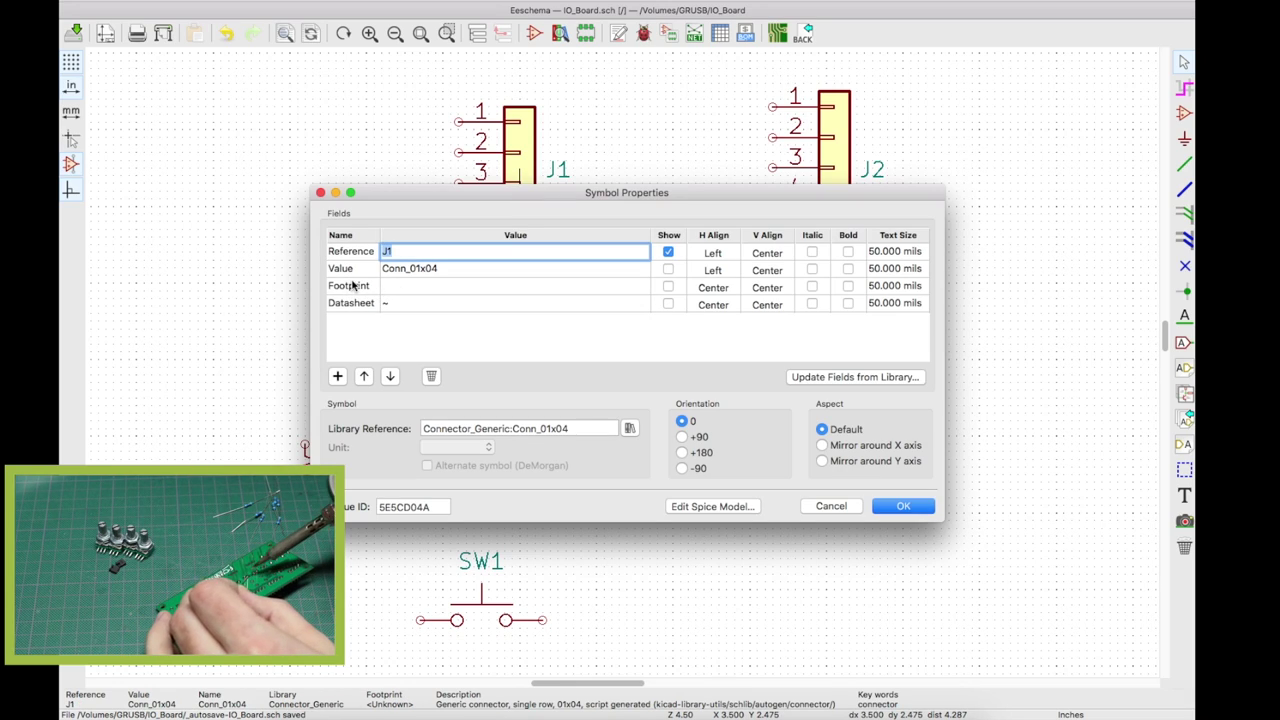
{"action": "left_click", "coordinate": [400, 286]}
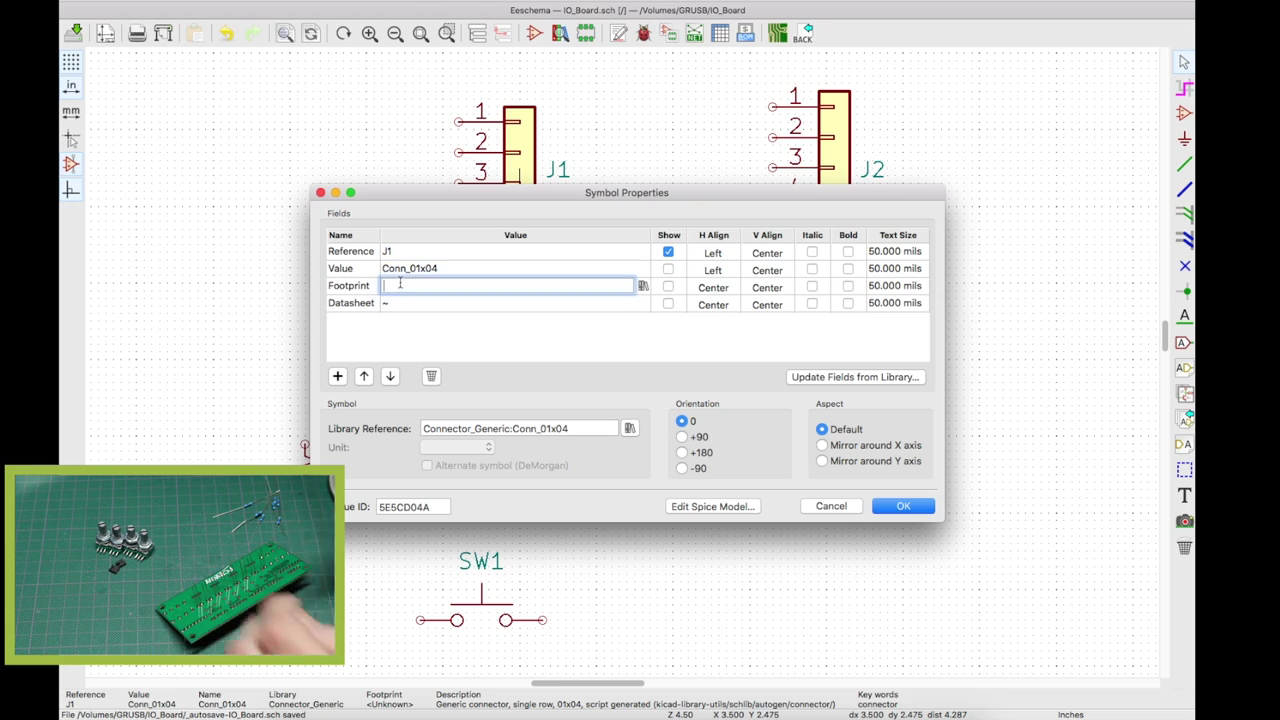
Assign Connector_PinHeader_2.54mm:PinHeader_1x04_P2.54mm_Vertical as J1's footprint.
{"action": "left_click", "coordinate": [643, 287]}
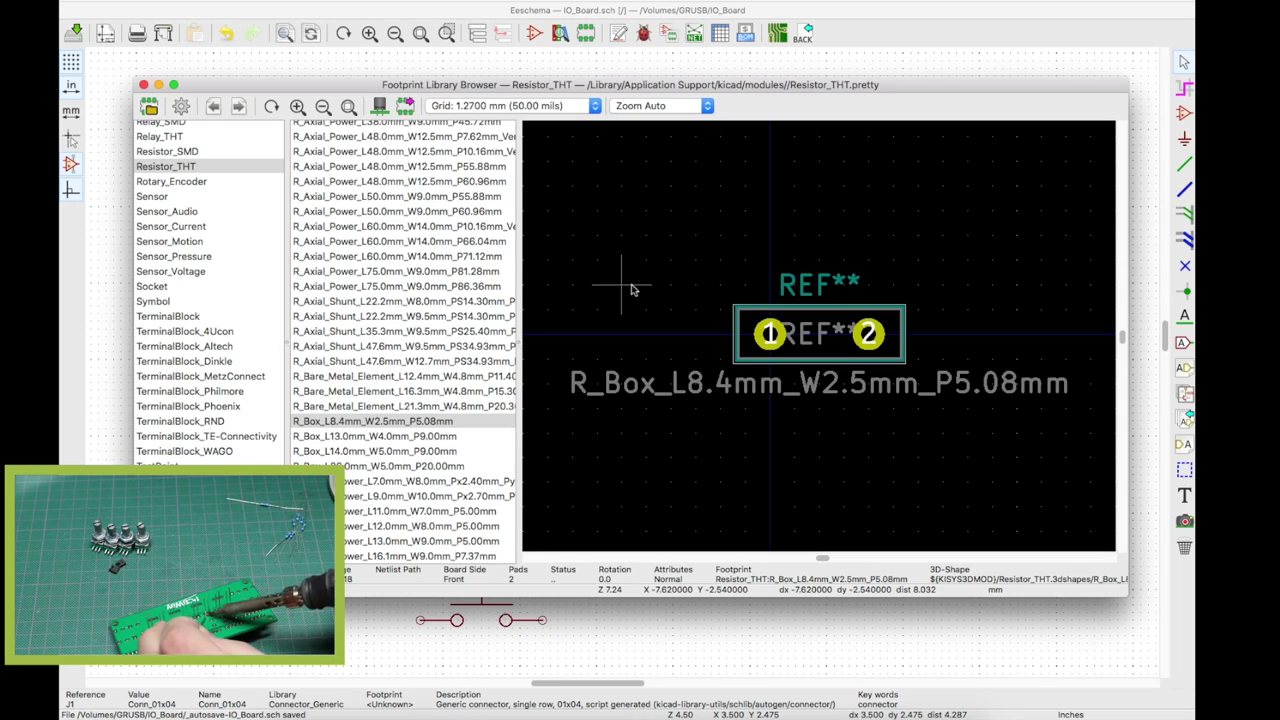
{"action": "left_click_drag", "start_coordinate": [631, 84], "coordinate": [697, 334]}
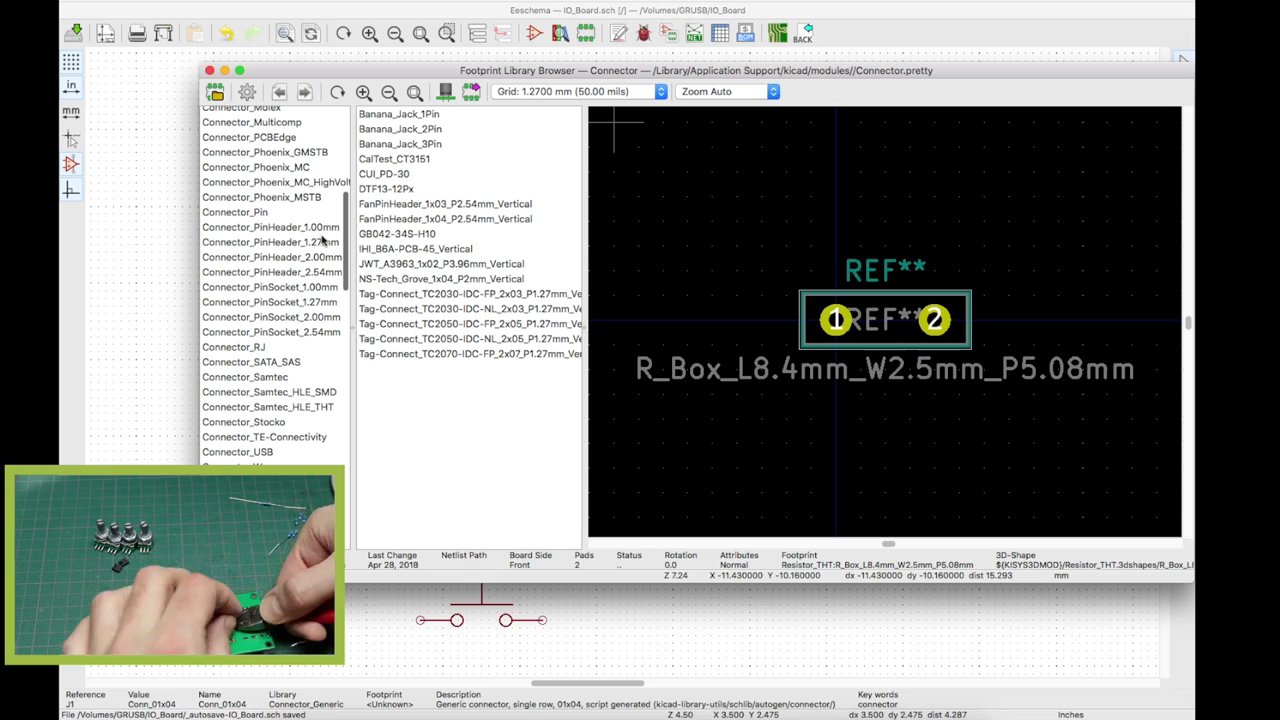
{"action": "left_click", "coordinate": [322, 272]}
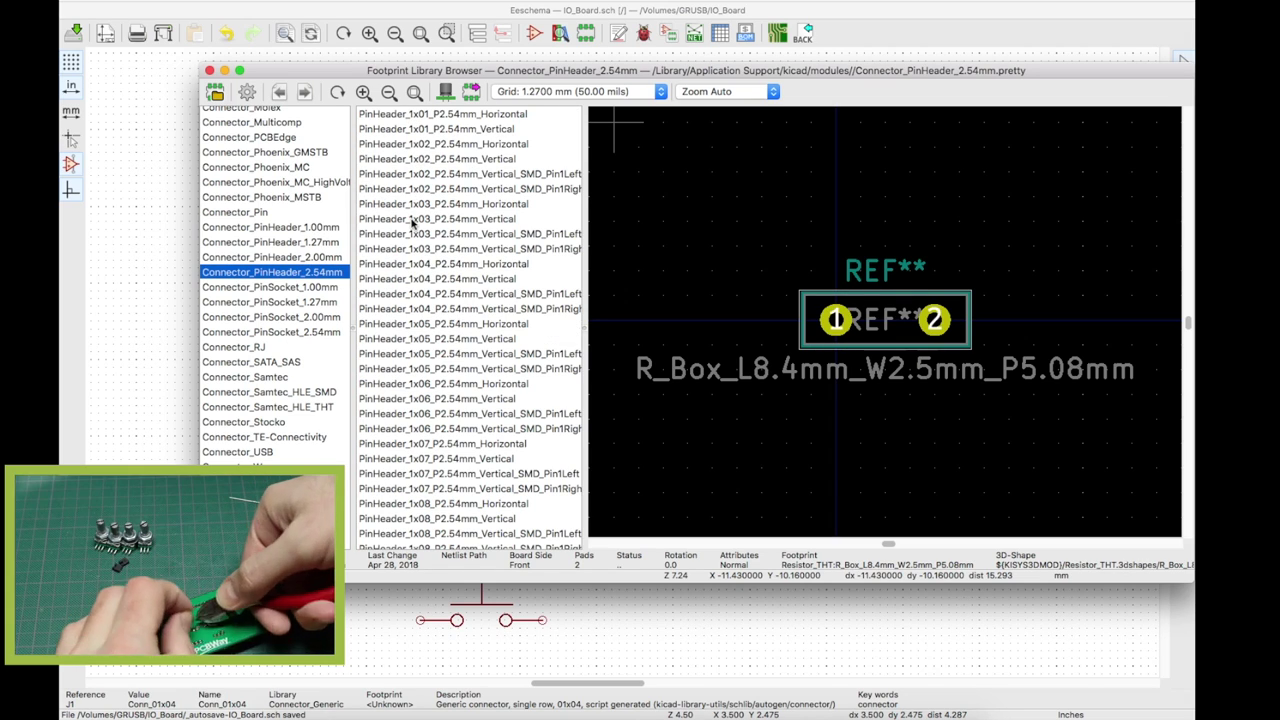
{"action": "left_click", "coordinate": [446, 278]}
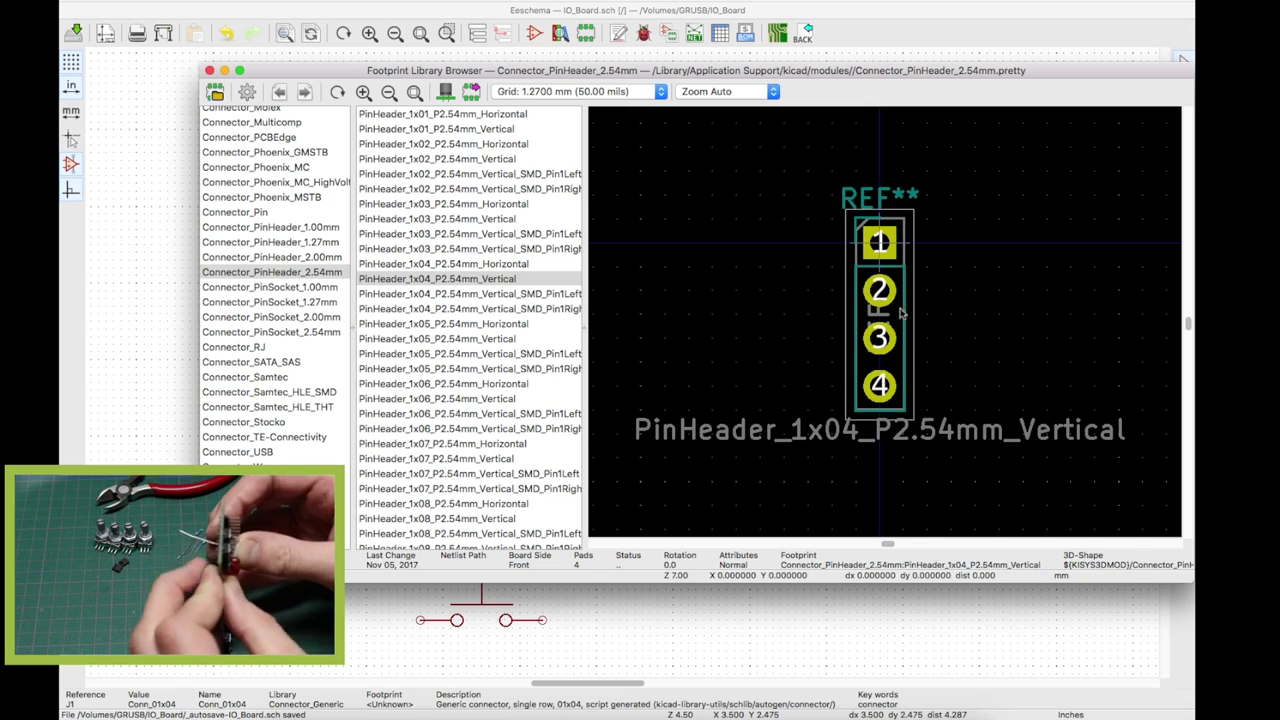
{"action": "left_click", "coordinate": [500, 282]}
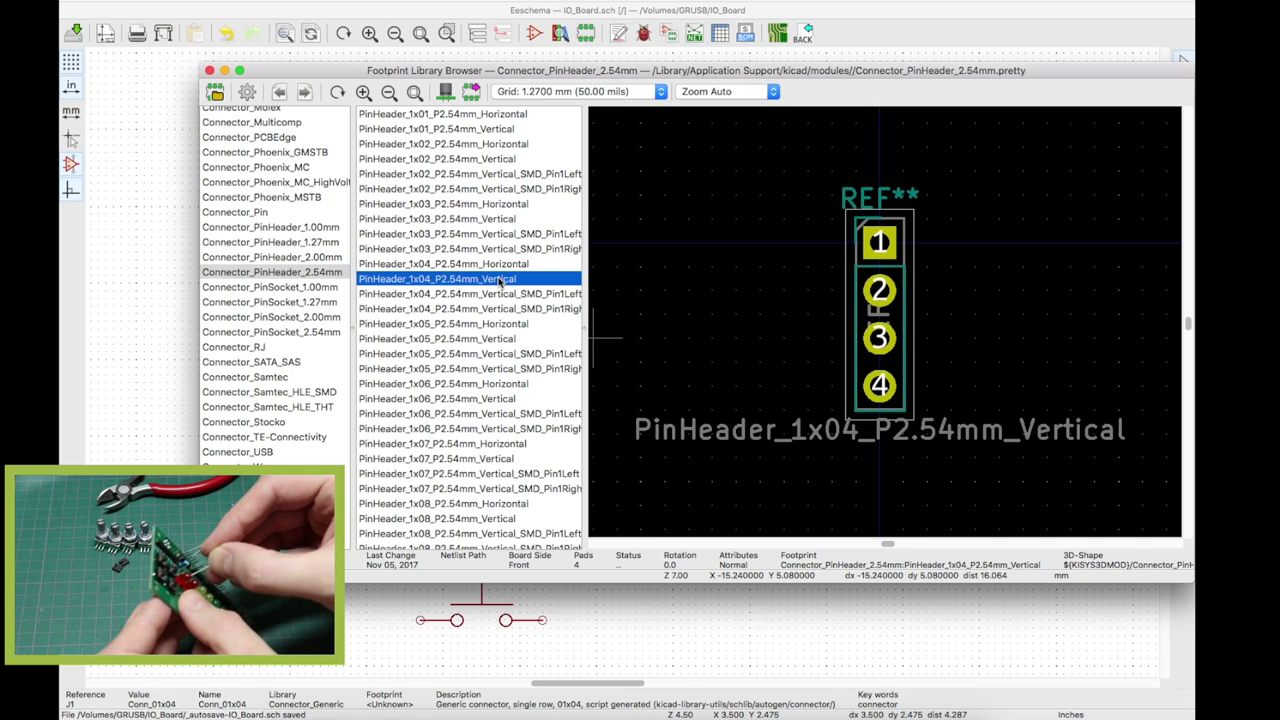
{"action": "double_click", "coordinate": [500, 282]}
{"action": "left_click", "coordinate": [904, 506]}
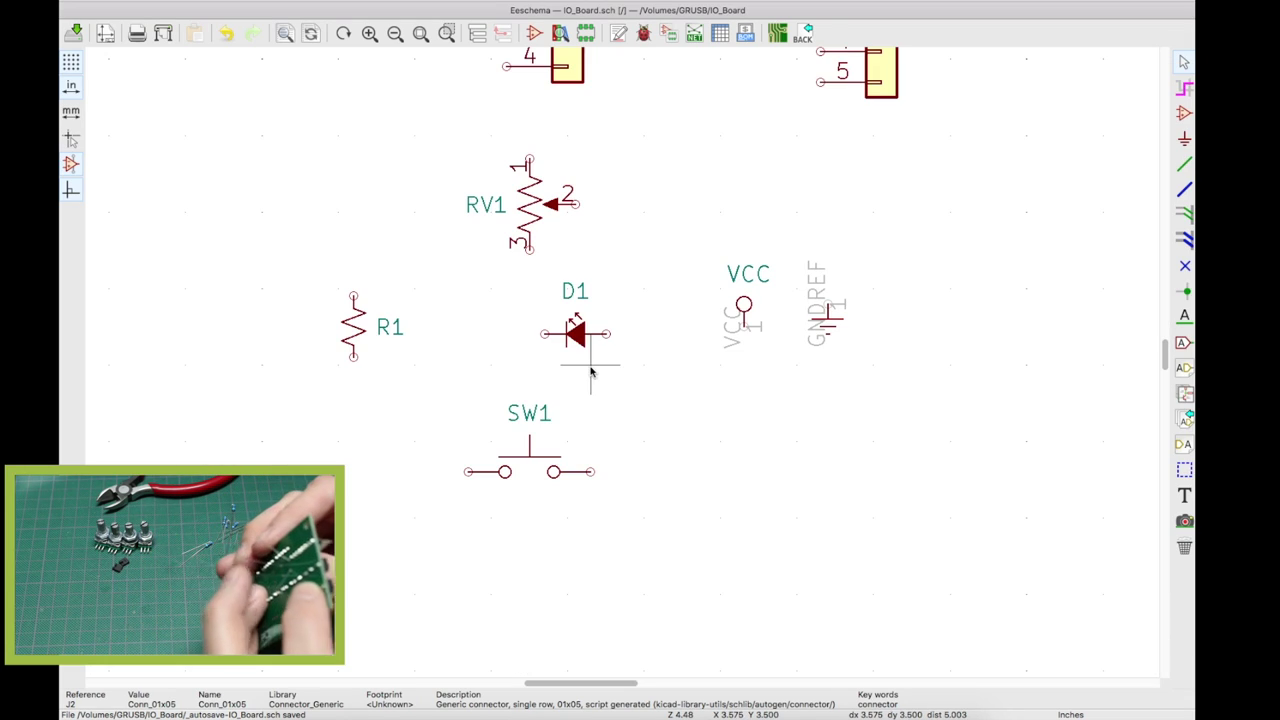
Give RV1 the Potentiometer_THT:Potentiometer_Vishay_T73XW_Horizontal footprint.
{"action": "double_click", "coordinate": [530, 208]}
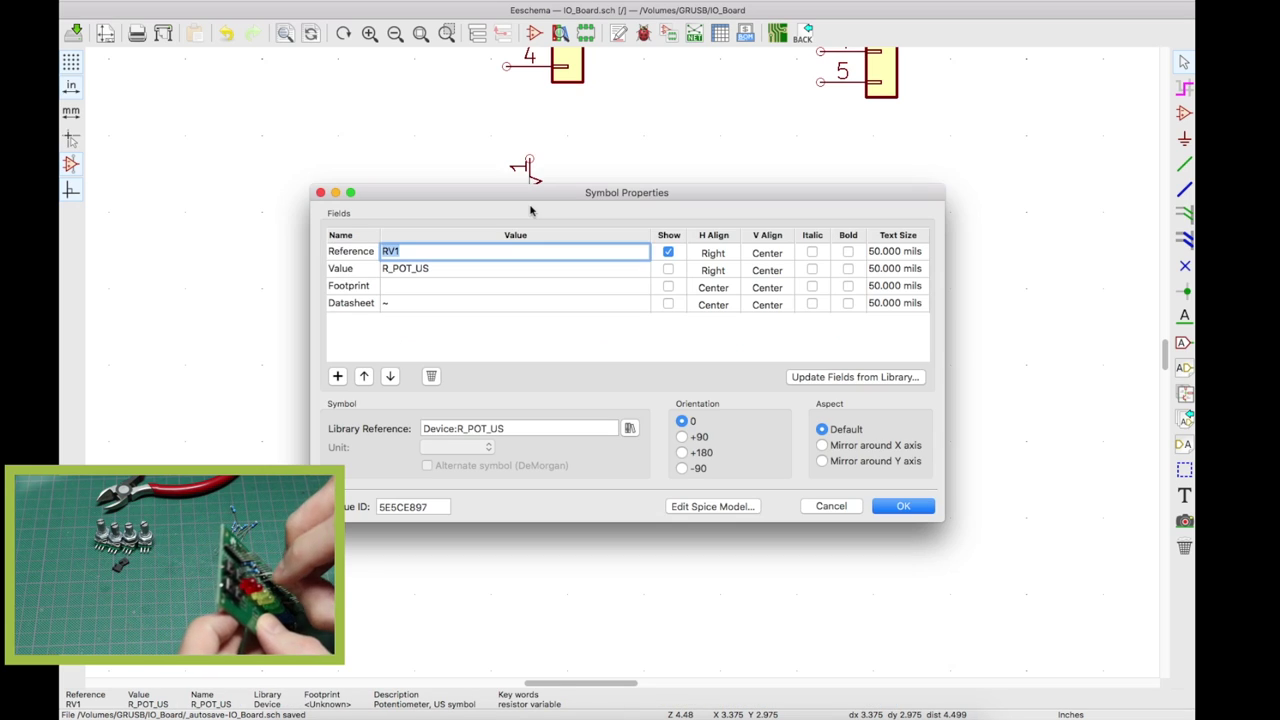
{"action": "left_click", "coordinate": [592, 287]}
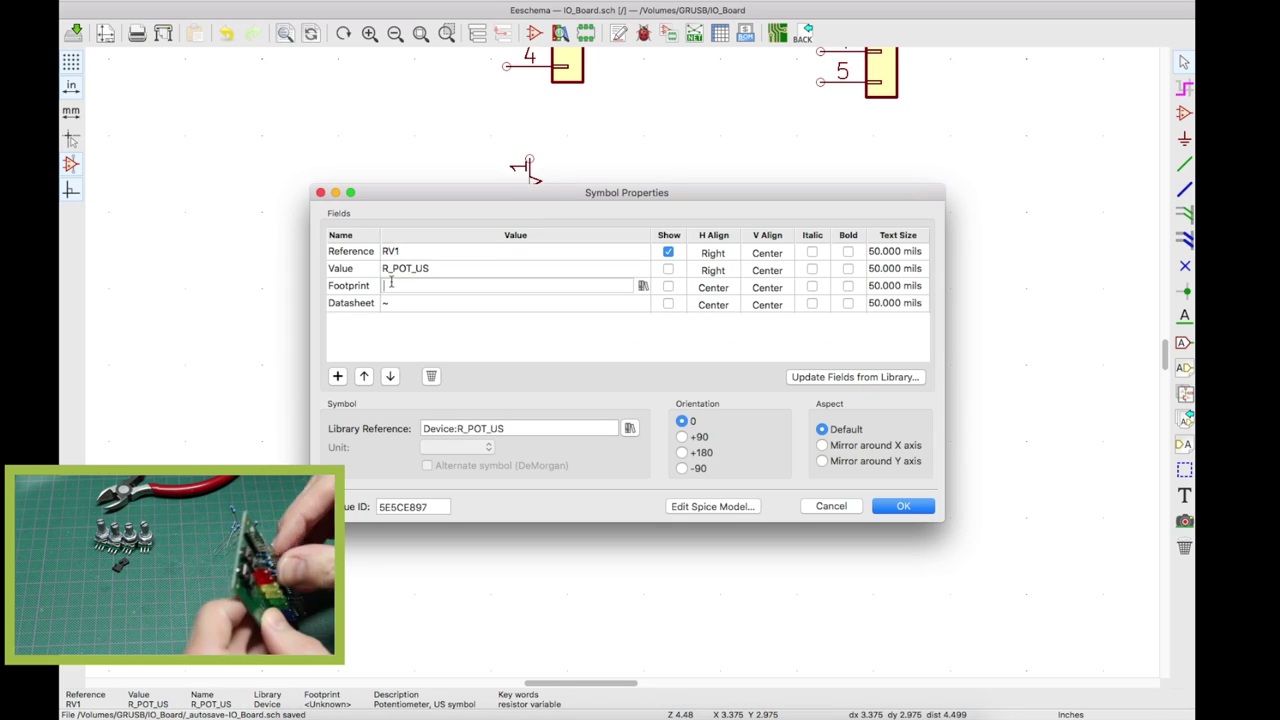
{"action": "left_click", "coordinate": [643, 287]}
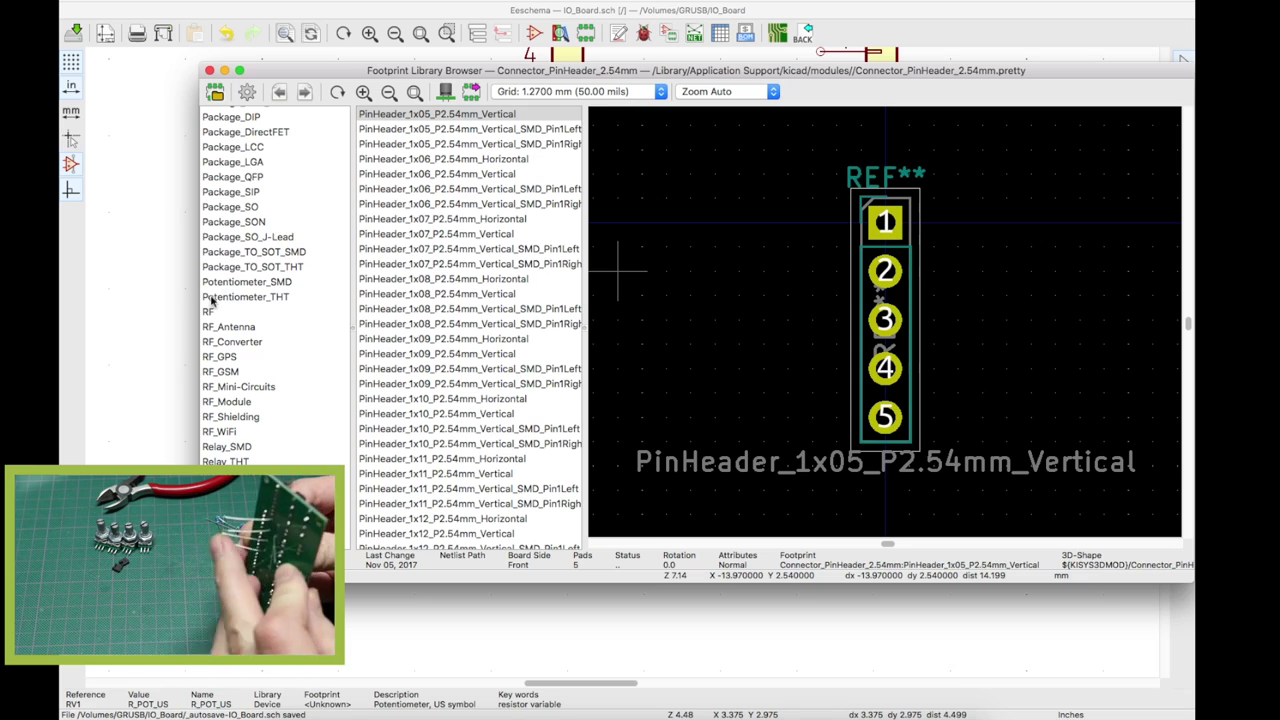
{"action": "left_click", "coordinate": [280, 298]}
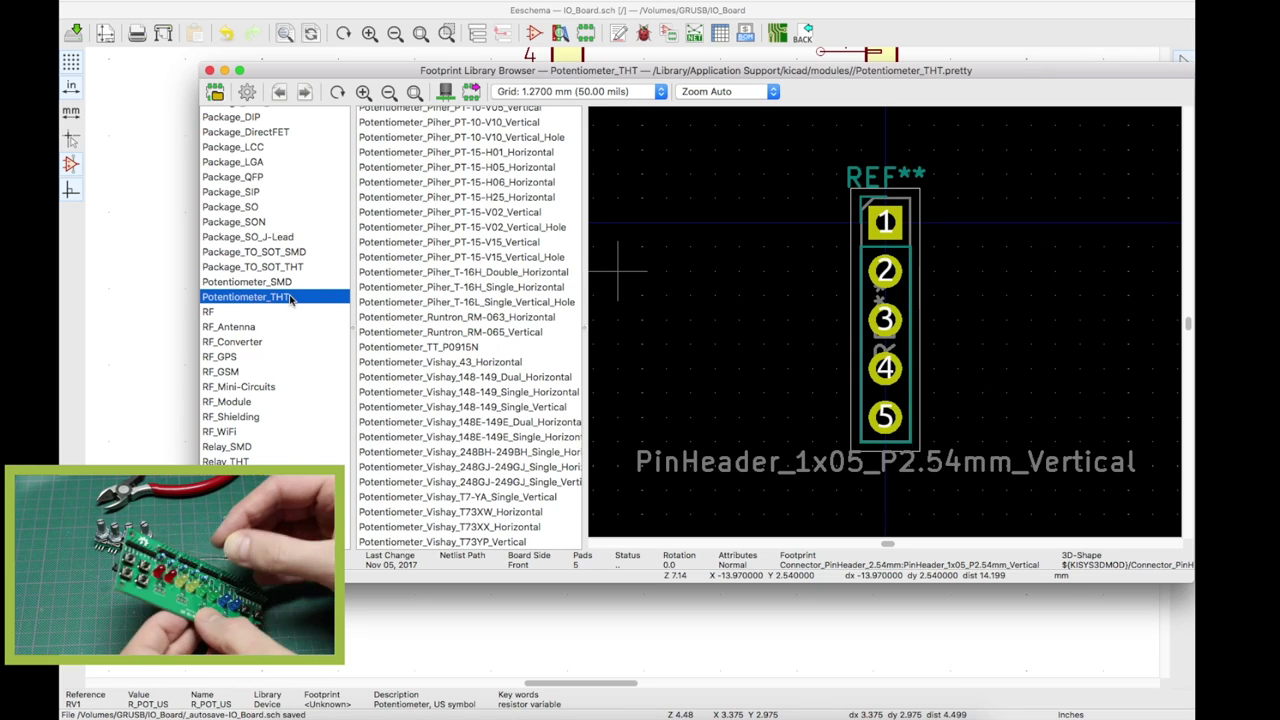
{"action": "left_click", "coordinate": [440, 512]}
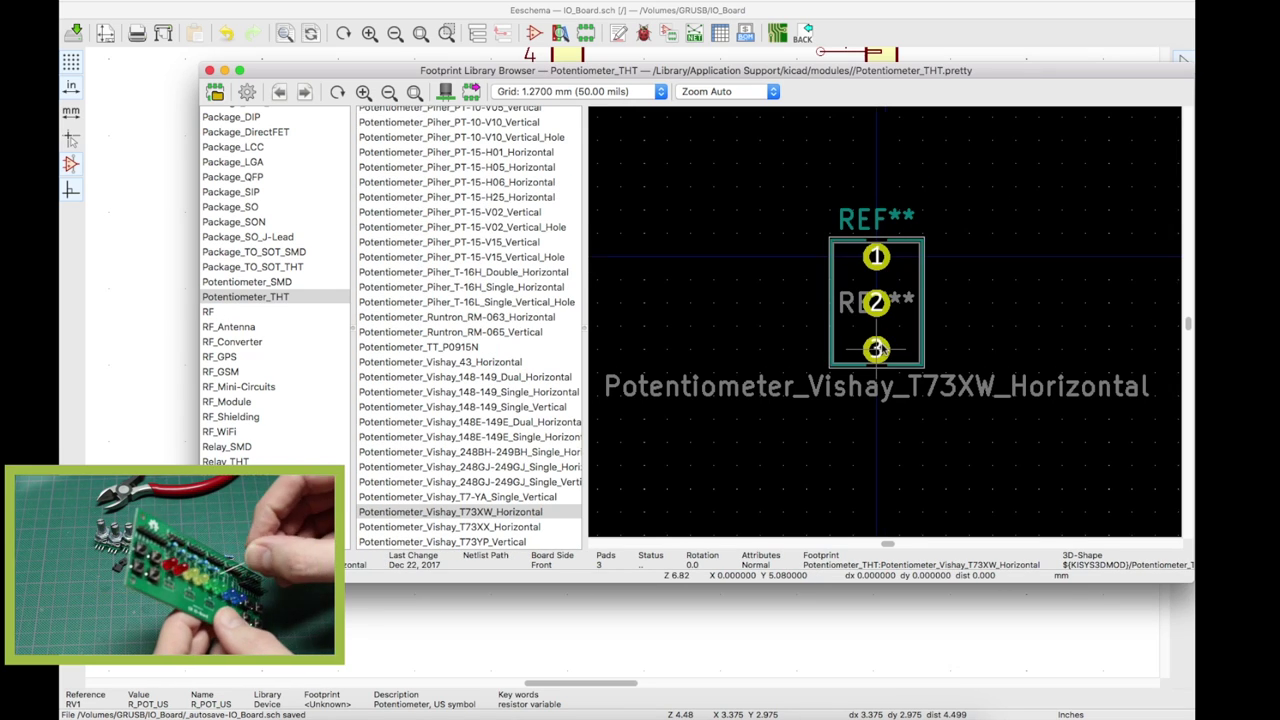
{"action": "double_click", "coordinate": [893, 279]}
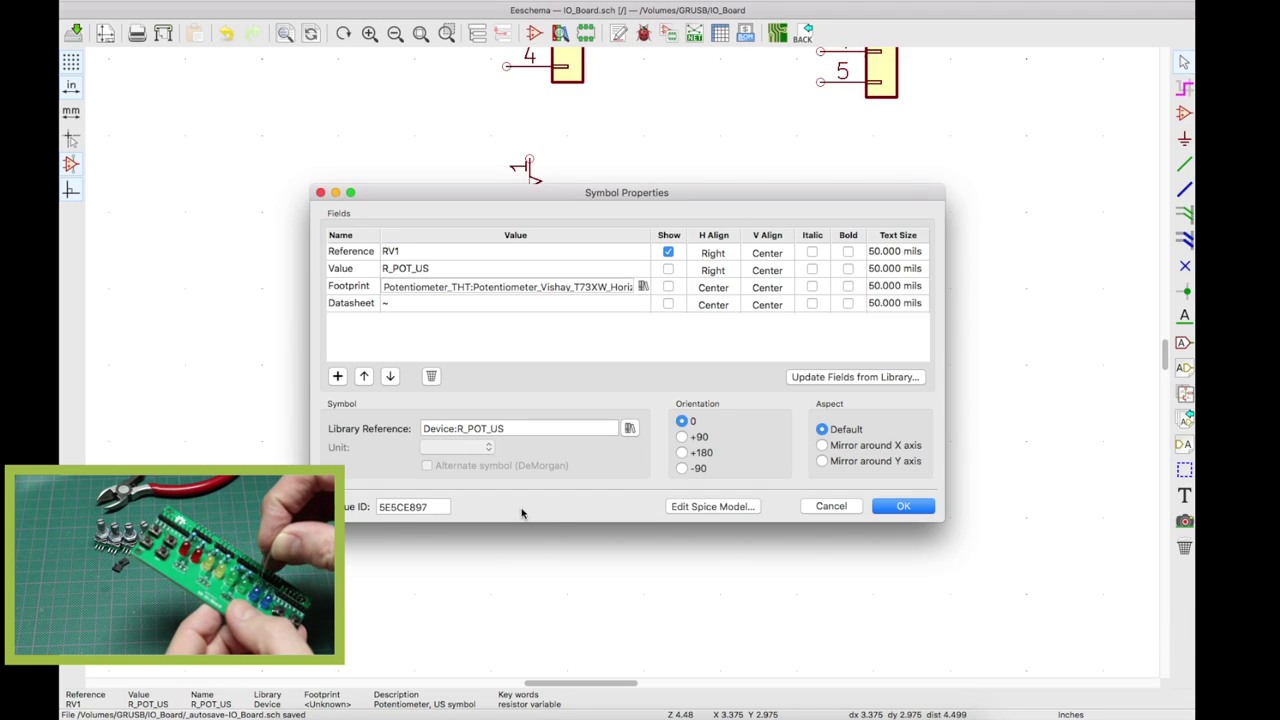
{"action": "key", "text": "Return"}
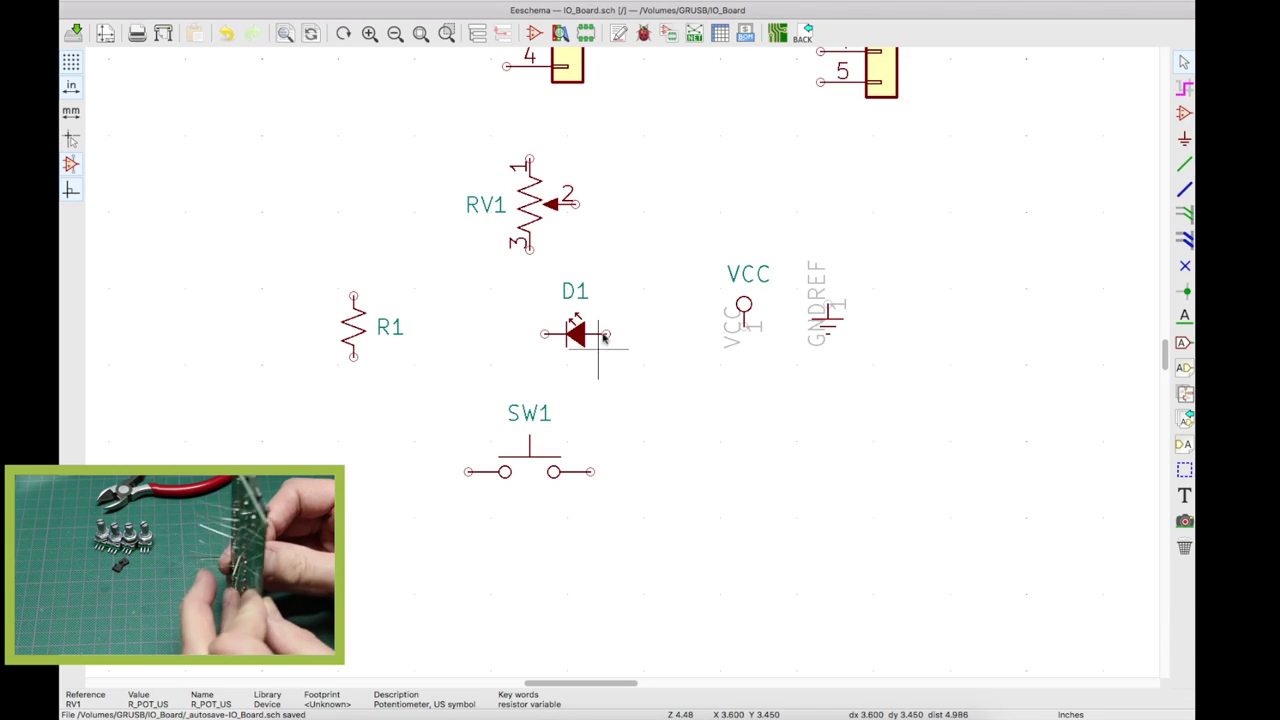
Give R1 an R_Axial_DIN0207 through-hole resistor footprint.
{"action": "double_click", "coordinate": [360, 326]}
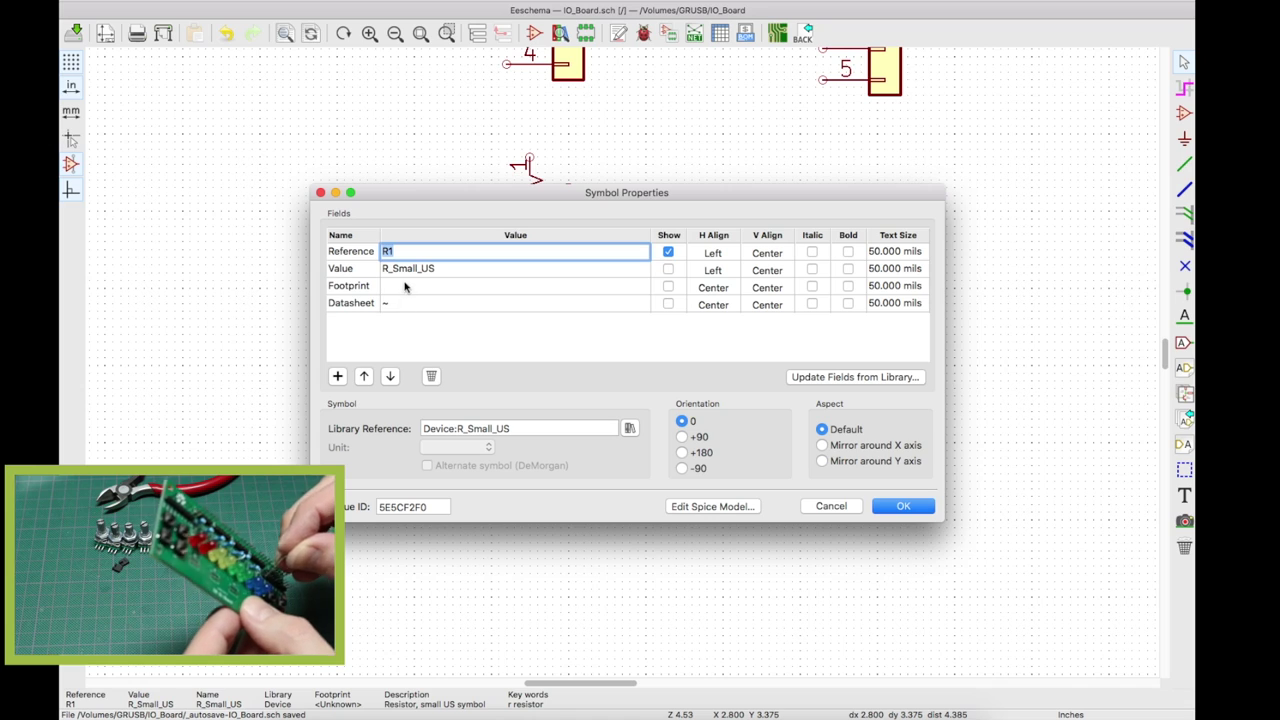
{"action": "left_click", "coordinate": [620, 285]}
{"action": "left_click", "coordinate": [643, 285]}
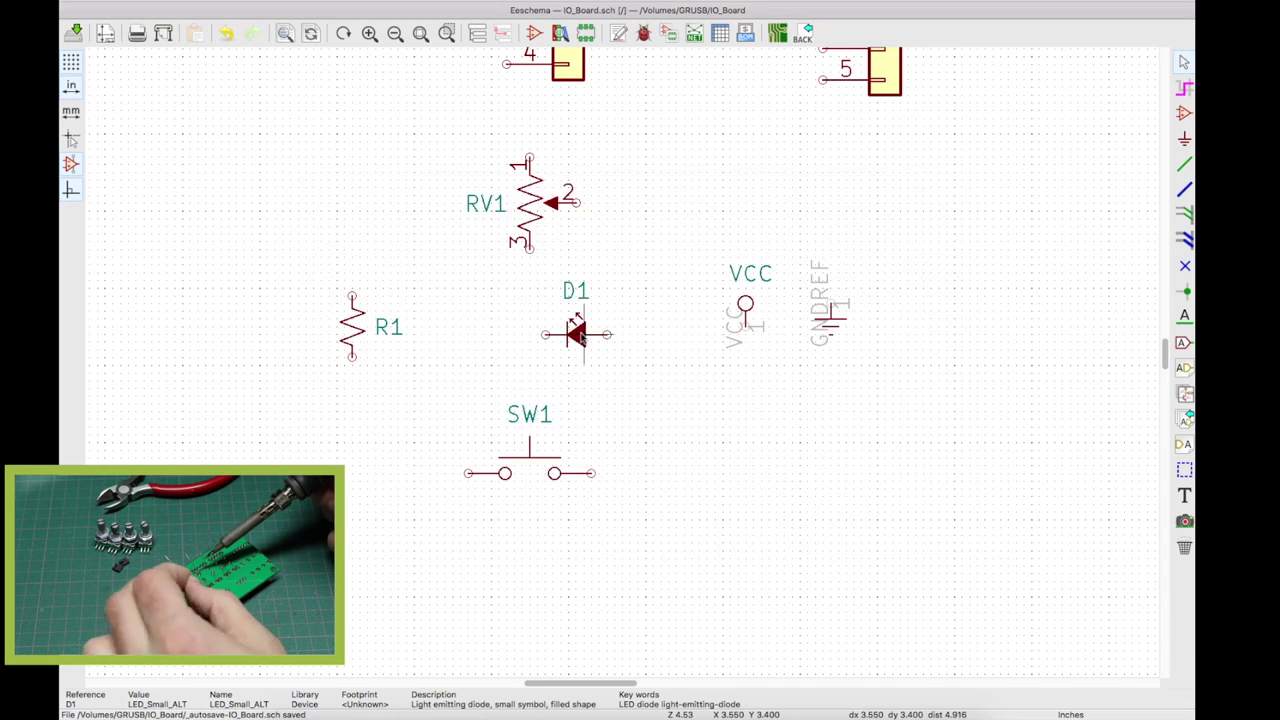
{"action": "double_click", "coordinate": [574, 331]}
{"action": "left_click", "coordinate": [500, 286]}
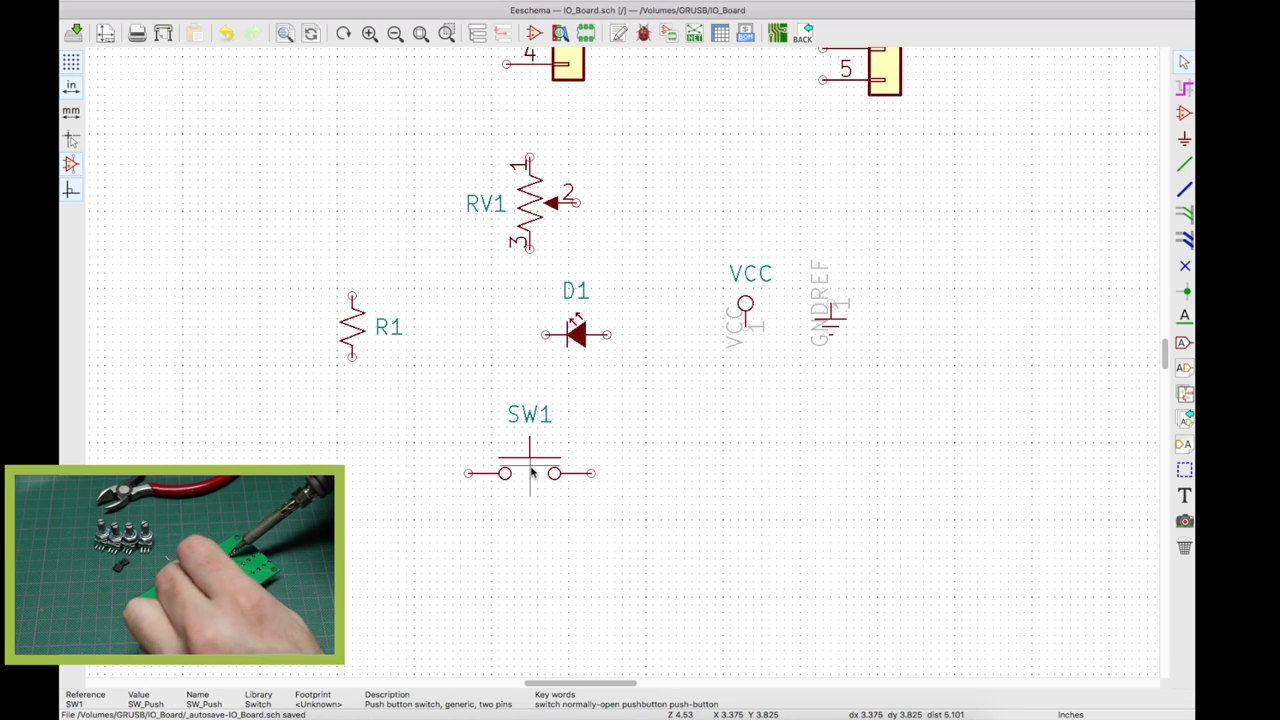
Compare SW1 footprint options: SW_PUSH-12mm, SW_PUSH_6mm variants and DIP switches in Button_Switch_THT.
{"action": "double_click", "coordinate": [529, 471]}
{"action": "left_click", "coordinate": [429, 286]}
{"action": "left_click", "coordinate": [643, 286]}
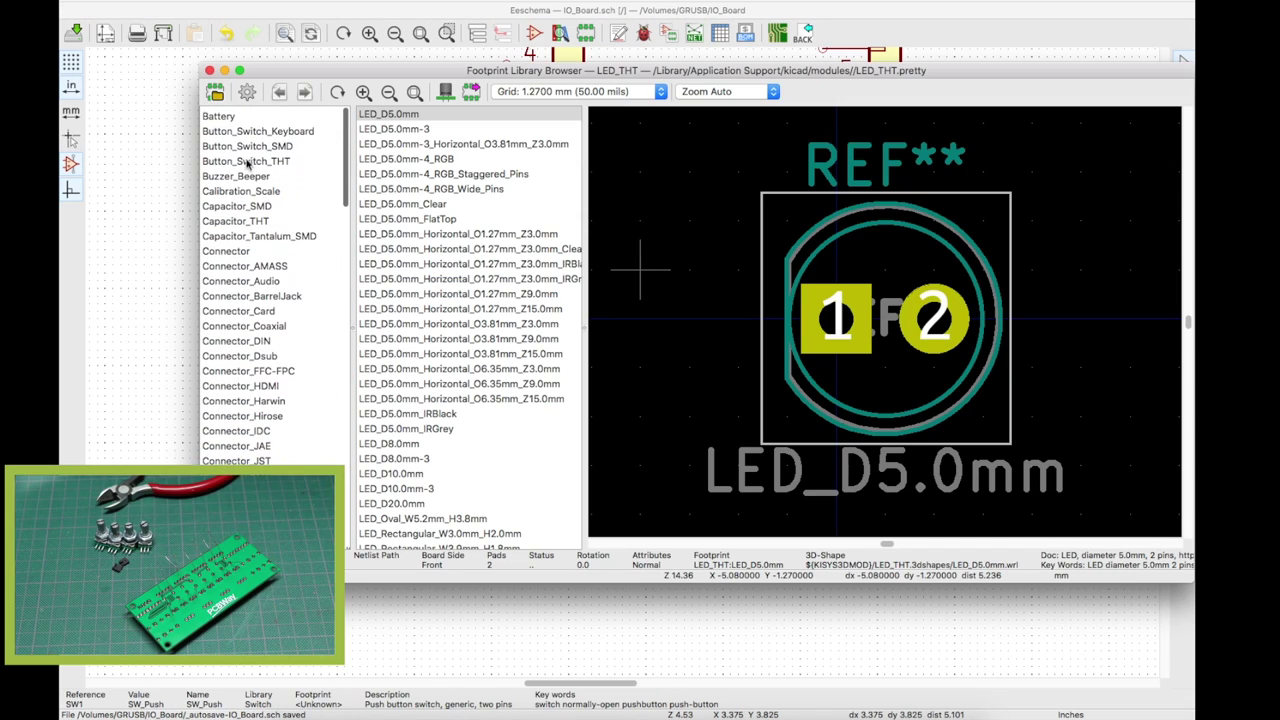
{"action": "left_click", "coordinate": [252, 160]}
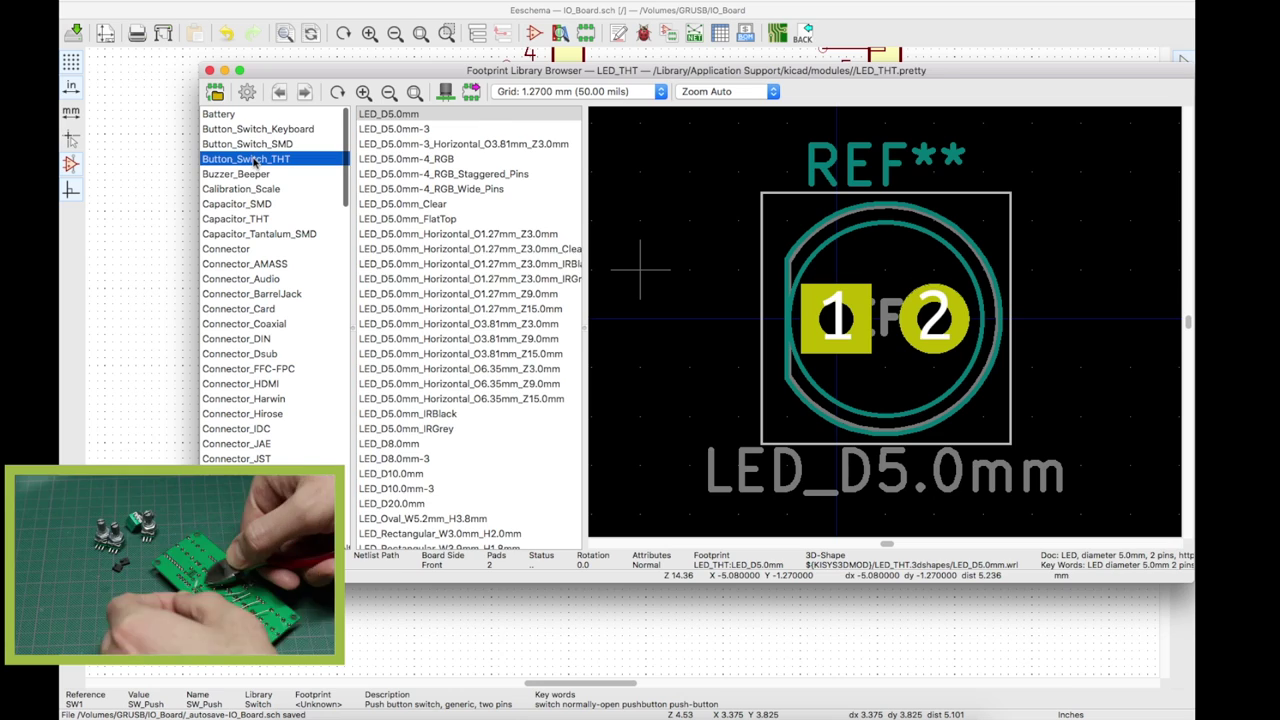
{"action": "left_click", "coordinate": [460, 242]}
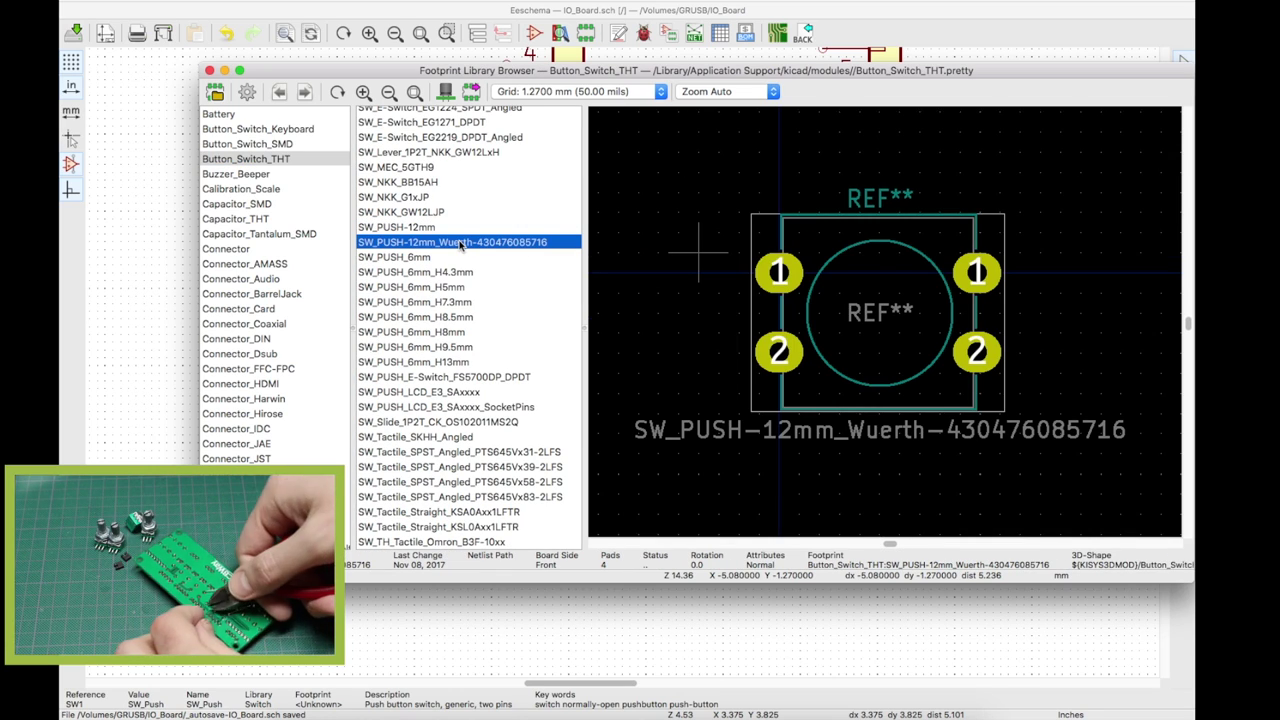
{"action": "left_click", "coordinate": [420, 258]}
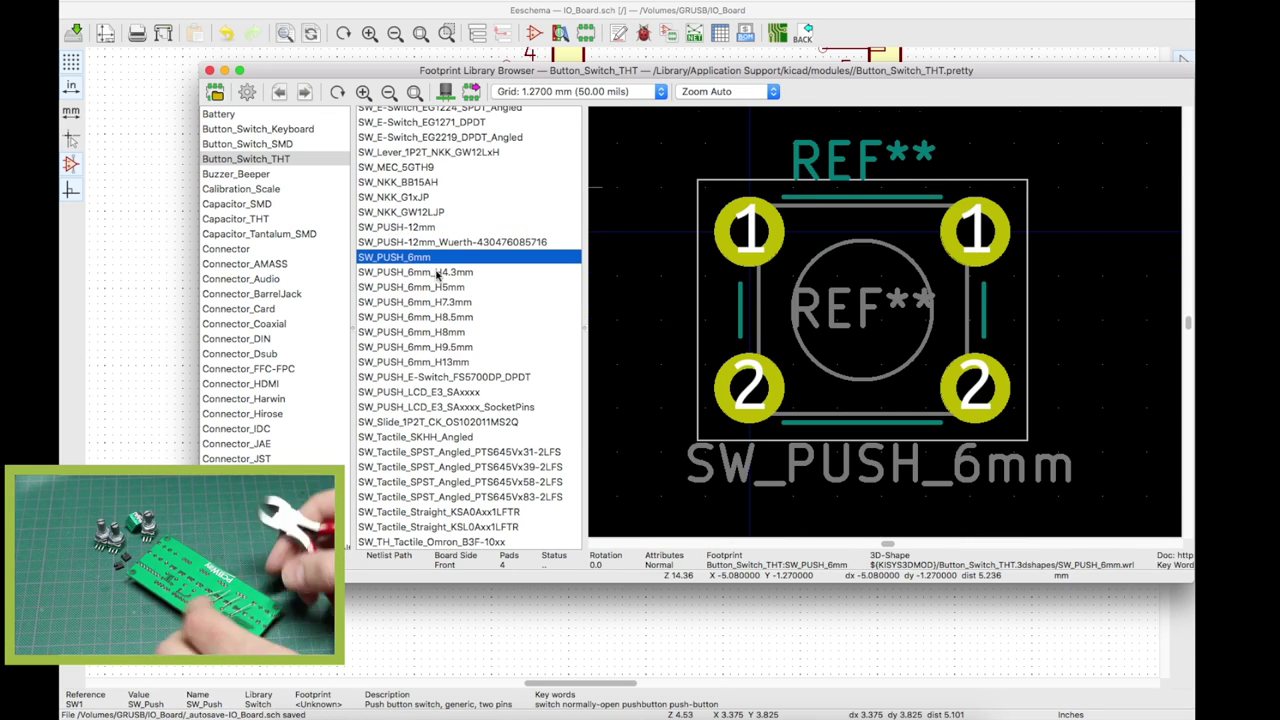
{"action": "left_click", "coordinate": [437, 272]}
{"action": "scroll", "coordinate": [480, 280], "scroll_direction": "up", "scroll_amount": 15}
{"action": "left_click", "coordinate": [522, 237]}
{"action": "left_click", "coordinate": [522, 236]}
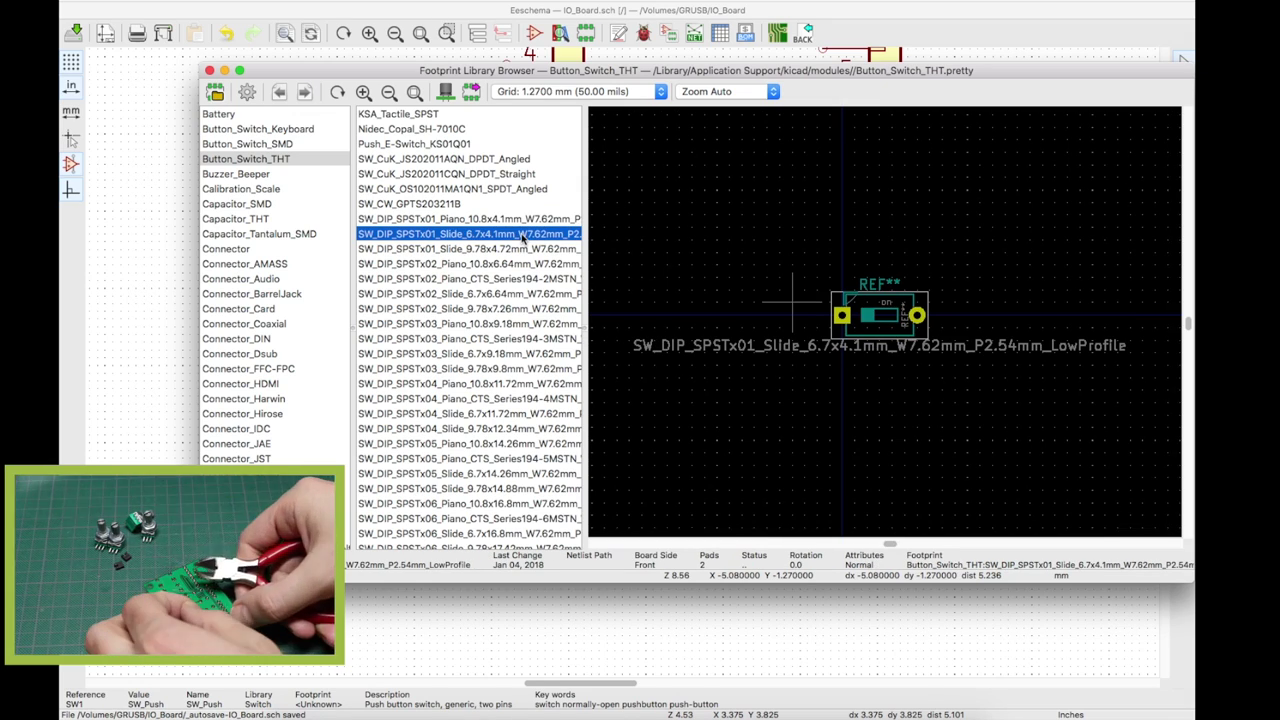
{"action": "left_click", "coordinate": [522, 250]}
{"action": "left_click", "coordinate": [522, 266]}
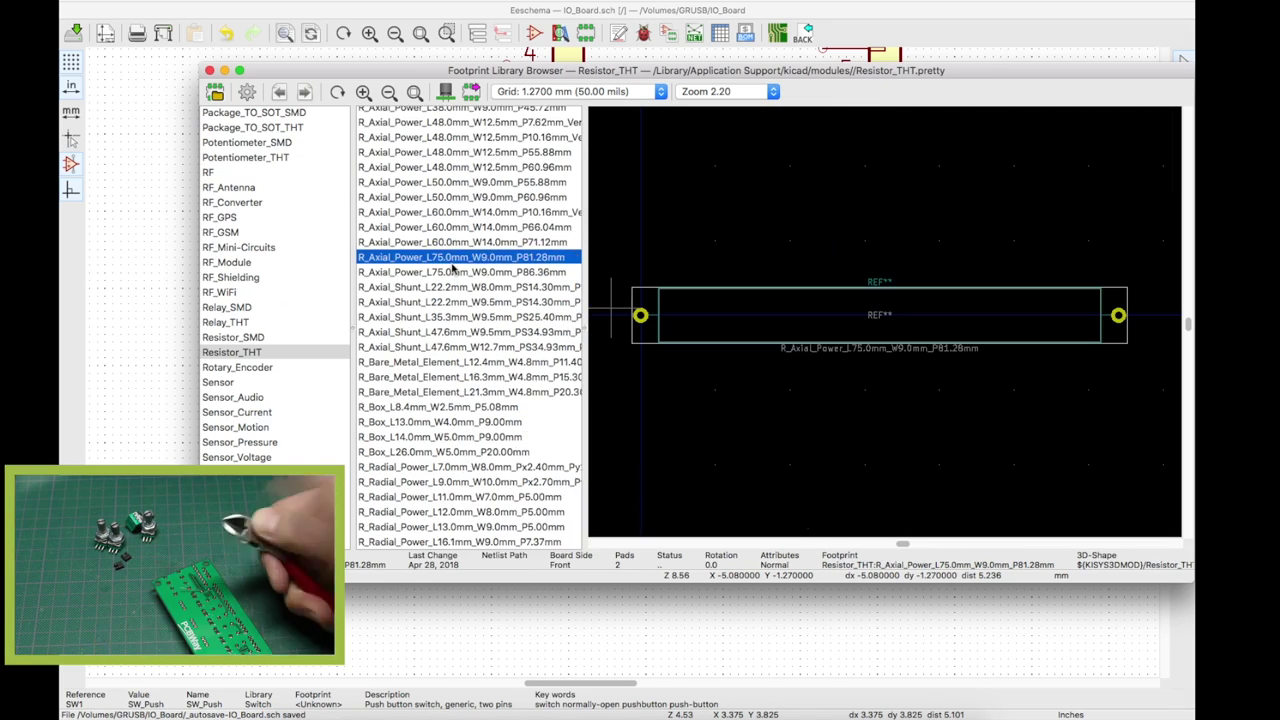
Assign Resistor_THT:R_Axial_DIN0204_L3.6mm_D1.6mm_P5.08mm_Horizontal as SW1's footprint.
{"action": "key", "text": "Down"}
{"action": "key", "text": "Down"}
{"action": "key", "text": "Down"}
{"action": "key", "text": "Down"}
{"action": "key", "text": "Down"}
{"action": "key", "text": "Down"}
{"action": "key", "text": "Down"}
{"action": "key", "text": "Down"}
{"action": "key", "text": "Down"}
{"action": "key", "text": "Down"}
{"action": "key", "text": "Down"}
{"action": "key", "text": "Down"}
{"action": "key", "text": "Down"}
{"action": "key", "text": "Down"}
{"action": "key", "text": "Down"}
{"action": "key", "text": "Down"}
{"action": "scroll", "coordinate": [462, 266], "scroll_direction": "up", "scroll_amount": 20}
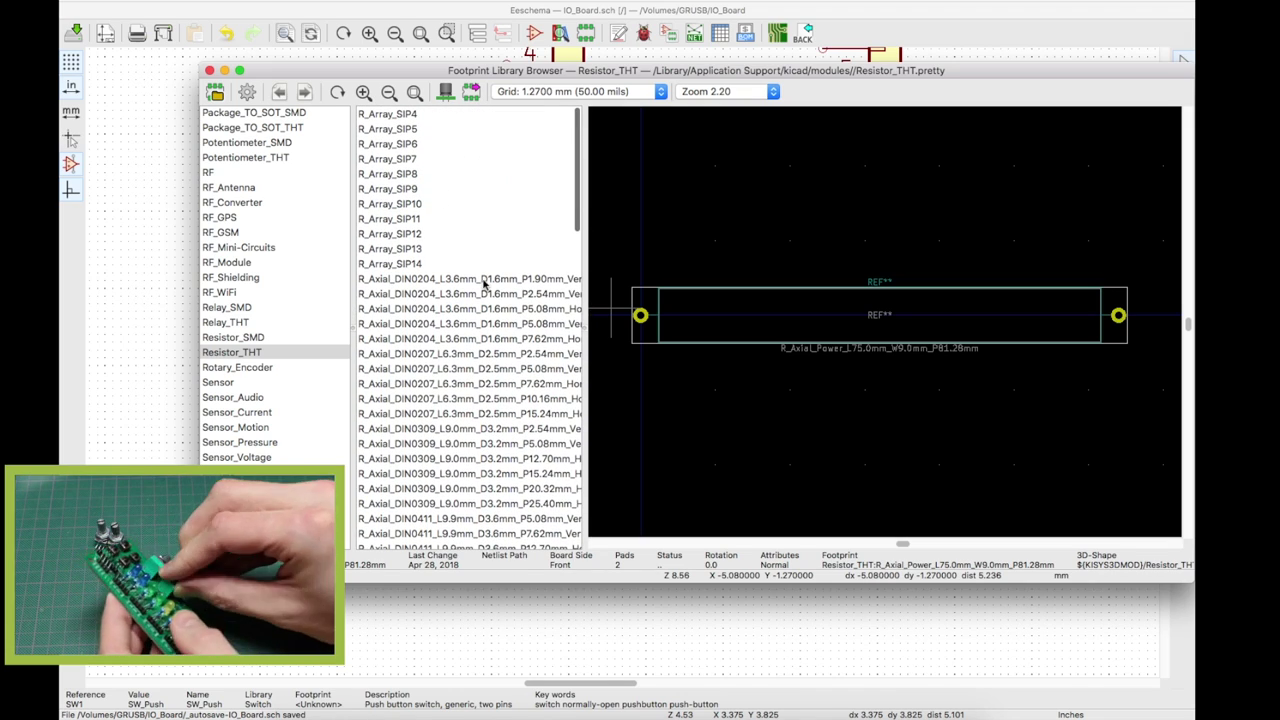
{"action": "left_click", "coordinate": [487, 280]}
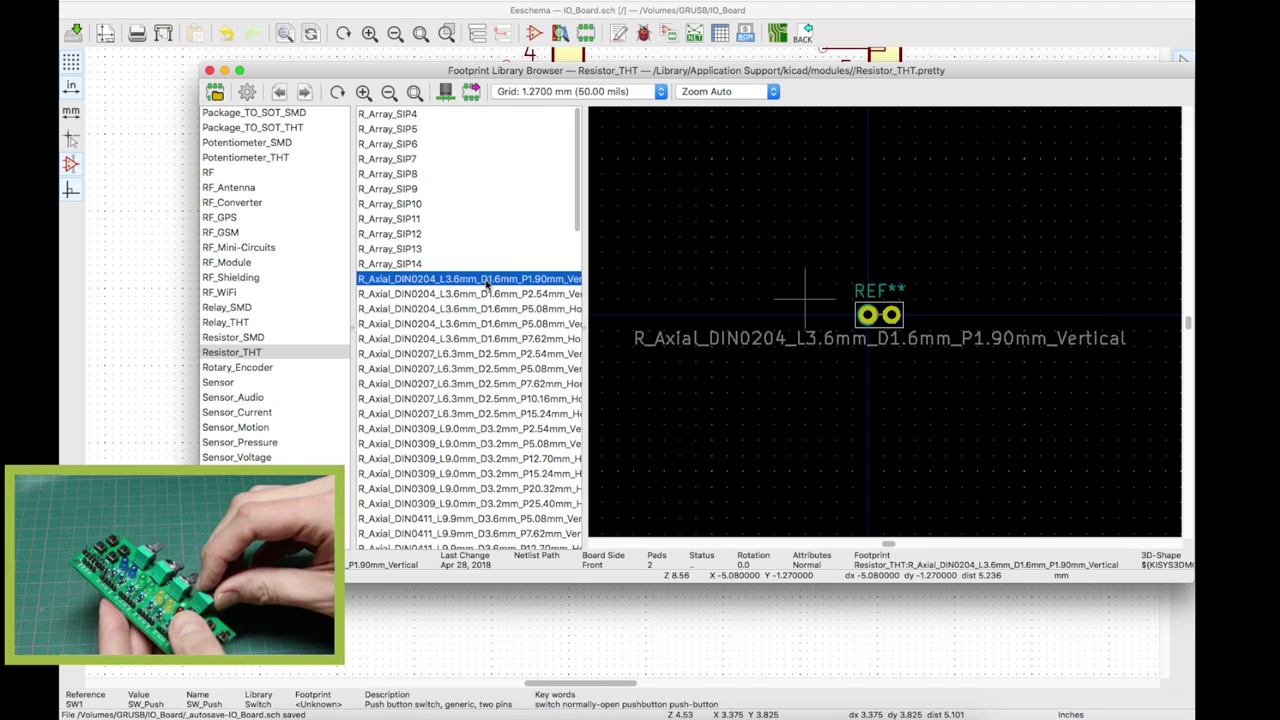
{"action": "left_click", "coordinate": [485, 308]}
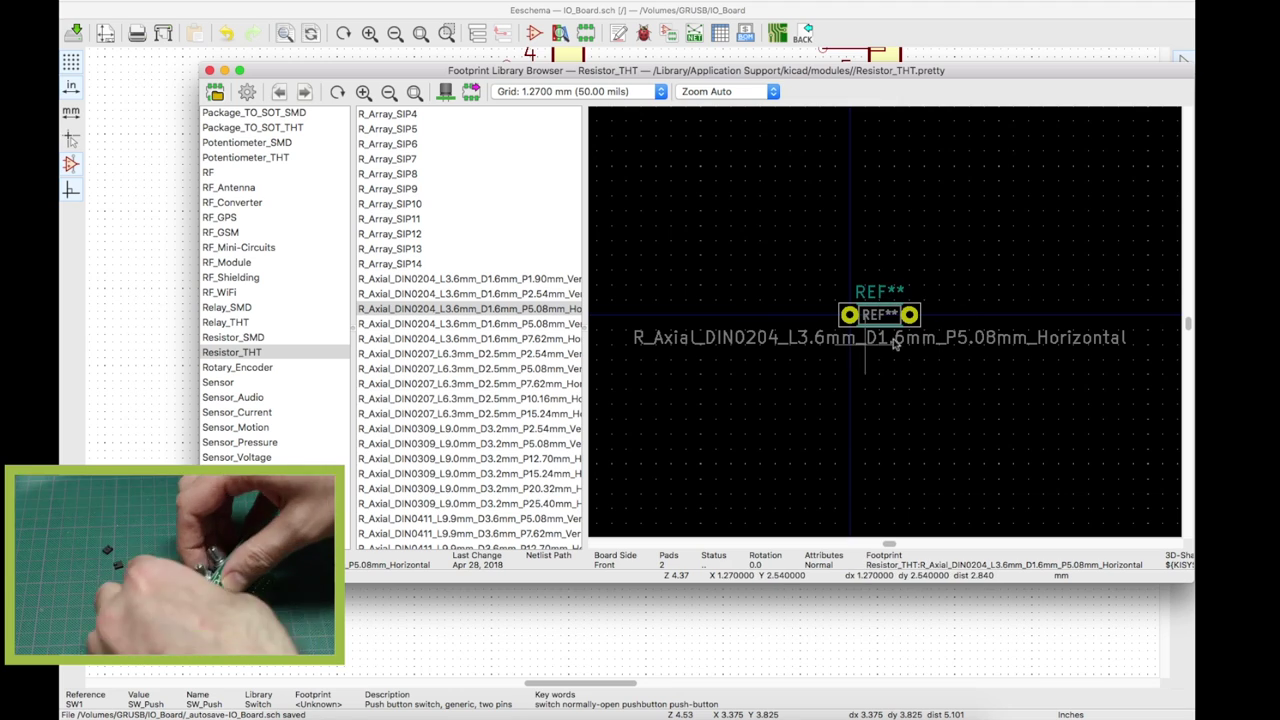
{"action": "scroll", "coordinate": [930, 320], "scroll_direction": "up", "scroll_amount": 2}
{"action": "scroll", "coordinate": [930, 323], "scroll_direction": "up", "scroll_amount": 1}
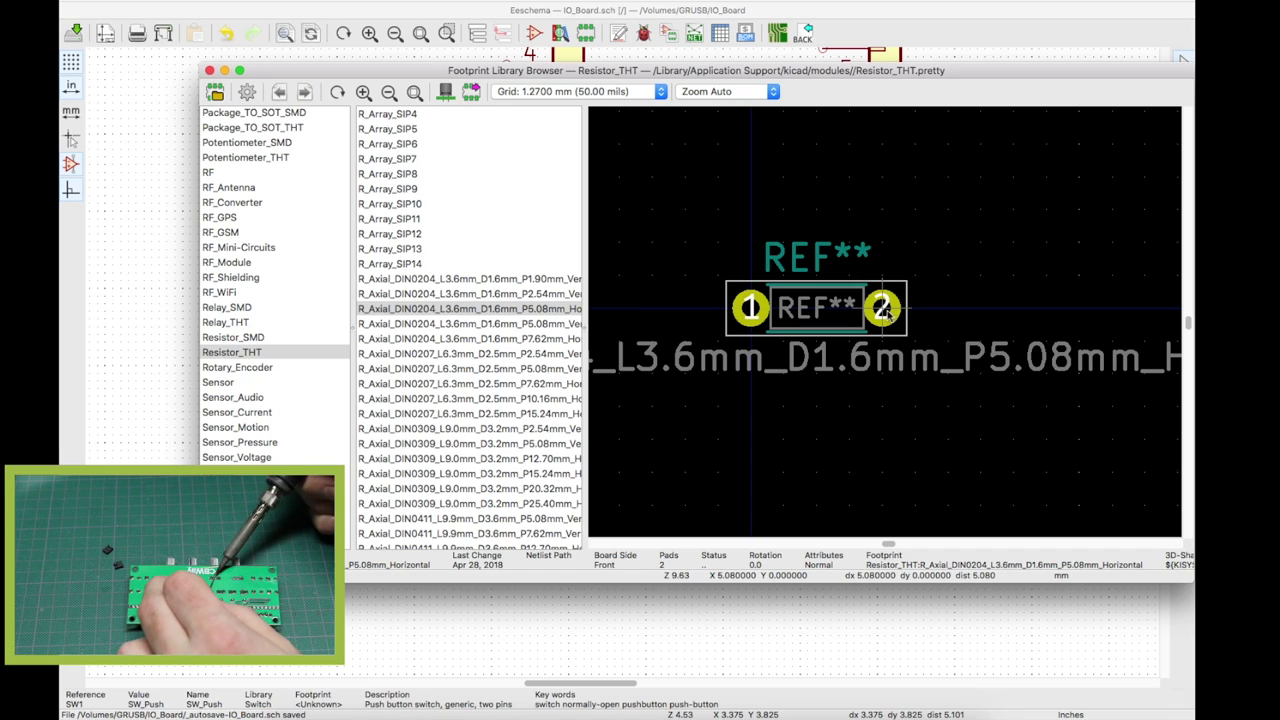
{"action": "double_click", "coordinate": [506, 312]}
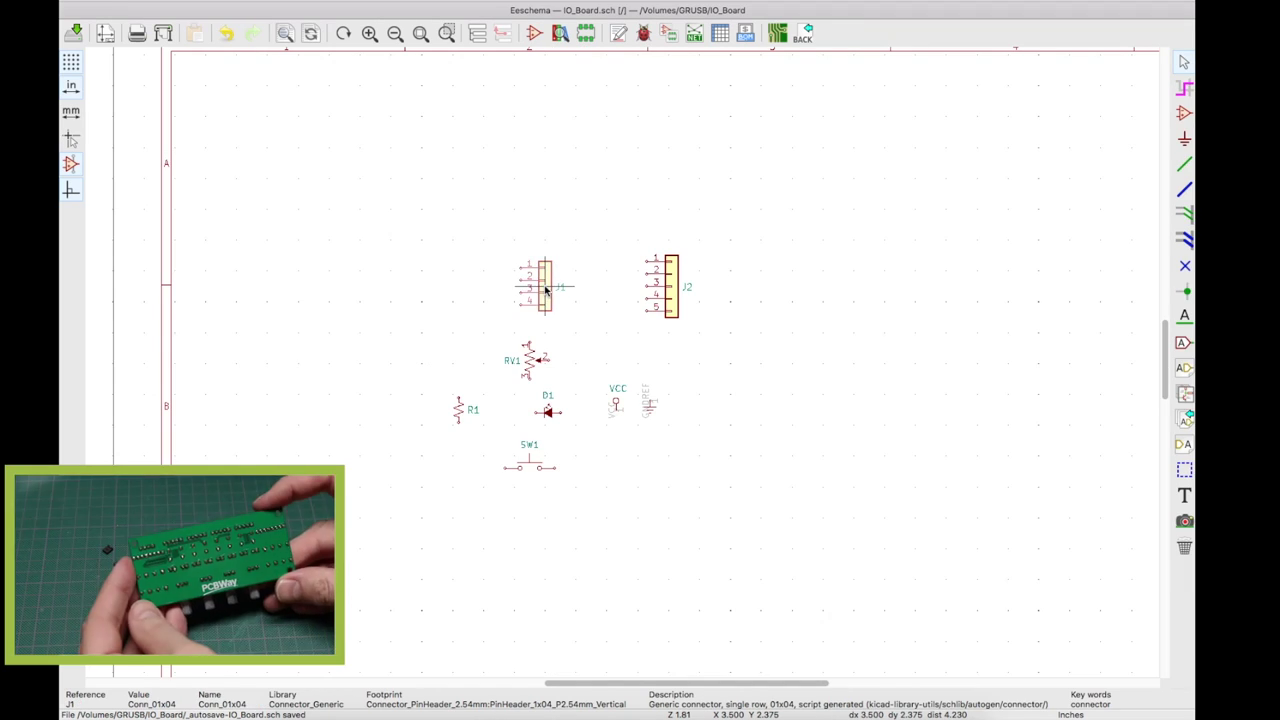
Move J1, then move J2 up and left and rotate it horizontal.
{"action": "left_click_drag", "start_coordinate": [543, 297], "coordinate": [462, 222]}
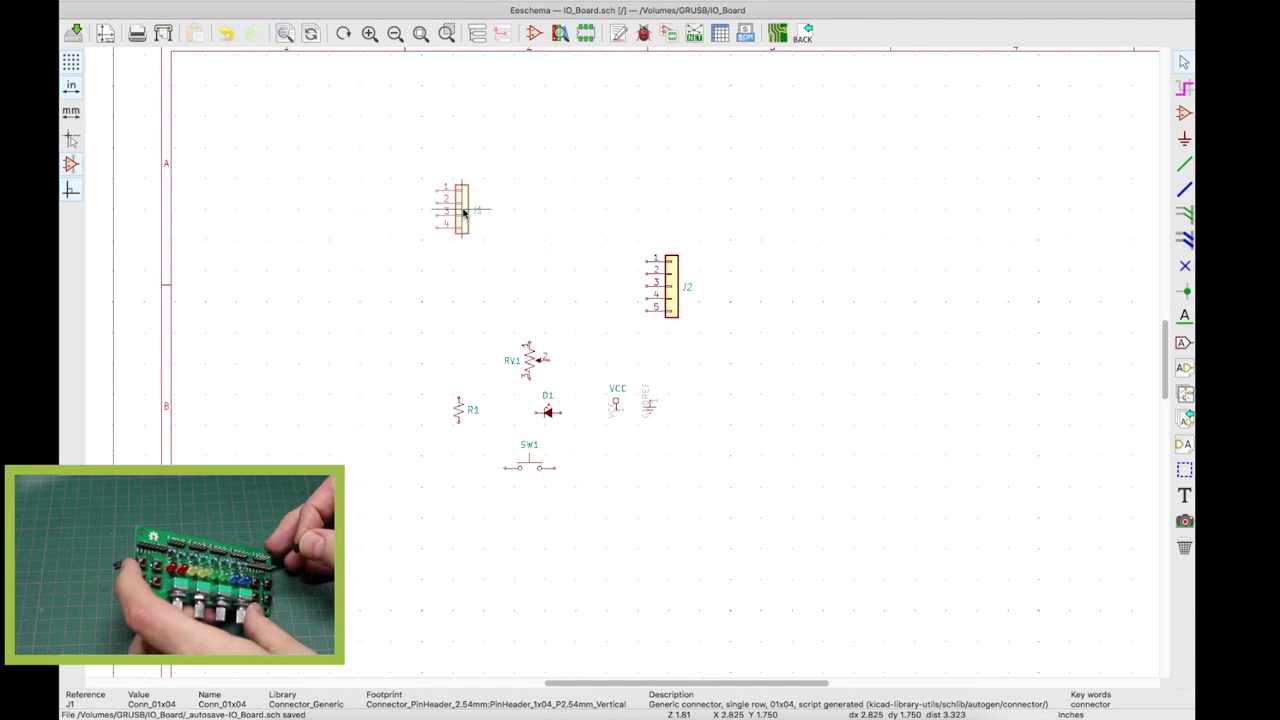
{"action": "left_click", "coordinate": [674, 284]}
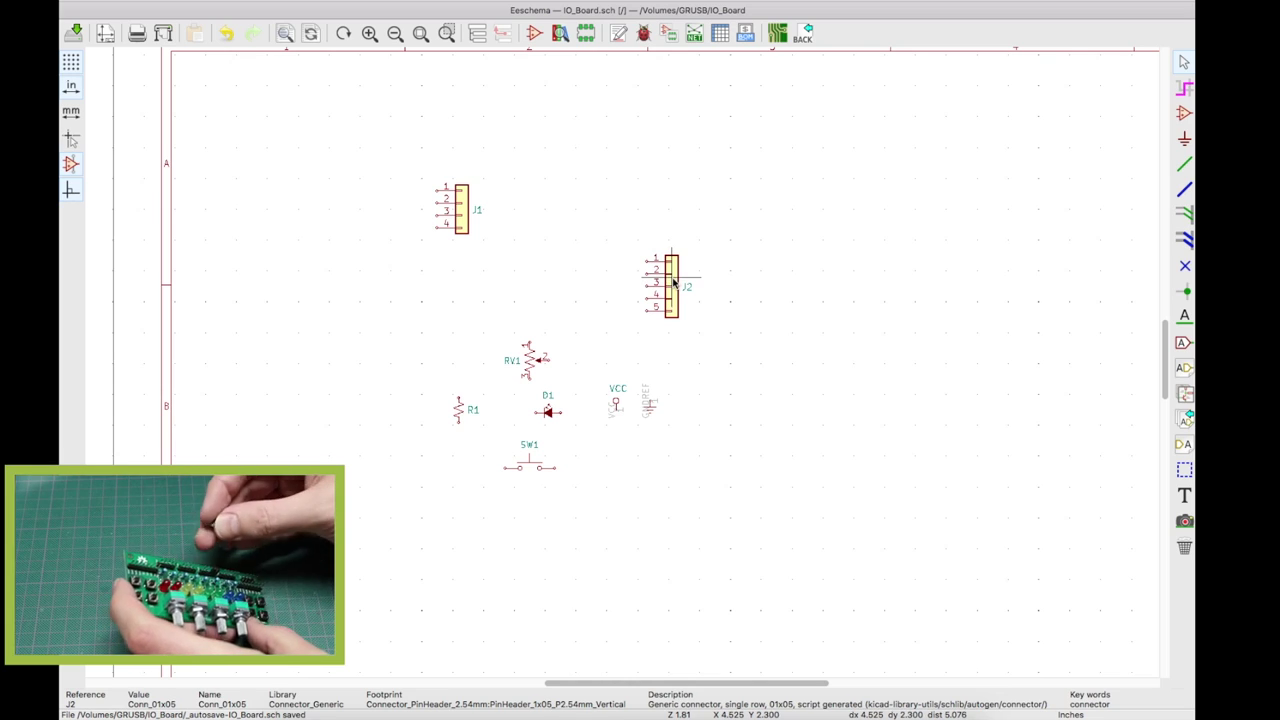
{"action": "left_click_drag", "start_coordinate": [674, 284], "coordinate": [605, 224]}
{"action": "key", "text": "r"}
{"action": "key", "text": "r"}
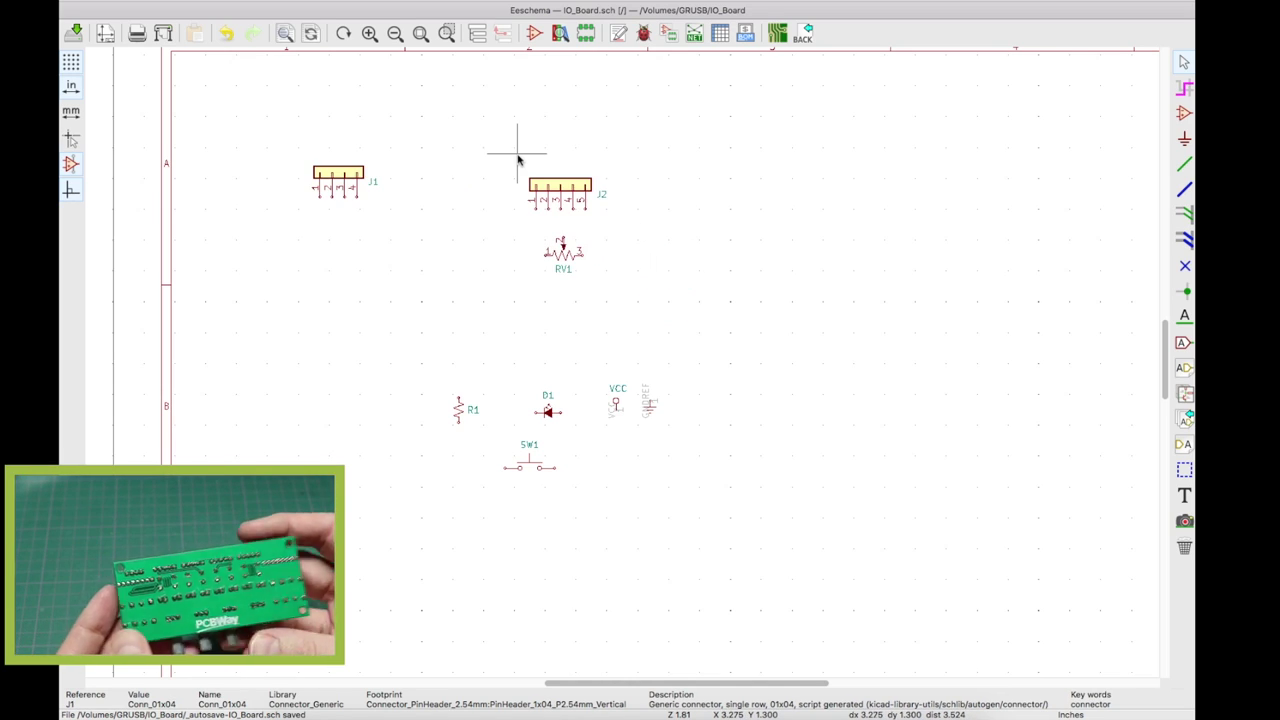
{"action": "scroll", "coordinate": [517, 150], "scroll_direction": "up", "scroll_amount": 1}
{"action": "scroll", "coordinate": [517, 155], "scroll_direction": "up", "scroll_amount": 2}
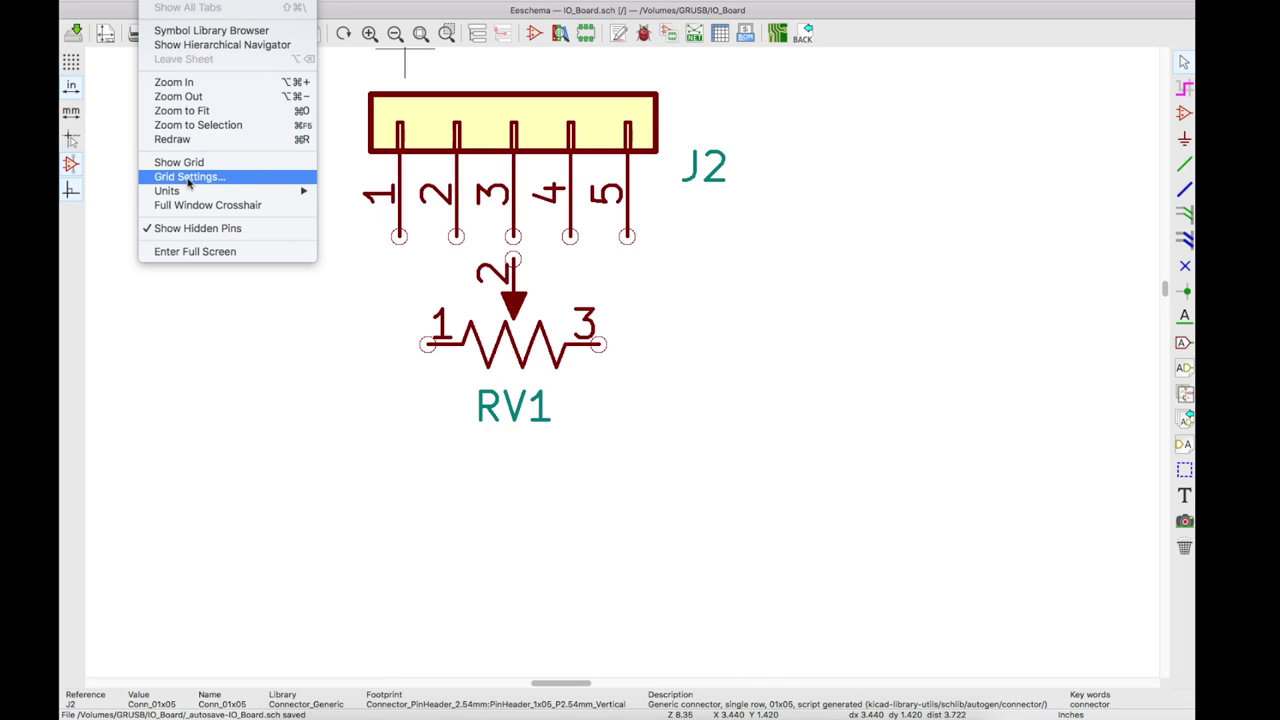
Set the schematic grid to 50 mils and pick up RV1 to reposition it.
{"action": "left_click", "coordinate": [188, 177]}
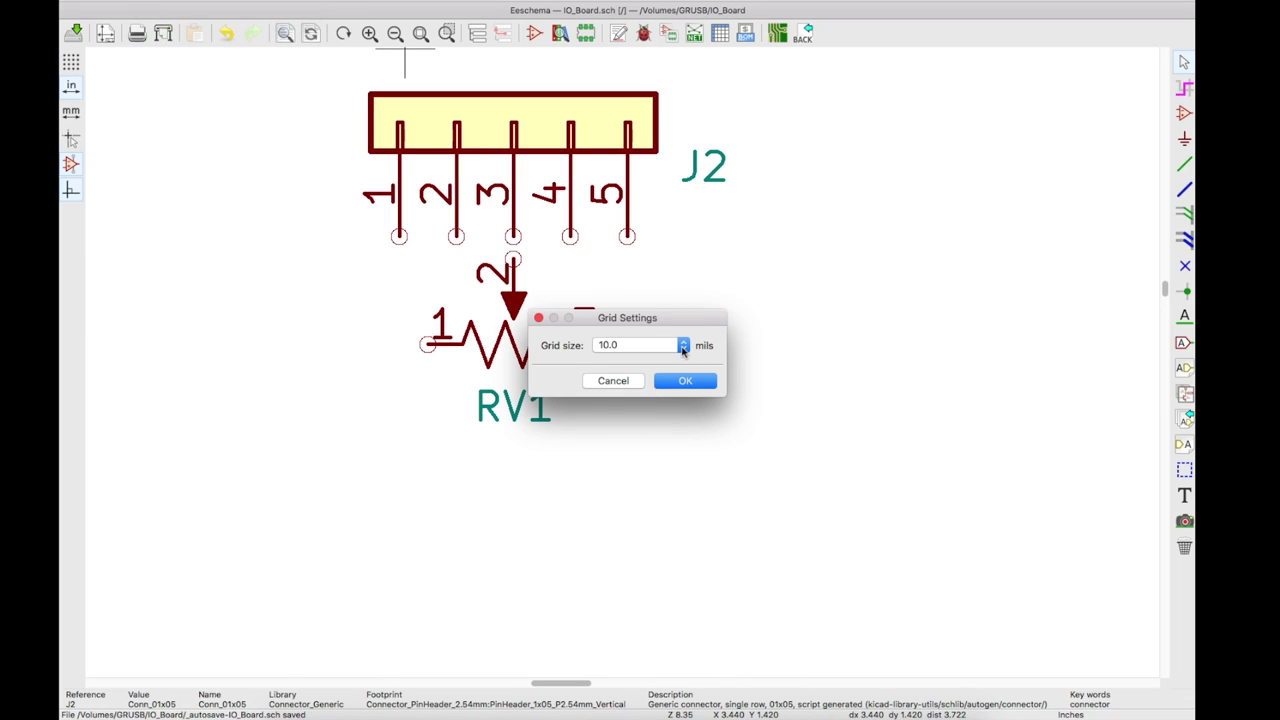
{"action": "left_click", "coordinate": [683, 346]}
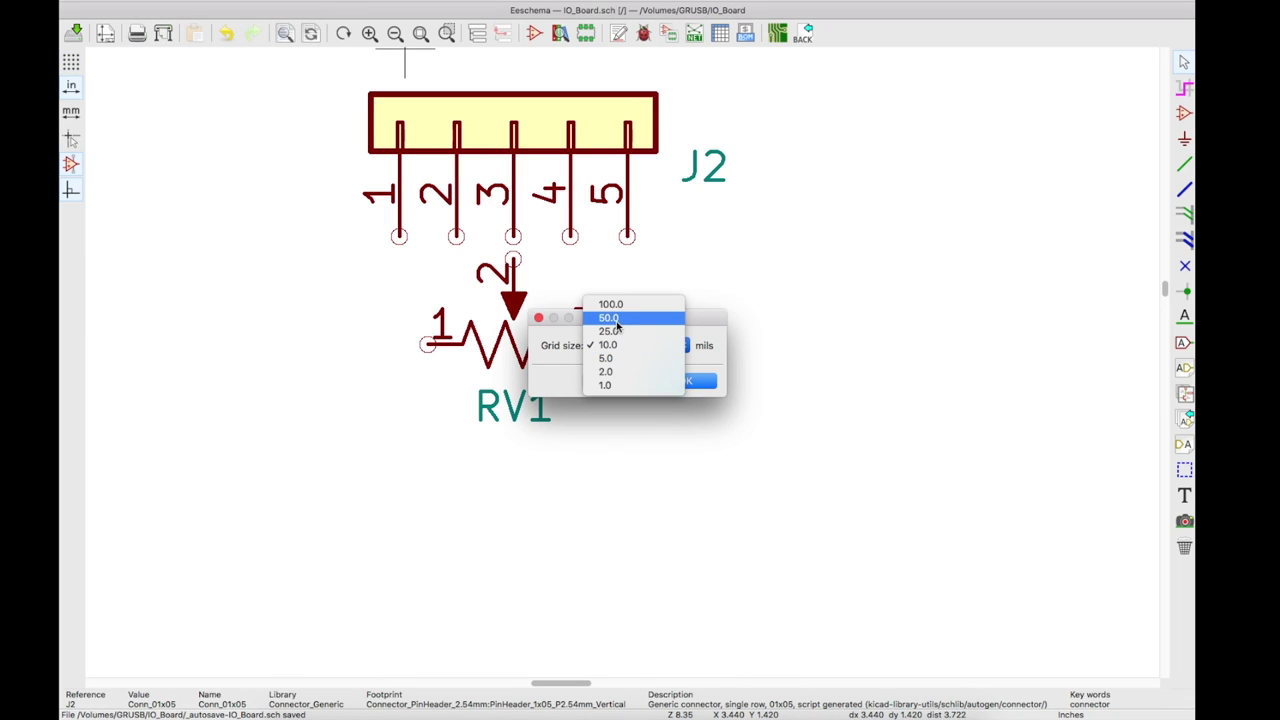
{"action": "left_click", "coordinate": [612, 318]}
{"action": "left_click", "coordinate": [697, 381]}
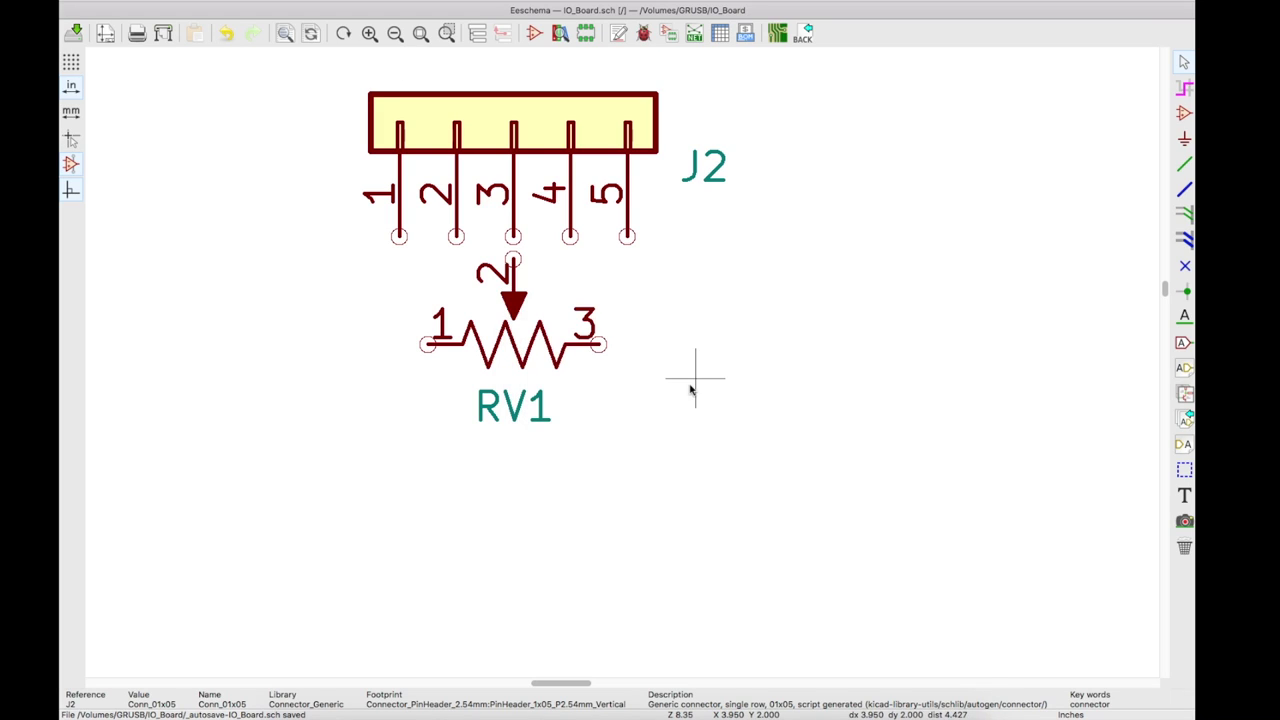
{"action": "key", "text": "m"}
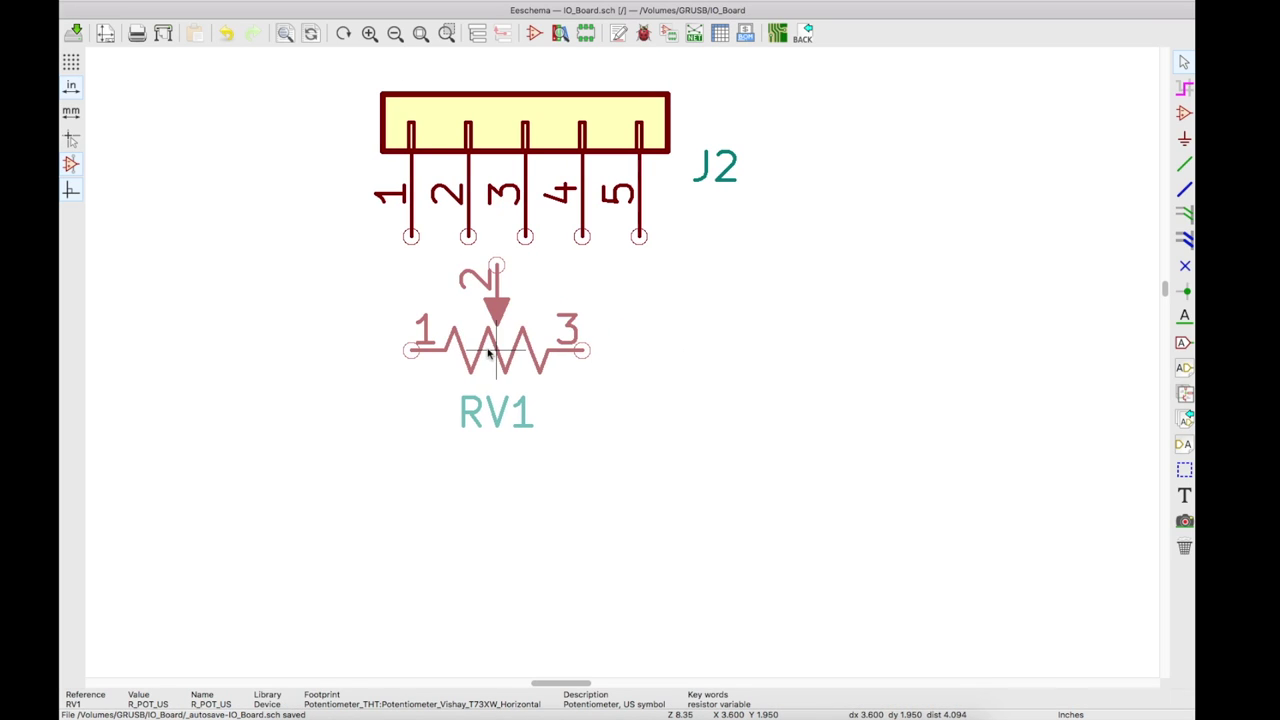
Drop RV1 one grid step lower and wire J2 pins 2–4 to RV1's three pins.
{"action": "left_click", "coordinate": [517, 412]}
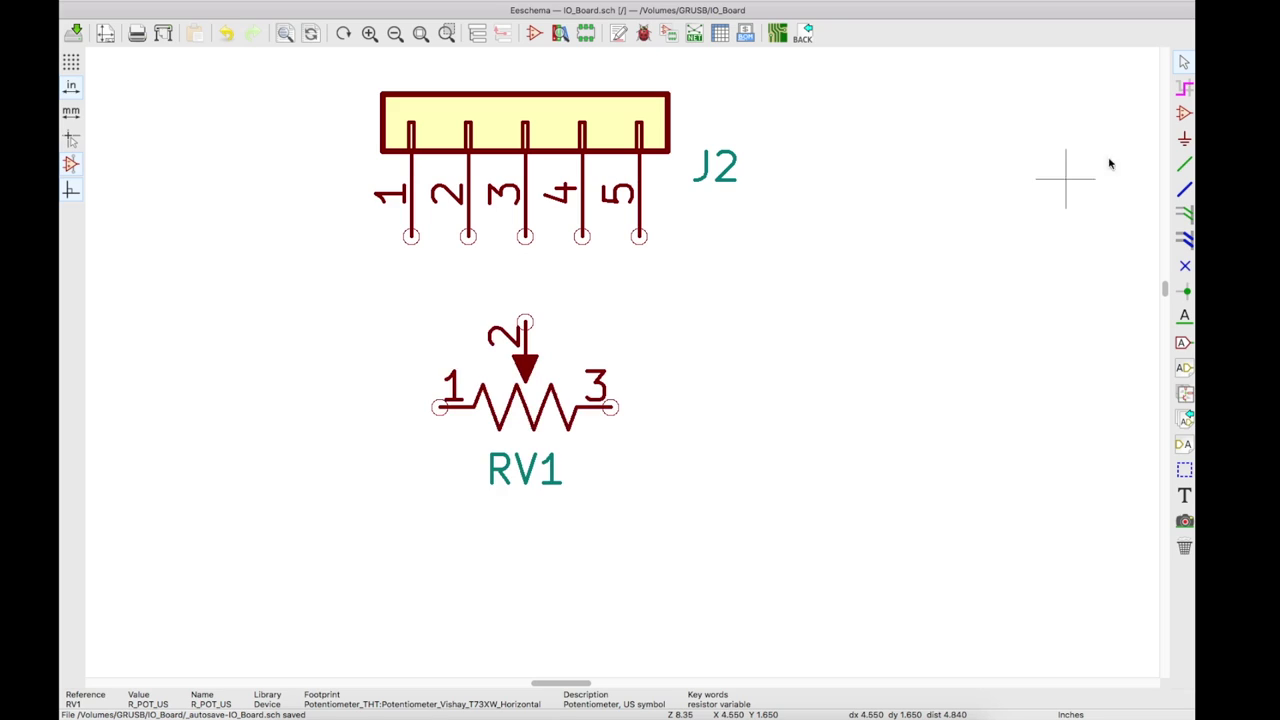
{"action": "left_click", "coordinate": [1188, 168]}
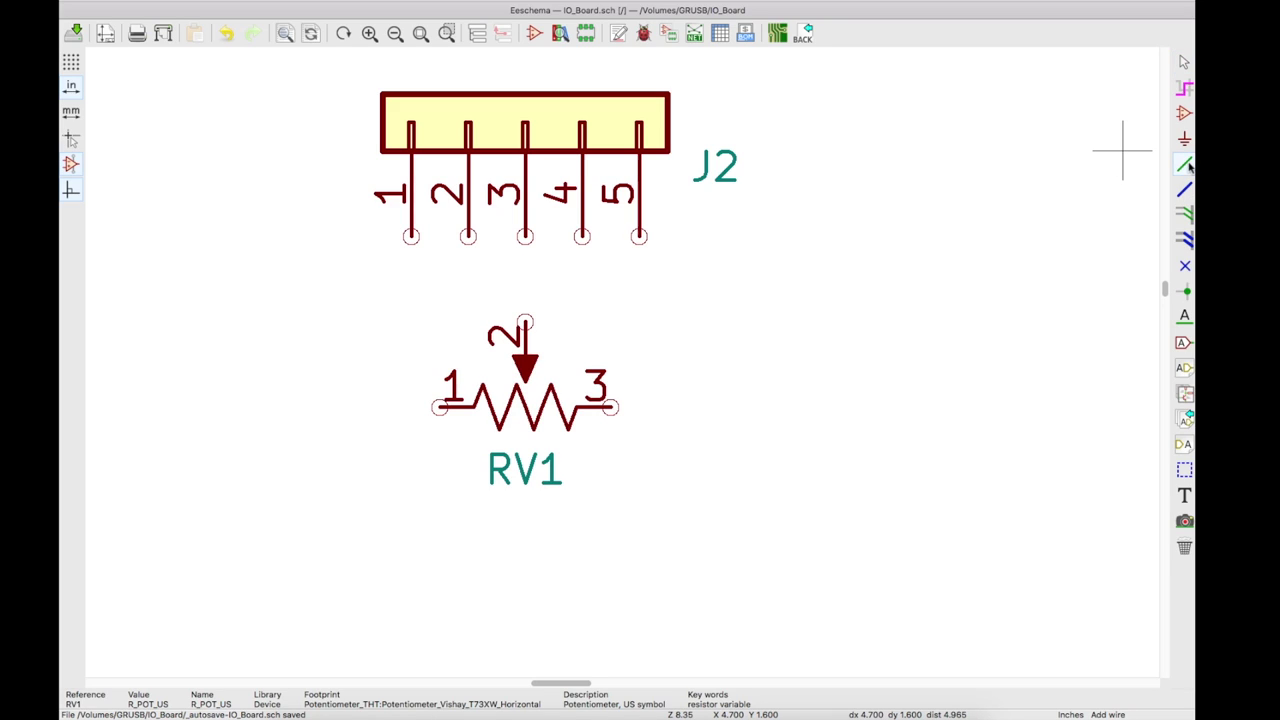
{"action": "left_click", "coordinate": [525, 236]}
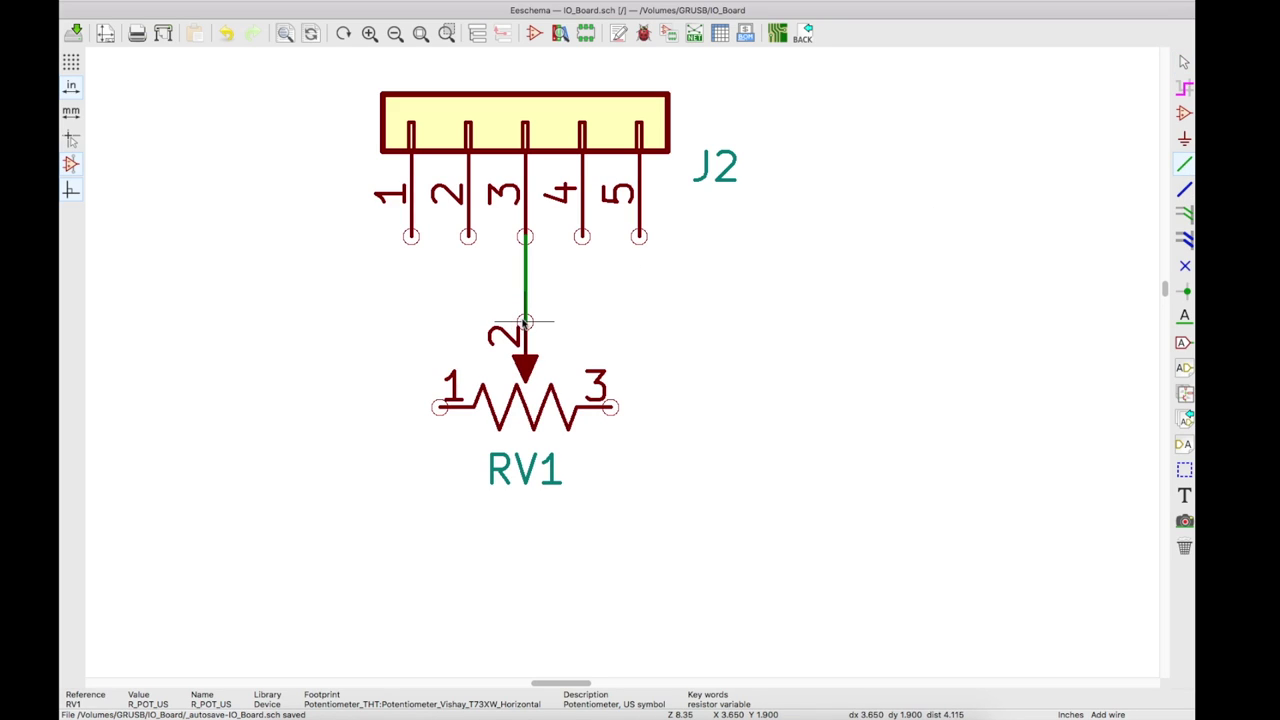
{"action": "left_click", "coordinate": [525, 322]}
{"action": "left_click", "coordinate": [467, 237]}
{"action": "left_click", "coordinate": [433, 350]}
{"action": "left_click", "coordinate": [440, 407]}
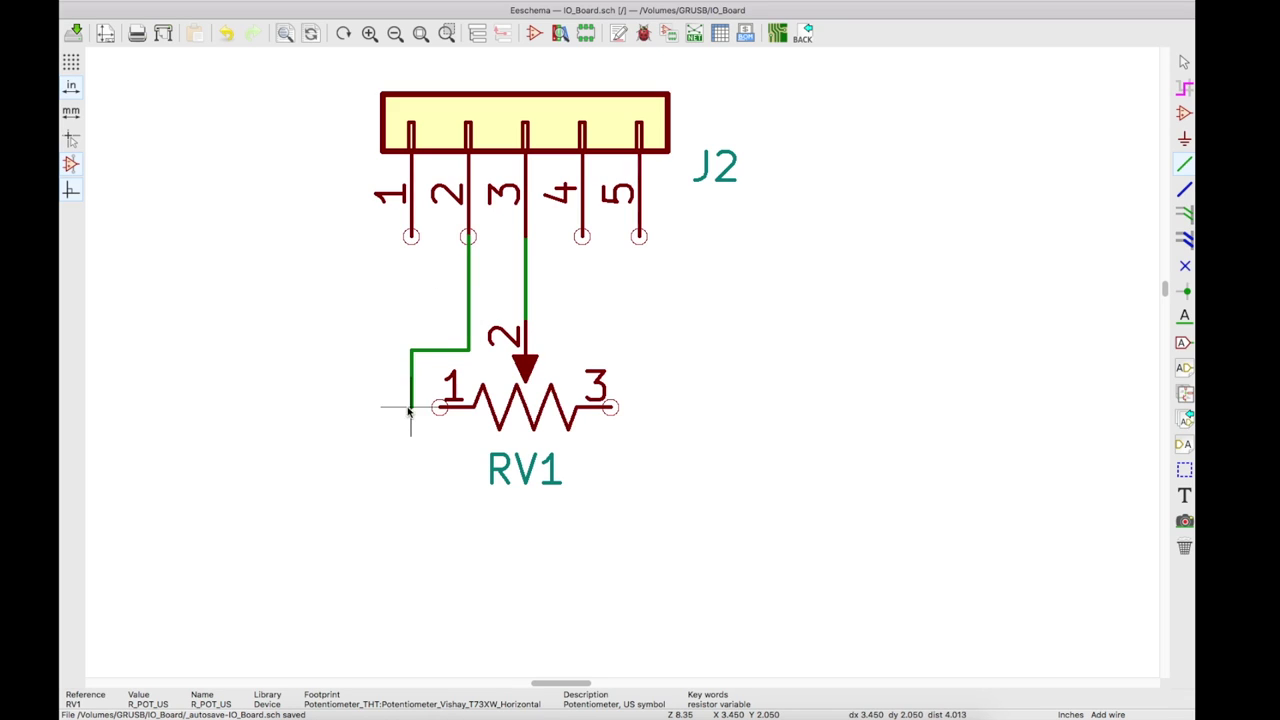
{"action": "left_click", "coordinate": [582, 237]}
{"action": "left_click", "coordinate": [663, 350]}
{"action": "left_click", "coordinate": [612, 407]}
{"action": "key", "text": "Escape"}
Place VCC and GNDREF beside J2, then wire pin 5 to VCC and pin 1 to GNDREF.
{"action": "scroll", "coordinate": [666, 220], "scroll_direction": "down", "scroll_amount": 3}
{"action": "left_click_drag", "start_coordinate": [722, 588], "coordinate": [714, 169]}
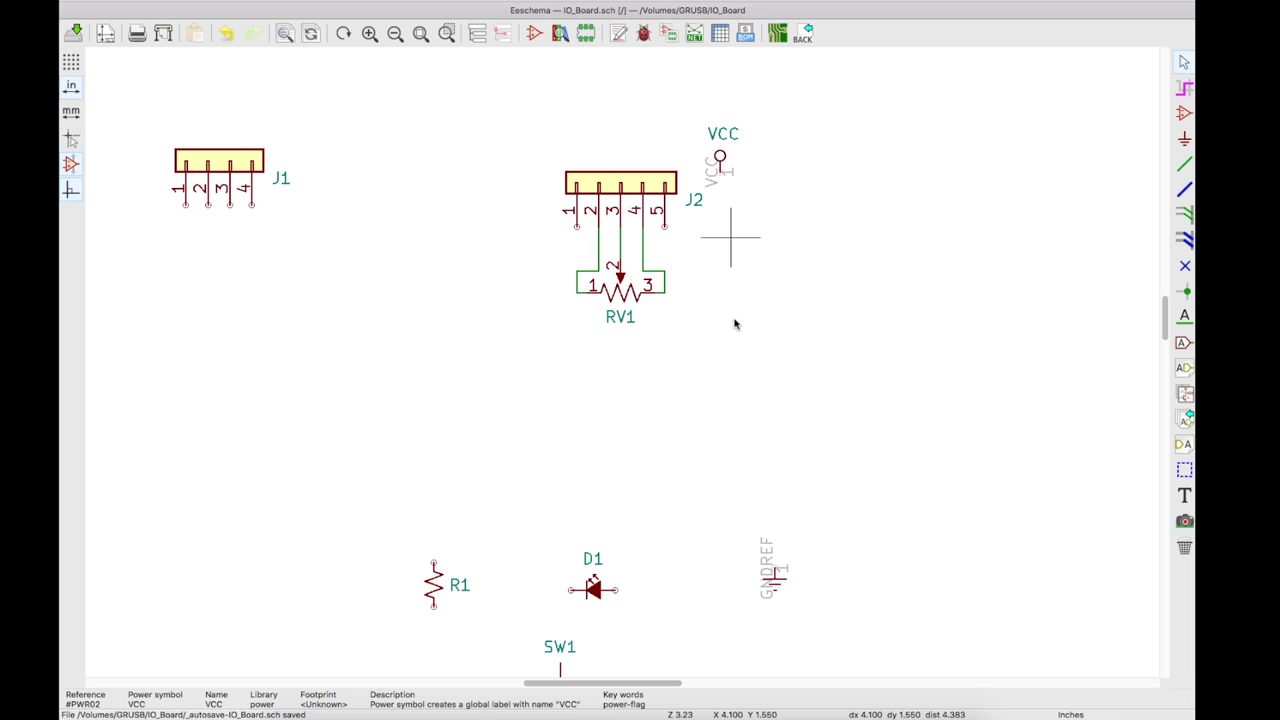
{"action": "left_click_drag", "start_coordinate": [772, 572], "coordinate": [560, 262]}
{"action": "left_click", "coordinate": [560, 262]}
{"action": "key", "text": "w"}
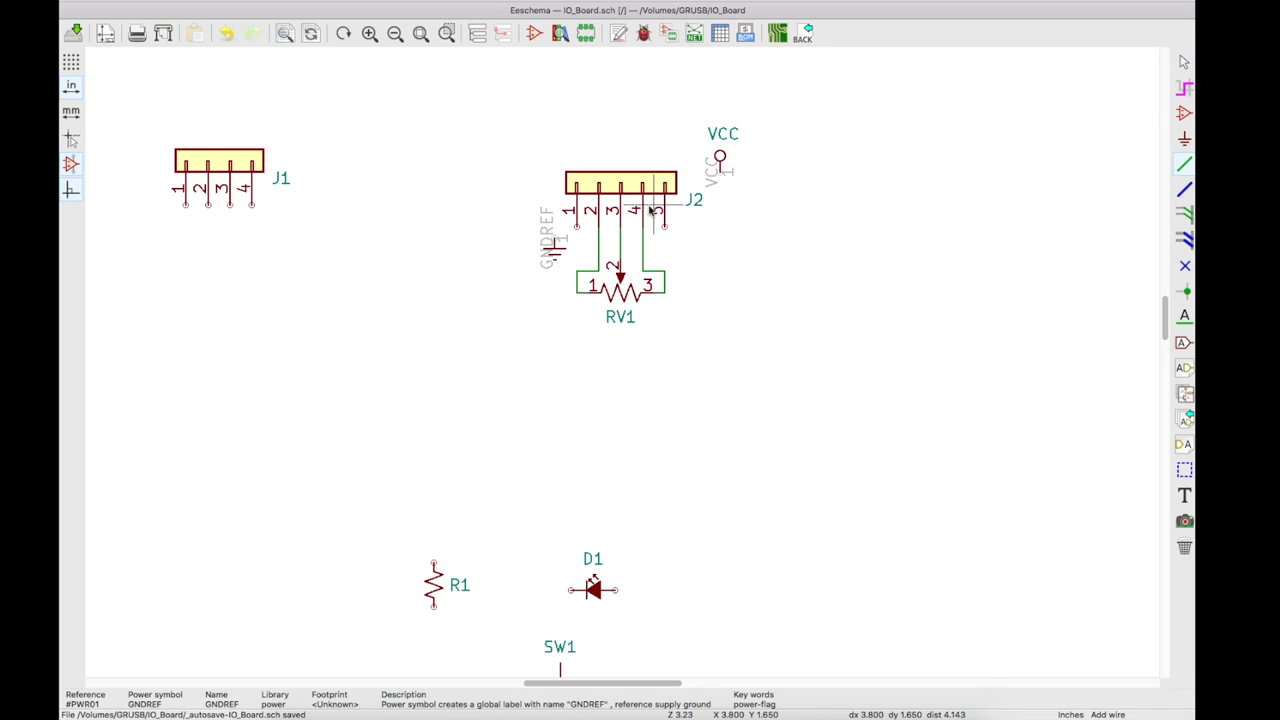
{"action": "scroll", "coordinate": [648, 212], "scroll_direction": "up", "scroll_amount": 2}
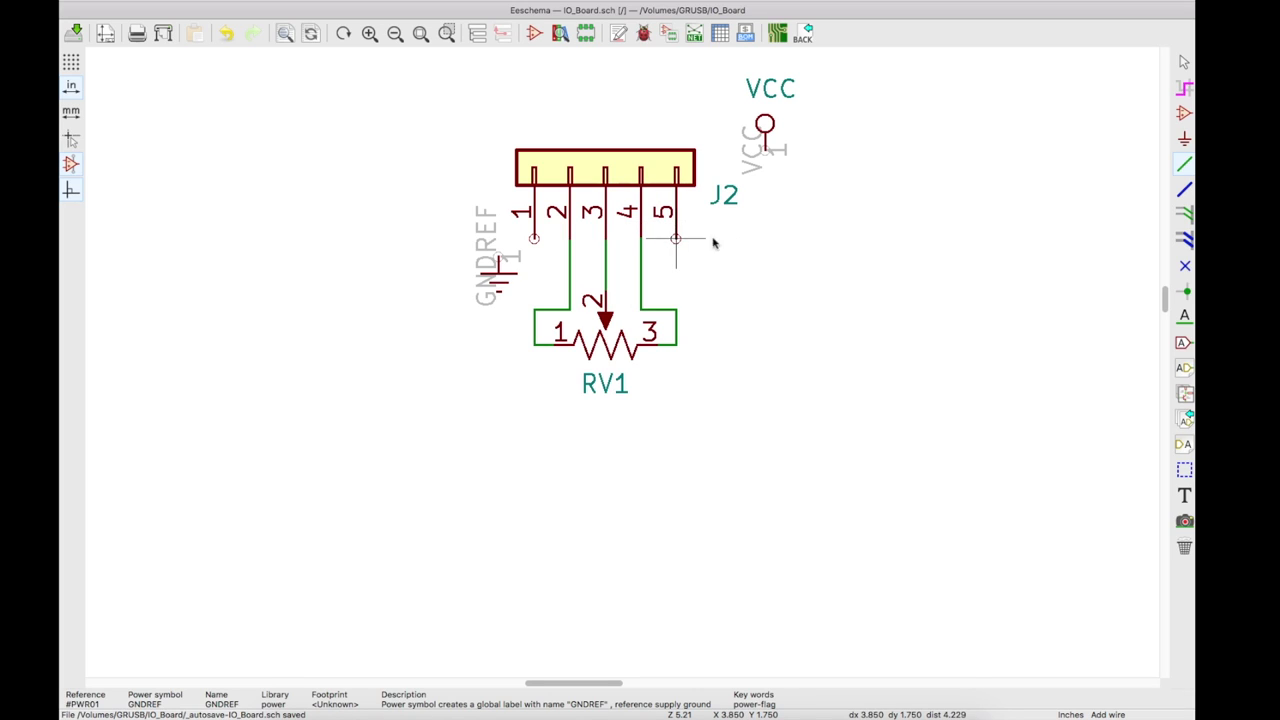
{"action": "left_click", "coordinate": [676, 238]}
{"action": "left_click", "coordinate": [765, 145]}
{"action": "left_click", "coordinate": [533, 240]}
{"action": "double_click", "coordinate": [498, 263]}
{"action": "scroll", "coordinate": [498, 263], "scroll_direction": "up", "scroll_amount": 1}
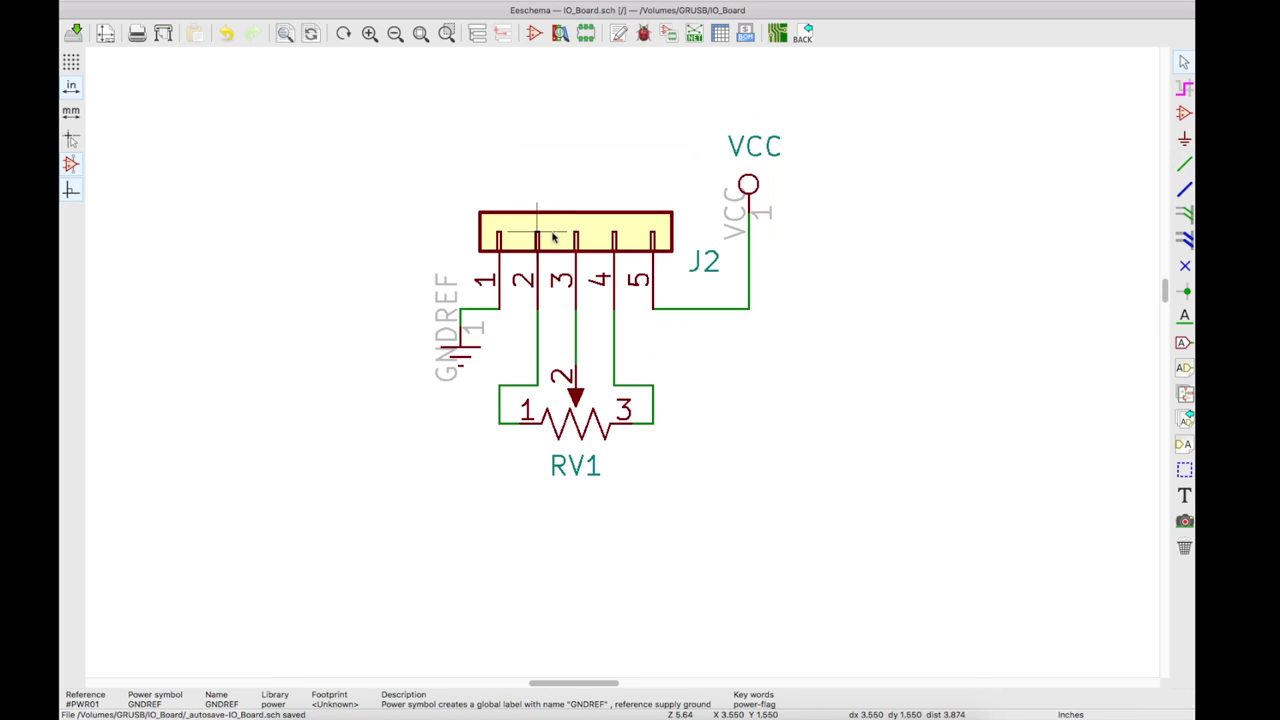
{"action": "key", "text": "Escape"}
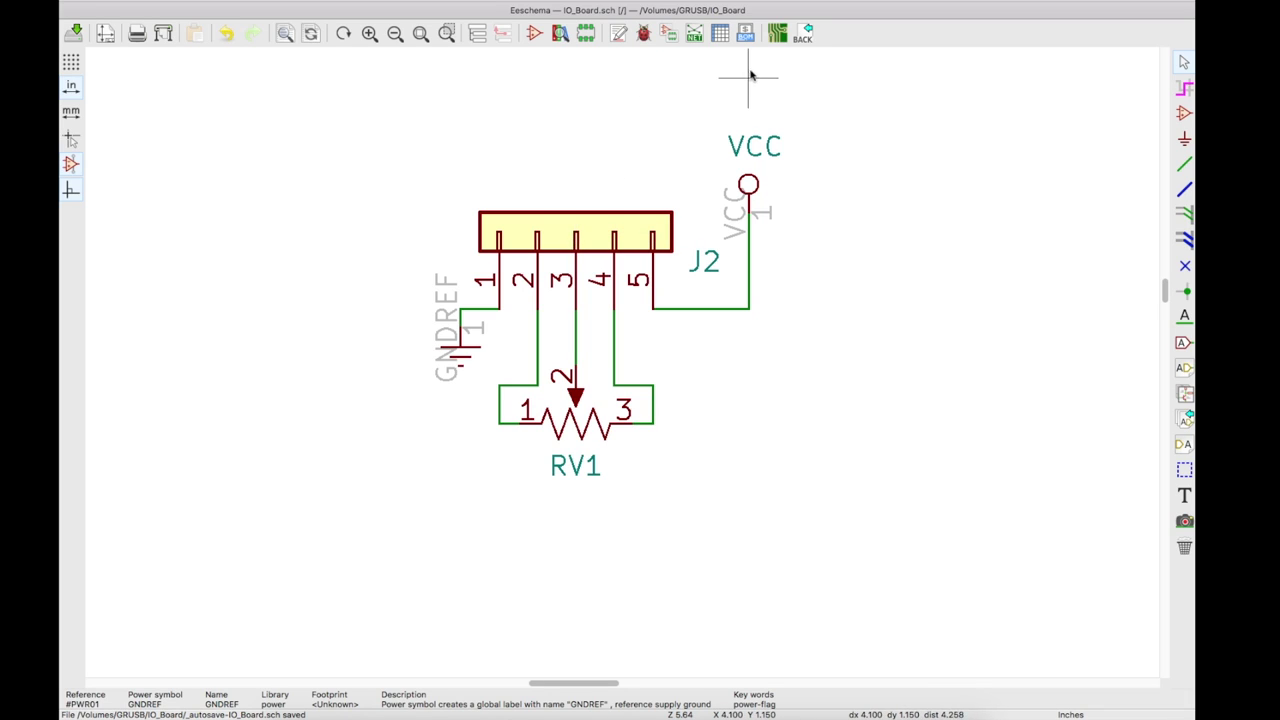
{"action": "scroll", "coordinate": [366, 415], "scroll_direction": "down", "scroll_amount": 3}
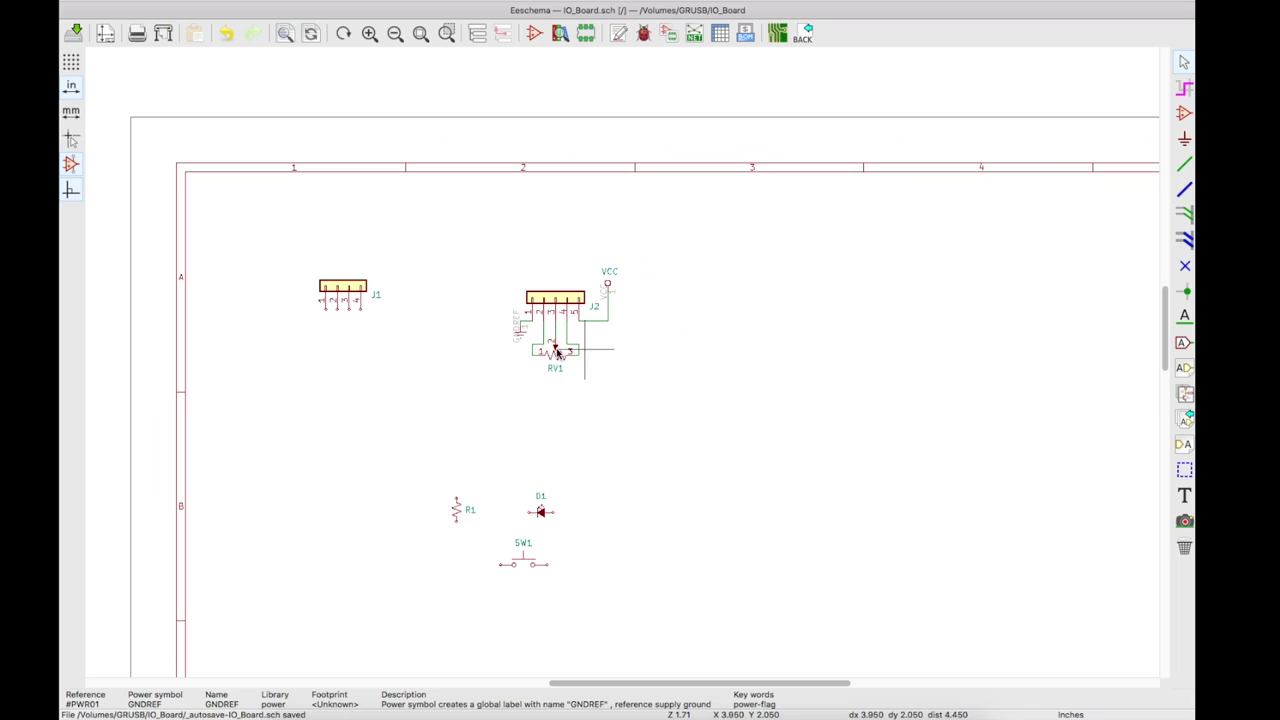
Duplicate the wired J2/RV1 block into four copies in a row and move J1 to their right.
{"action": "left_click_drag", "start_coordinate": [491, 249], "coordinate": [648, 374]}
{"action": "right_click", "coordinate": [647, 377]}
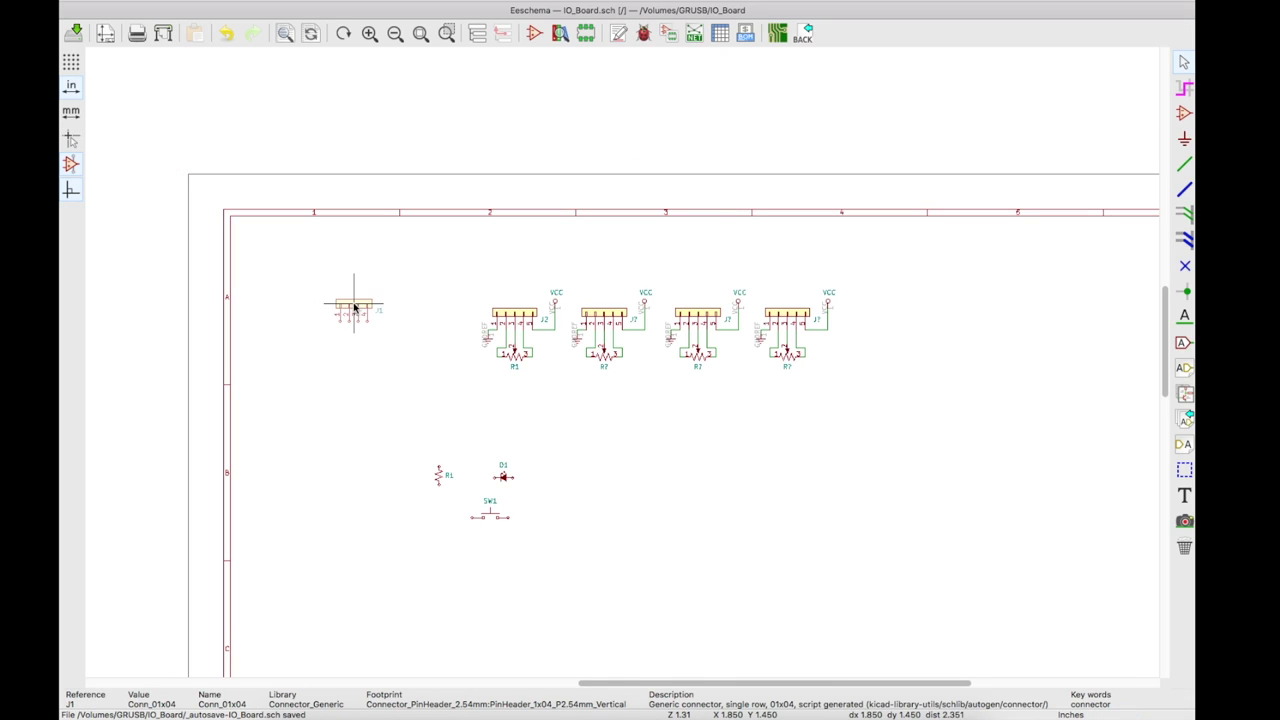
{"action": "left_click_drag", "start_coordinate": [346, 297], "coordinate": [979, 316]}
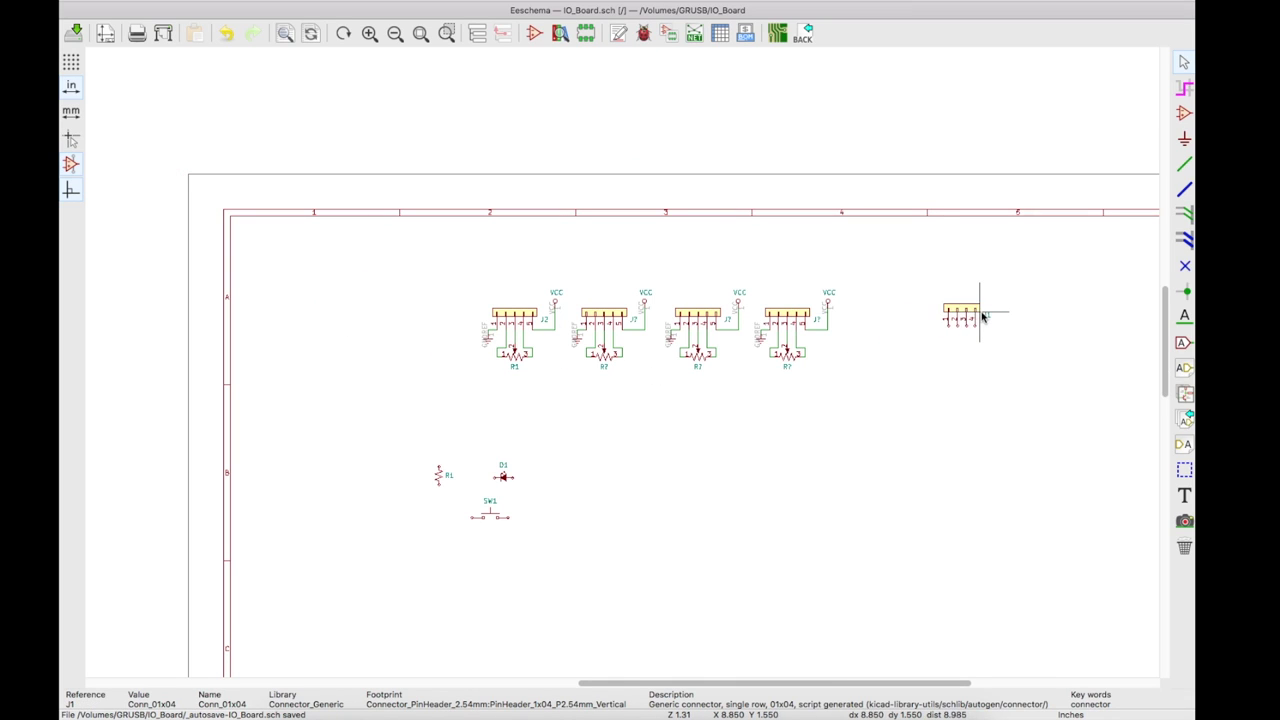
{"action": "scroll", "coordinate": [979, 316], "scroll_direction": "up", "scroll_amount": 3}
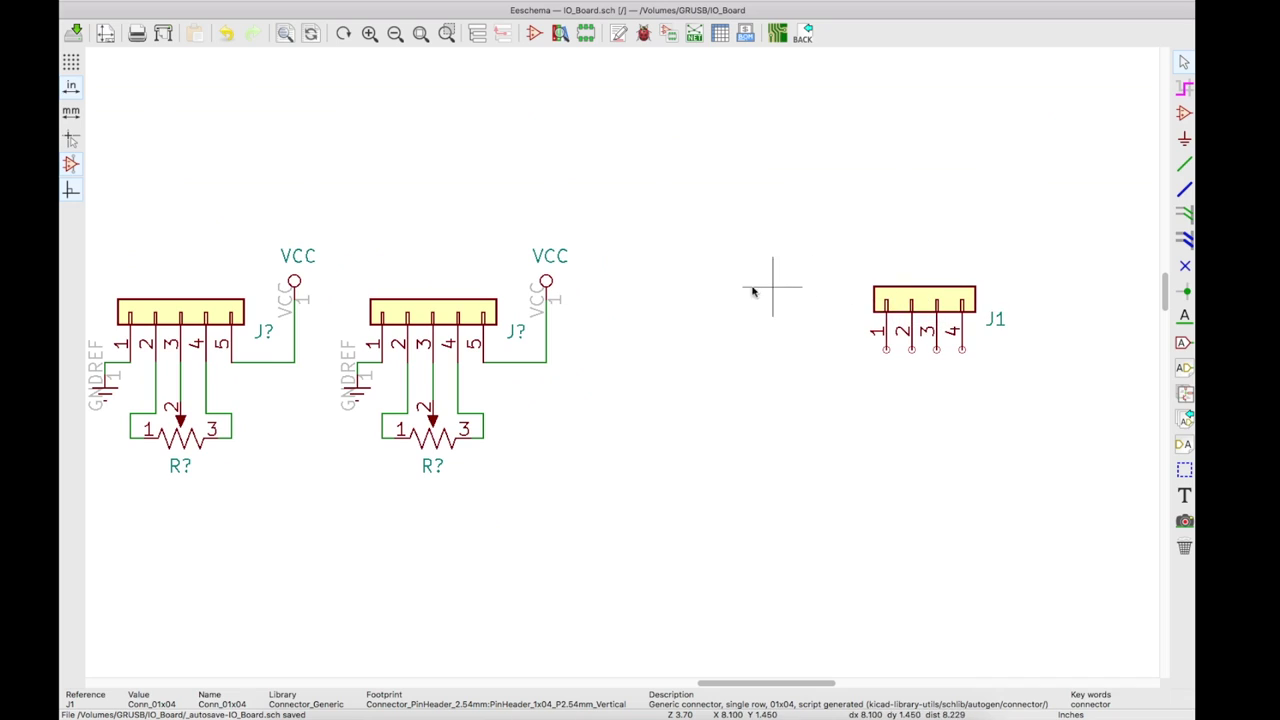
Duplicate a VCC symbol and place the copy above J1.
{"action": "right_click", "coordinate": [547, 285]}
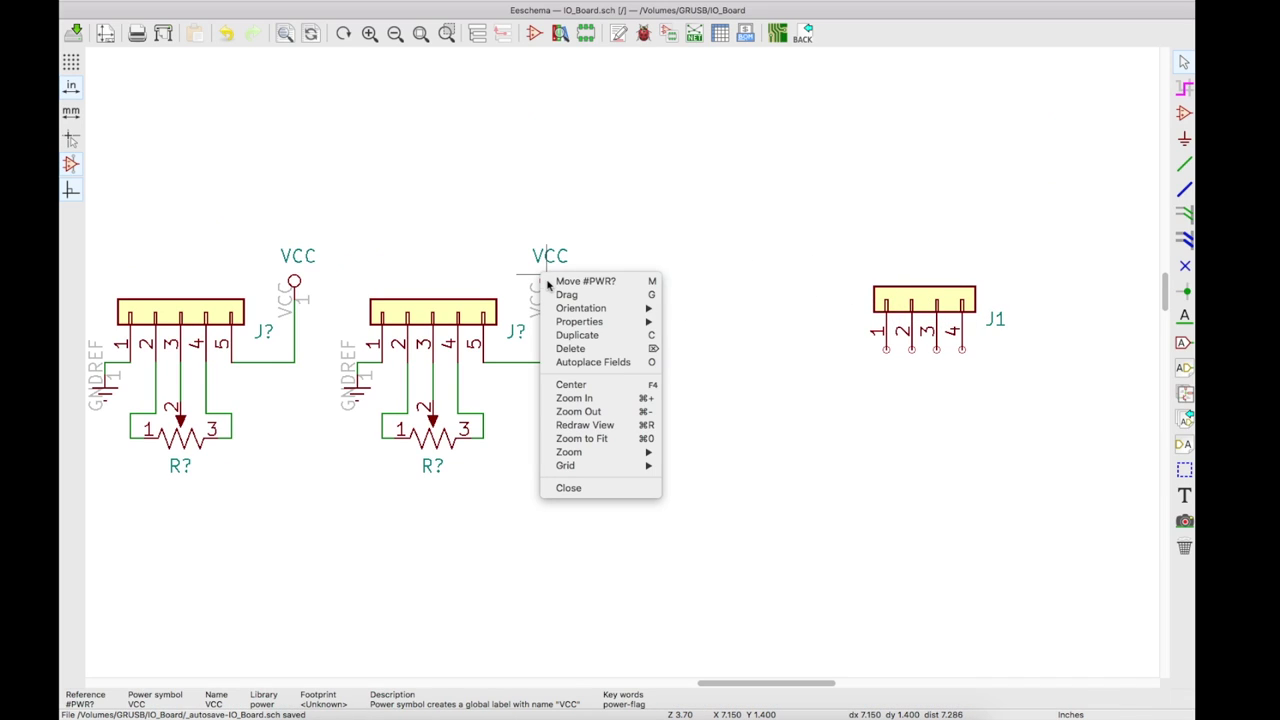
{"action": "left_click", "coordinate": [580, 335]}
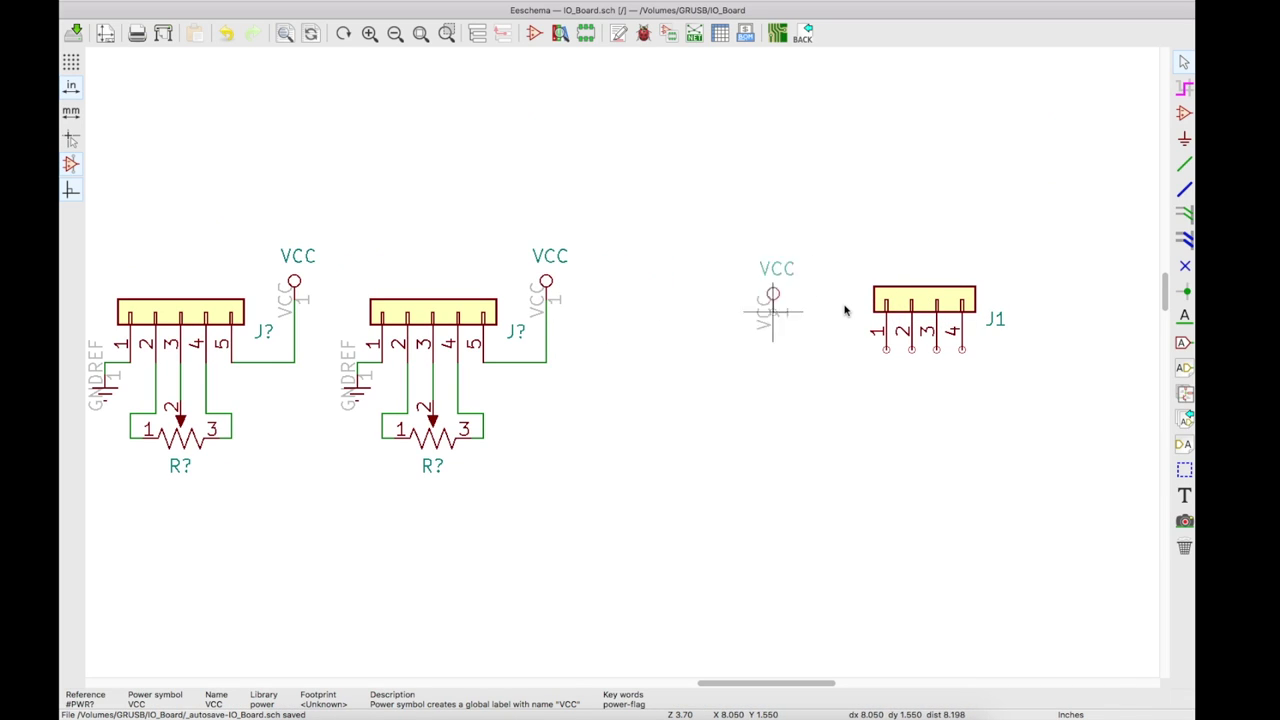
{"action": "left_click", "coordinate": [849, 275]}
Reposition a GNDREF symbol and duplicate another GNDREF to bring beside SW1's right pin.
{"action": "right_click", "coordinate": [348, 386]}
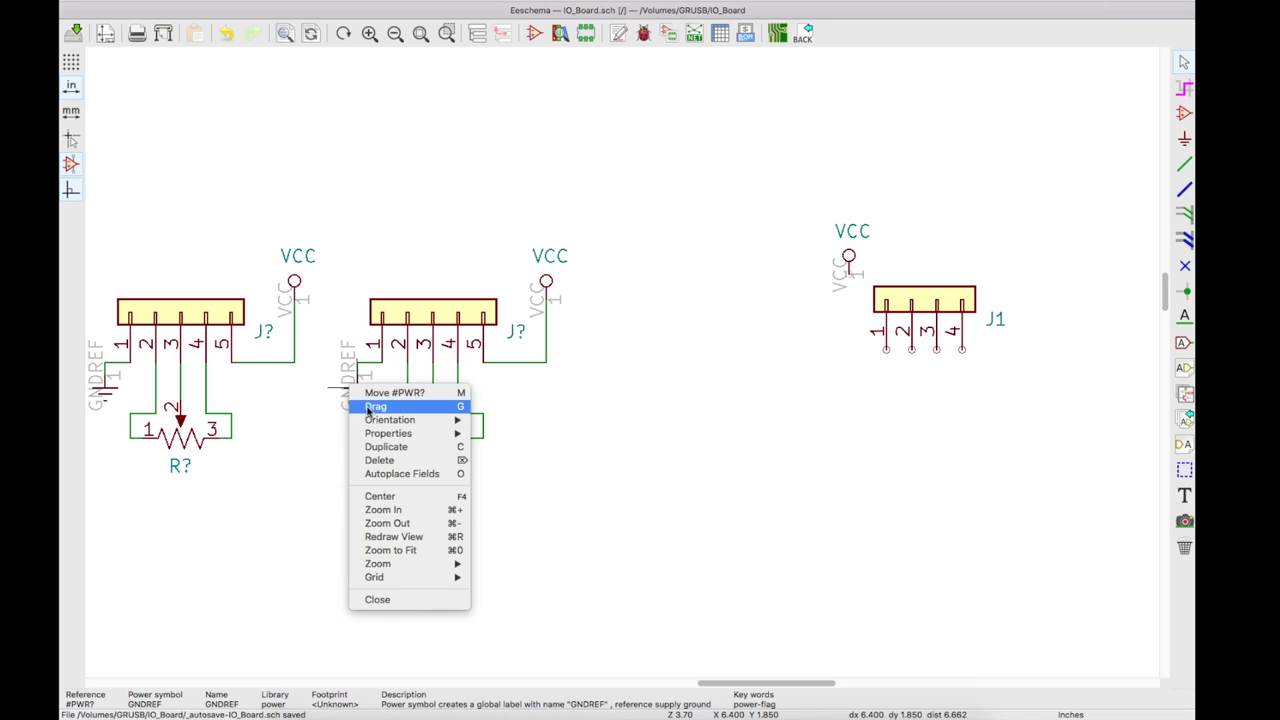
{"action": "left_click", "coordinate": [376, 407]}
{"action": "left_click", "coordinate": [1003, 371]}
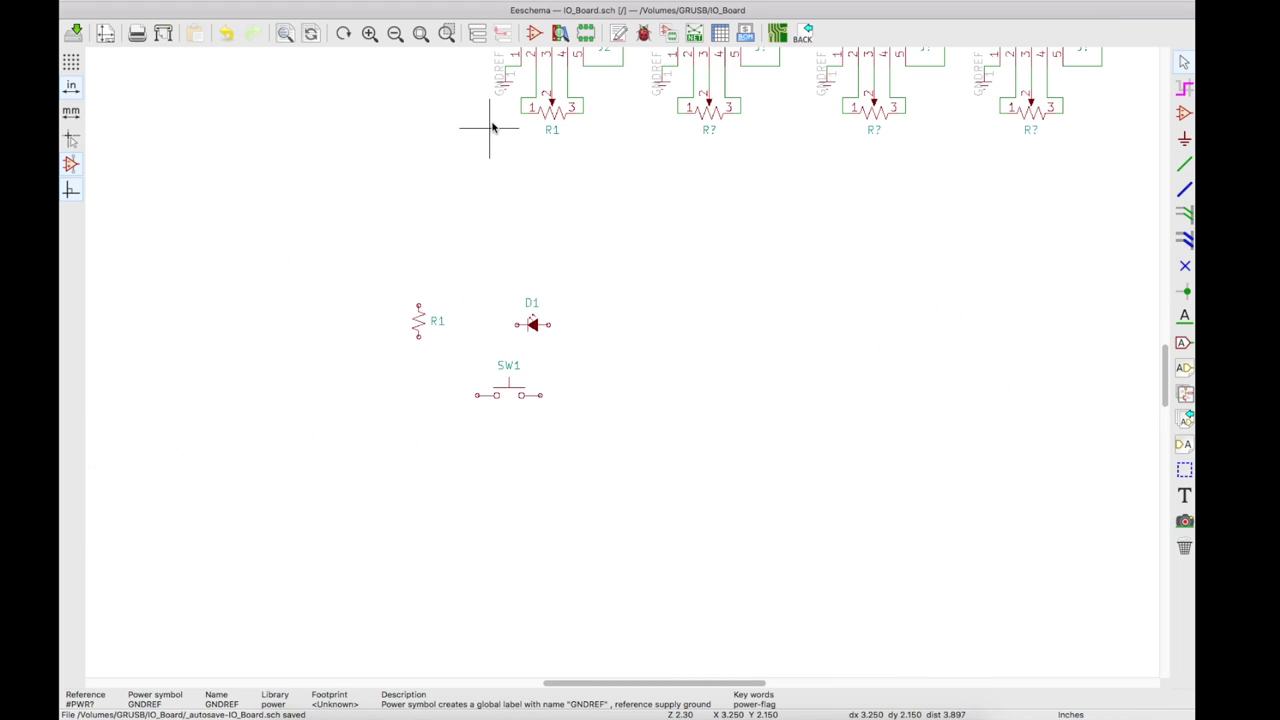
{"action": "right_click", "coordinate": [503, 89]}
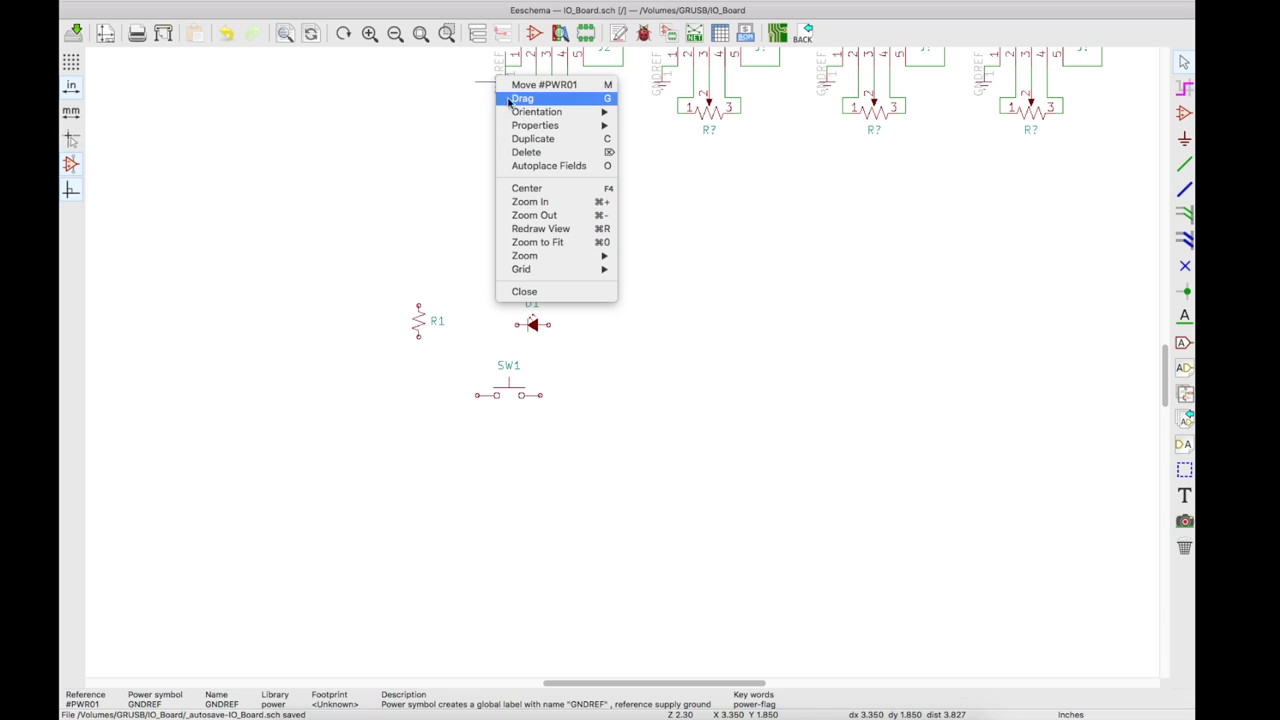
{"action": "left_click", "coordinate": [536, 140]}
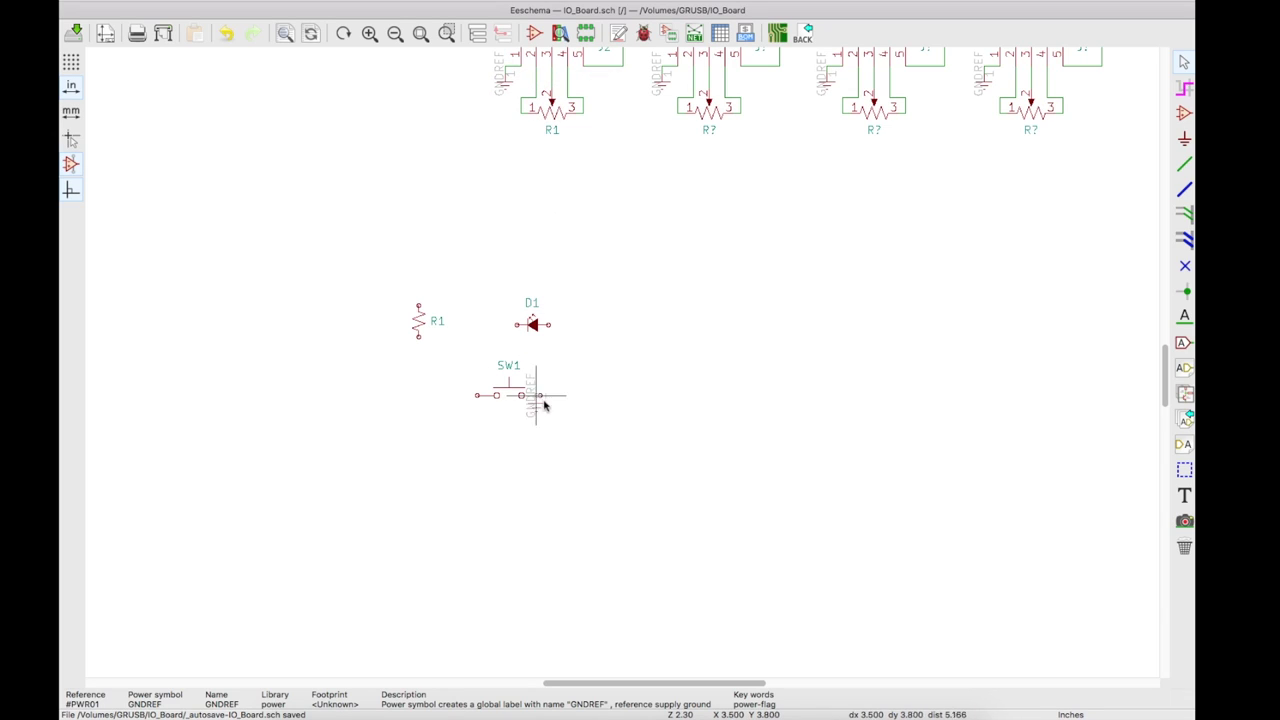
{"action": "scroll", "coordinate": [551, 420], "scroll_direction": "up", "scroll_amount": 3}
{"action": "scroll", "coordinate": [572, 371], "scroll_direction": "up", "scroll_amount": 3}
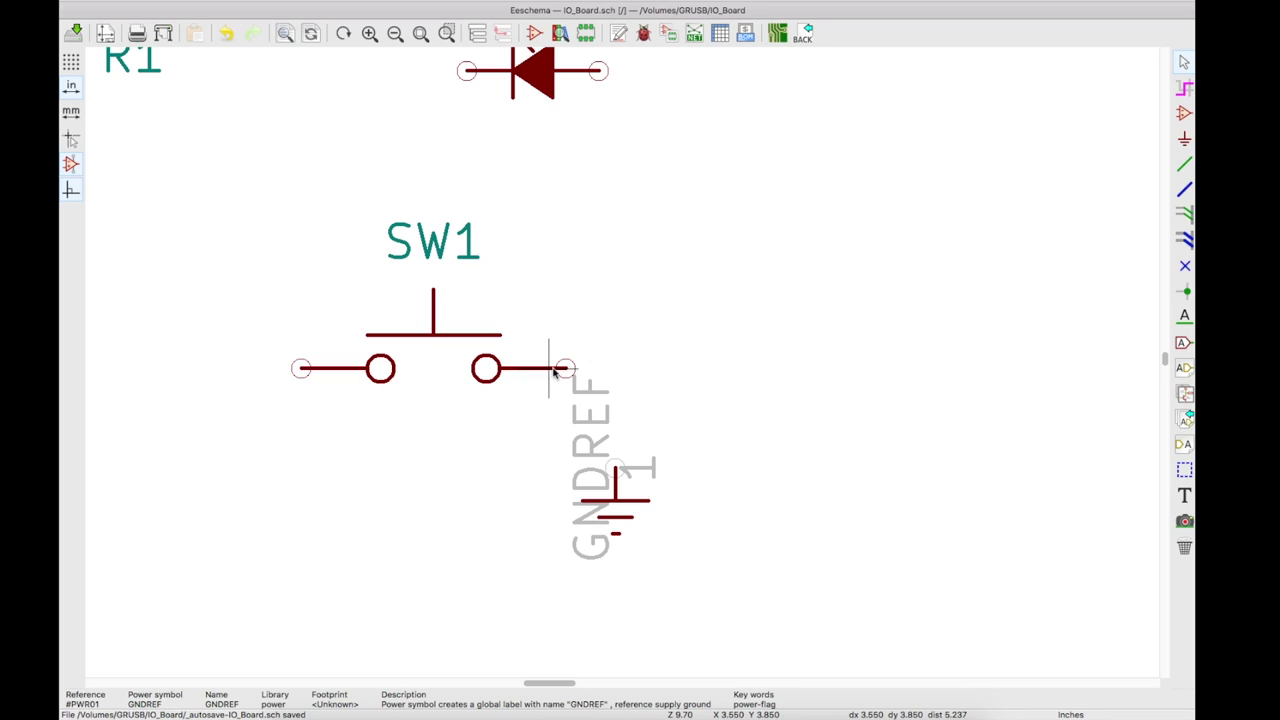
Nudge SW1 slightly and wire its right pin to the GNDREF symbol.
{"action": "mouse_move", "coordinate": [430, 340]}
{"action": "left_mouse_down"}
{"action": "mouse_move", "coordinate": [417, 337]}
{"action": "mouse_move", "coordinate": [480, 340]}
{"action": "mouse_move", "coordinate": [433, 343]}
{"action": "left_mouse_up"}
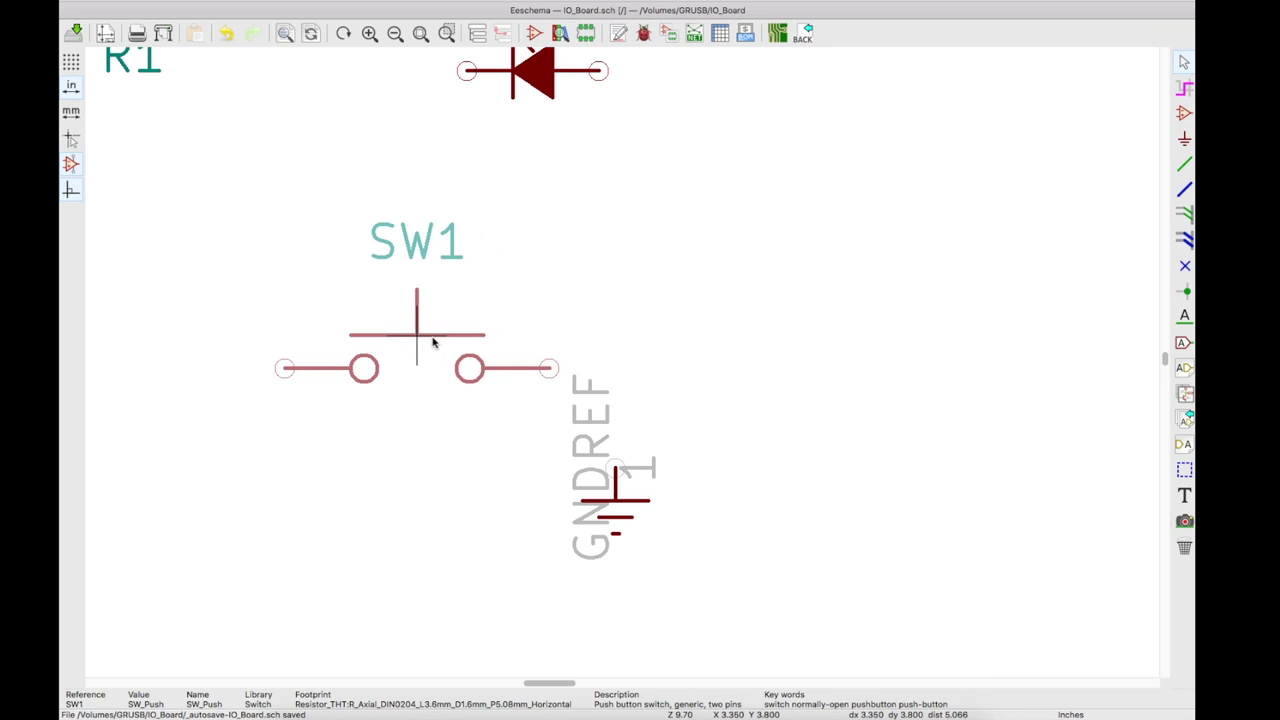
{"action": "left_click", "coordinate": [428, 343]}
{"action": "left_click", "coordinate": [1184, 164]}
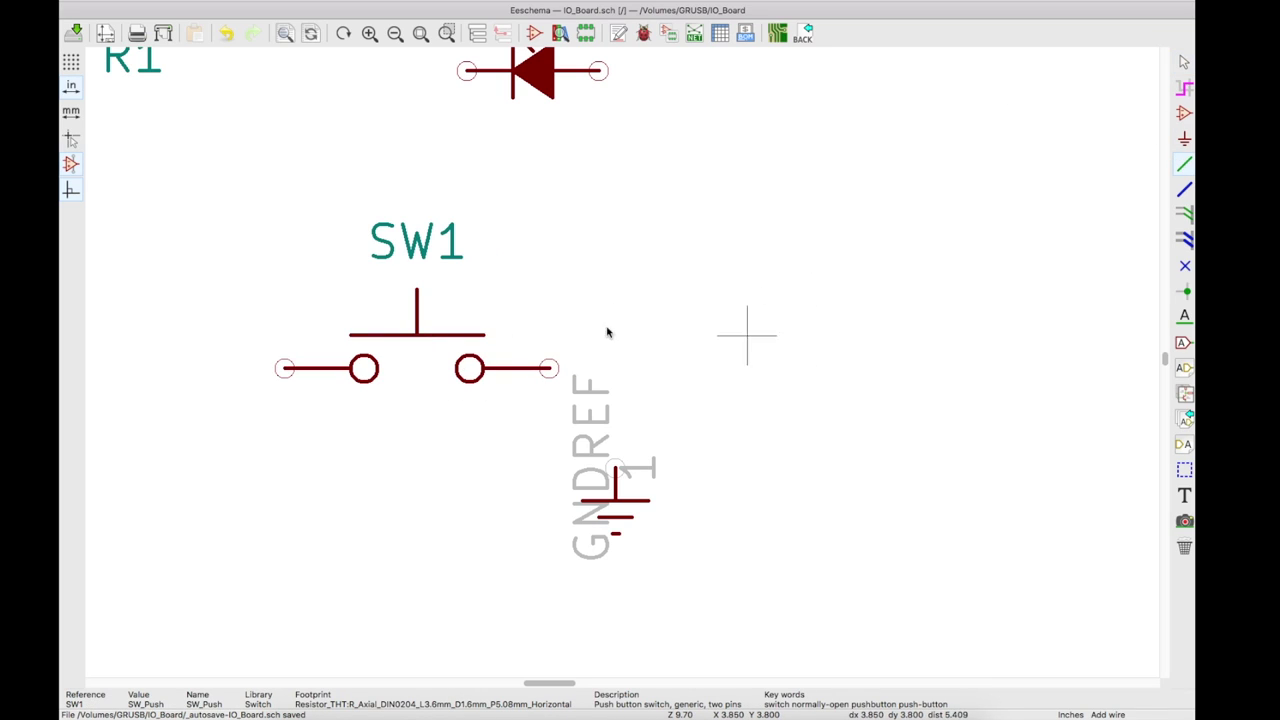
{"action": "left_click", "coordinate": [548, 369]}
{"action": "scroll", "coordinate": [548, 369], "scroll_direction": "up", "scroll_amount": 1}
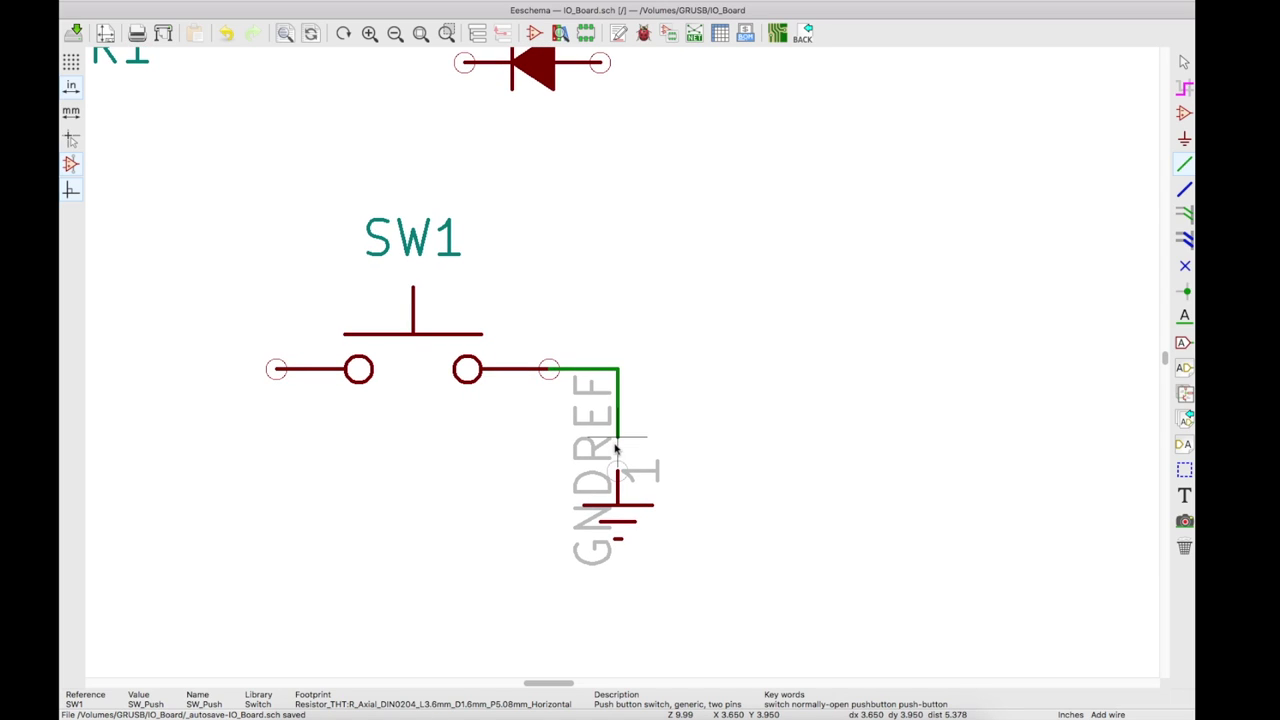
Draw a wire leftward from SW1's left pin and end it there.
{"action": "left_click", "coordinate": [618, 474]}
{"action": "scroll", "coordinate": [757, 371], "scroll_direction": "down", "scroll_amount": 2}
{"action": "scroll", "coordinate": [757, 371], "scroll_direction": "left", "scroll_amount": 3}
{"action": "left_click", "coordinate": [652, 332]}
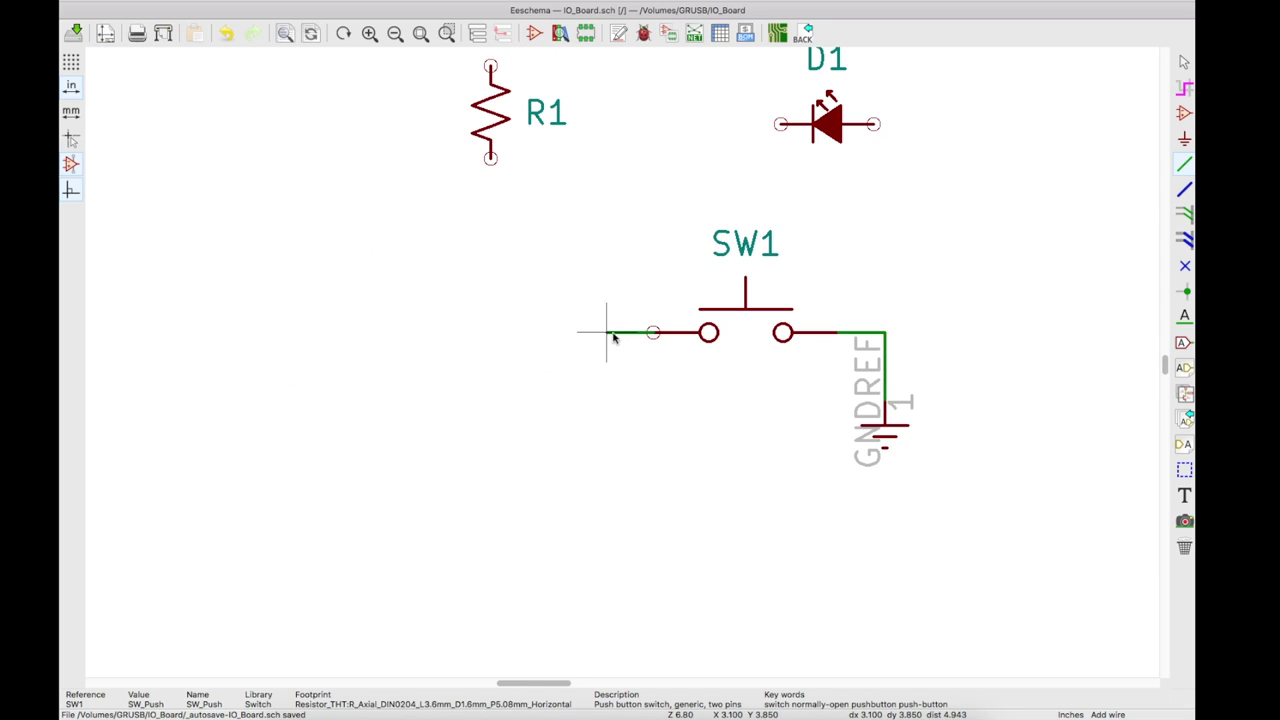
{"action": "right_click", "coordinate": [515, 333]}
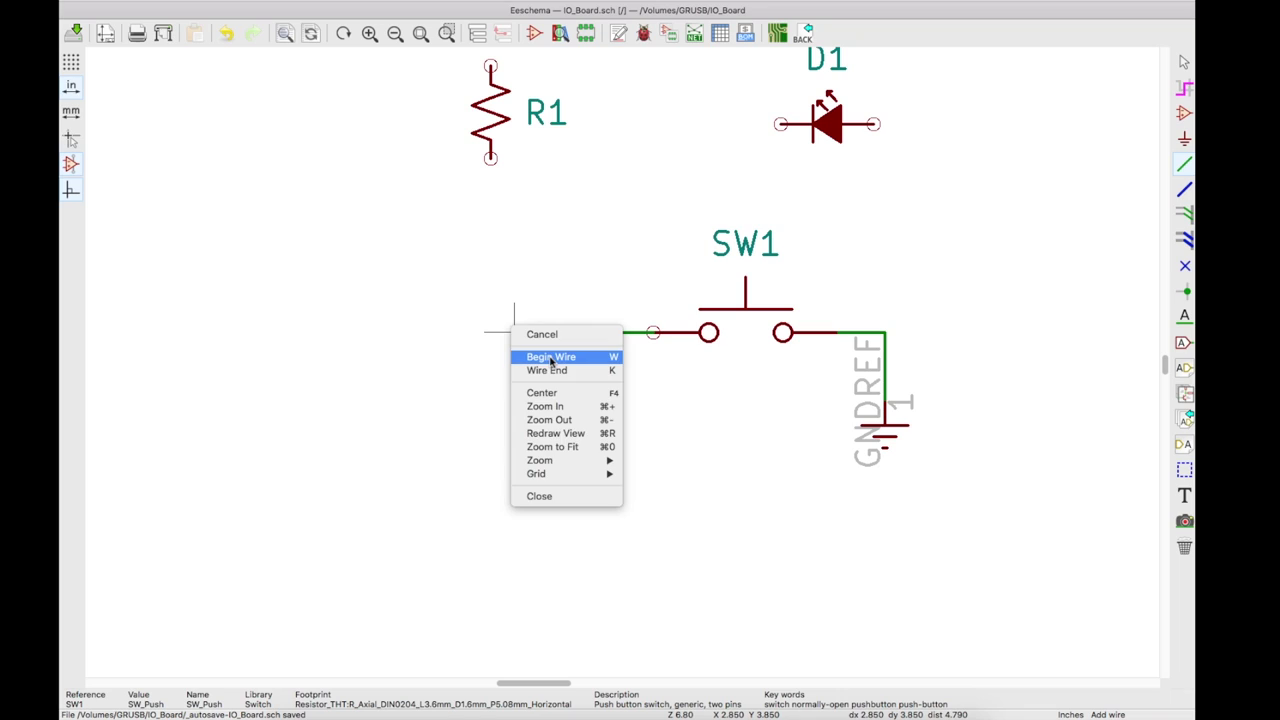
{"action": "left_click", "coordinate": [556, 372]}
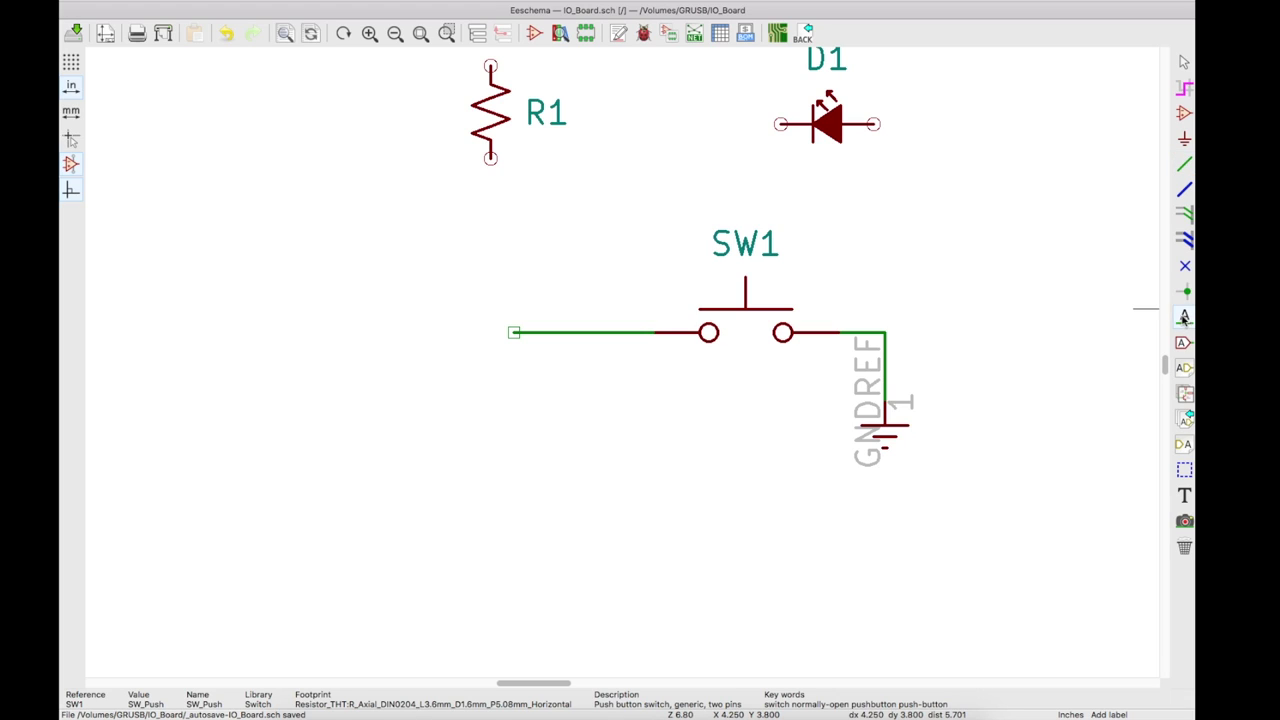
Place the net label SW1 at the left end of the switch wire.
{"action": "left_click", "coordinate": [515, 332]}
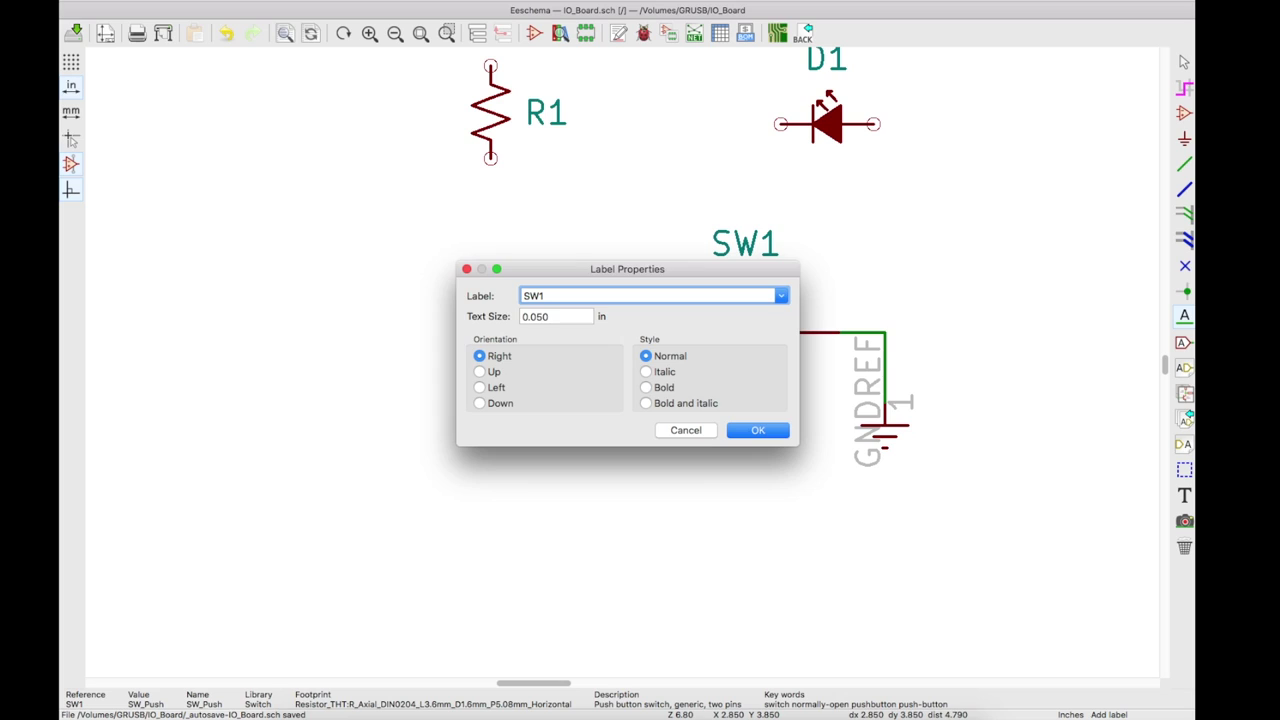
{"action": "key", "text": "Return"}
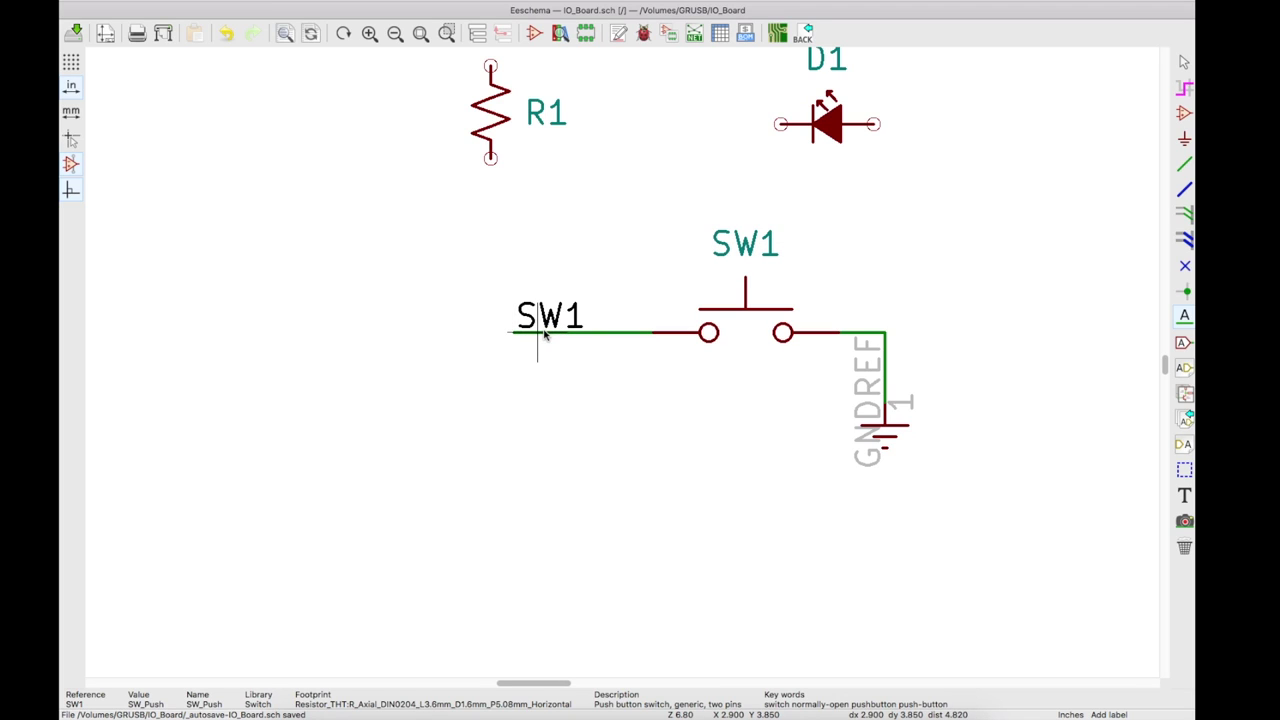
{"action": "scroll", "coordinate": [550, 430], "scroll_direction": "down", "scroll_amount": 8}
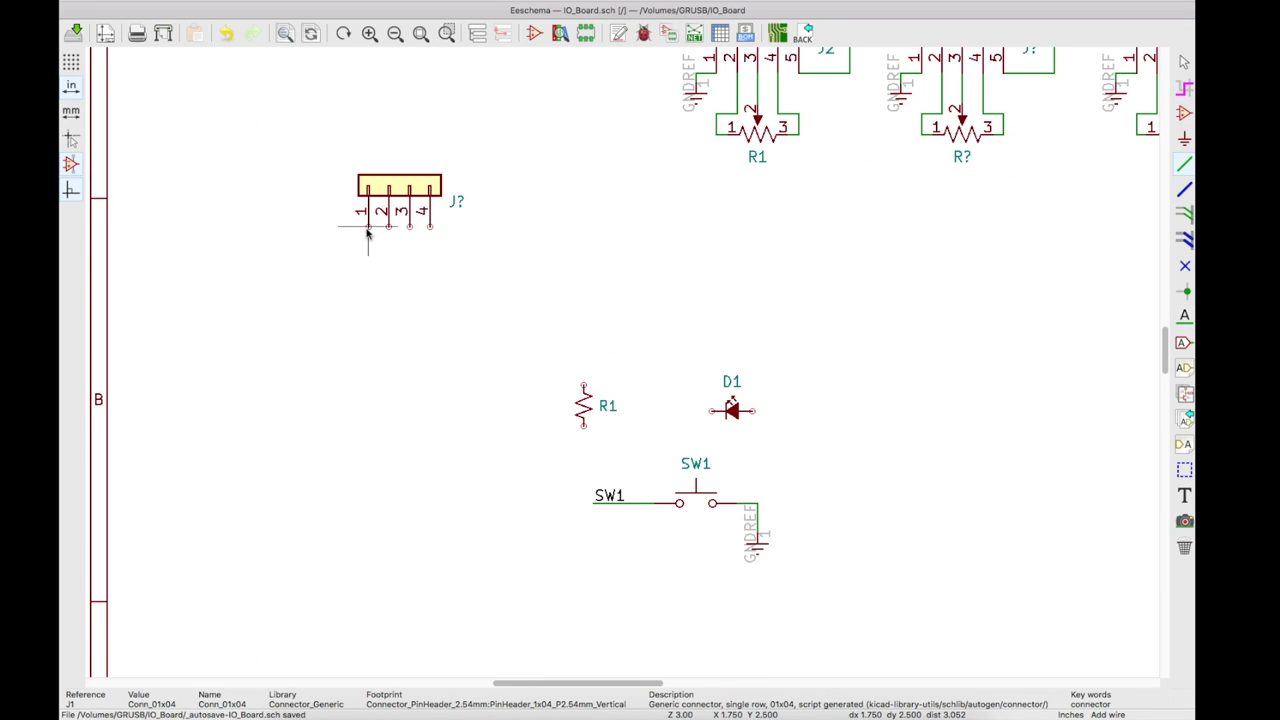
Run a wire down from pin 1 of connector J? and start a net label on it.
{"action": "left_click", "coordinate": [368, 226]}
{"action": "right_click", "coordinate": [368, 304]}
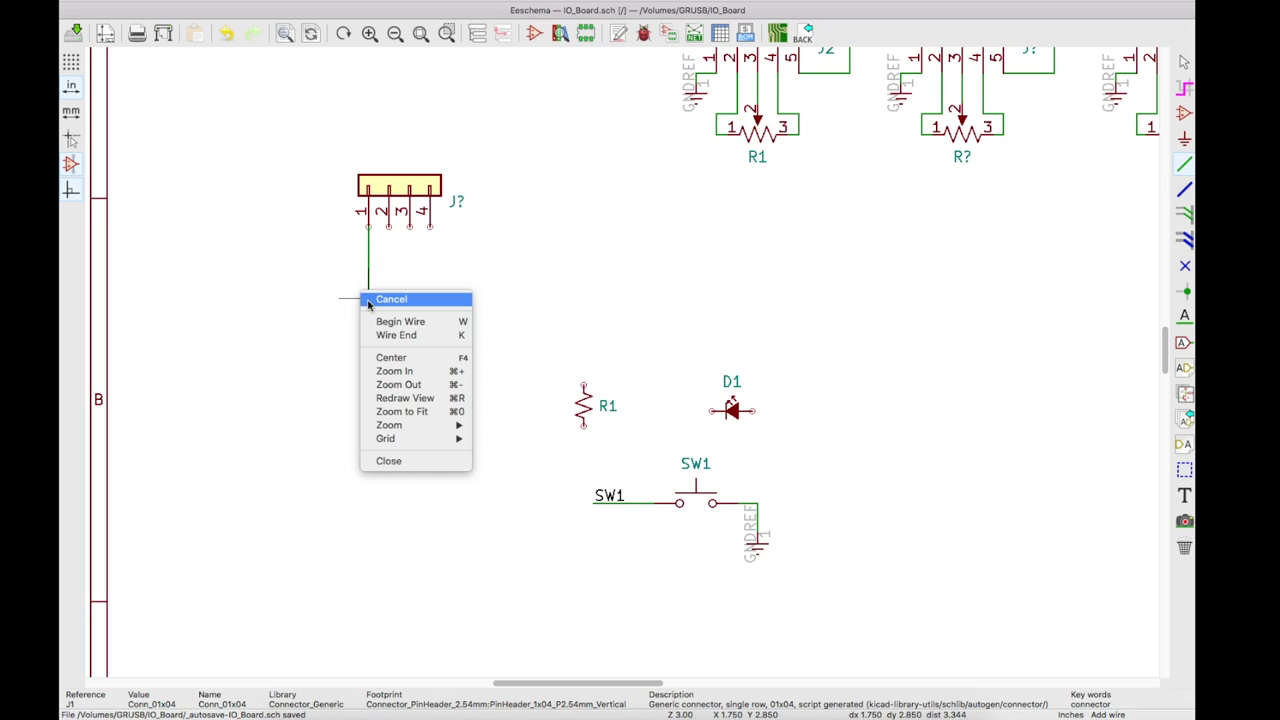
{"action": "left_click", "coordinate": [409, 334]}
{"action": "key", "text": "l"}
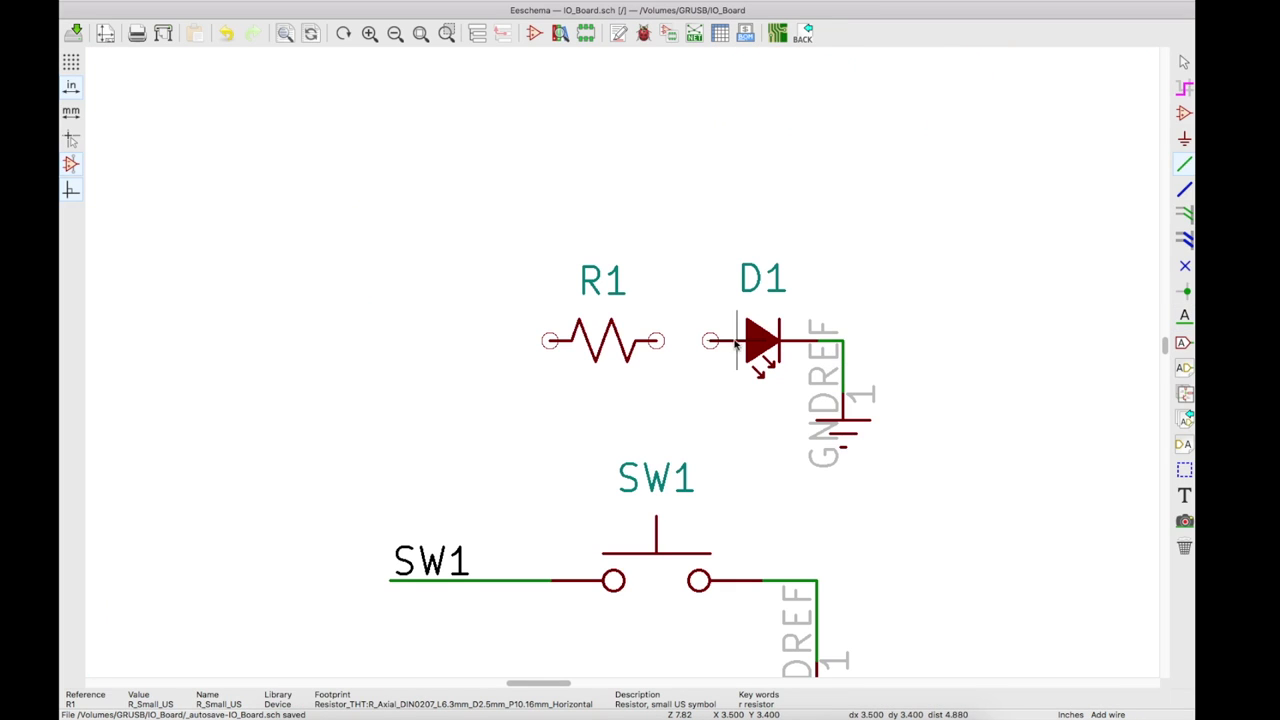
Wire R1 to D1, run a wire left from R1, and label it LED1.
{"action": "left_click", "coordinate": [740, 341]}
{"action": "left_click", "coordinate": [656, 341]}
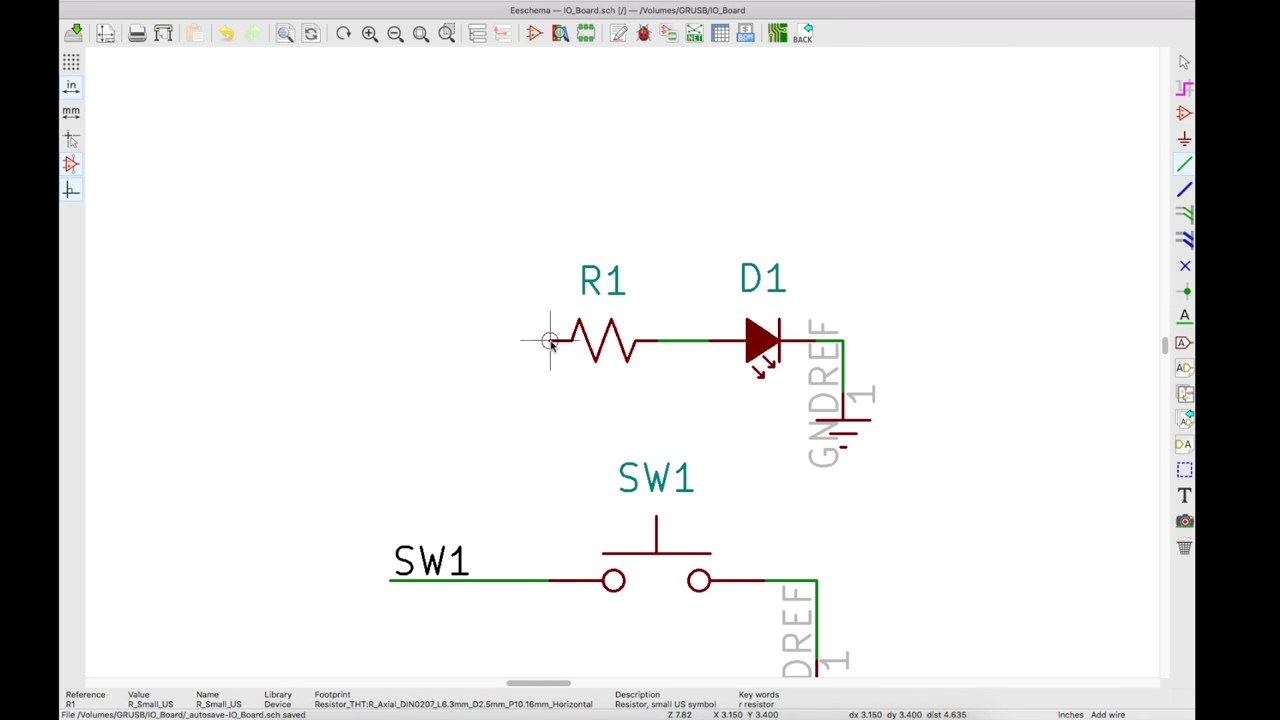
{"action": "left_click", "coordinate": [549, 341]}
{"action": "right_click", "coordinate": [393, 343]}
{"action": "left_click", "coordinate": [420, 379]}
{"action": "type", "text": "lLE"}
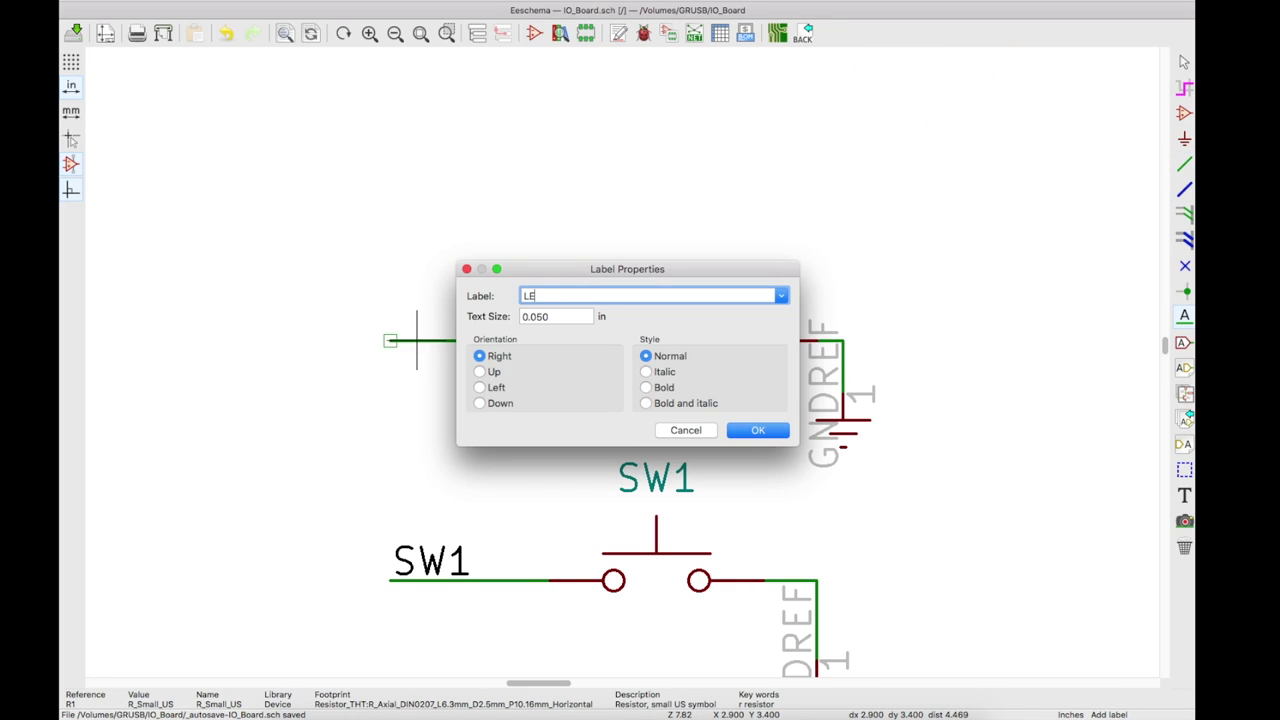
{"action": "left_click", "coordinate": [758, 430]}
{"action": "scroll", "coordinate": [506, 398], "scroll_direction": "down", "scroll_amount": 6}
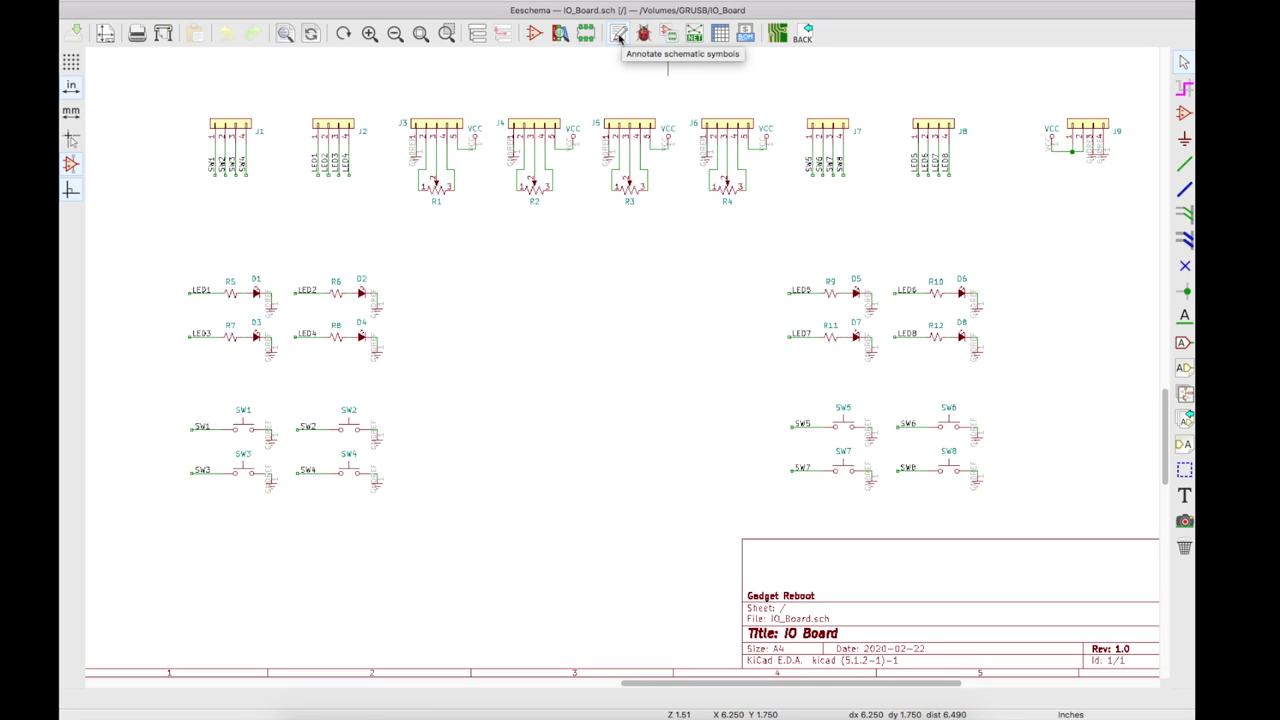
Check the annotation options, then generate the IO_Board netlist for Pcbnew.
{"action": "left_click", "coordinate": [619, 35]}
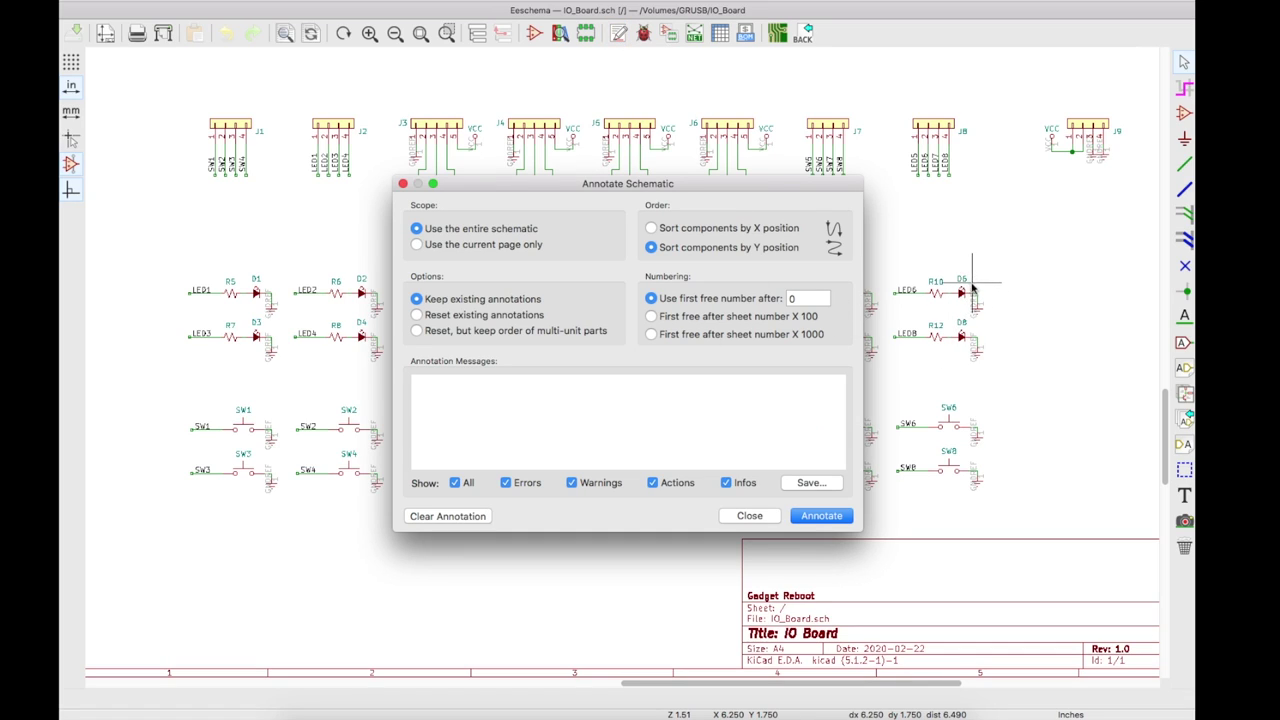
{"action": "left_click", "coordinate": [750, 516]}
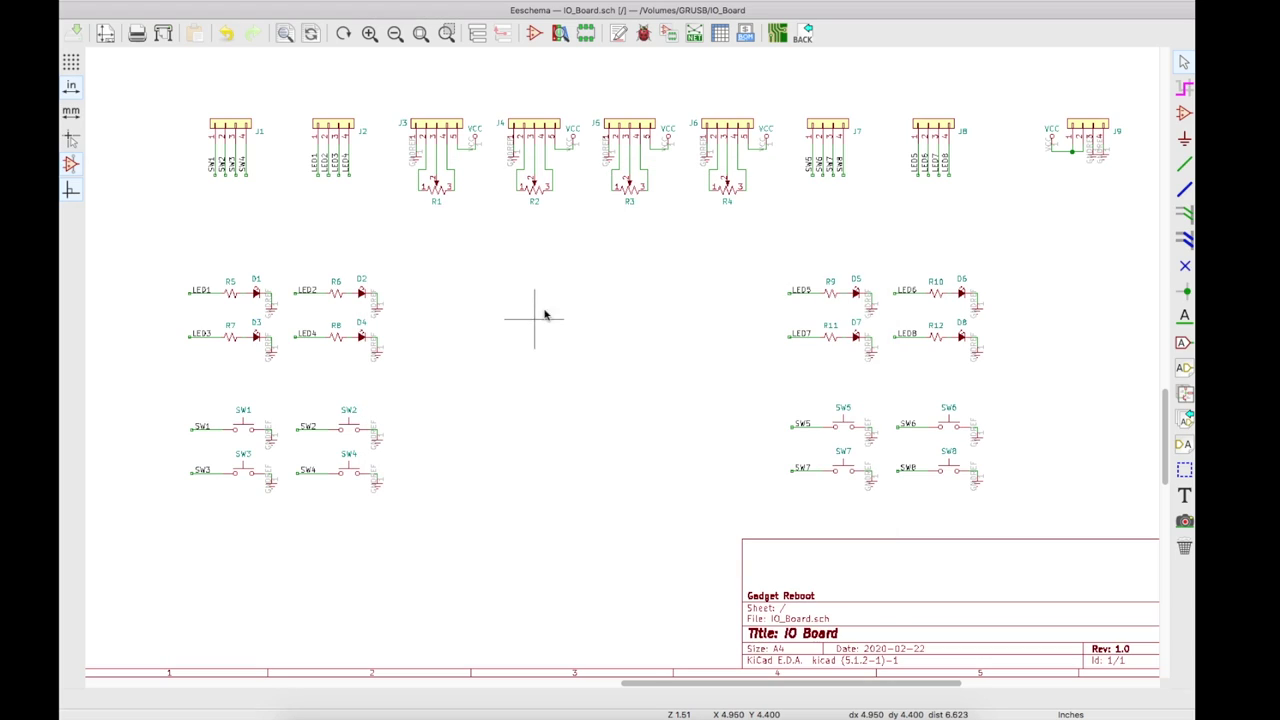
{"action": "left_click", "coordinate": [694, 37]}
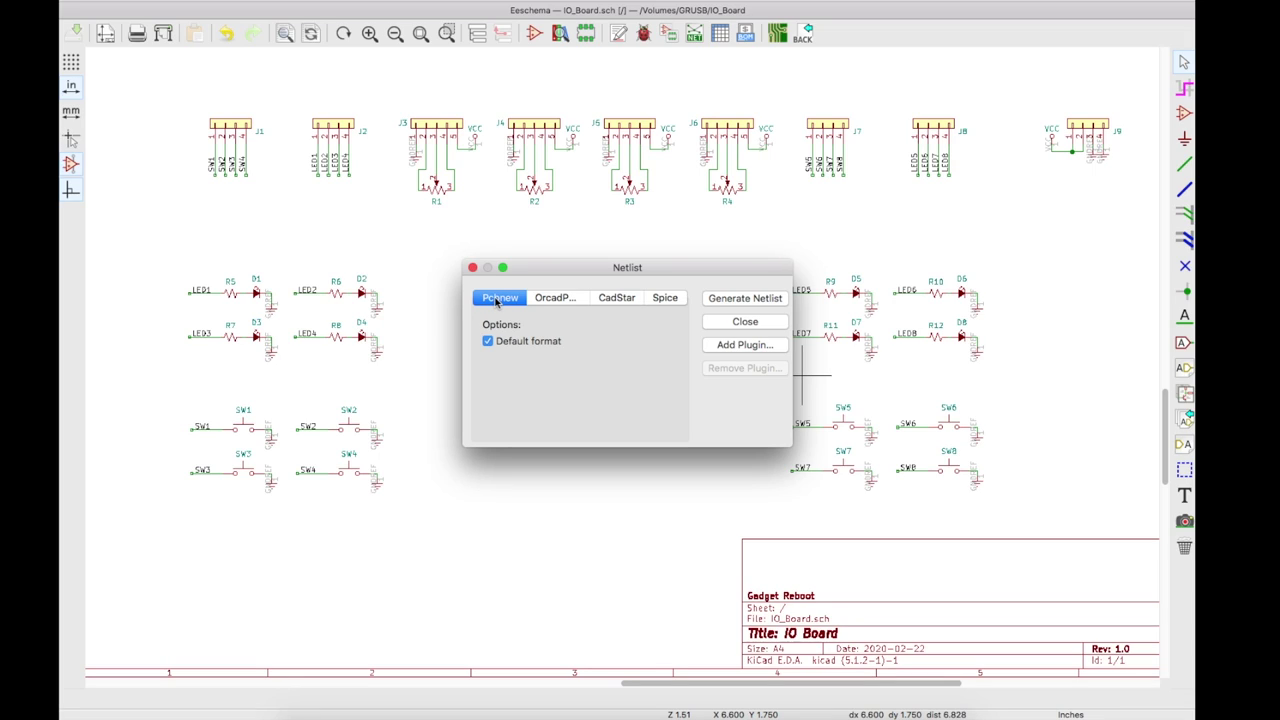
{"action": "left_click", "coordinate": [752, 299]}
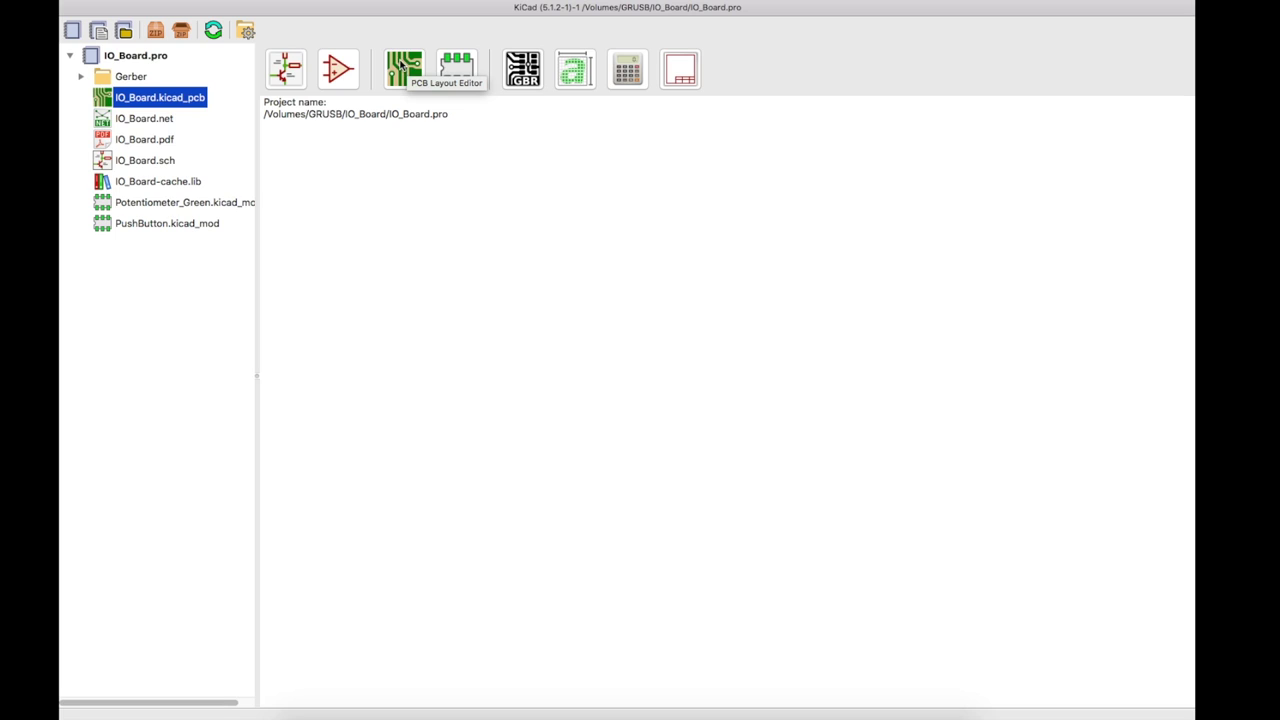
Open the IO_Board layout and update the PCB from the netlist, clustering all footprints.
{"action": "left_click", "coordinate": [400, 68]}
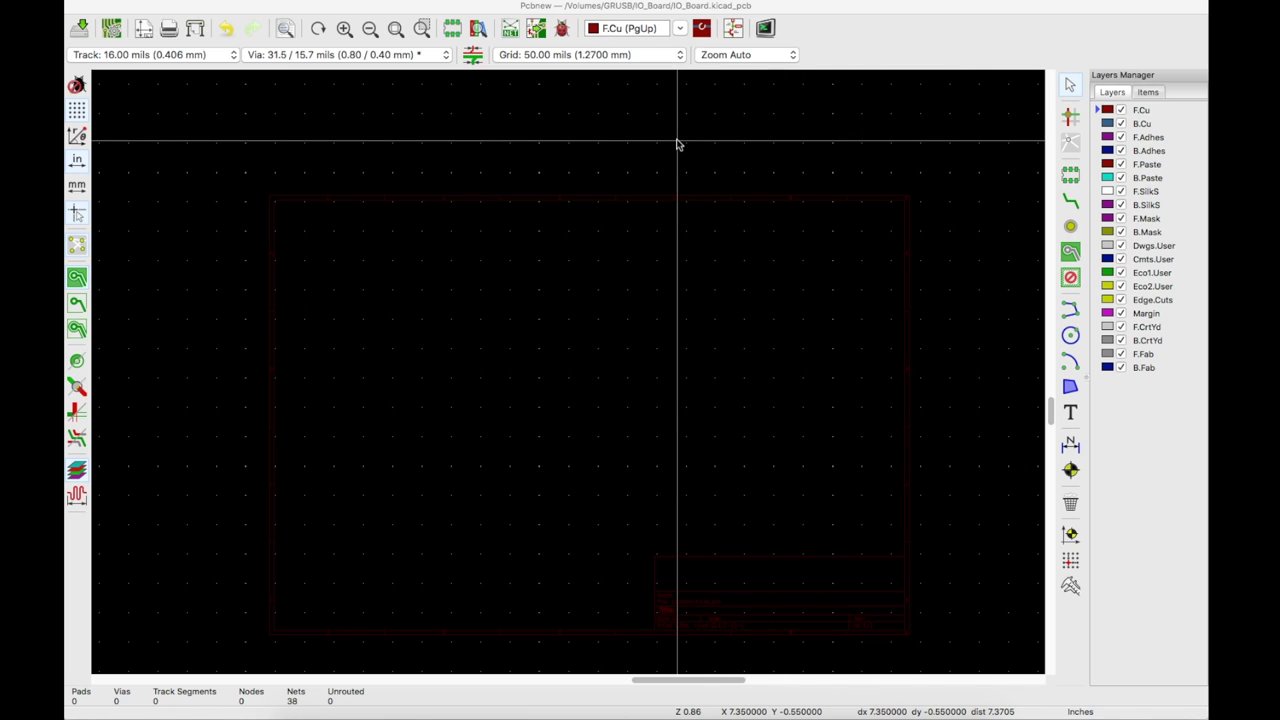
{"action": "left_click", "coordinate": [511, 30]}
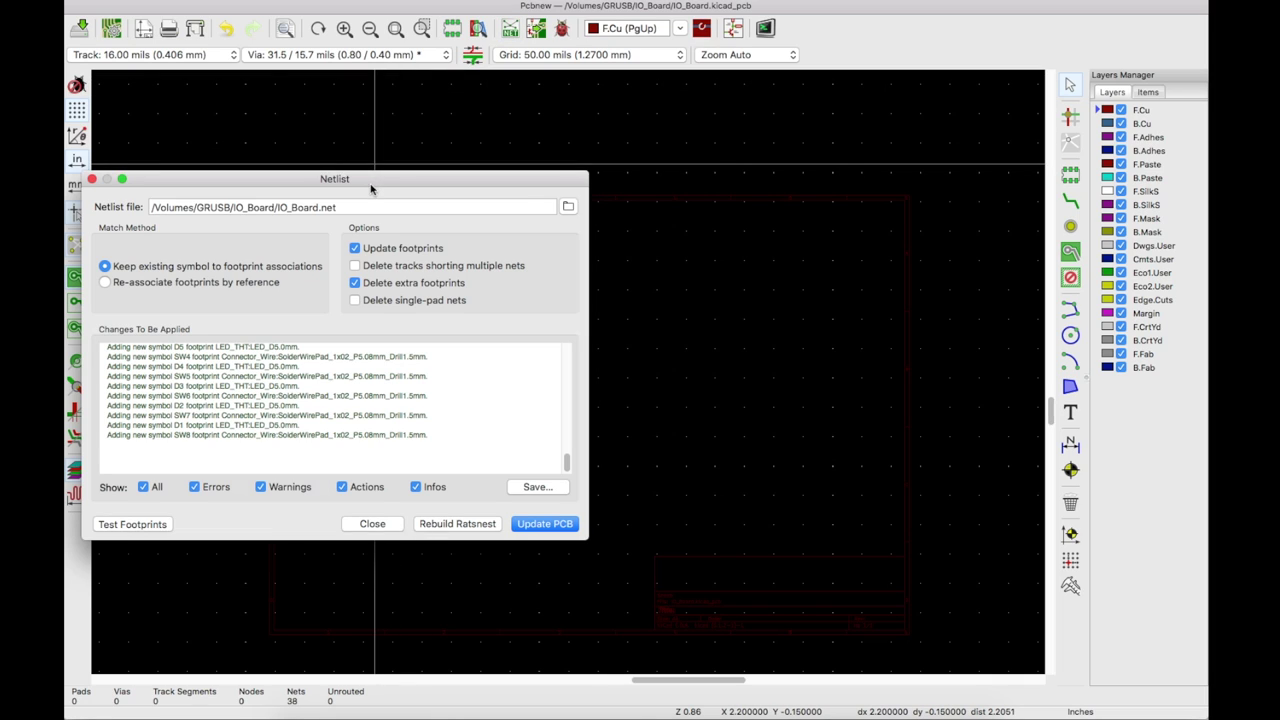
{"action": "left_click_drag", "start_coordinate": [370, 188], "coordinate": [650, 128]}
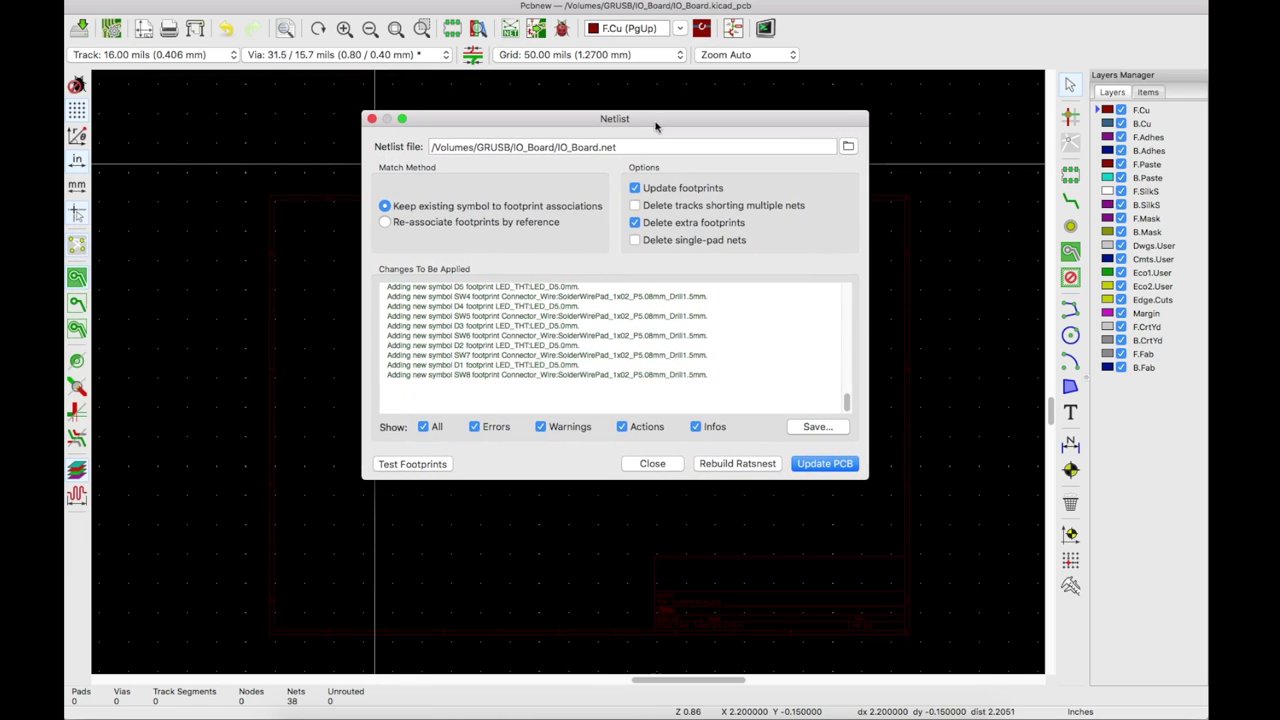
{"action": "left_click", "coordinate": [824, 464]}
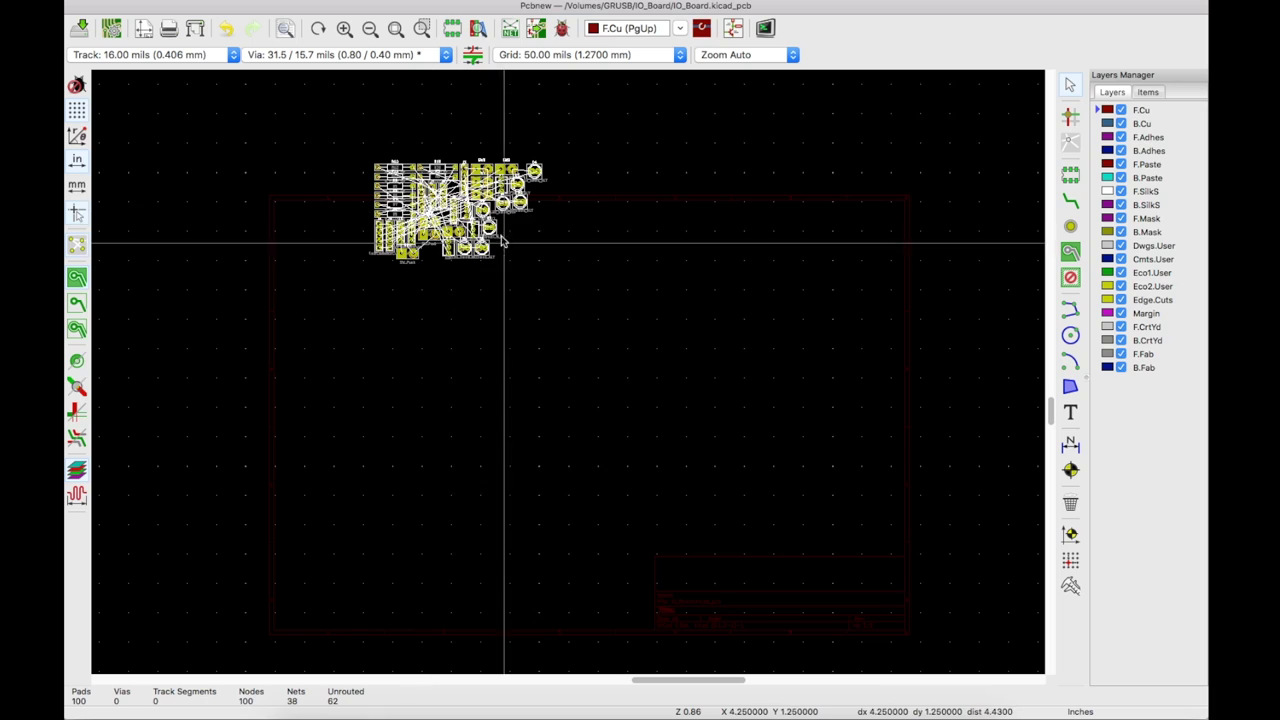
{"action": "left_click", "coordinate": [580, 56]}
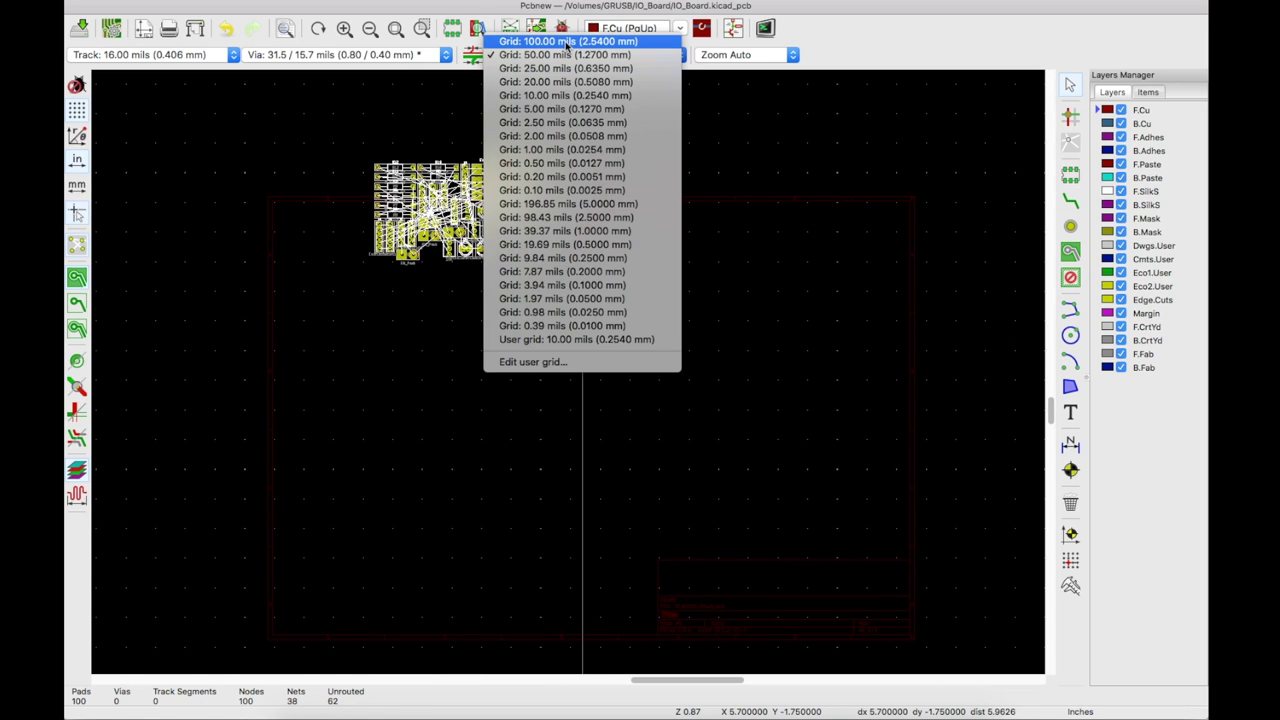
Set the grid to 100 mils and add a 12 mil predefined track width.
{"action": "left_click", "coordinate": [594, 45]}
{"action": "scroll", "coordinate": [420, 310], "scroll_direction": "up", "scroll_amount": 3}
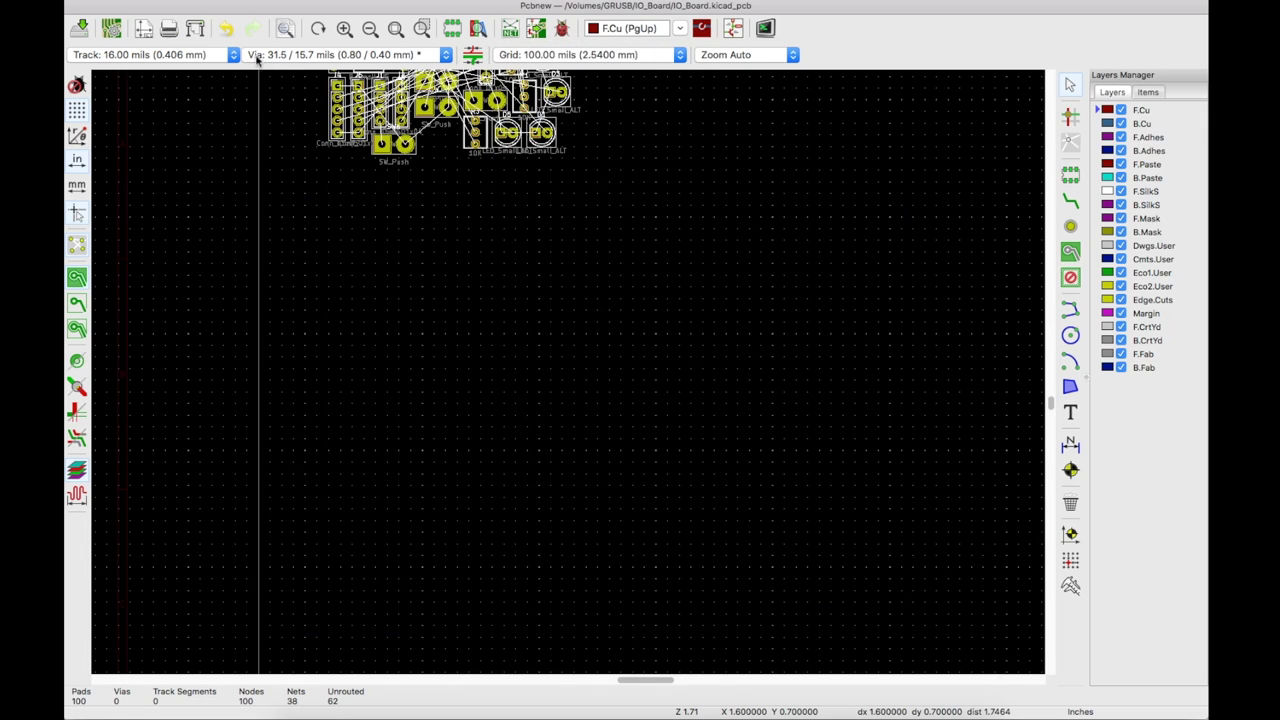
{"action": "left_click", "coordinate": [170, 55]}
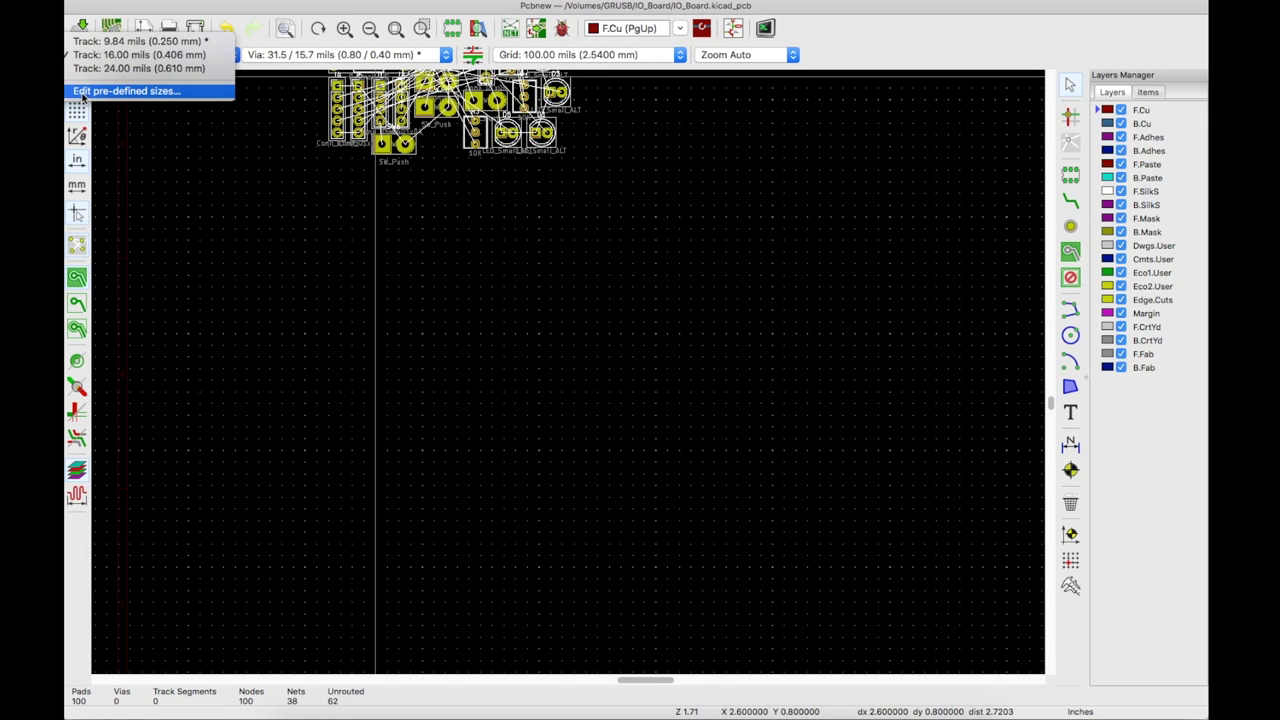
{"action": "left_click", "coordinate": [139, 94]}
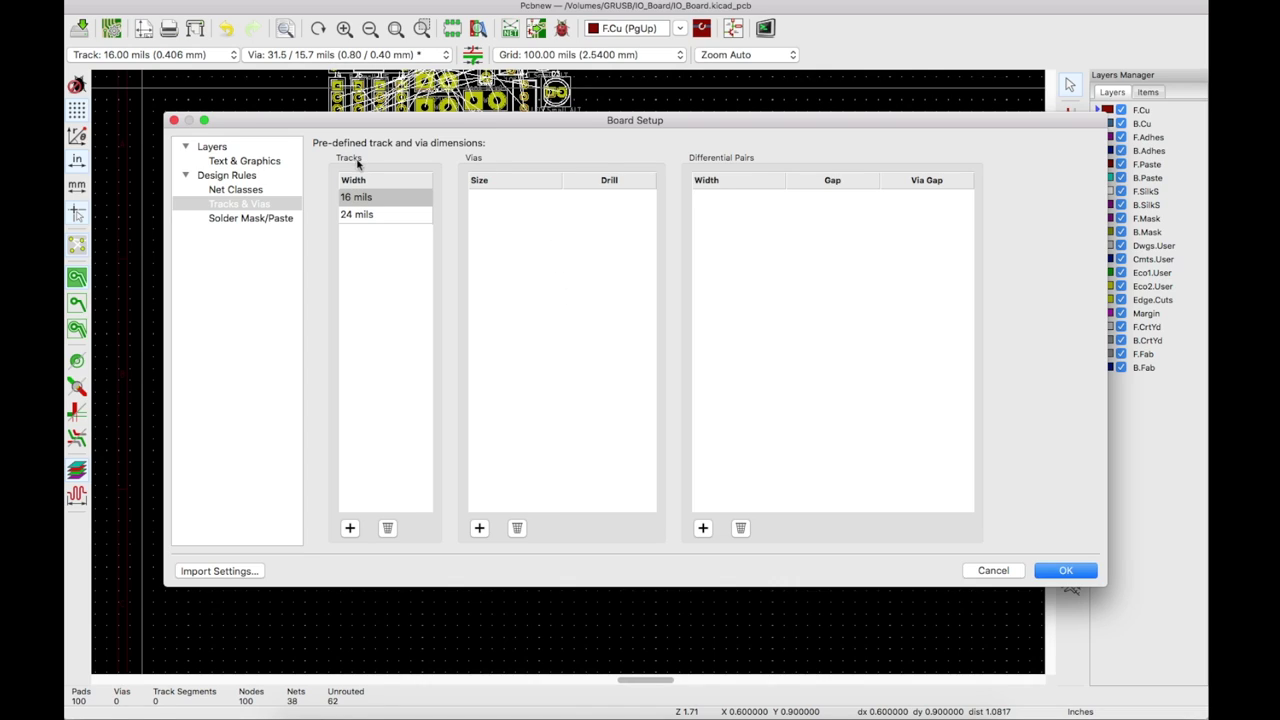
{"action": "left_click", "coordinate": [351, 528]}
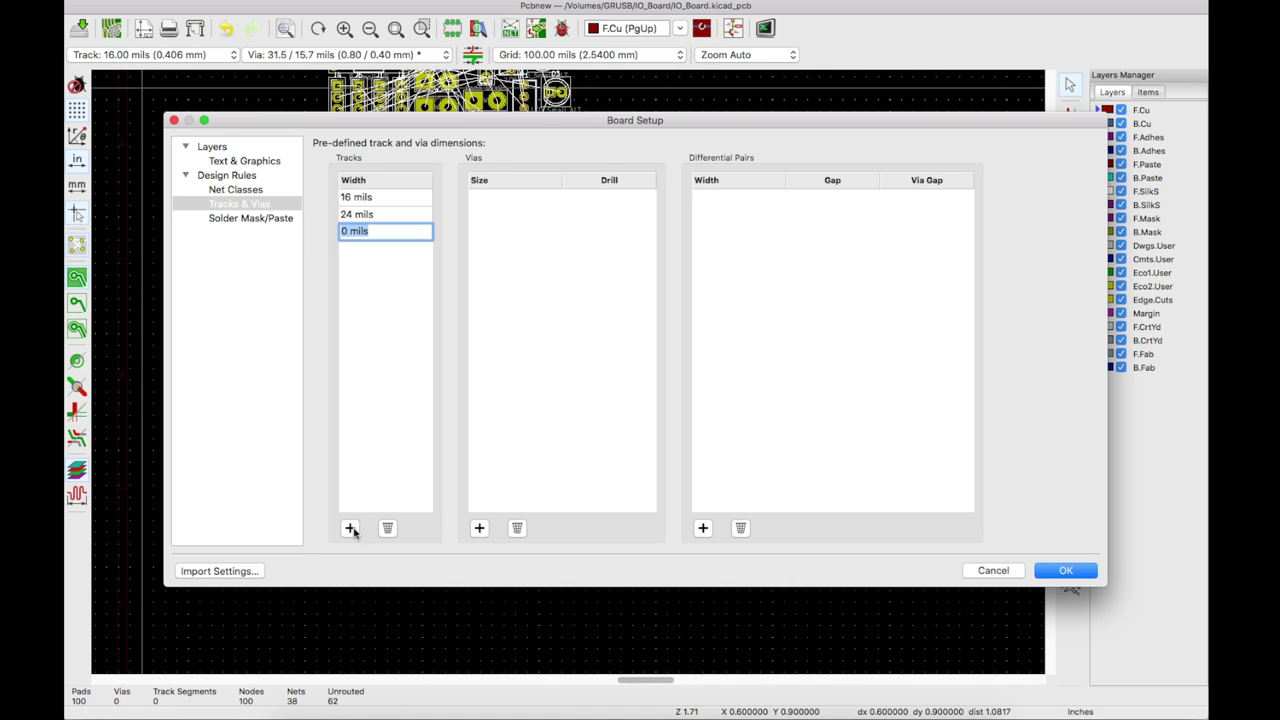
{"action": "type", "text": "12"}
{"action": "key", "text": "Return"}
{"action": "left_click", "coordinate": [140, 55]}
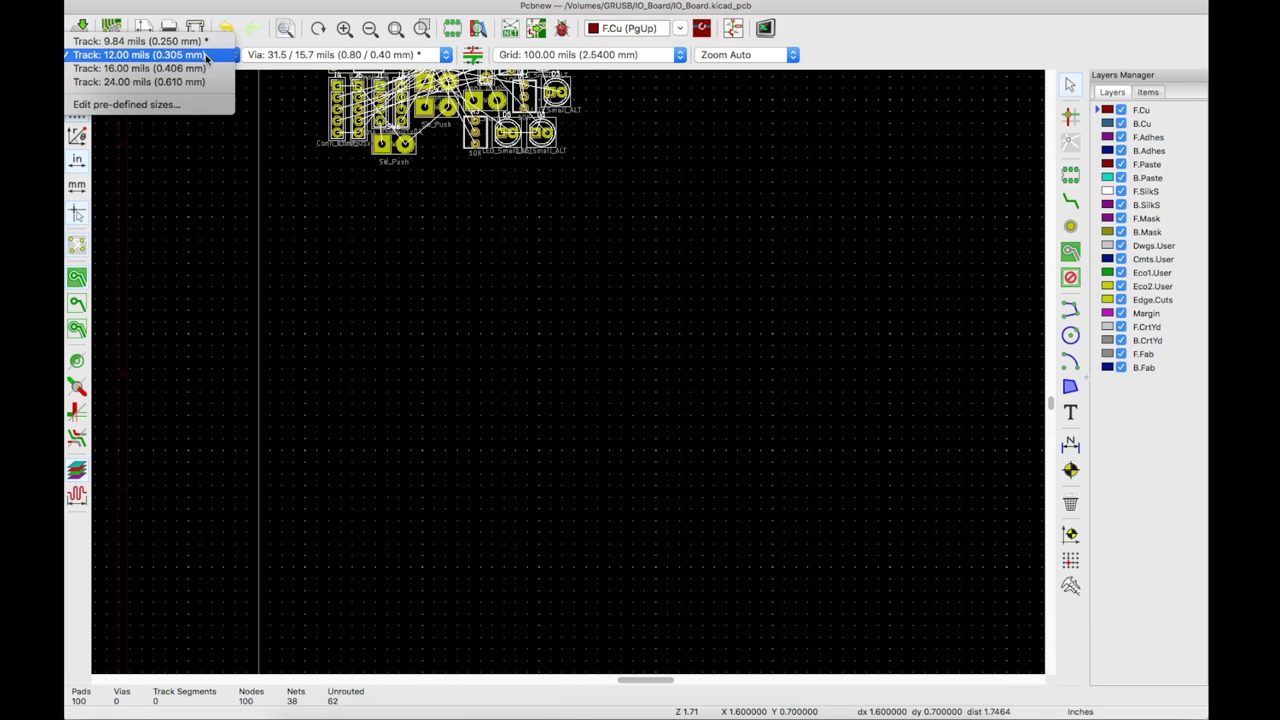
Make 12 mils the routing track width and fit the whole board in view.
{"action": "left_click", "coordinate": [141, 55]}
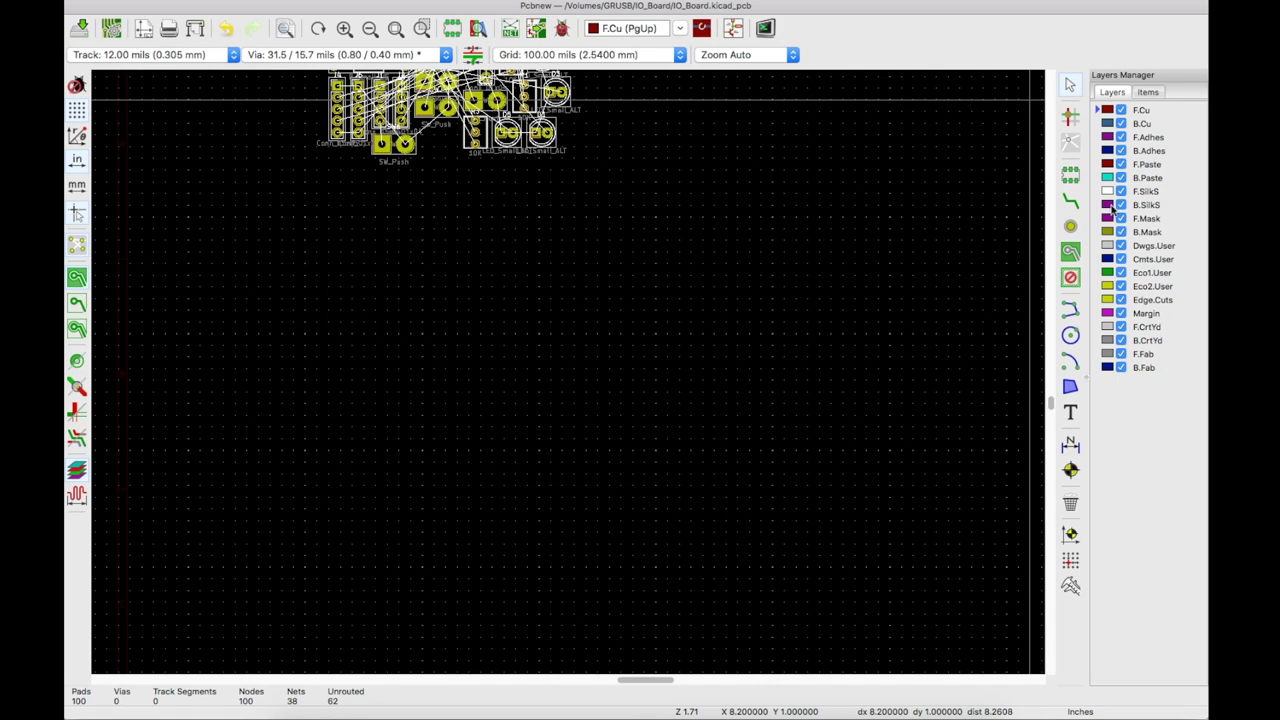
{"action": "key", "text": "F2"}
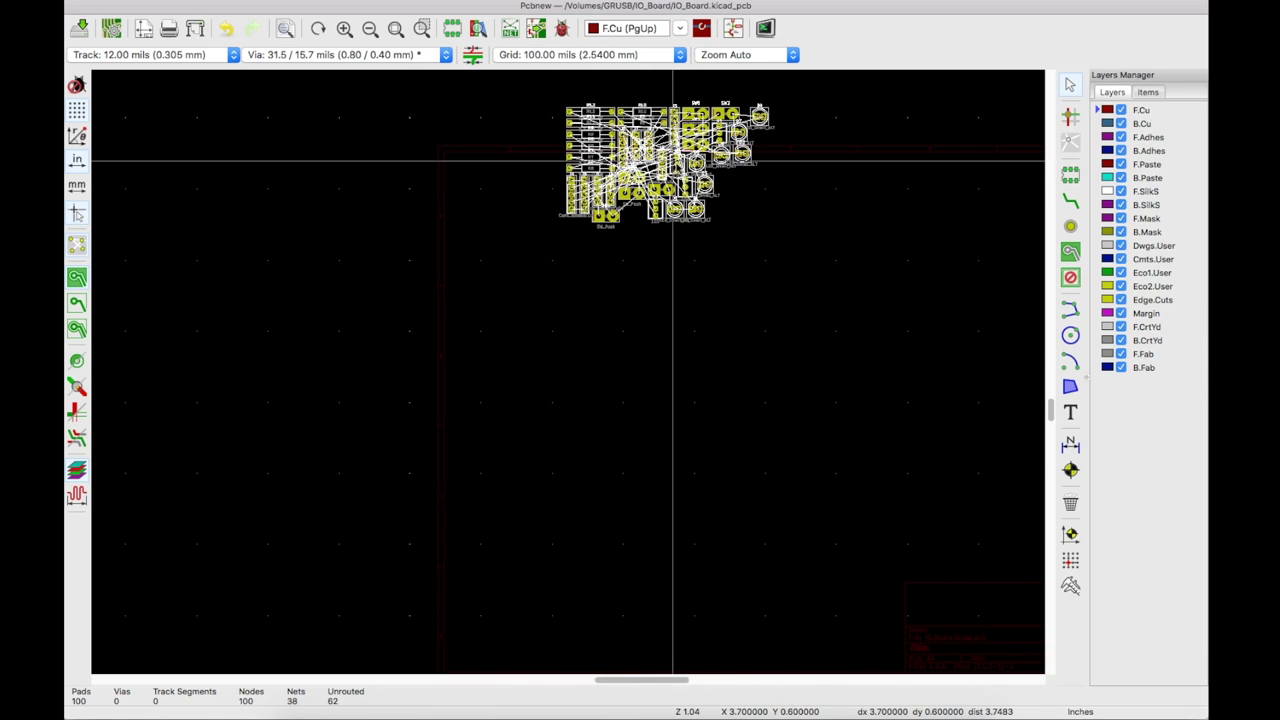
{"action": "scroll", "coordinate": [754, 164], "scroll_direction": "up", "scroll_amount": 2}
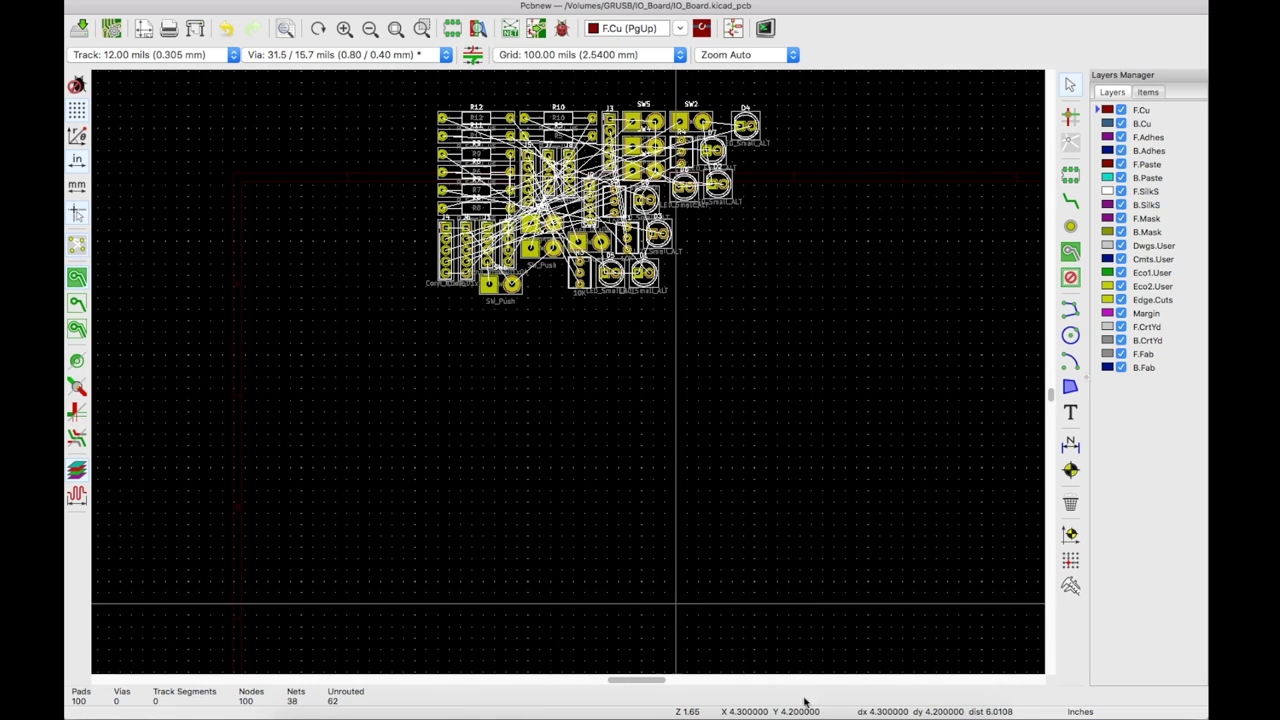
{"action": "key", "text": "Home"}
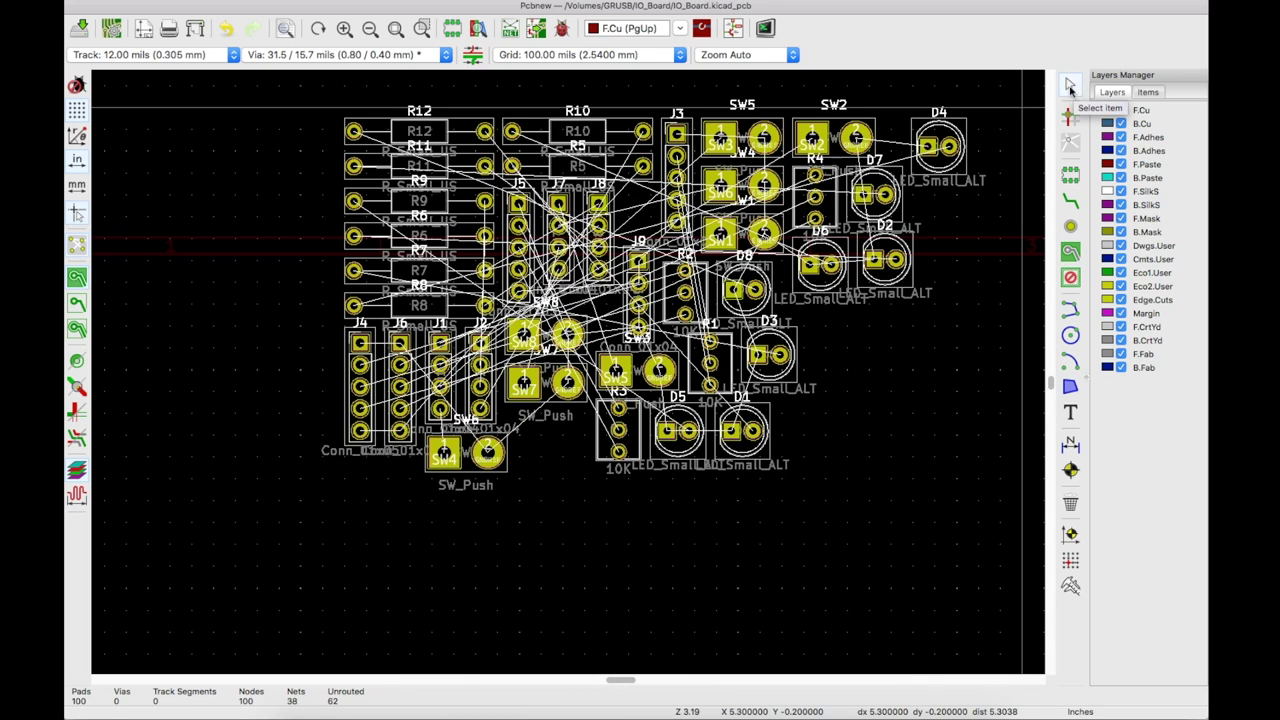
Move potentiometer R1 to a spot below the board.
{"action": "left_click", "coordinate": [1070, 88]}
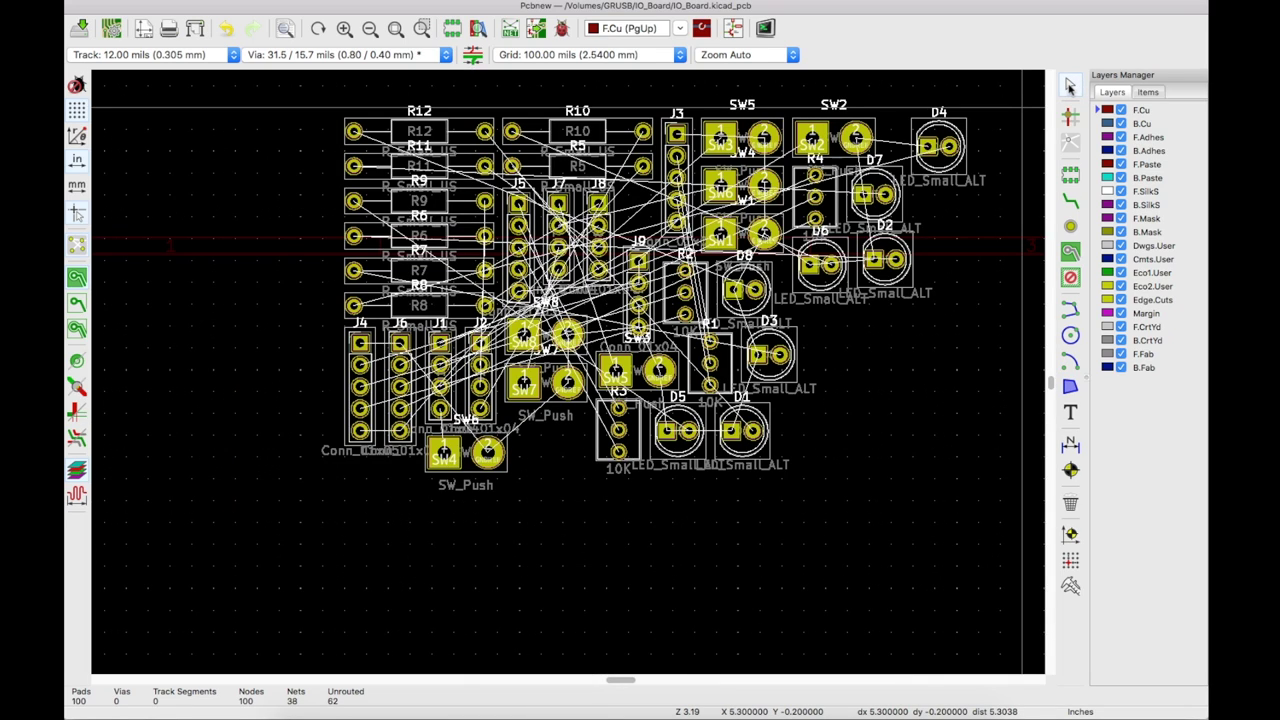
{"action": "scroll", "coordinate": [715, 335], "scroll_direction": "up", "scroll_amount": 3}
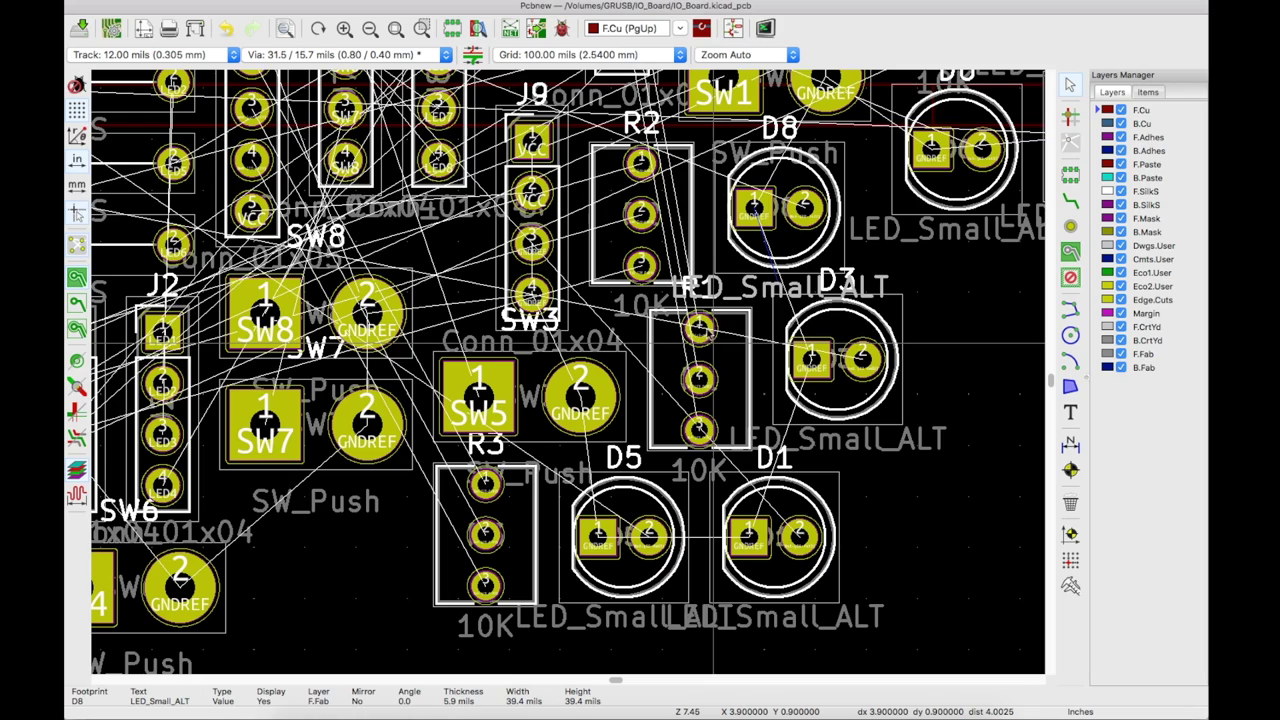
{"action": "left_click", "coordinate": [699, 328]}
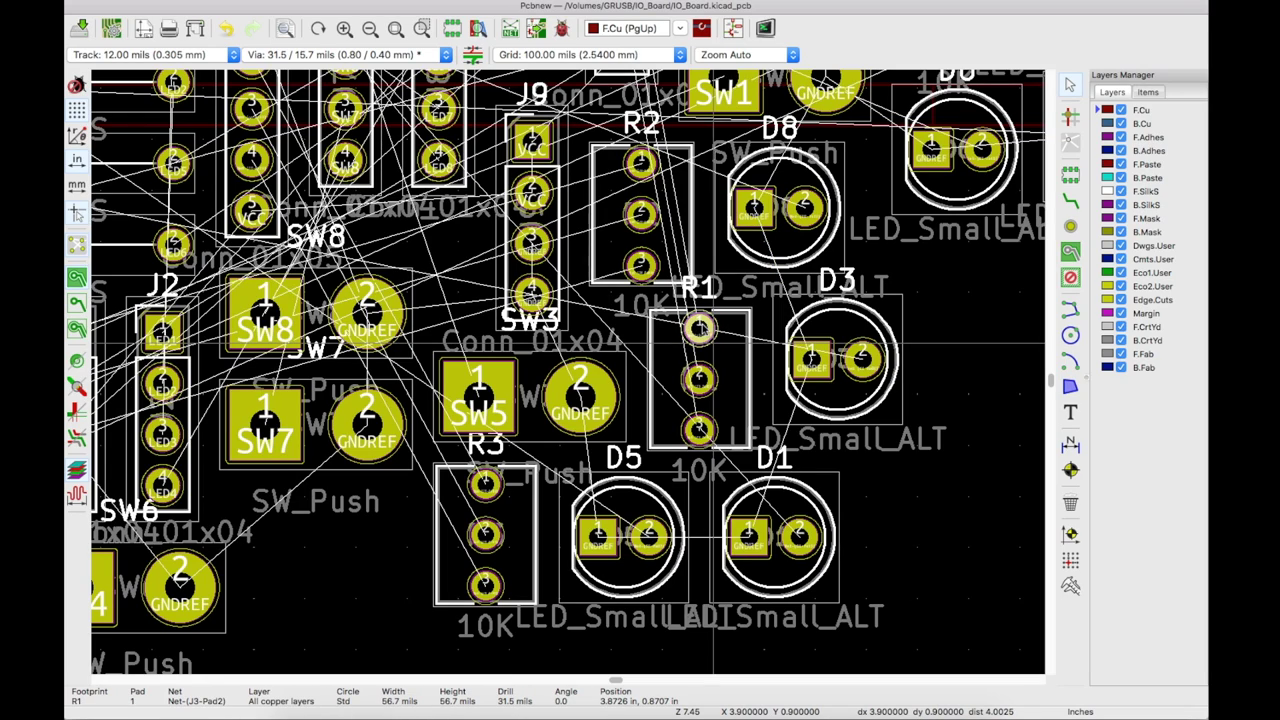
{"action": "left_click", "coordinate": [731, 366]}
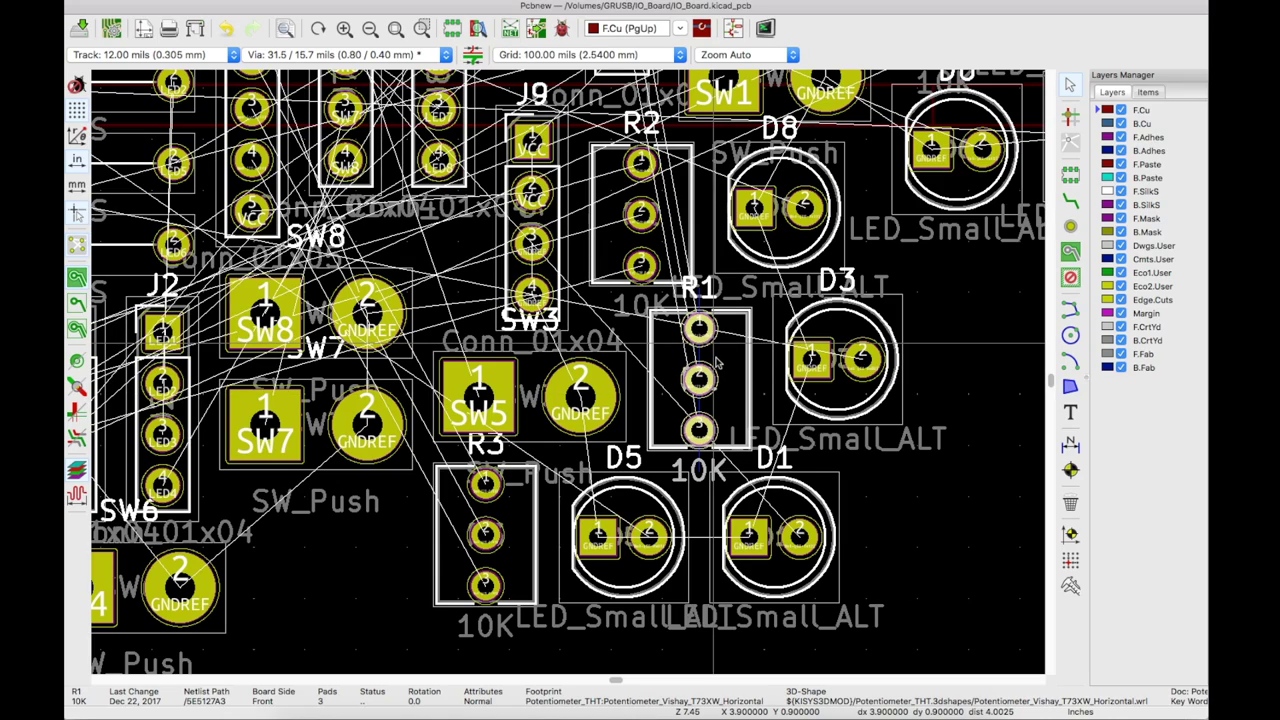
{"action": "scroll", "coordinate": [727, 357], "scroll_direction": "down", "scroll_amount": 1}
{"action": "key", "text": "m"}
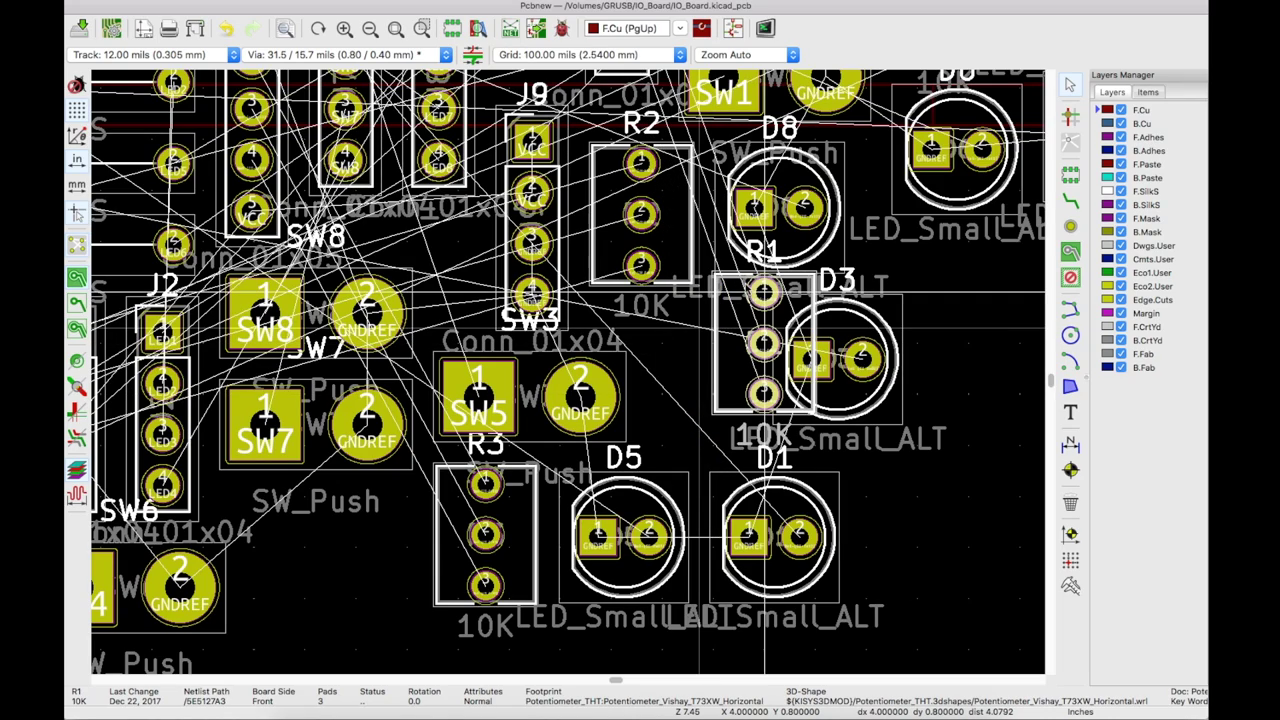
{"action": "scroll", "coordinate": [766, 232], "scroll_direction": "down", "scroll_amount": 1}
{"action": "scroll", "coordinate": [730, 320], "scroll_direction": "down", "scroll_amount": 1}
{"action": "scroll", "coordinate": [650, 400], "scroll_direction": "down", "scroll_amount": 1}
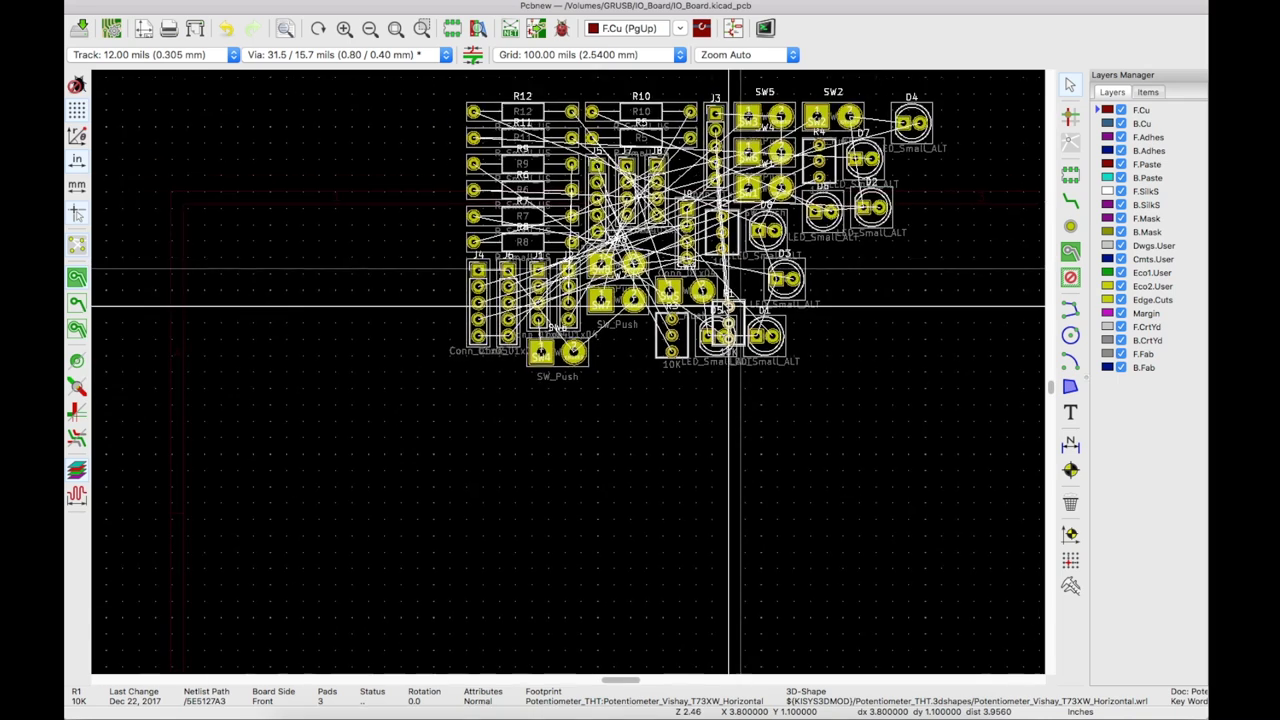
{"action": "scroll", "coordinate": [590, 470], "scroll_direction": "down", "scroll_amount": 1}
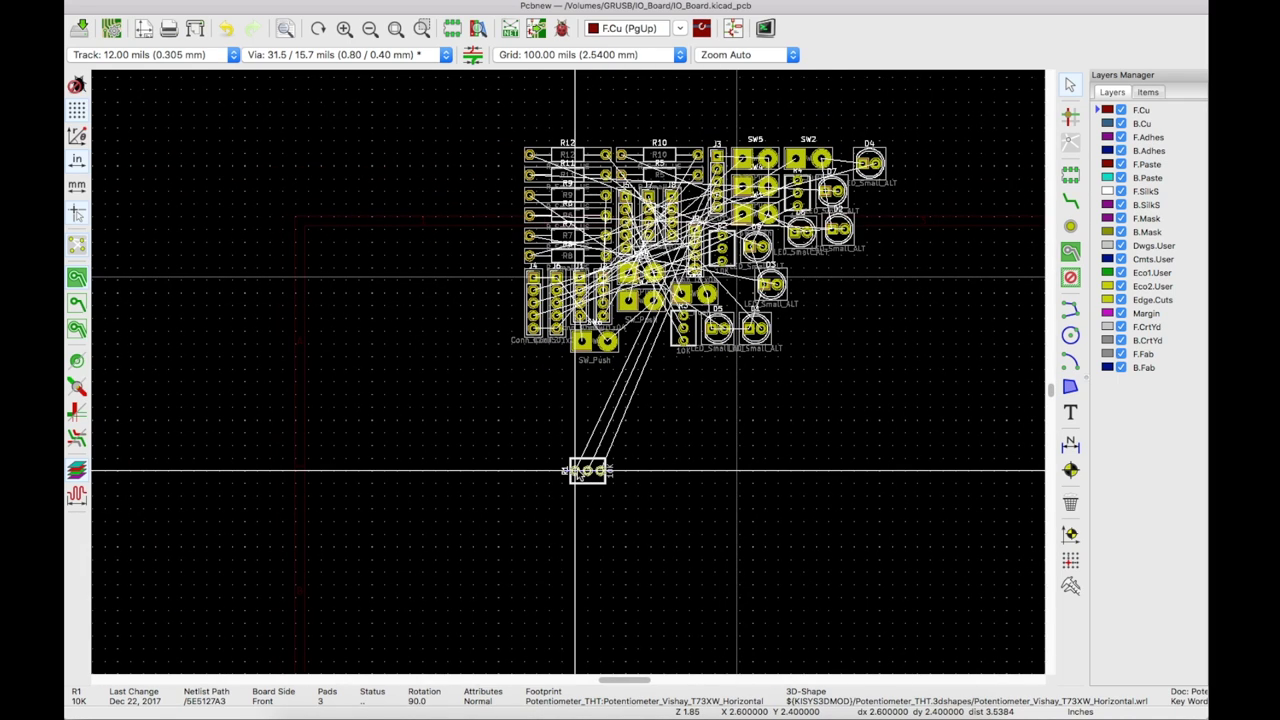
{"action": "left_click", "coordinate": [540, 507]}
Rotate R2 a quarter turn and place it beside R1 below the board.
{"action": "scroll", "coordinate": [491, 460], "scroll_direction": "up", "scroll_amount": 1}
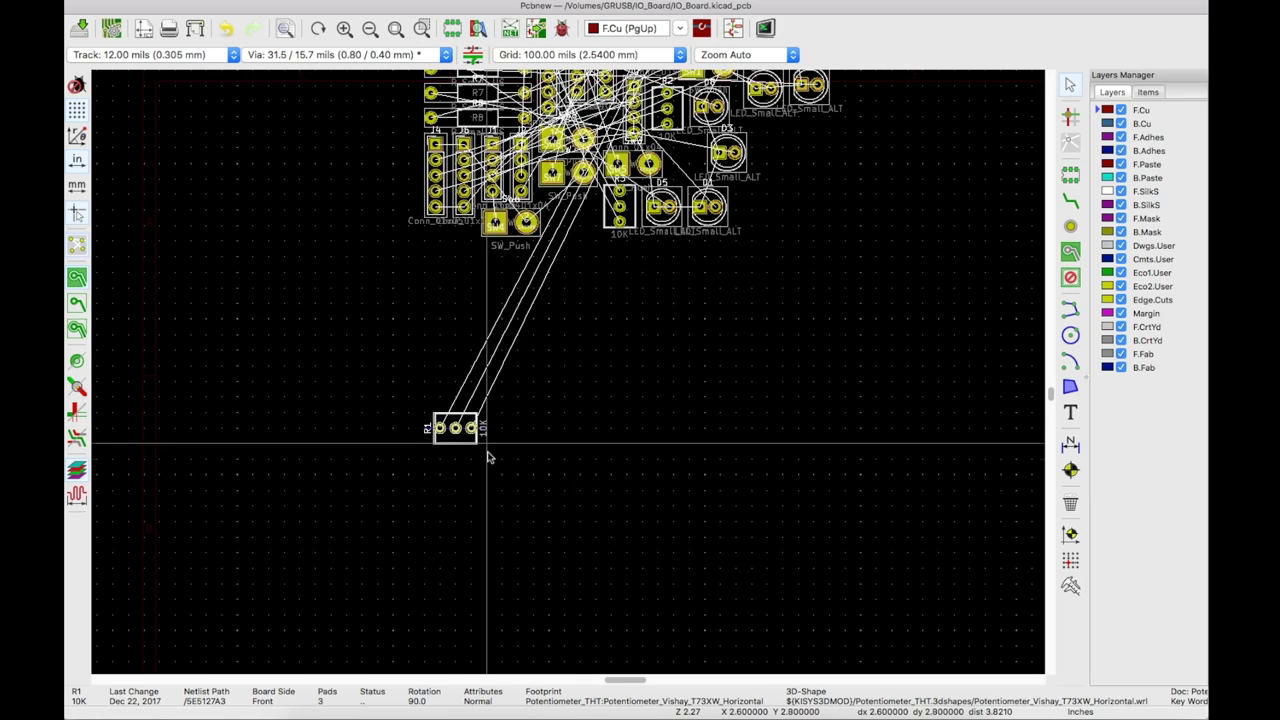
{"action": "scroll", "coordinate": [604, 166], "scroll_direction": "up", "scroll_amount": 1}
{"action": "left_click", "coordinate": [640, 287]}
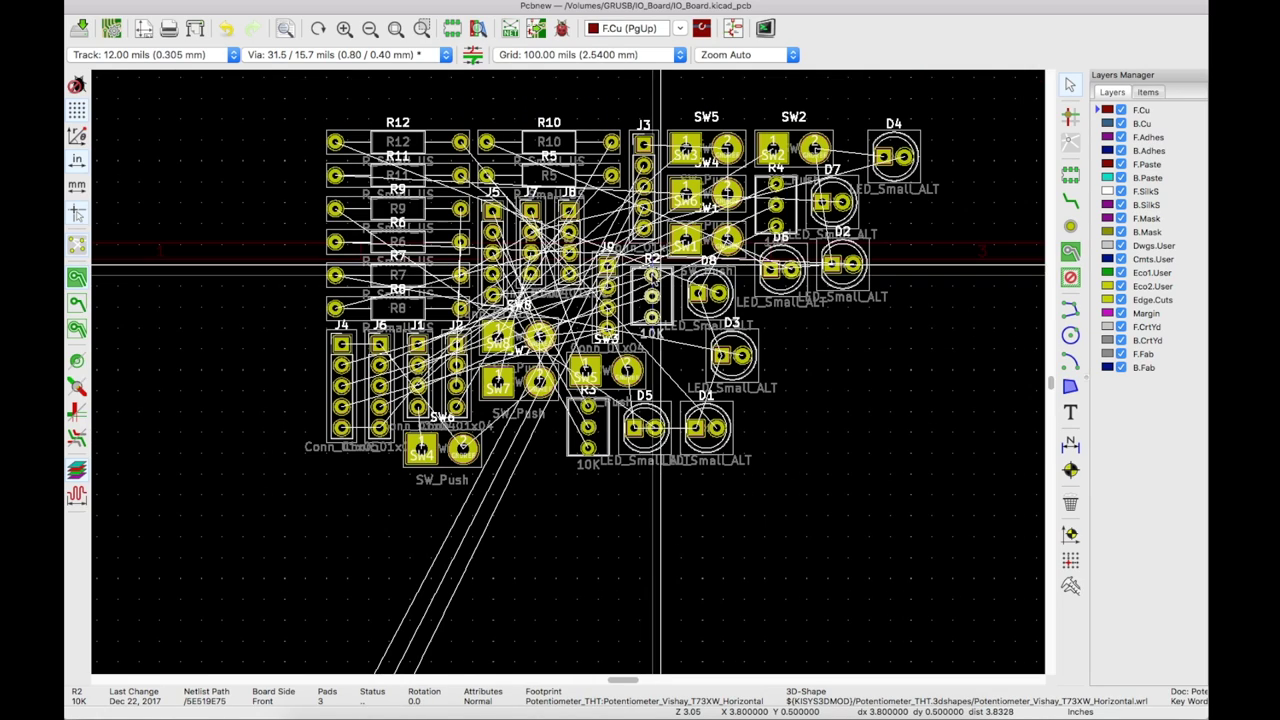
{"action": "key", "text": "r"}
{"action": "scroll", "coordinate": [586, 508], "scroll_direction": "down", "scroll_amount": 1}
{"action": "left_click", "coordinate": [586, 510]}
{"action": "scroll", "coordinate": [459, 418], "scroll_direction": "down", "scroll_amount": 1}
{"action": "scroll", "coordinate": [459, 418], "scroll_direction": "up", "scroll_amount": 1}
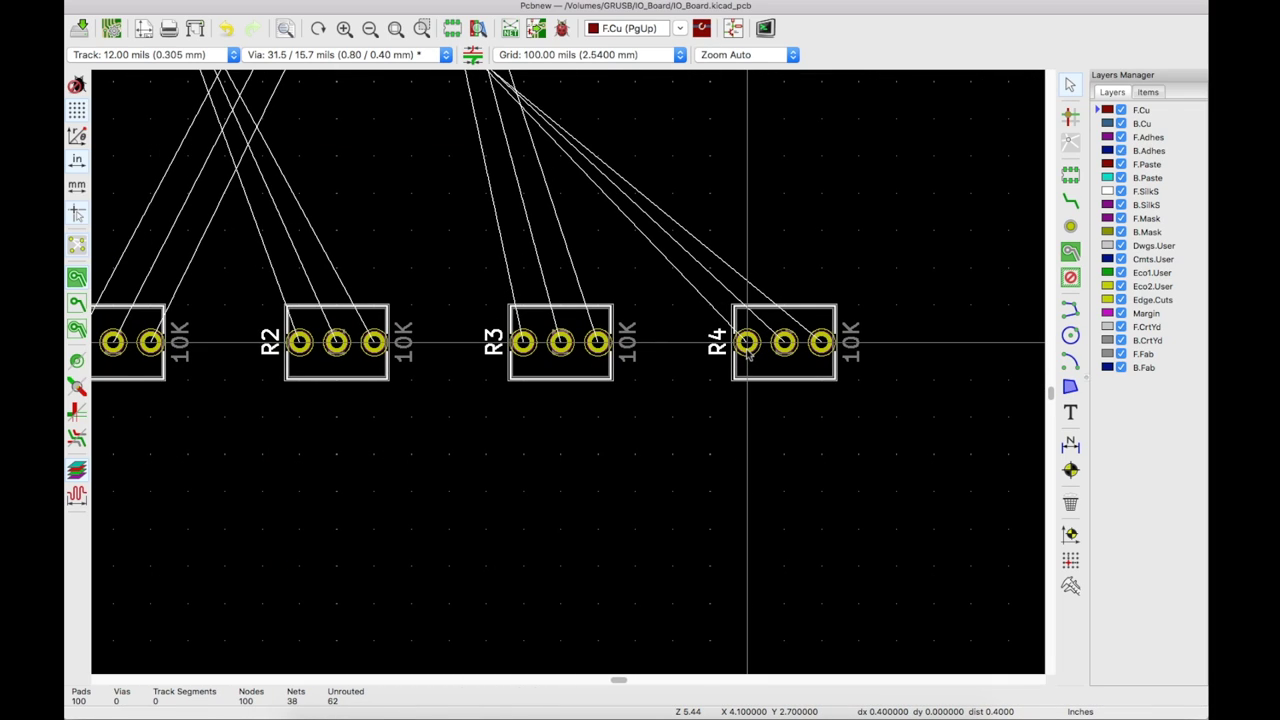
{"action": "scroll", "coordinate": [748, 357], "scroll_direction": "down", "scroll_amount": 1}
Keep the 100 mil grid spacing and bring up Find to search by reference.
{"action": "left_click", "coordinate": [530, 55]}
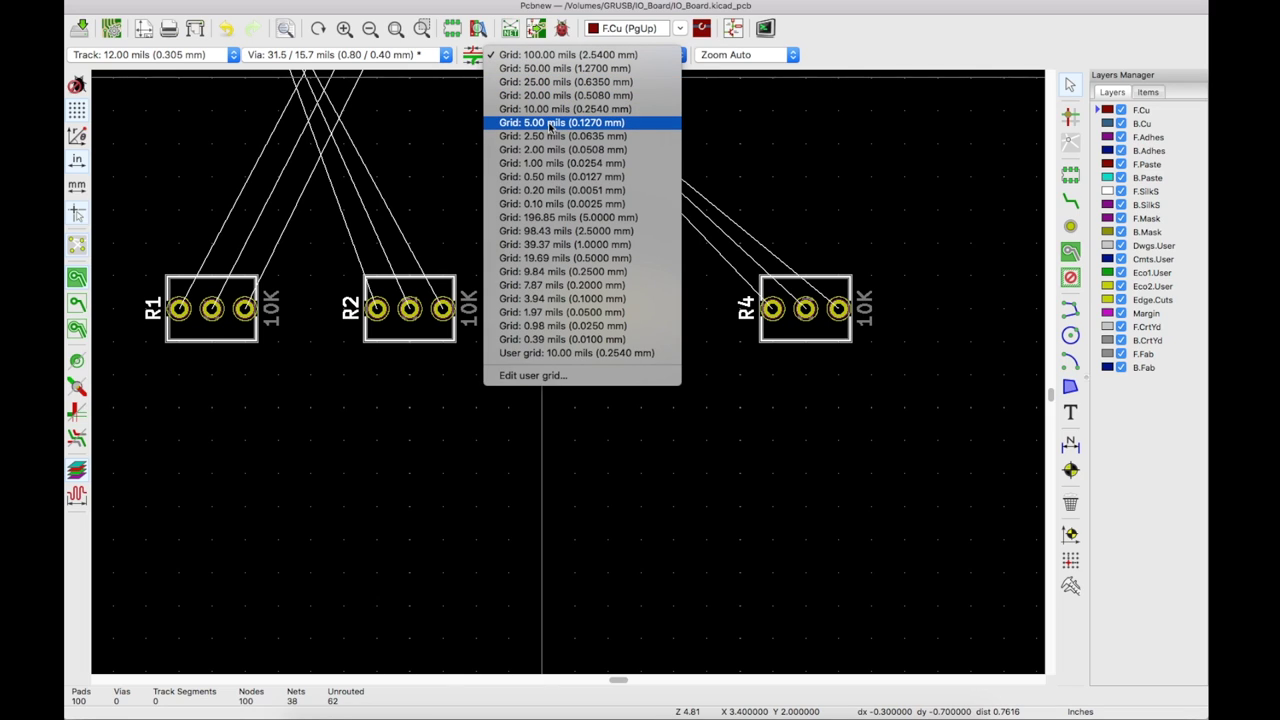
{"action": "left_click", "coordinate": [844, 50]}
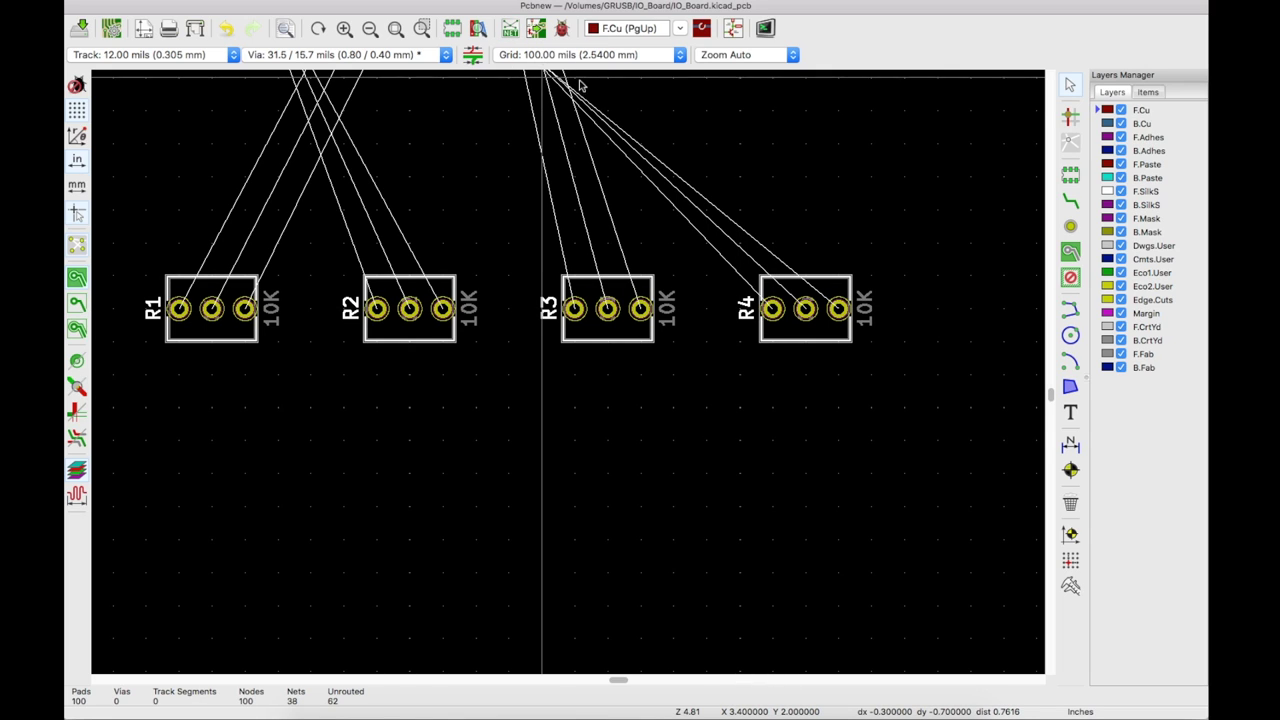
{"action": "scroll", "coordinate": [578, 86], "scroll_direction": "down", "scroll_amount": 5}
{"action": "scroll", "coordinate": [502, 494], "scroll_direction": "up", "scroll_amount": 5}
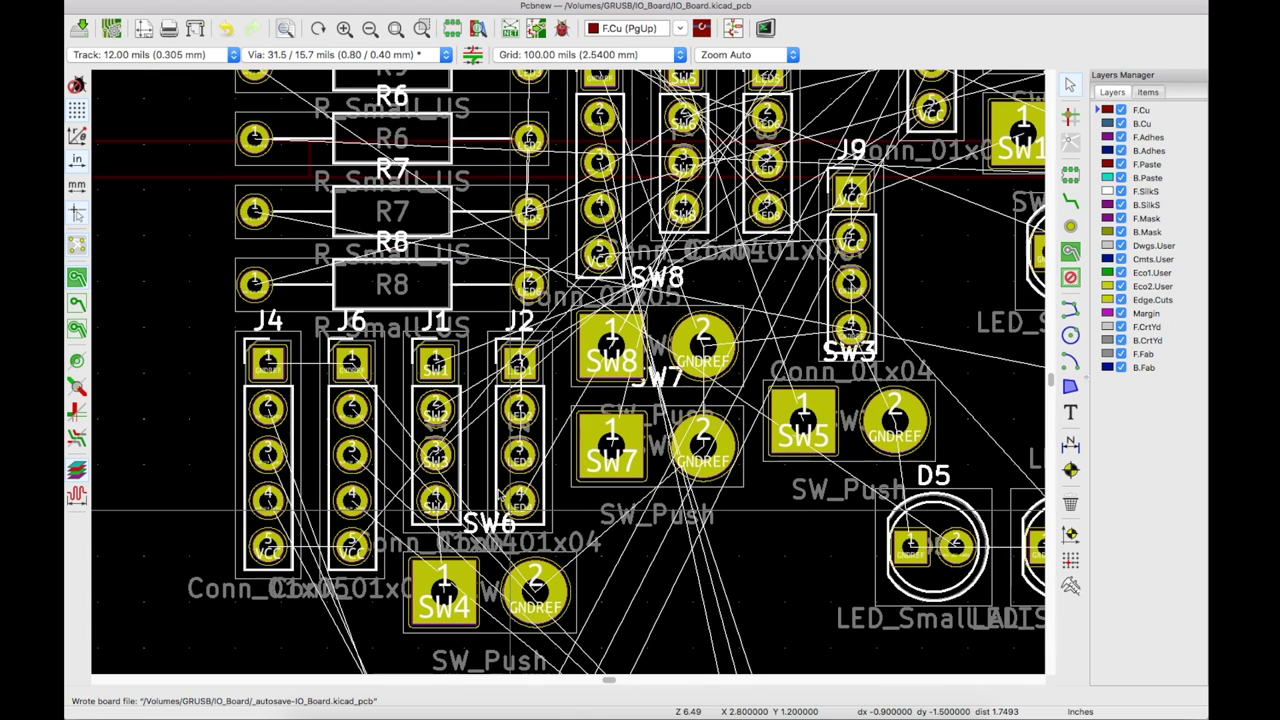
{"action": "scroll", "coordinate": [502, 494], "scroll_direction": "up", "scroll_amount": 1}
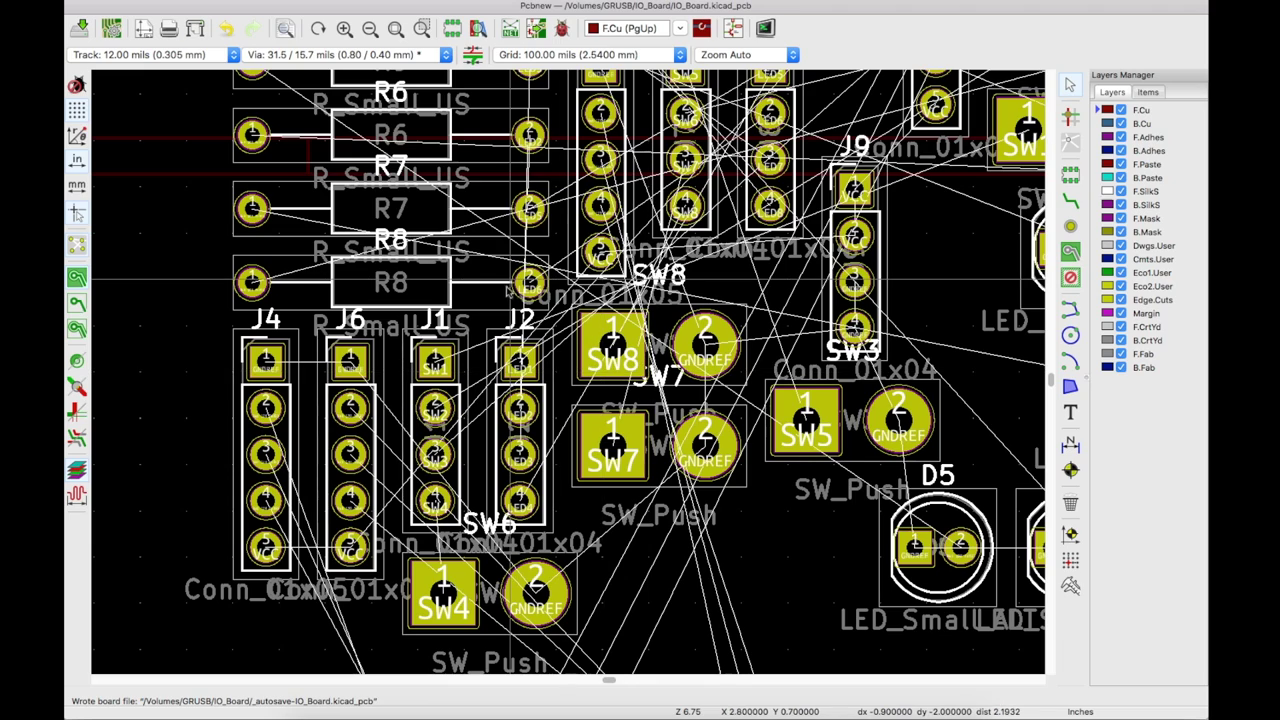
{"action": "scroll", "coordinate": [506, 292], "scroll_direction": "down", "scroll_amount": 5}
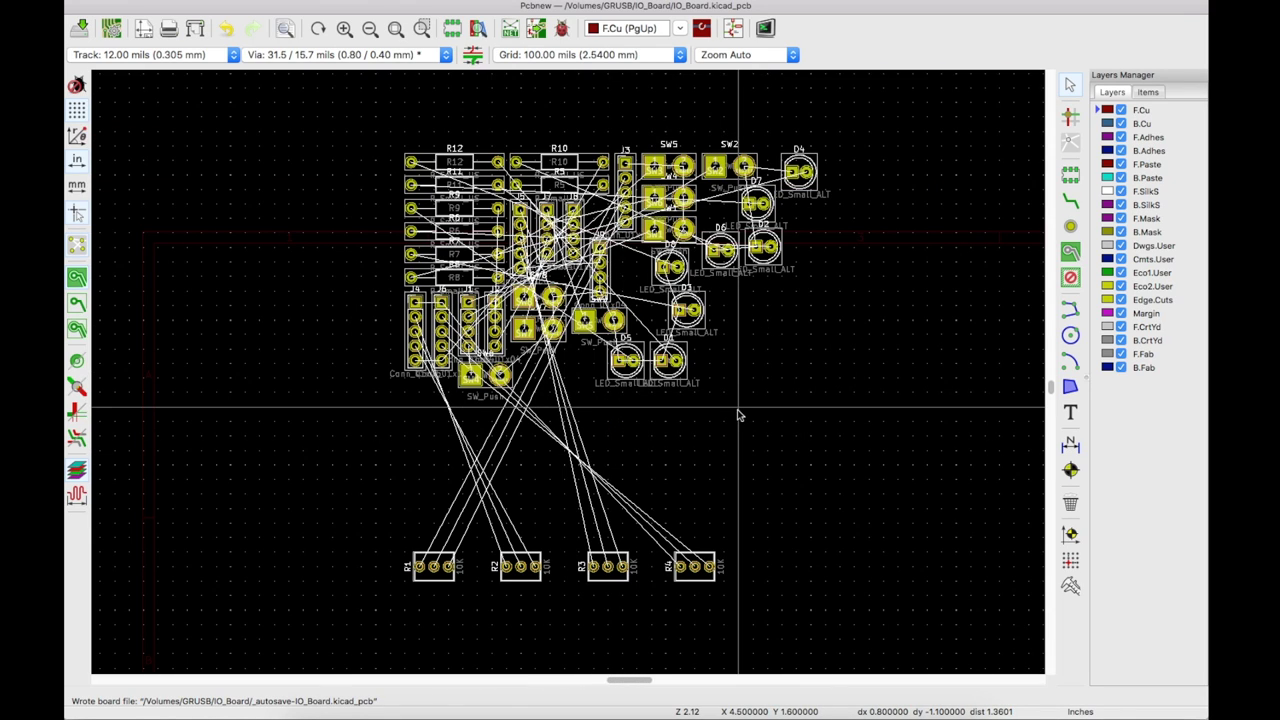
{"action": "key", "text": "super+f"}
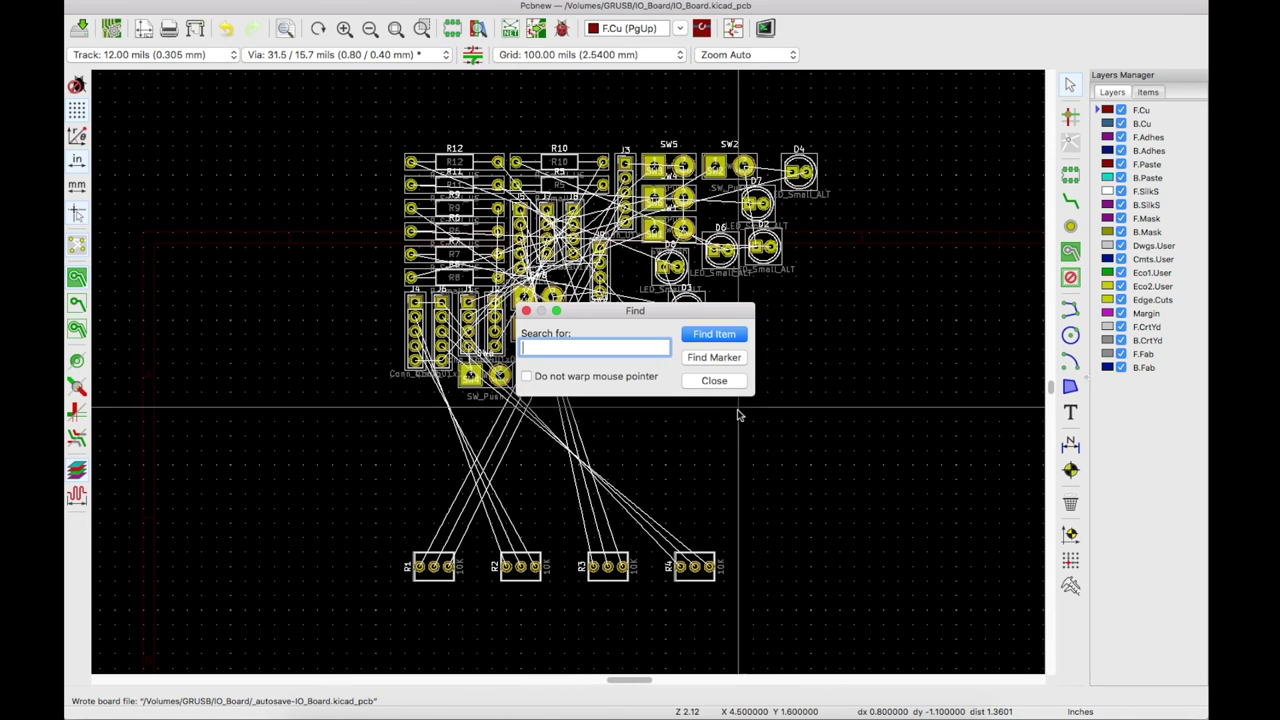
Locate SW1 with Find and move the switches into the bottom row, cancelling the R12 move.
{"action": "key", "text": "Return"}
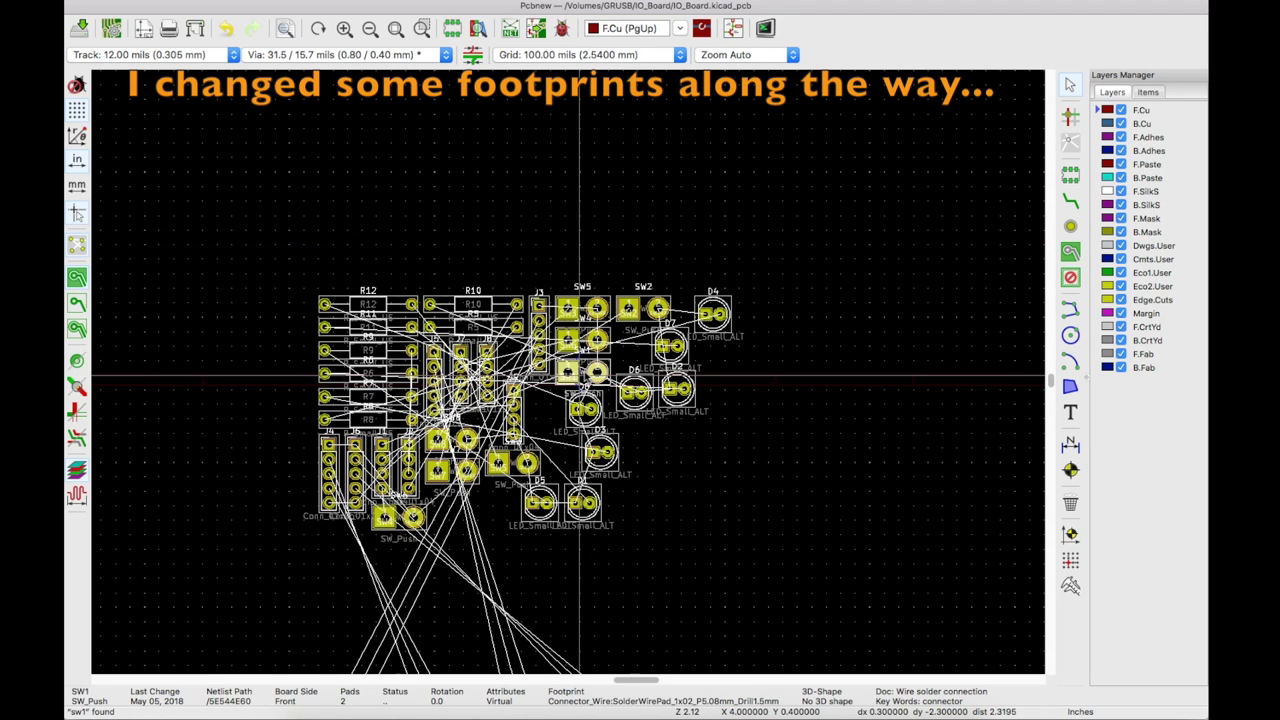
{"action": "key", "text": "m"}
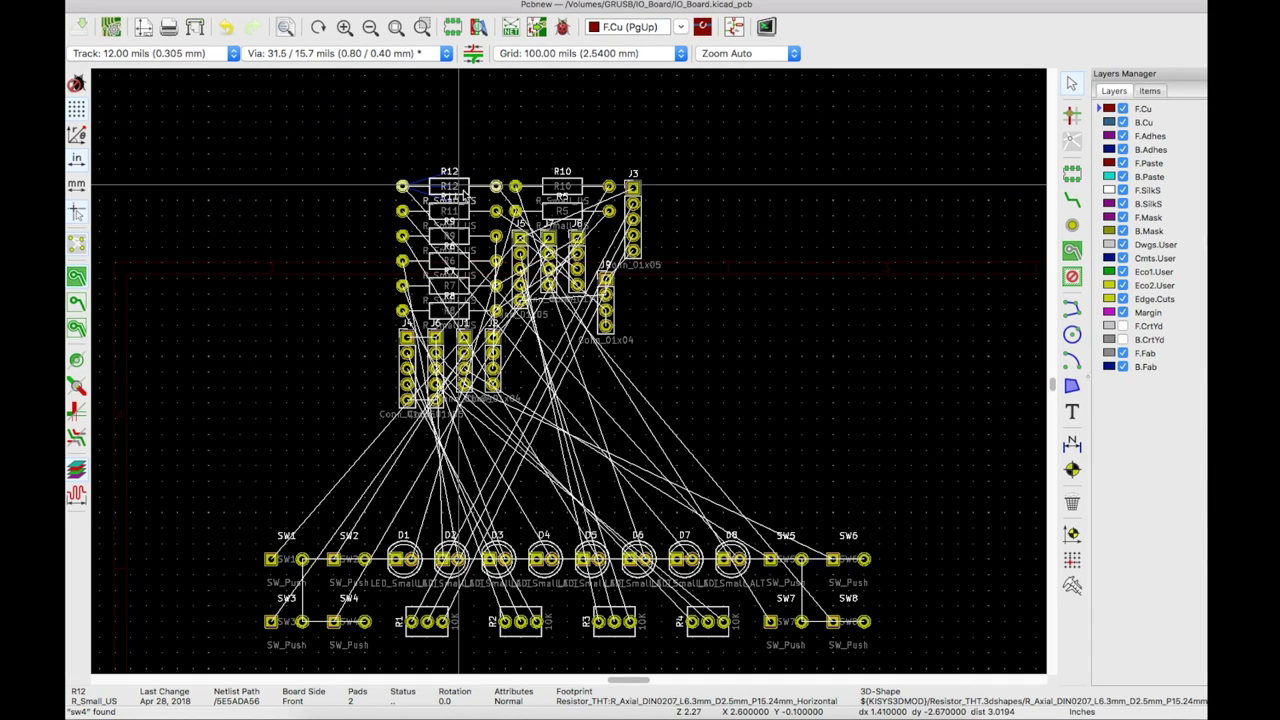
{"action": "key", "text": "m"}
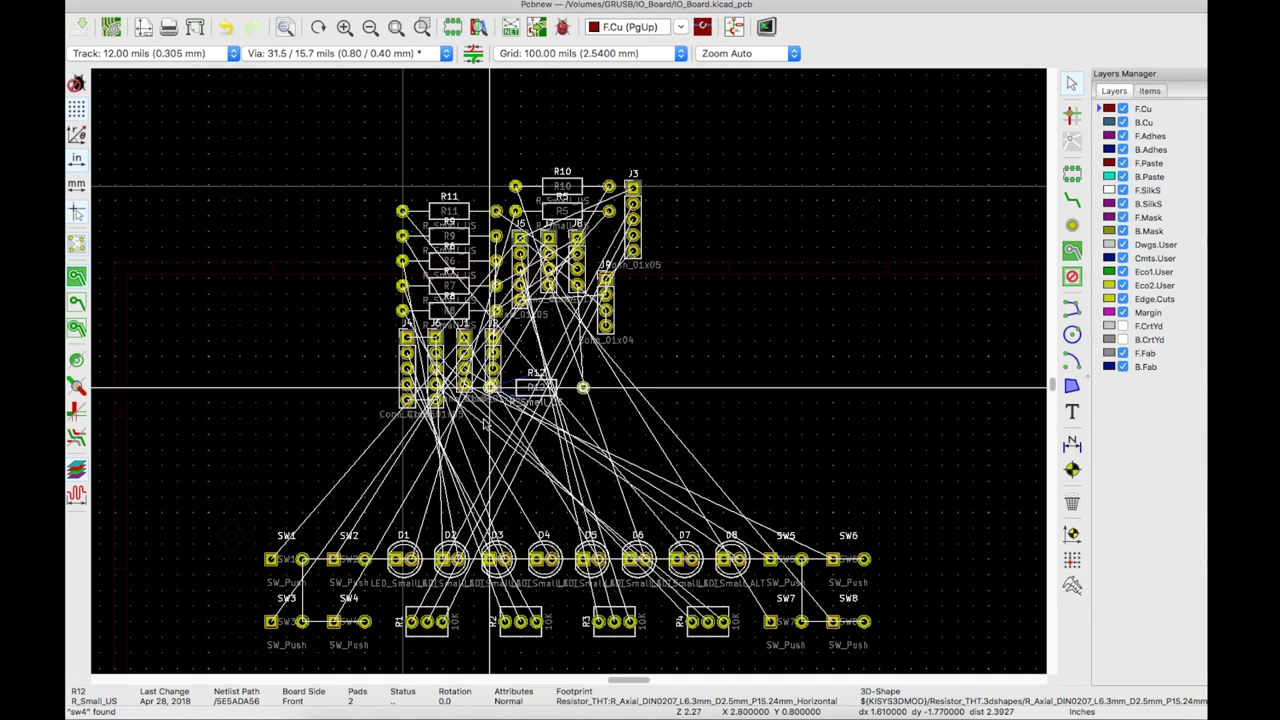
{"action": "scroll", "coordinate": [365, 513], "scroll_direction": "up", "scroll_amount": 2}
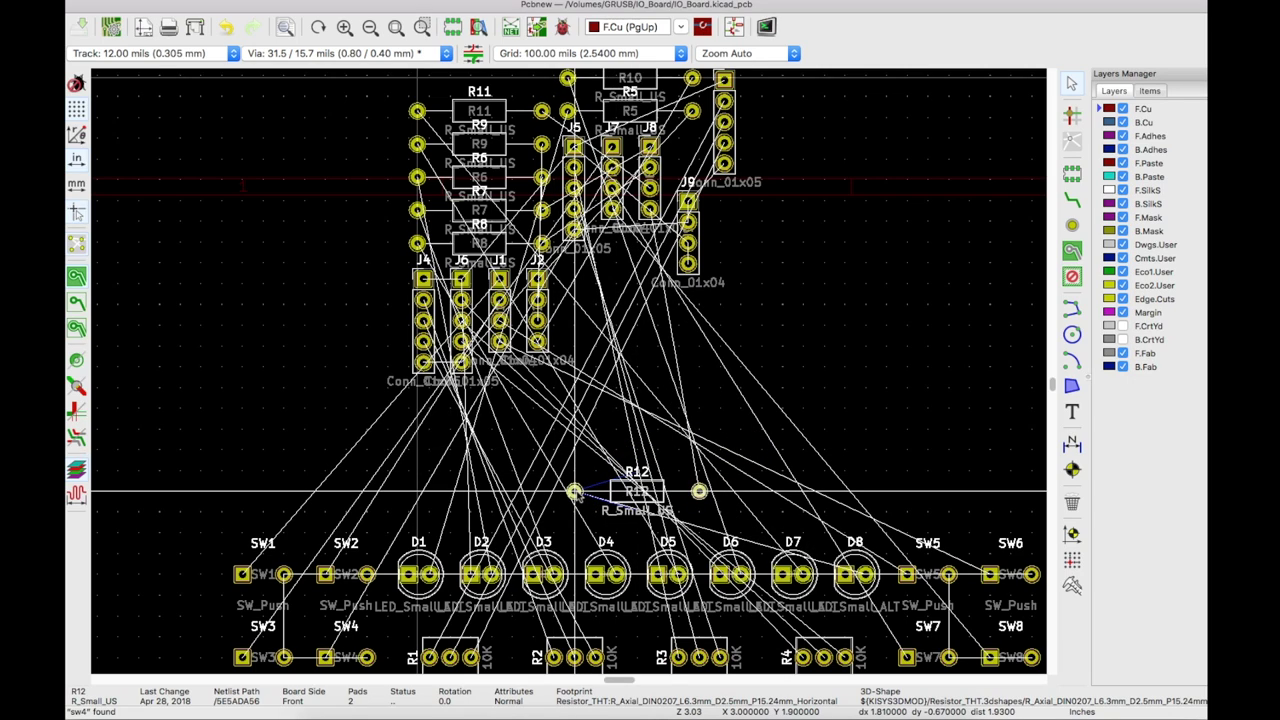
{"action": "key", "text": "Escape"}
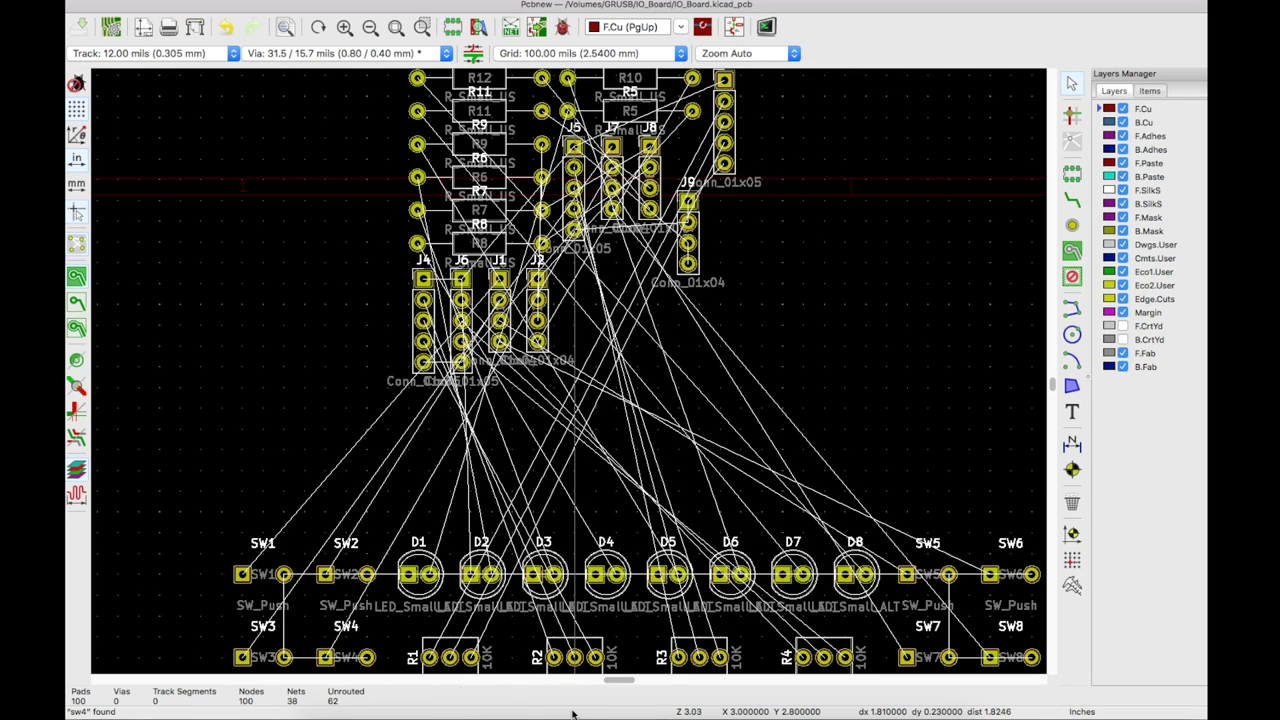
In Symbol Fields, set R5–R12's footprint to Resistor_THT:R_Box_L8.4mm_W2.5mm_P5.08mm.
{"action": "left_click", "coordinate": [569, 716]}
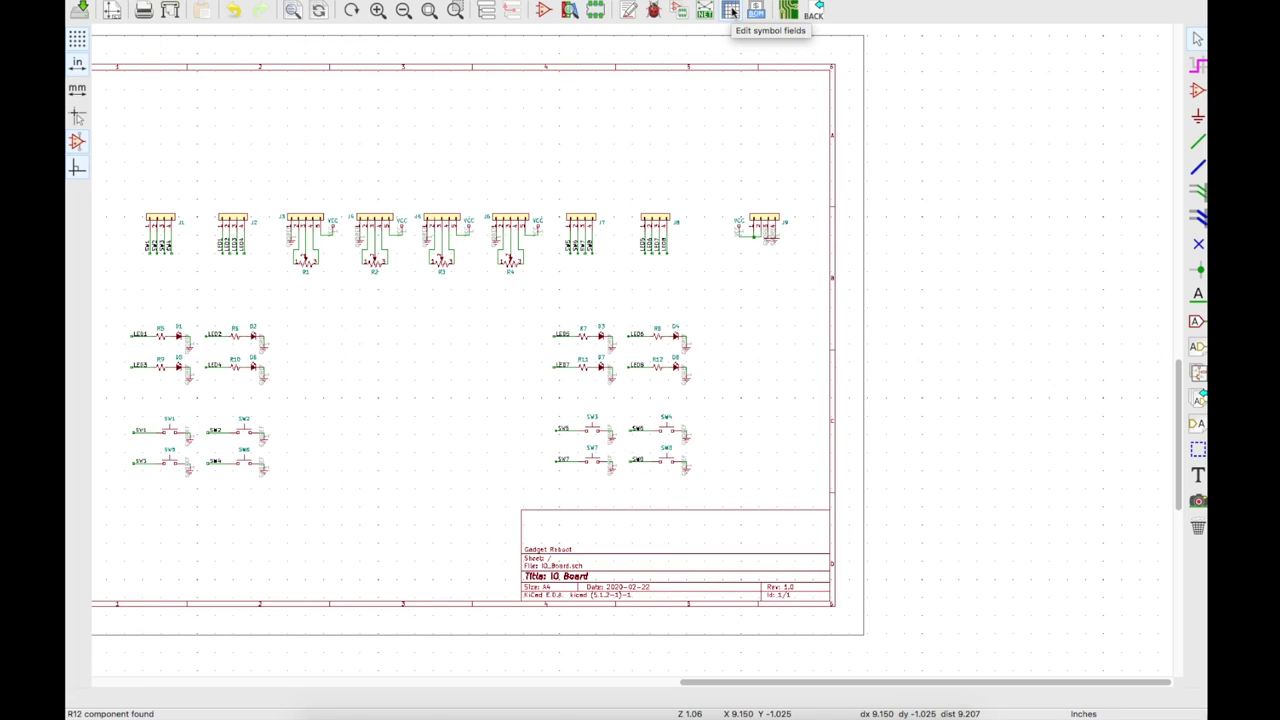
{"action": "left_click", "coordinate": [732, 12]}
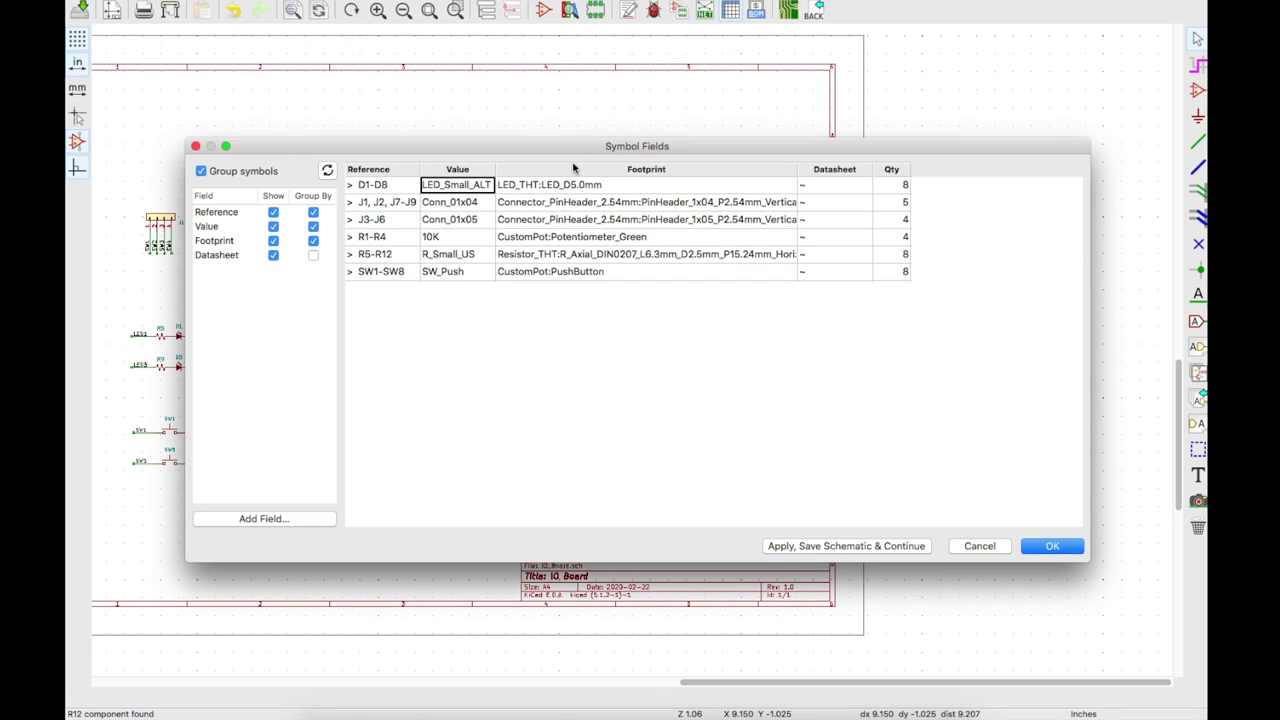
{"action": "left_click", "coordinate": [403, 256]}
{"action": "left_click", "coordinate": [771, 257]}
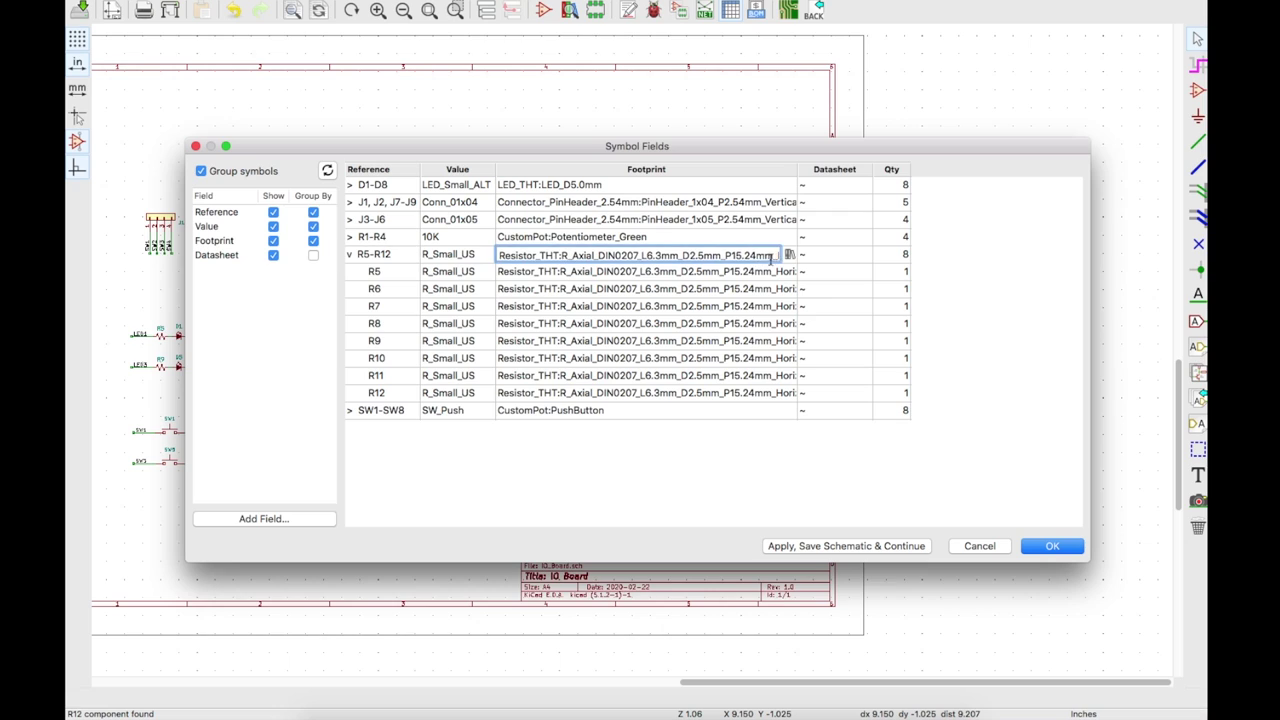
{"action": "left_click", "coordinate": [789, 256]}
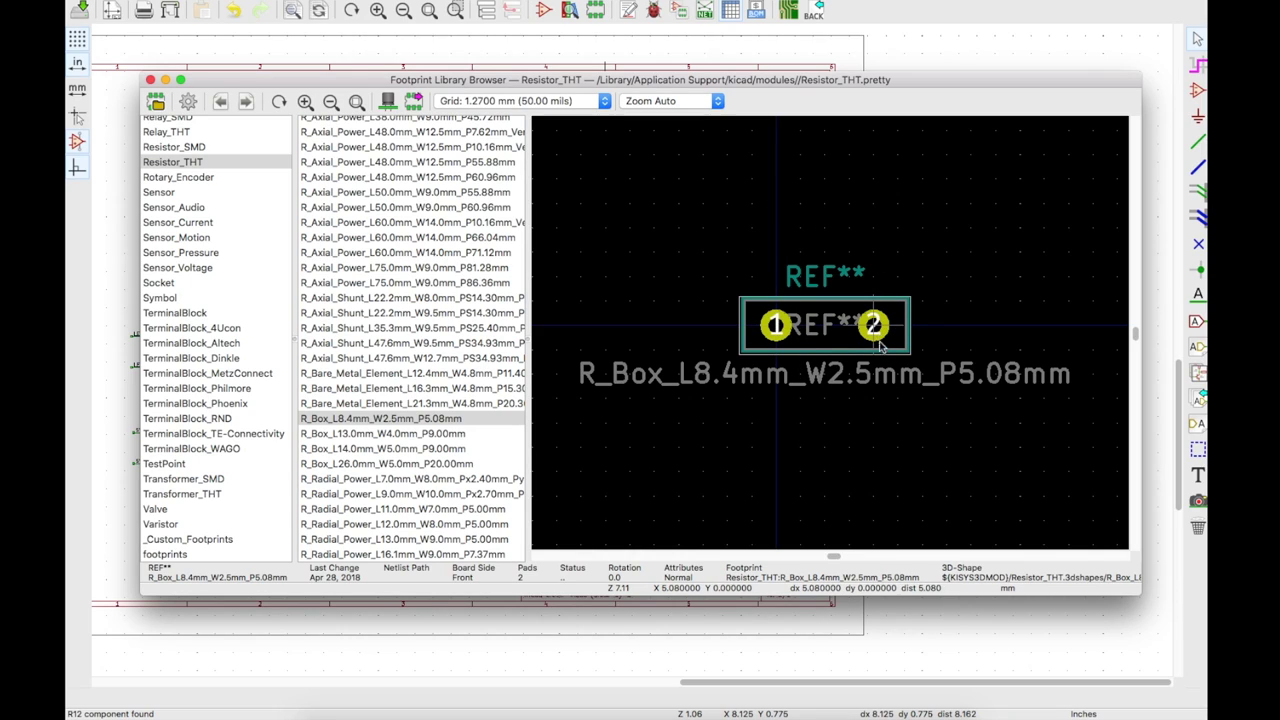
{"action": "double_click", "coordinate": [448, 419]}
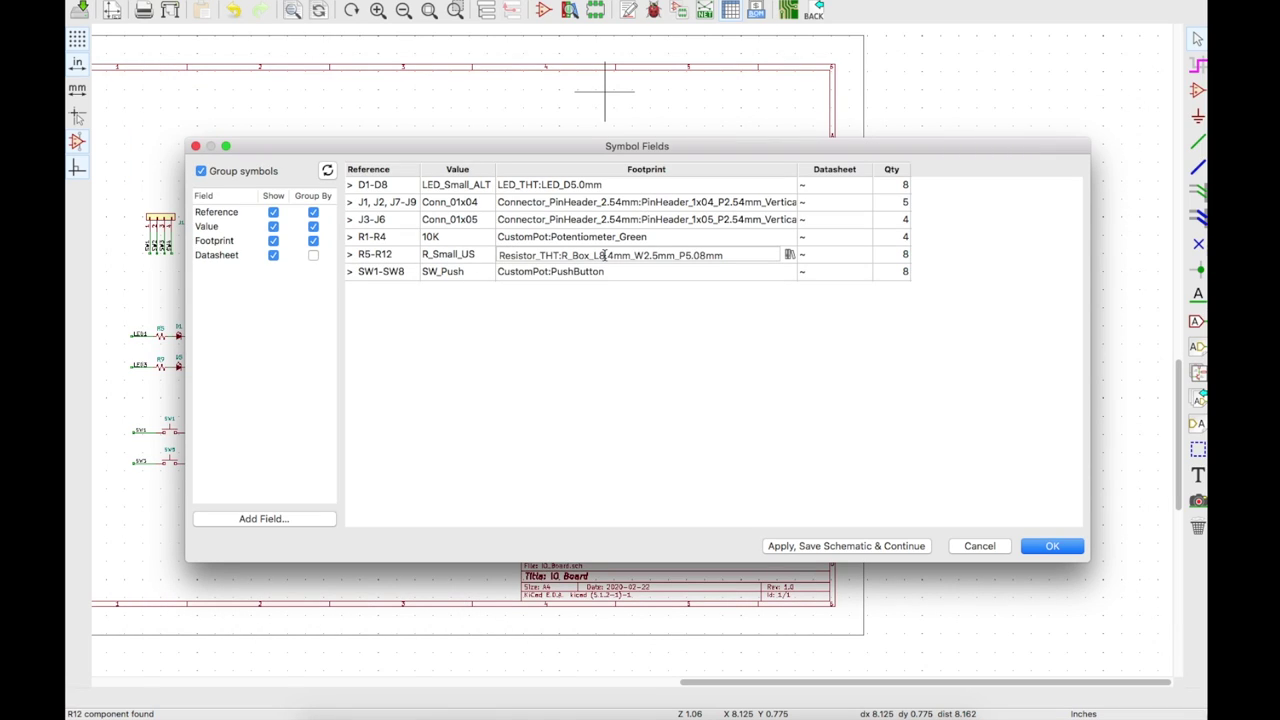
Apply and save the footprint change, then update the board from the netlist.
{"action": "left_click", "coordinate": [1052, 545]}
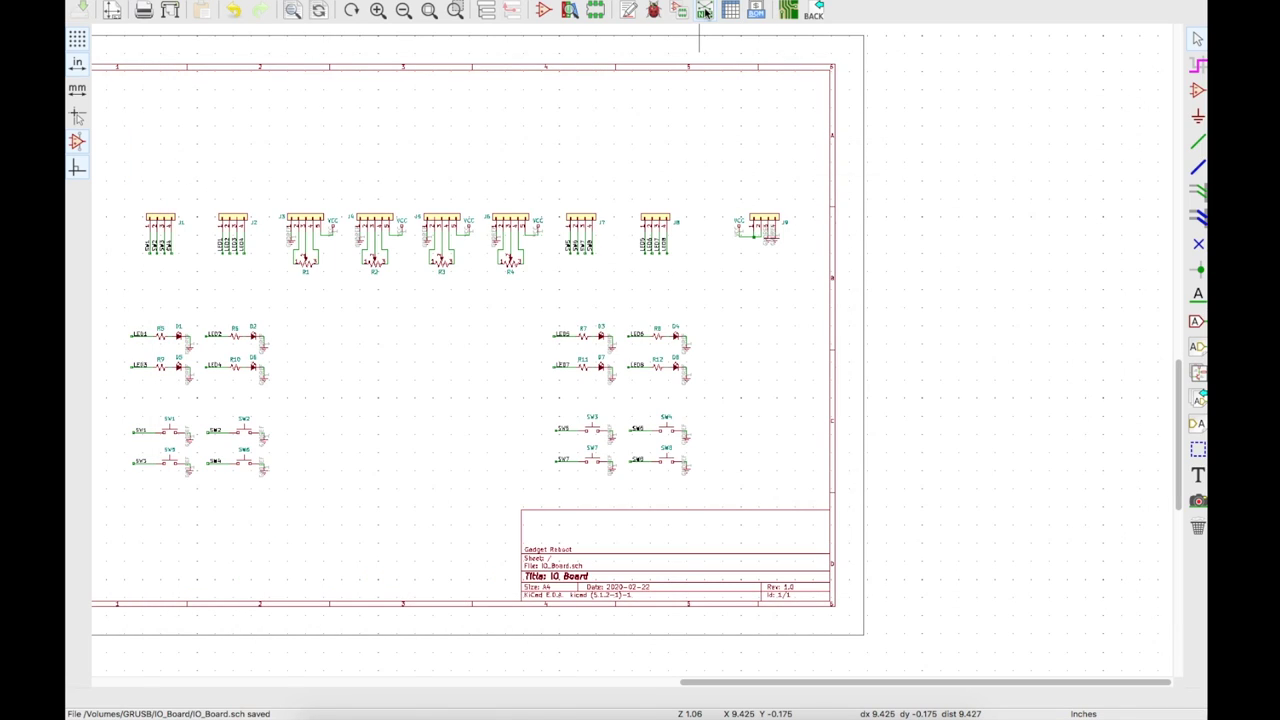
{"action": "left_click", "coordinate": [705, 10]}
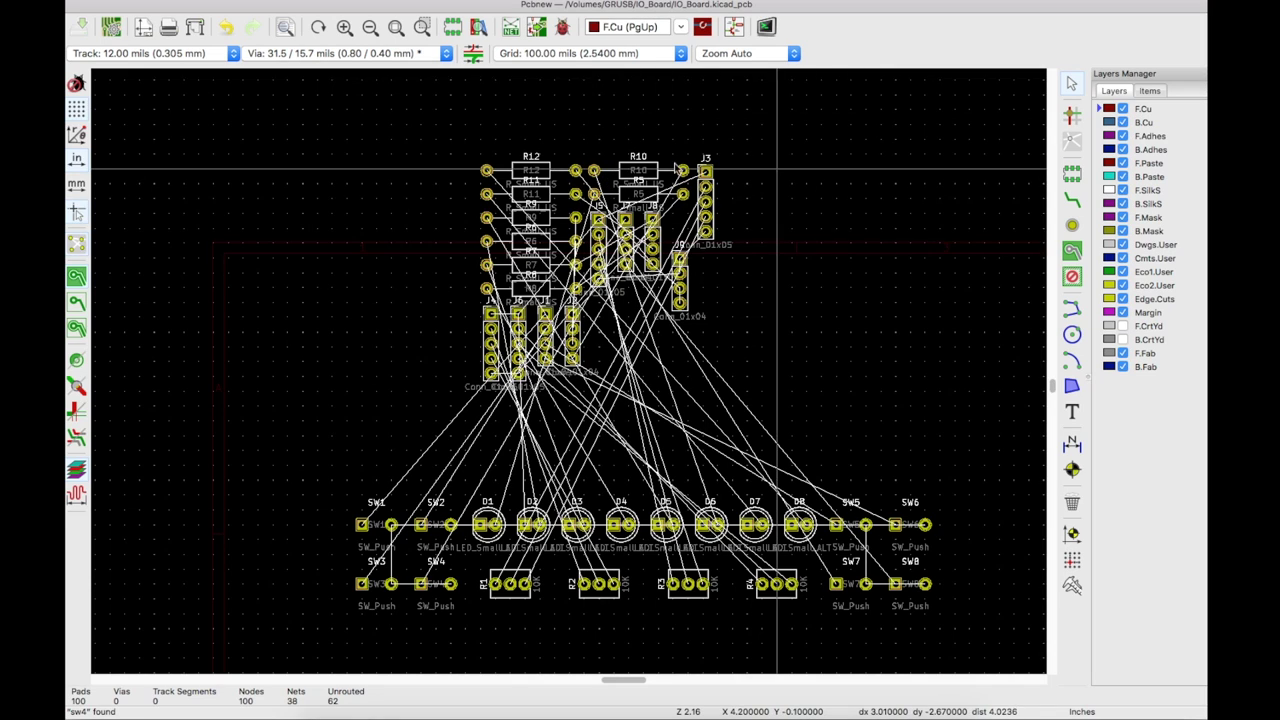
{"action": "left_click", "coordinate": [511, 28]}
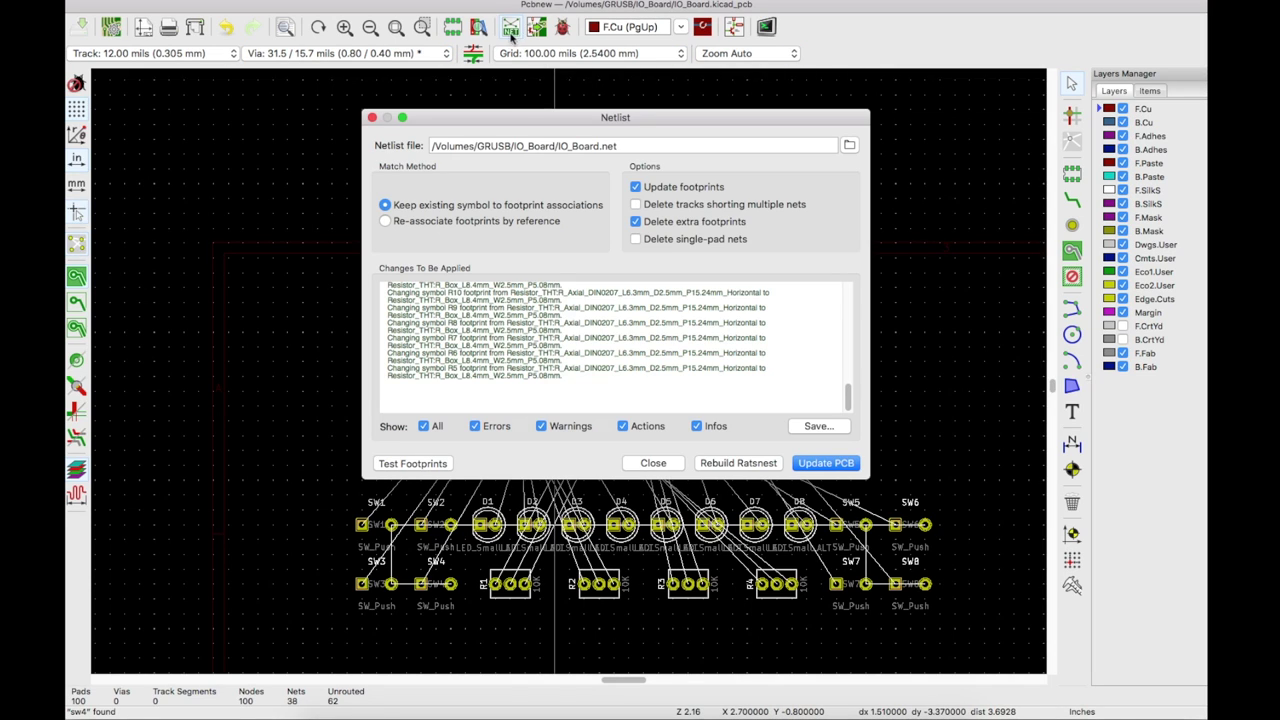
{"action": "left_click", "coordinate": [826, 463]}
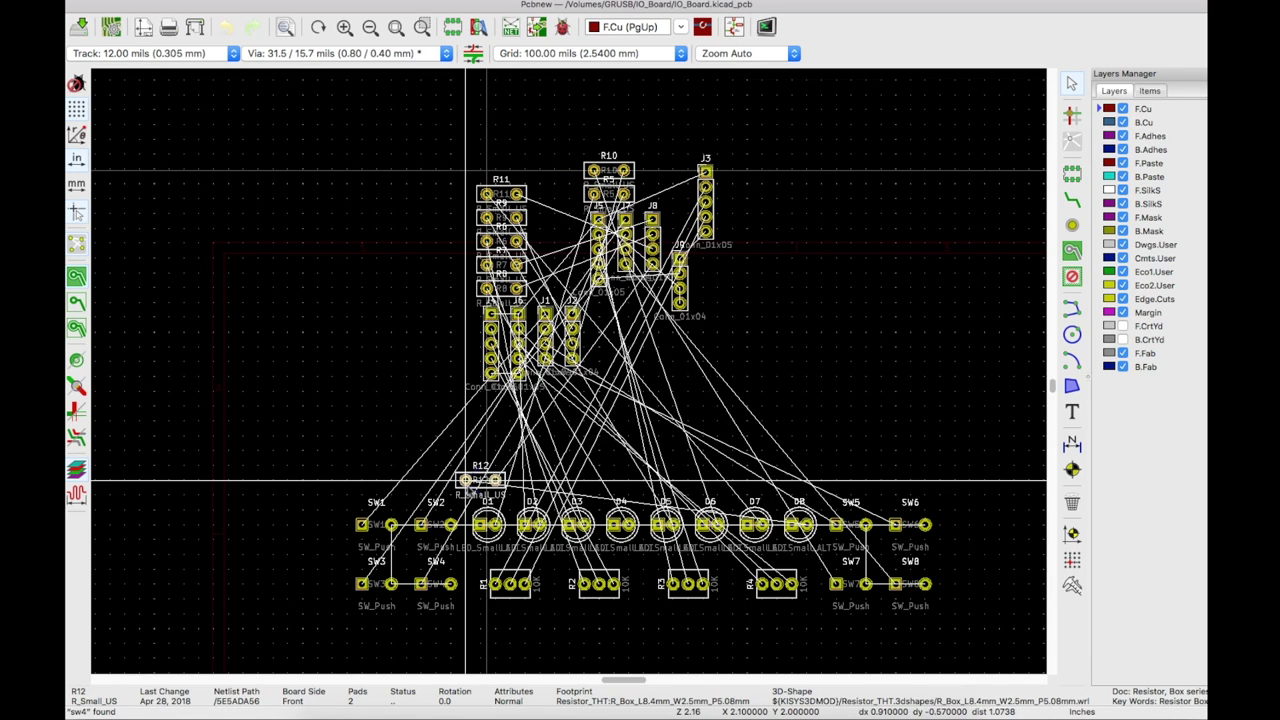
Place R10 on a 50 mil grid and hide the F.Fab layer.
{"action": "scroll", "coordinate": [563, 166], "scroll_direction": "up", "scroll_amount": 4}
{"action": "key", "text": "n"}
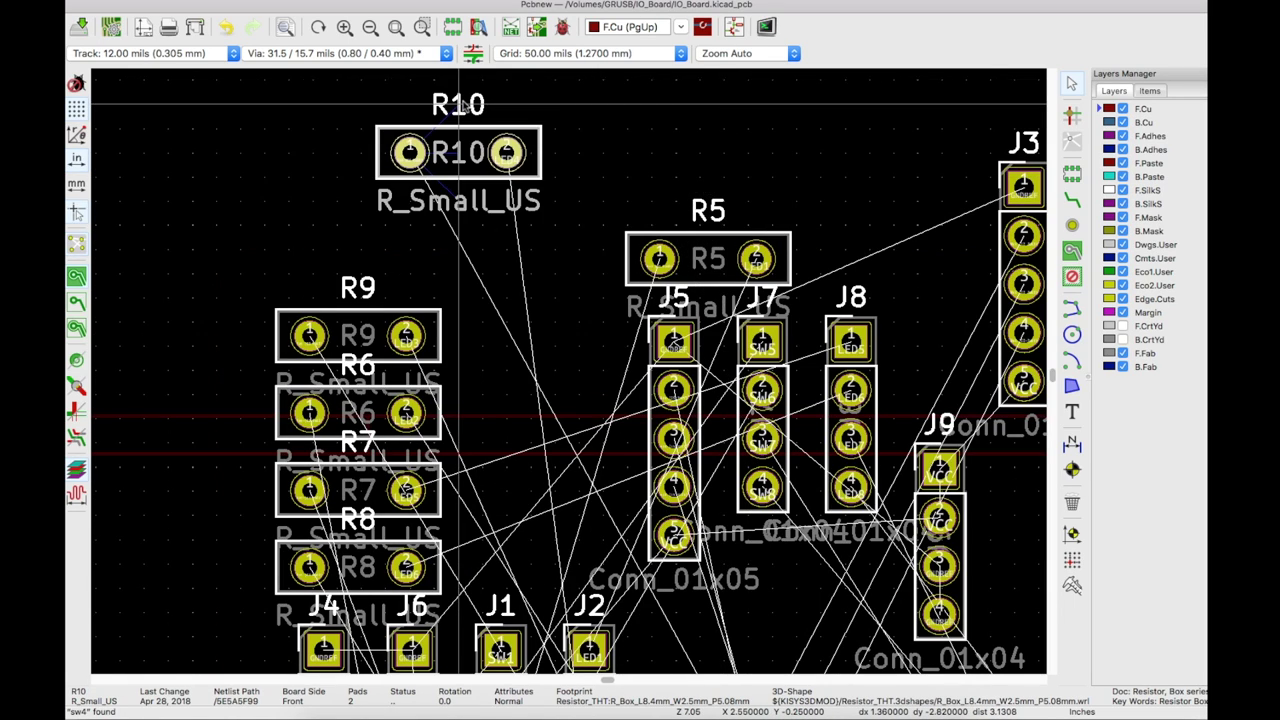
{"action": "left_click", "coordinate": [458, 103]}
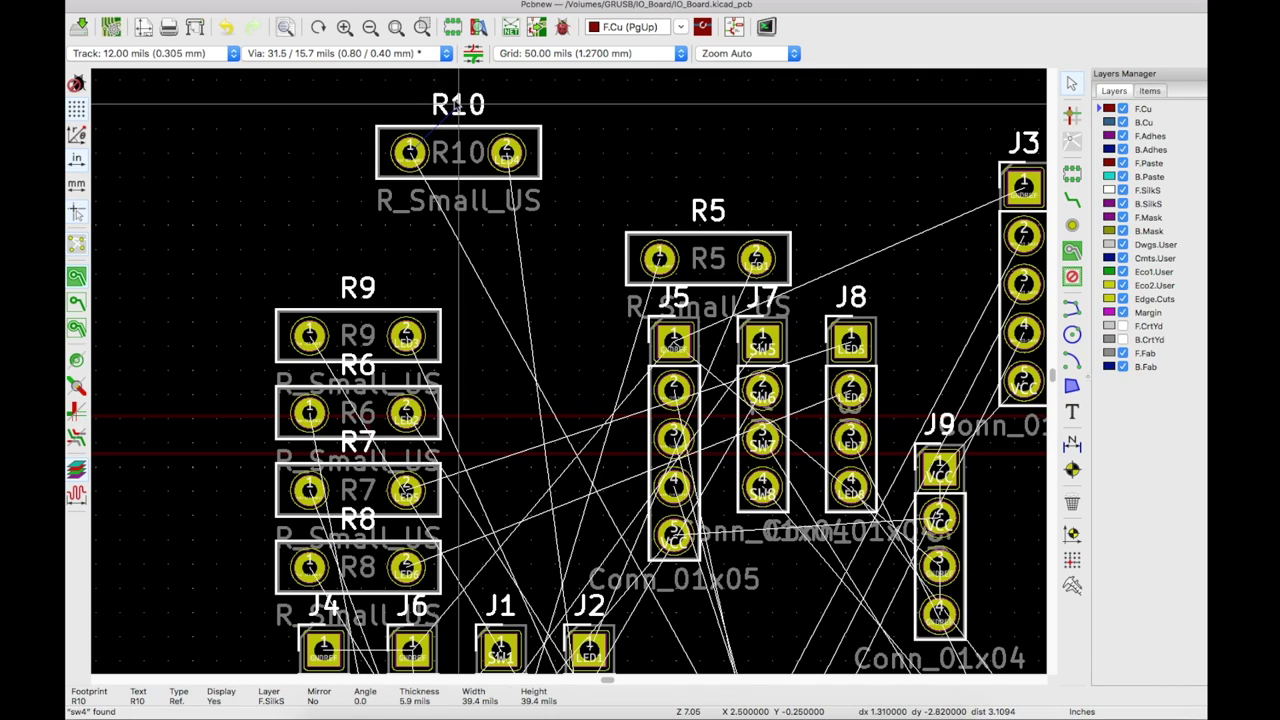
{"action": "double_click", "coordinate": [458, 103]}
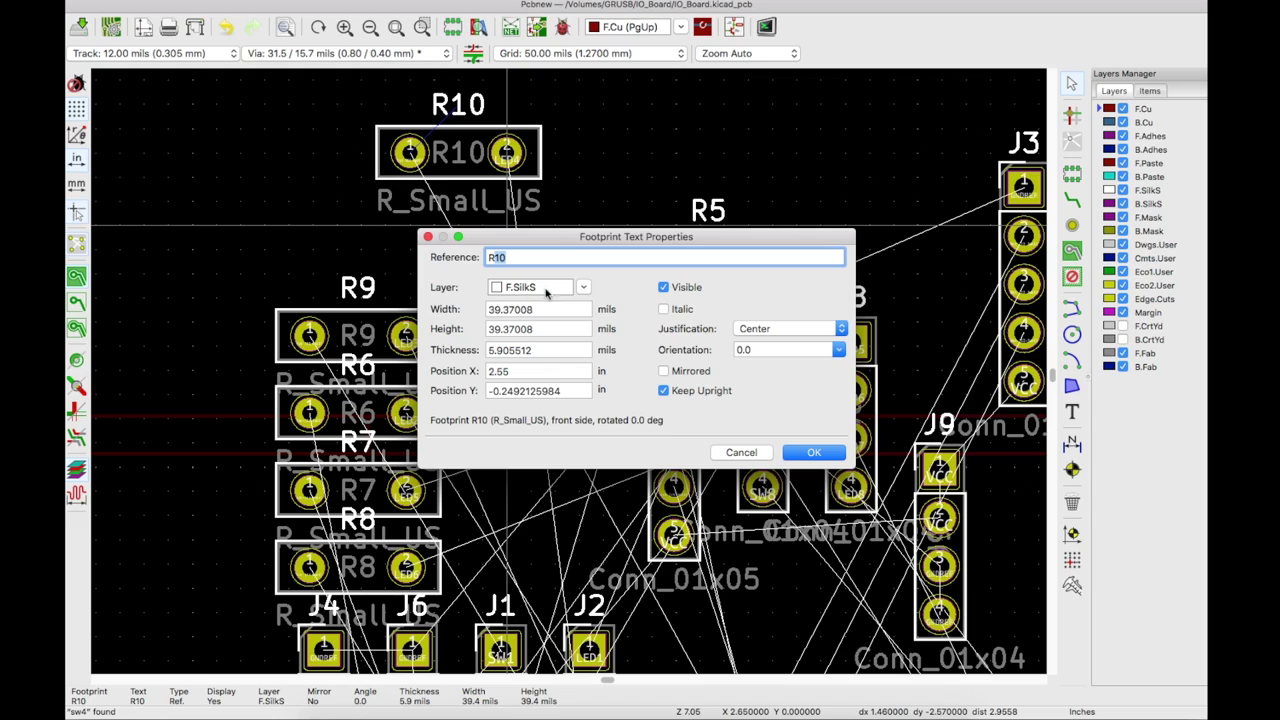
{"action": "left_click", "coordinate": [745, 453]}
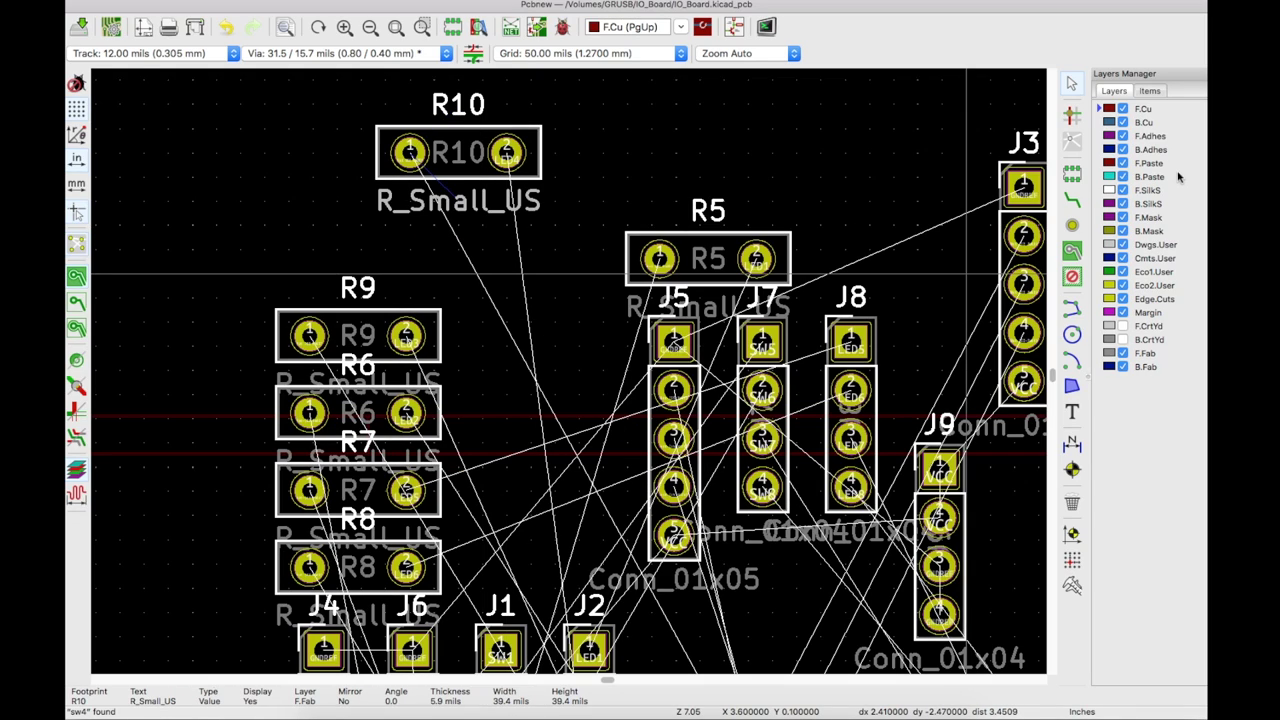
{"action": "left_click", "coordinate": [1122, 354]}
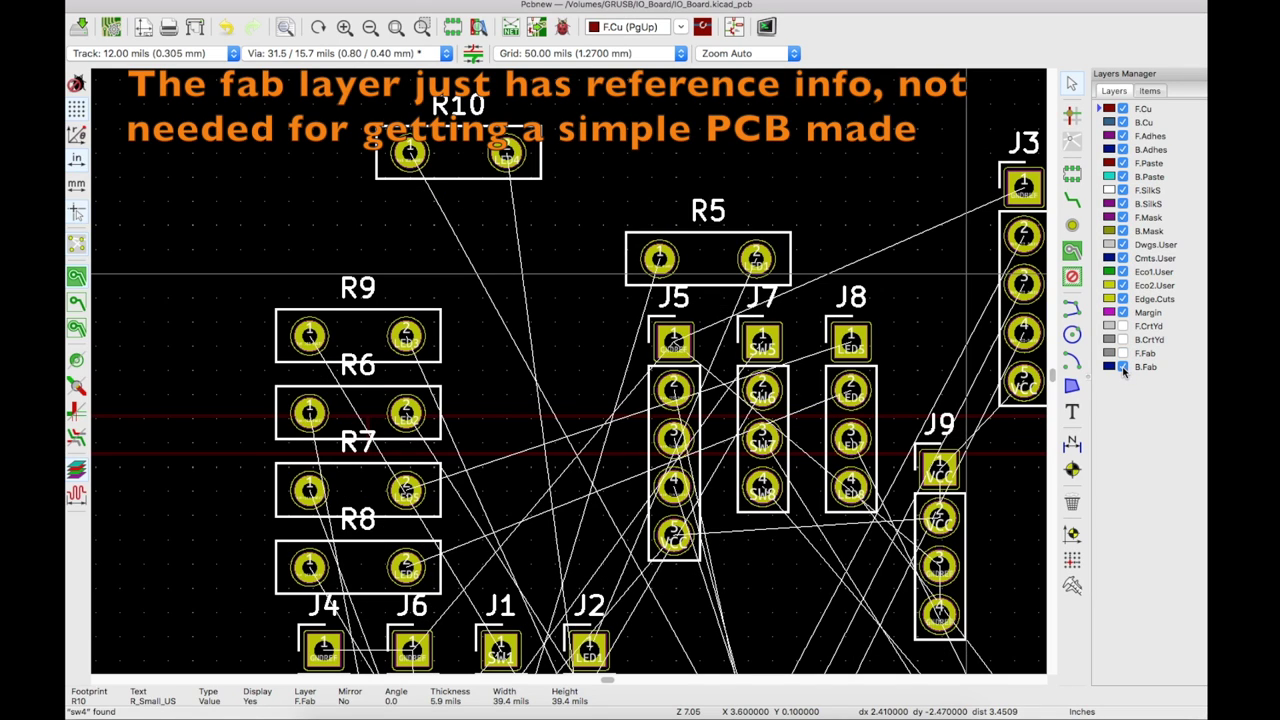
{"action": "left_click", "coordinate": [480, 168]}
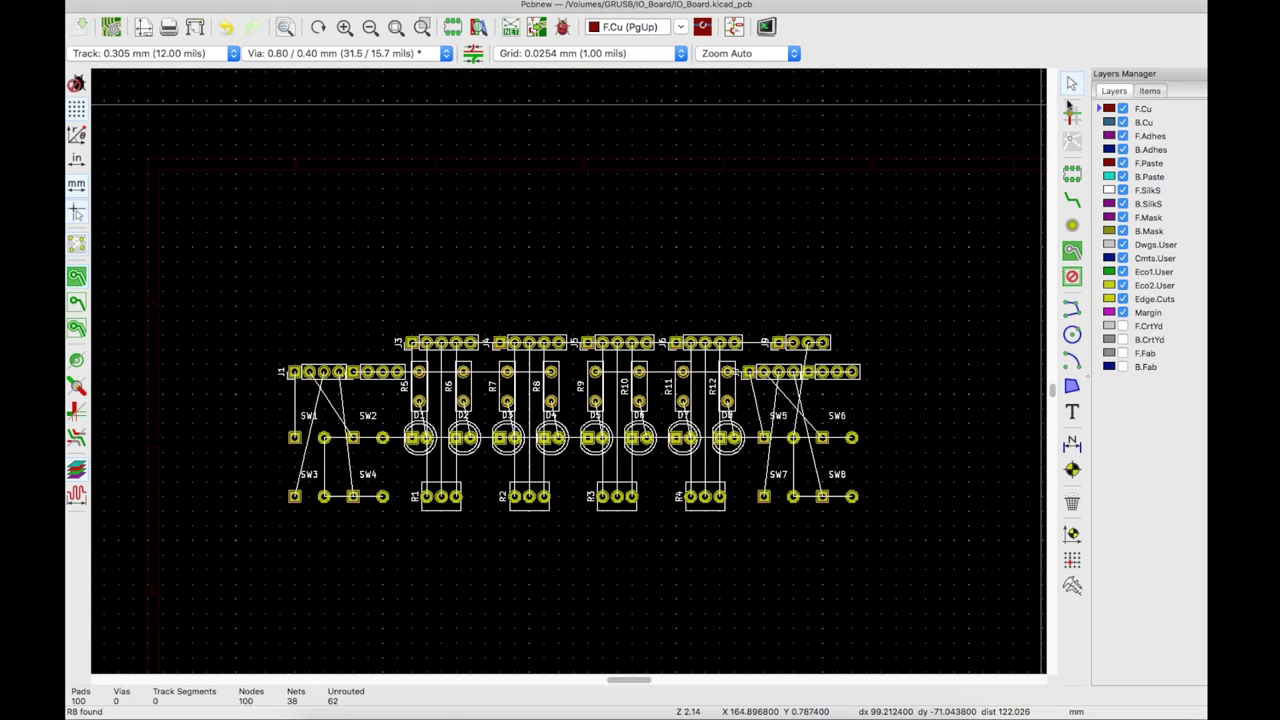
Choose the MountingHole_3.5mm footprint from the MountingHole library.
{"action": "left_click", "coordinate": [1069, 177]}
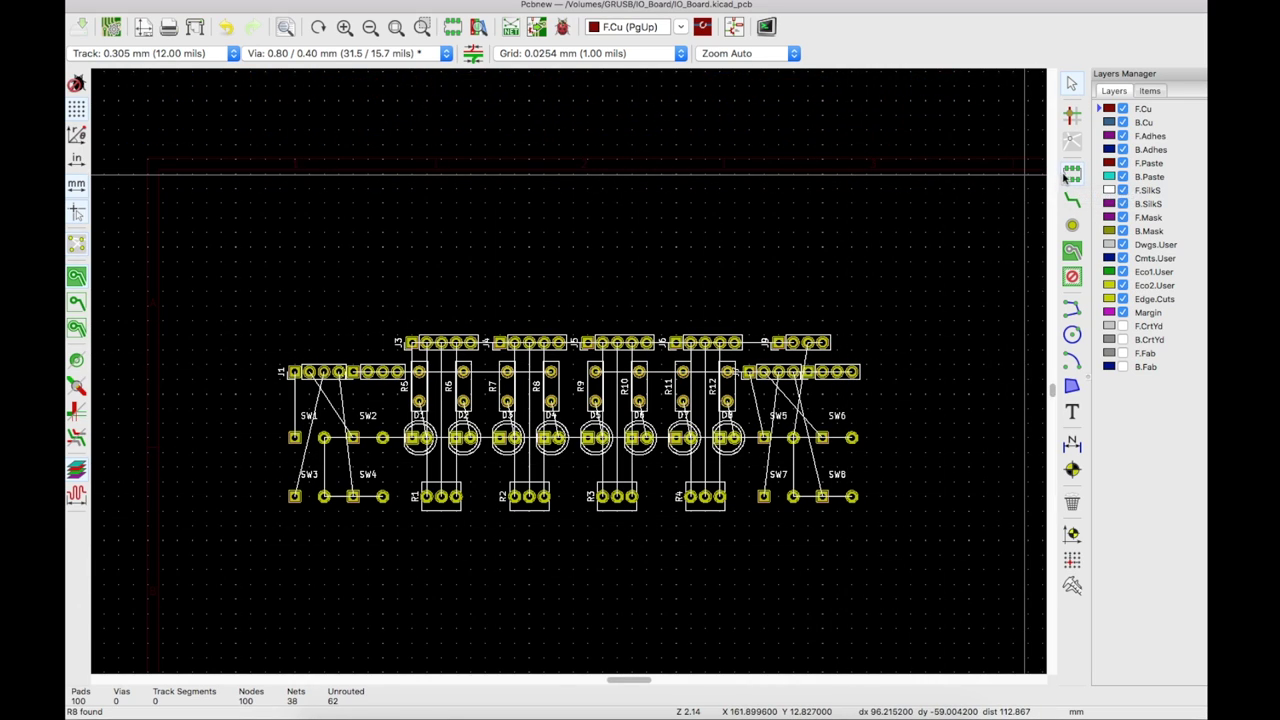
{"action": "left_click", "coordinate": [507, 272]}
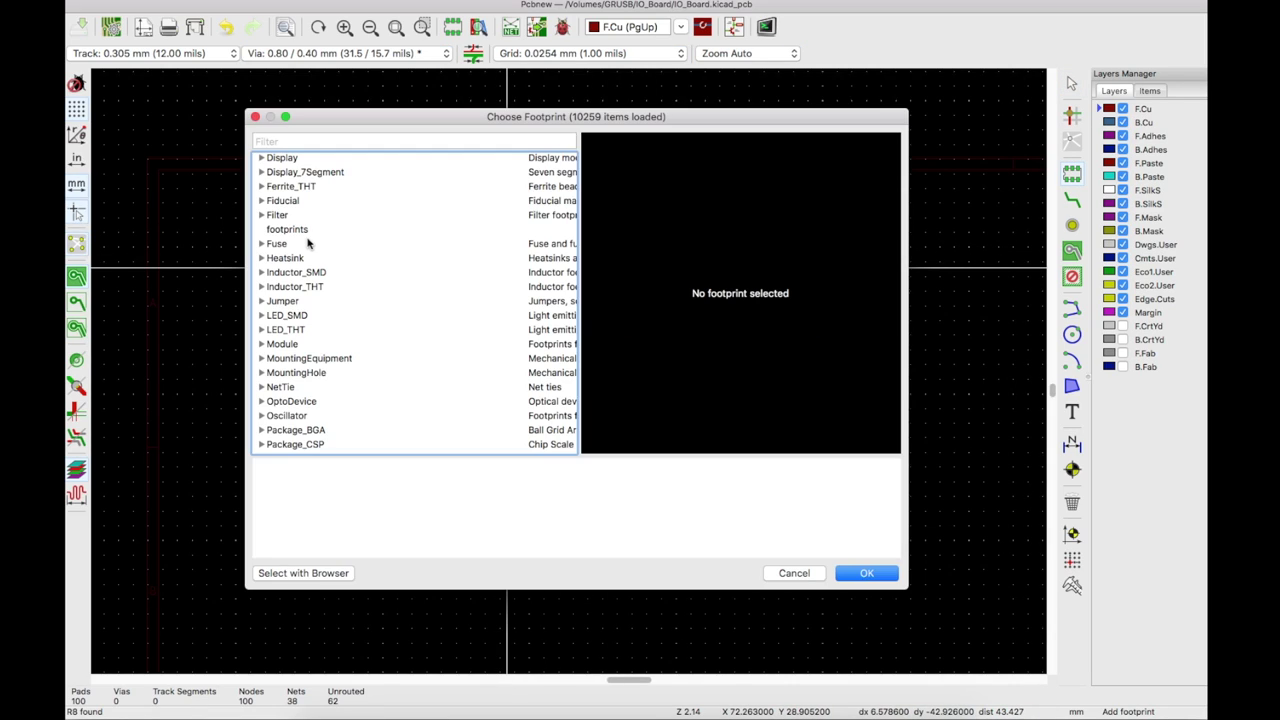
{"action": "scroll", "coordinate": [307, 255], "scroll_direction": "down", "scroll_amount": 5}
{"action": "left_click", "coordinate": [302, 288]}
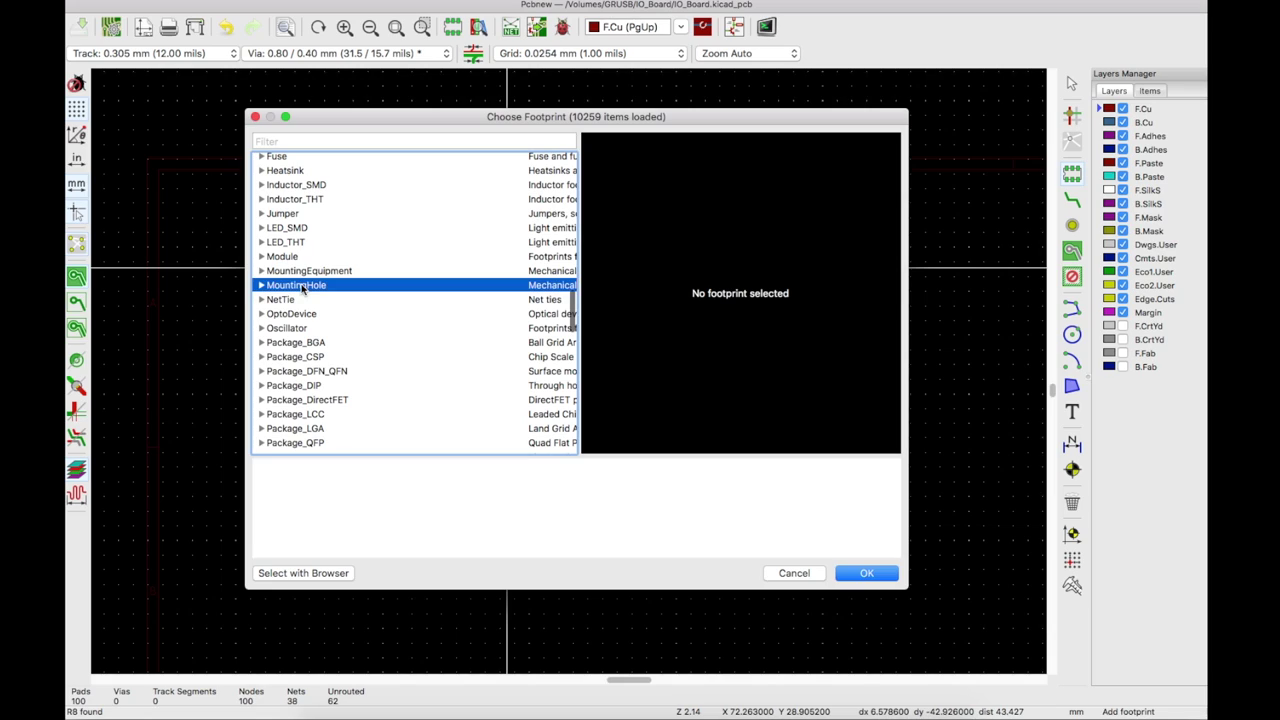
{"action": "left_click", "coordinate": [258, 286]}
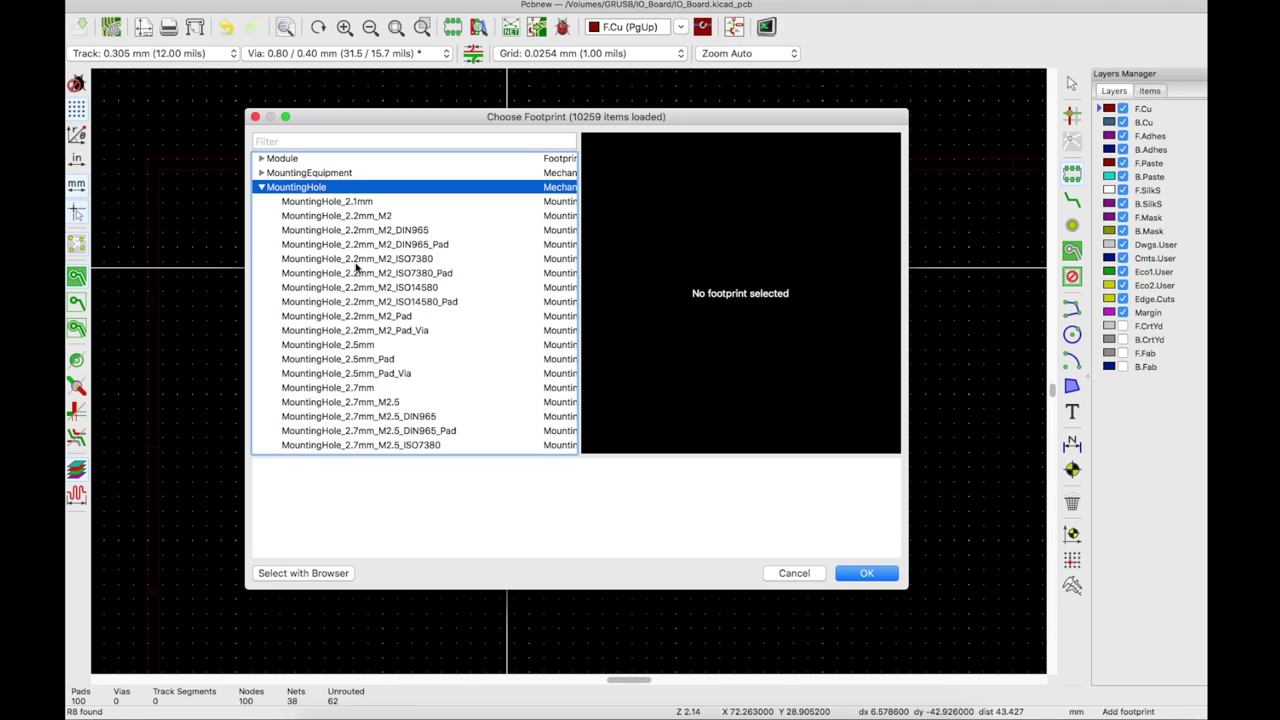
{"action": "scroll", "coordinate": [405, 368], "scroll_direction": "down", "scroll_amount": 8}
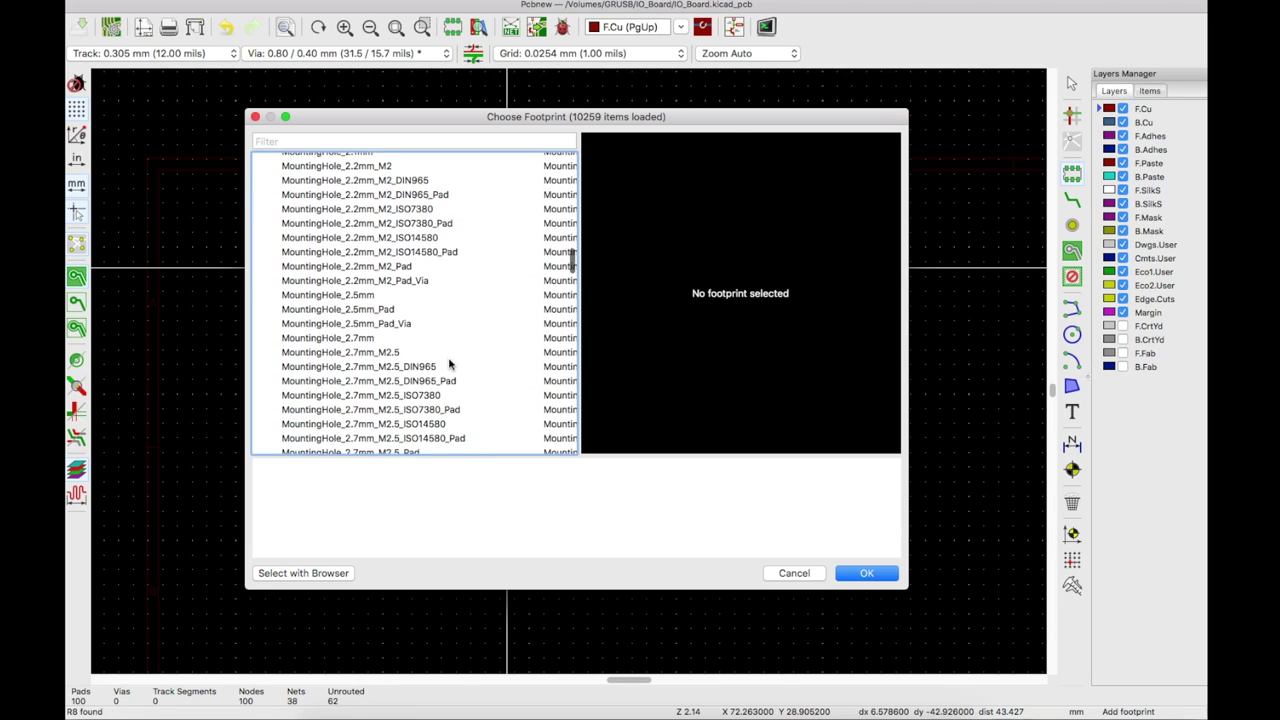
{"action": "left_click", "coordinate": [420, 287]}
{"action": "left_click", "coordinate": [866, 573]}
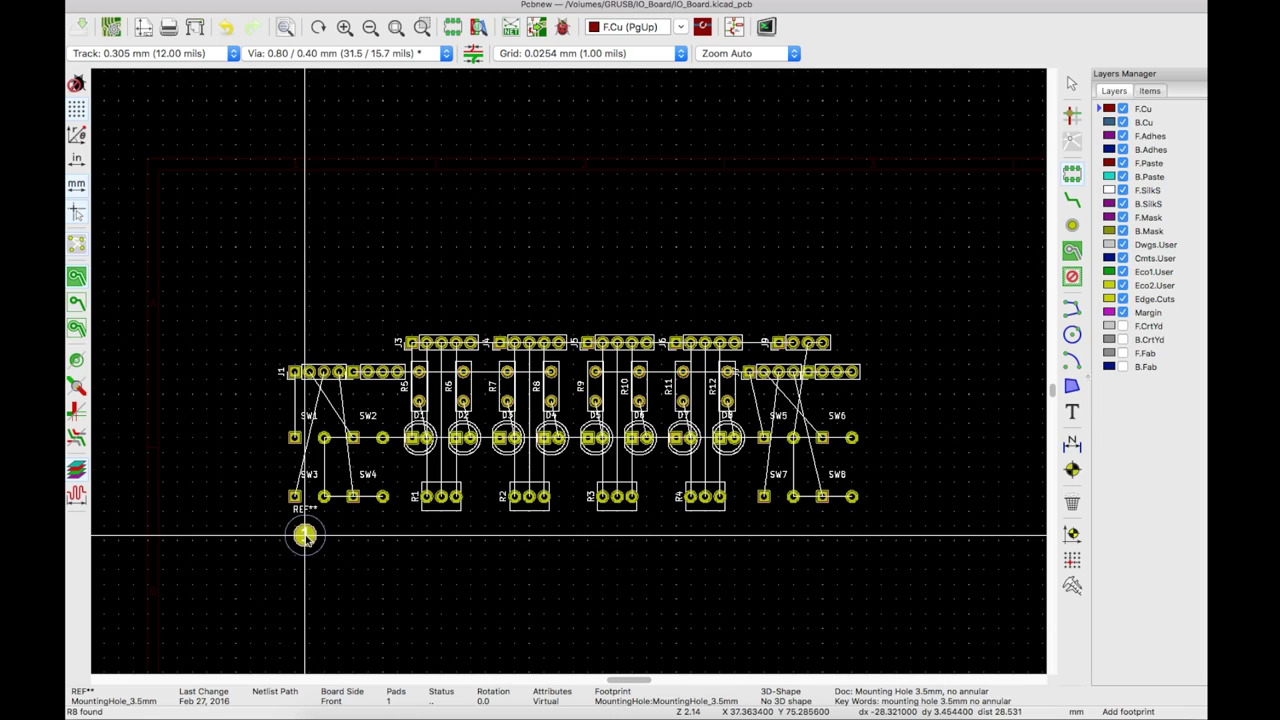
Place a mounting hole below SW3, switch units to inches and fit the board.
{"action": "left_click", "coordinate": [305, 536]}
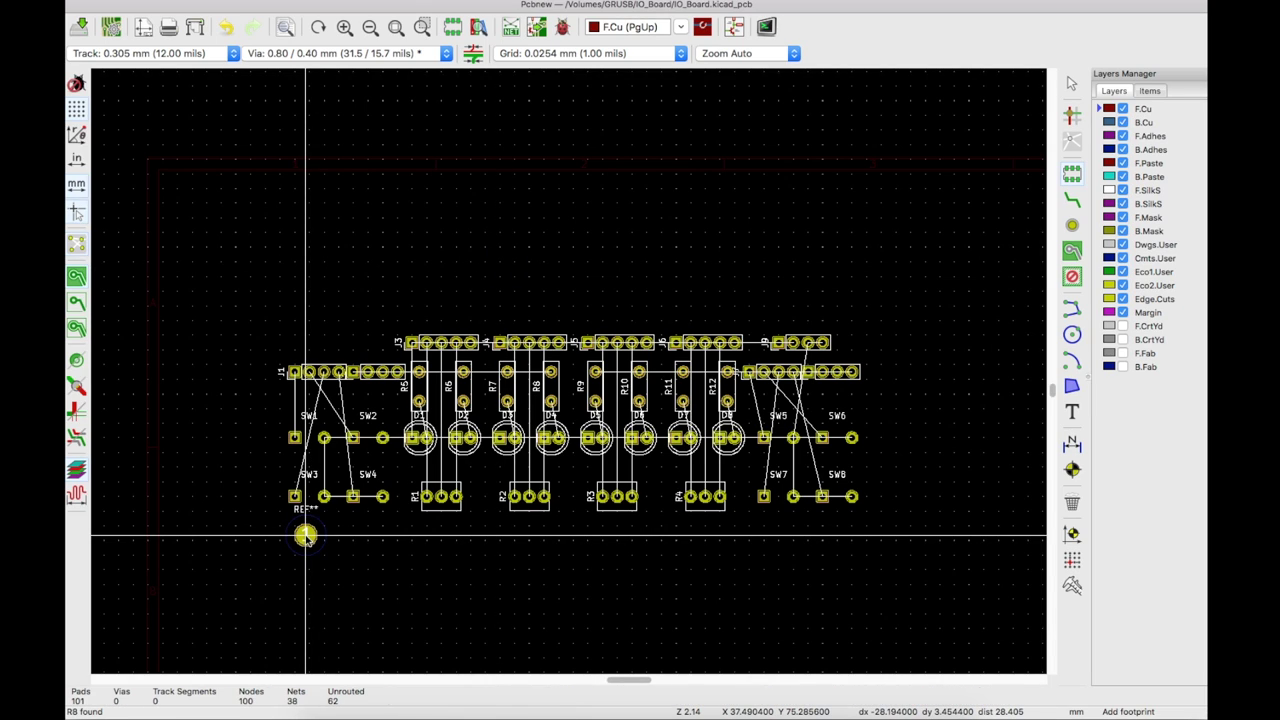
{"action": "scroll", "coordinate": [305, 536], "scroll_direction": "up", "scroll_amount": 6}
{"action": "key", "text": "ctrl+u"}
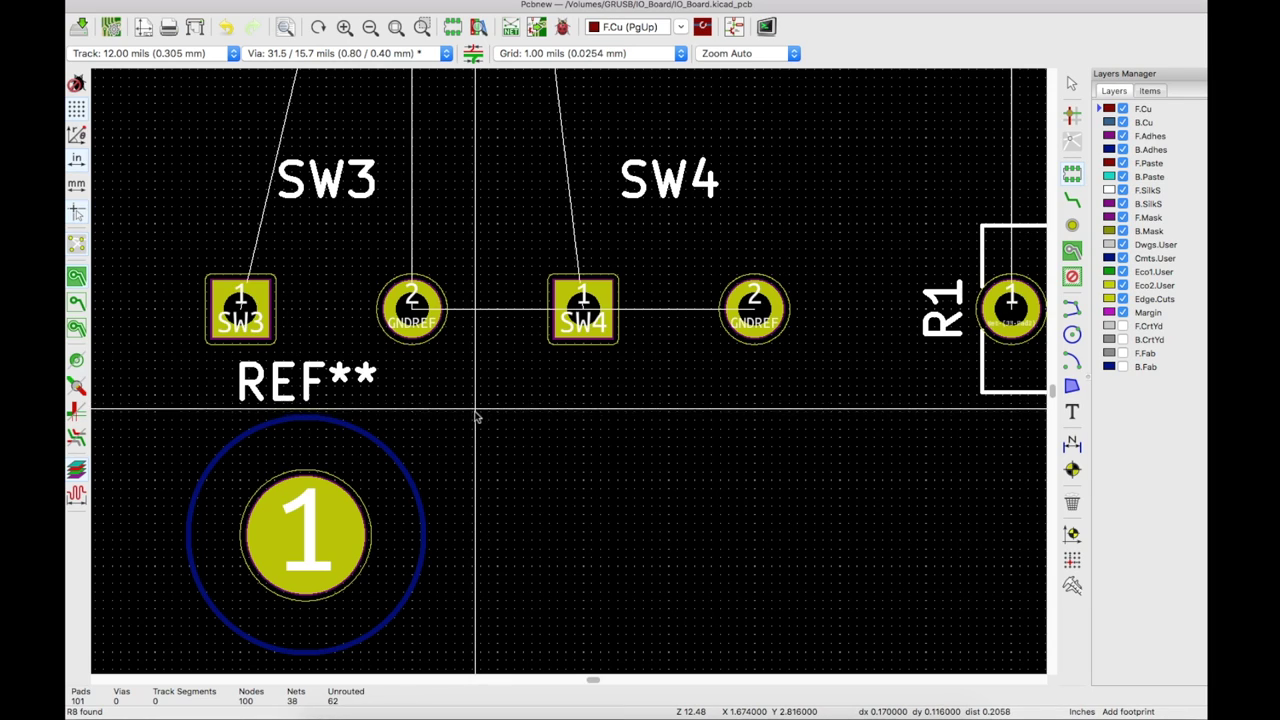
{"action": "key", "text": "Home"}
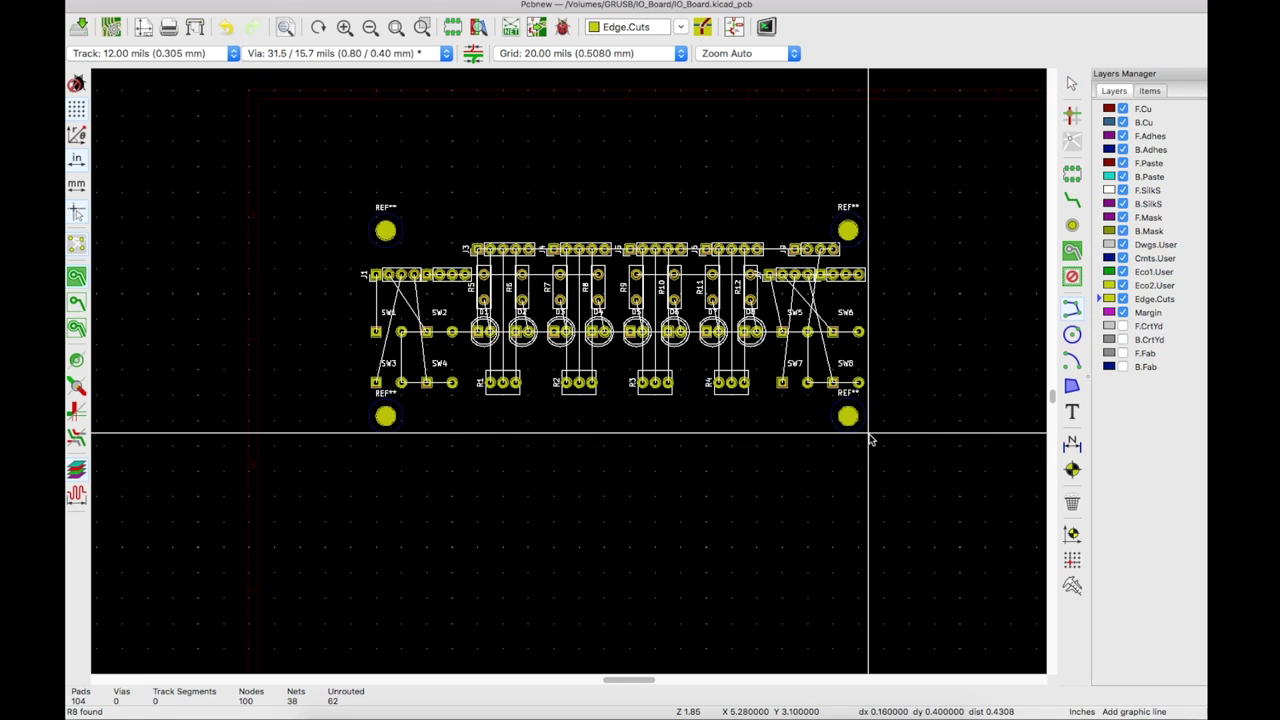
Draw the rectangular Edge.Cuts outline from the lower-left corner around all components and holes.
{"action": "scroll", "coordinate": [866, 434], "scroll_direction": "up", "scroll_amount": 6}
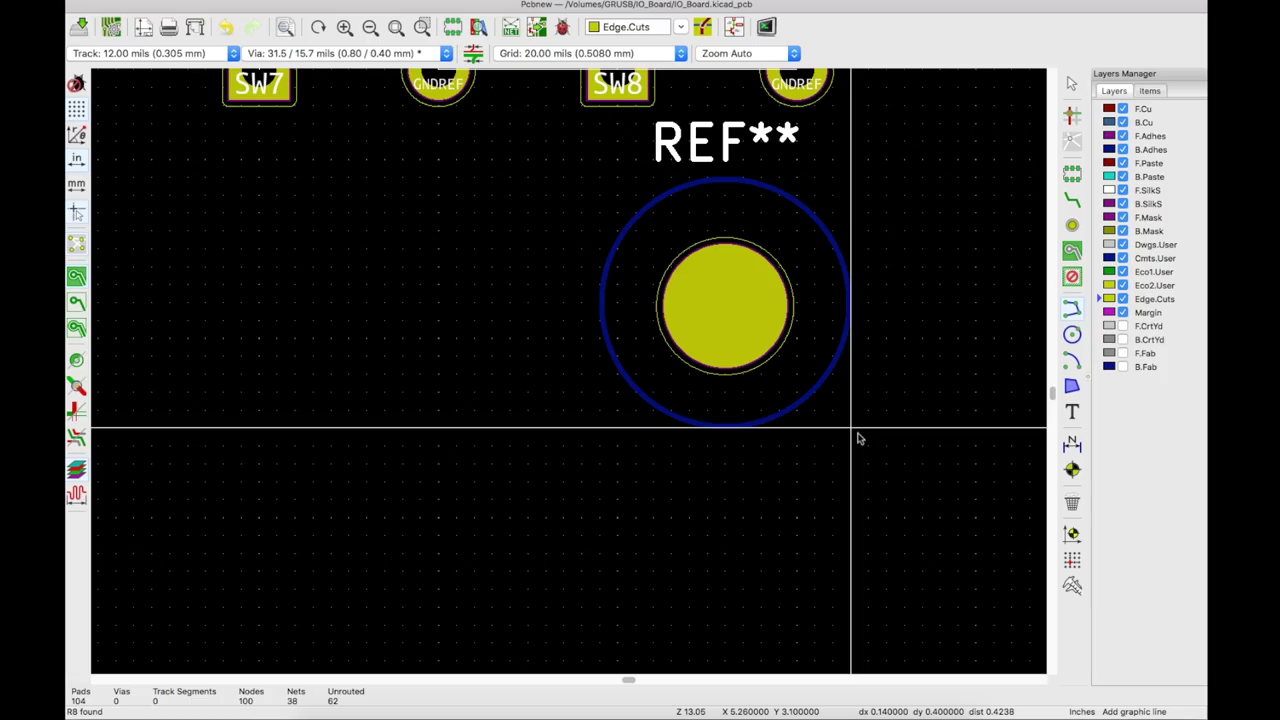
{"action": "scroll", "coordinate": [855, 436], "scroll_direction": "down", "scroll_amount": 5}
{"action": "scroll", "coordinate": [831, 463], "scroll_direction": "up", "scroll_amount": 4}
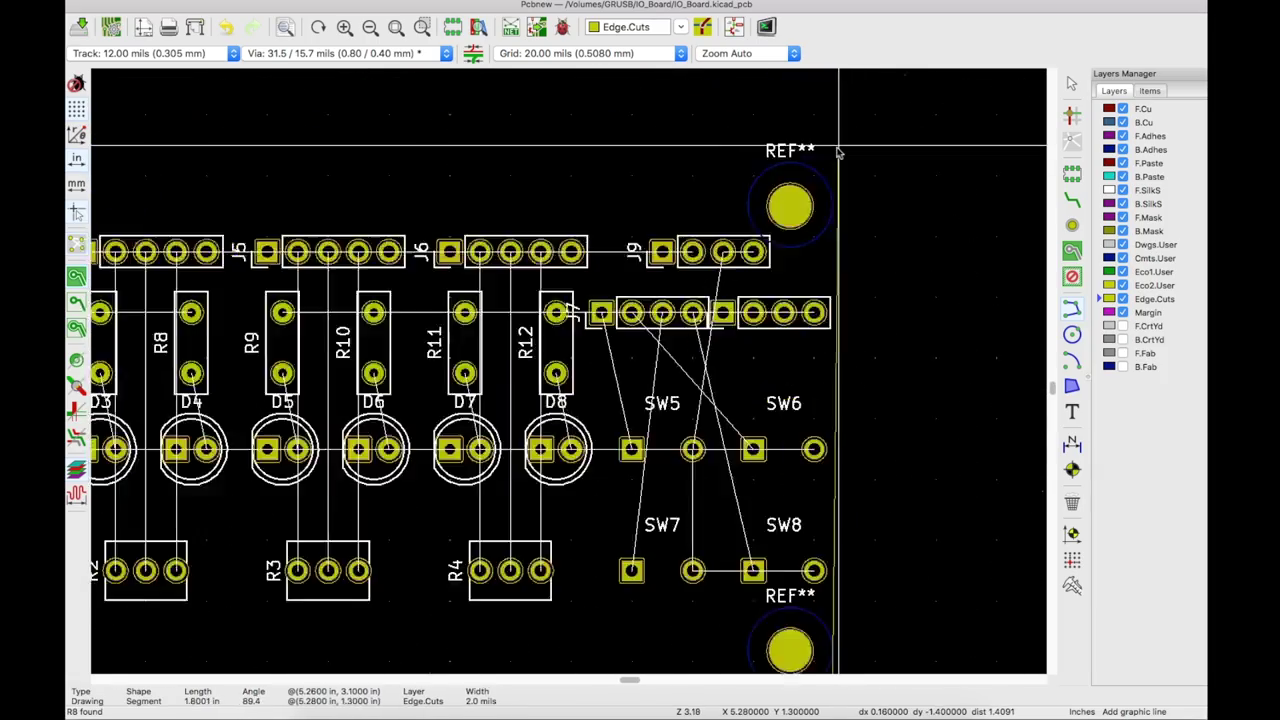
{"action": "scroll", "coordinate": [584, 217], "scroll_direction": "down", "scroll_amount": 5}
{"action": "scroll", "coordinate": [471, 234], "scroll_direction": "up", "scroll_amount": 4}
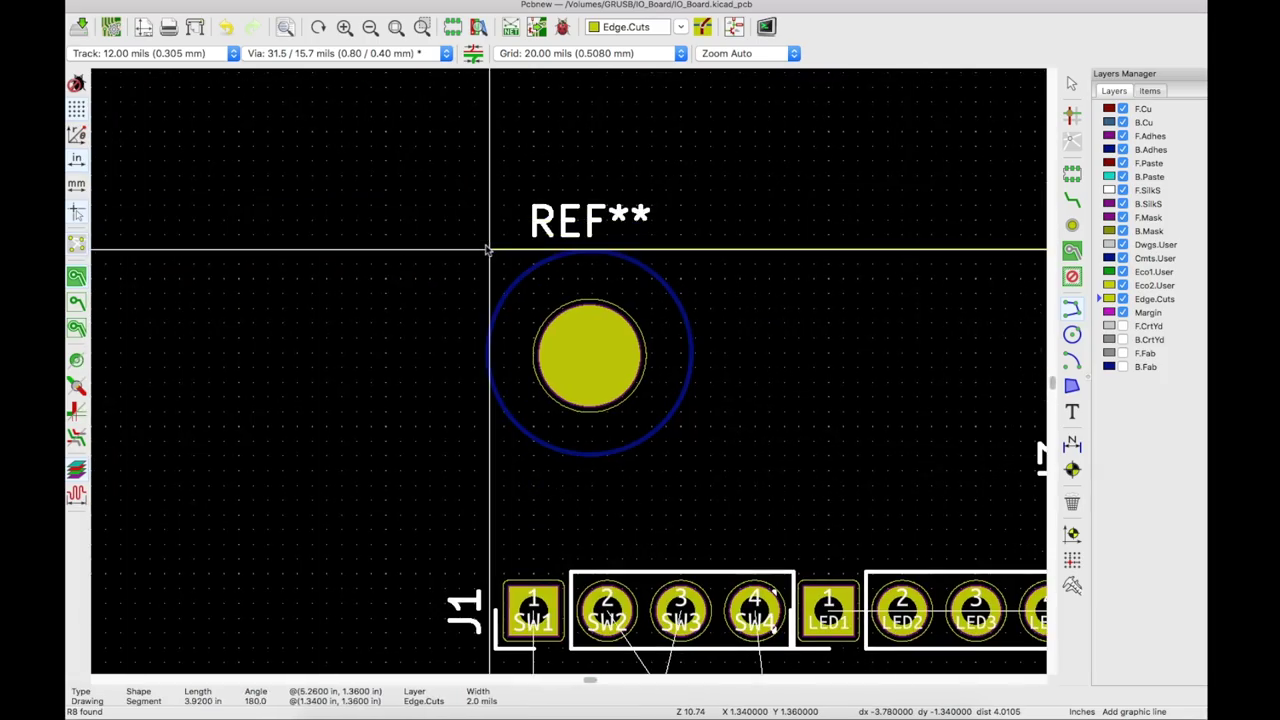
{"action": "scroll", "coordinate": [491, 251], "scroll_direction": "down", "scroll_amount": 4}
{"action": "scroll", "coordinate": [517, 320], "scroll_direction": "up", "scroll_amount": 5}
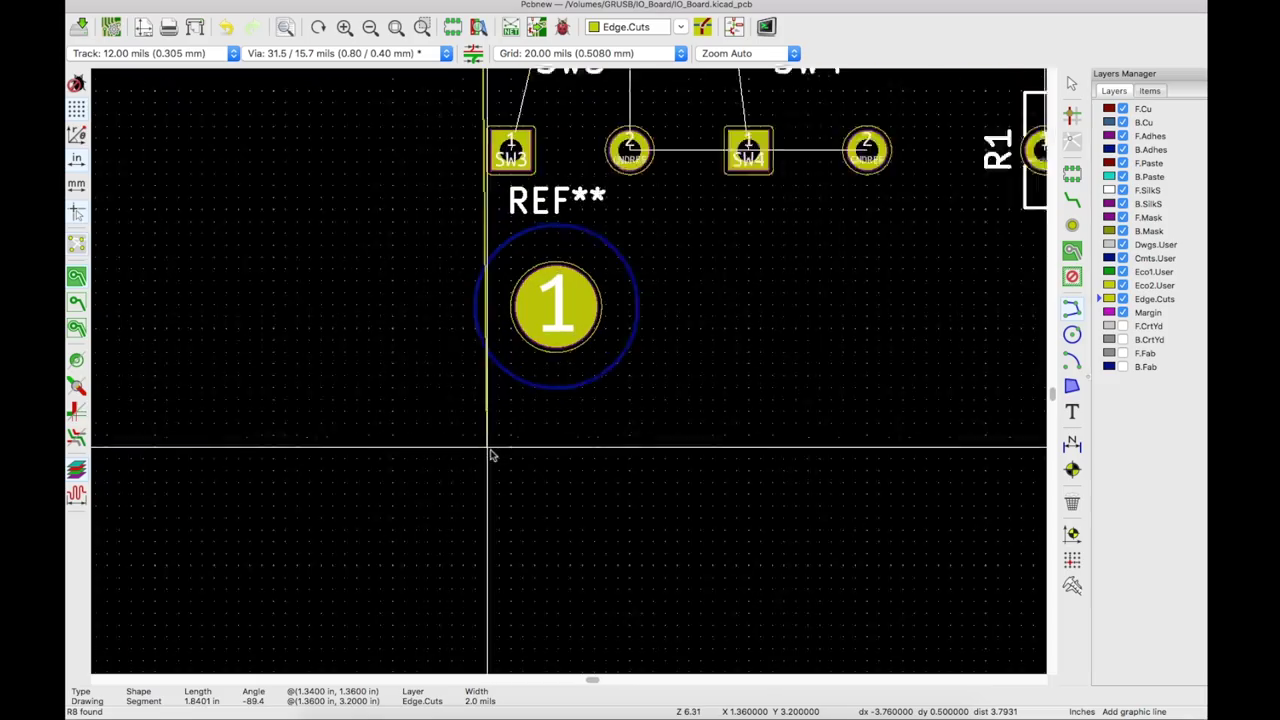
{"action": "left_click", "coordinate": [473, 378]}
{"action": "scroll", "coordinate": [440, 400], "scroll_direction": "down", "scroll_amount": 5}
{"action": "scroll", "coordinate": [846, 400], "scroll_direction": "up", "scroll_amount": 6}
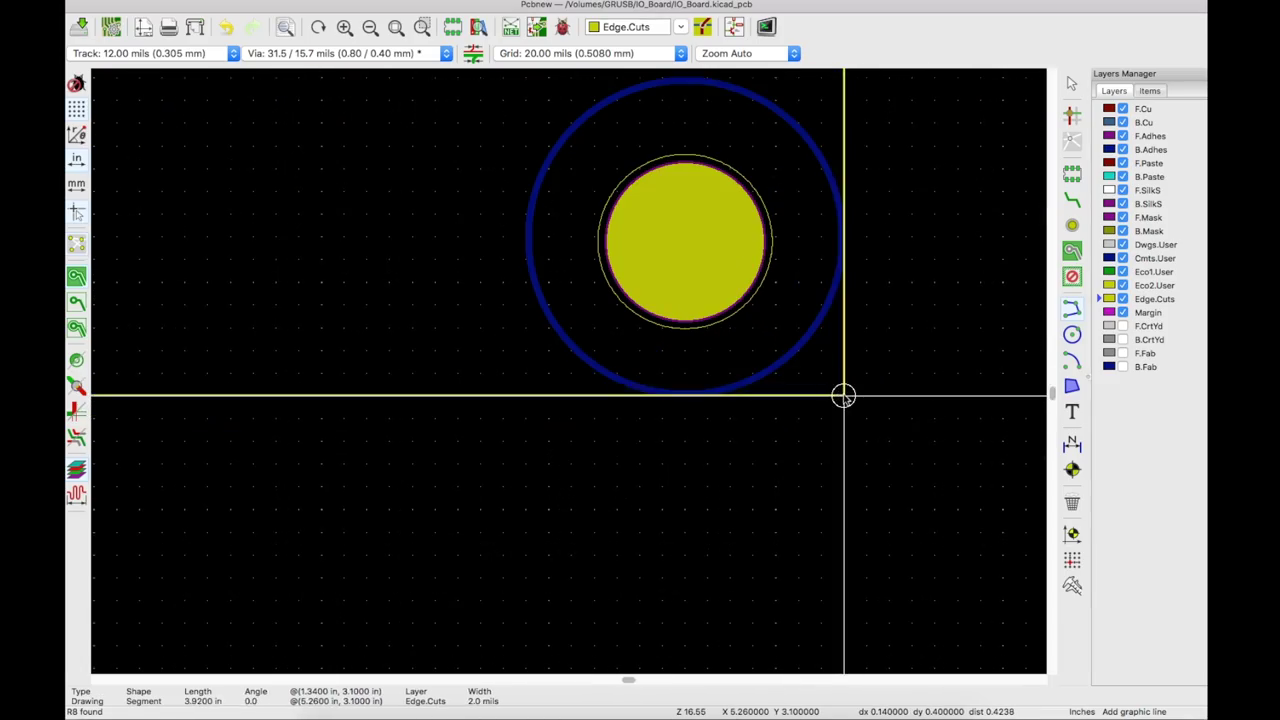
{"action": "double_click", "coordinate": [843, 396]}
{"action": "scroll", "coordinate": [843, 396], "scroll_direction": "down", "scroll_amount": 6}
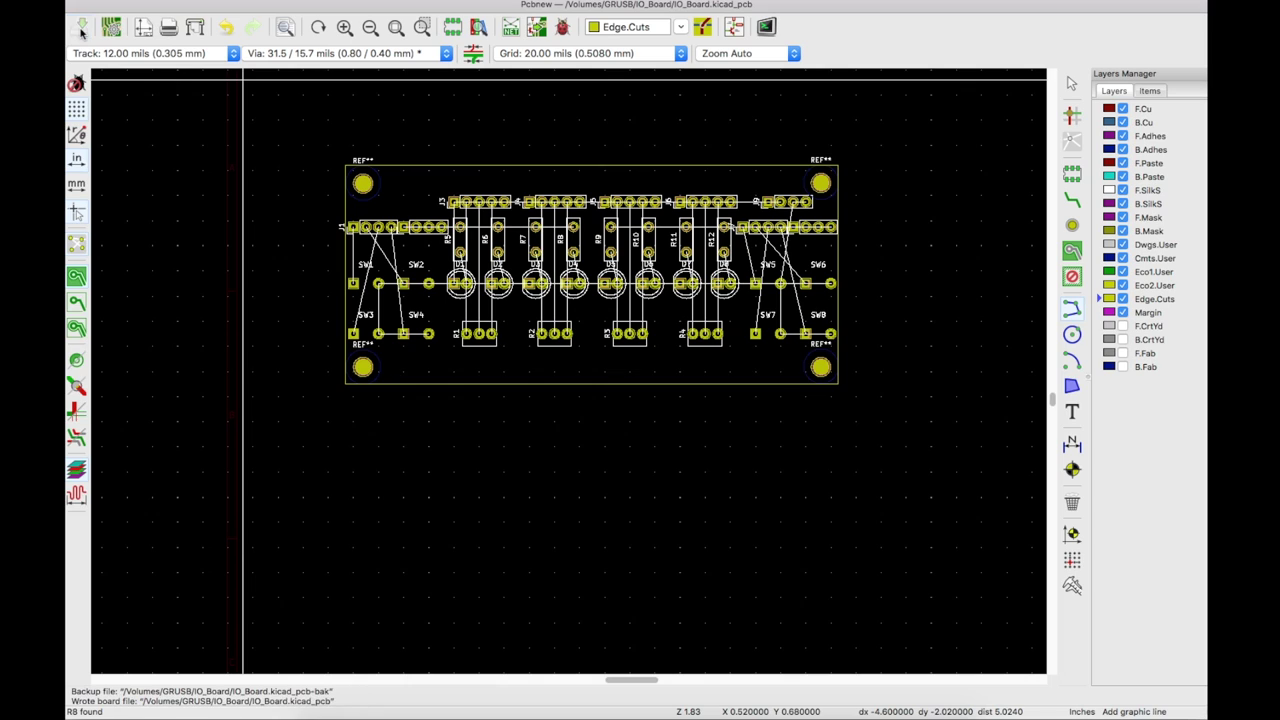
{"action": "scroll", "coordinate": [740, 290], "scroll_direction": "down", "scroll_amount": 1}
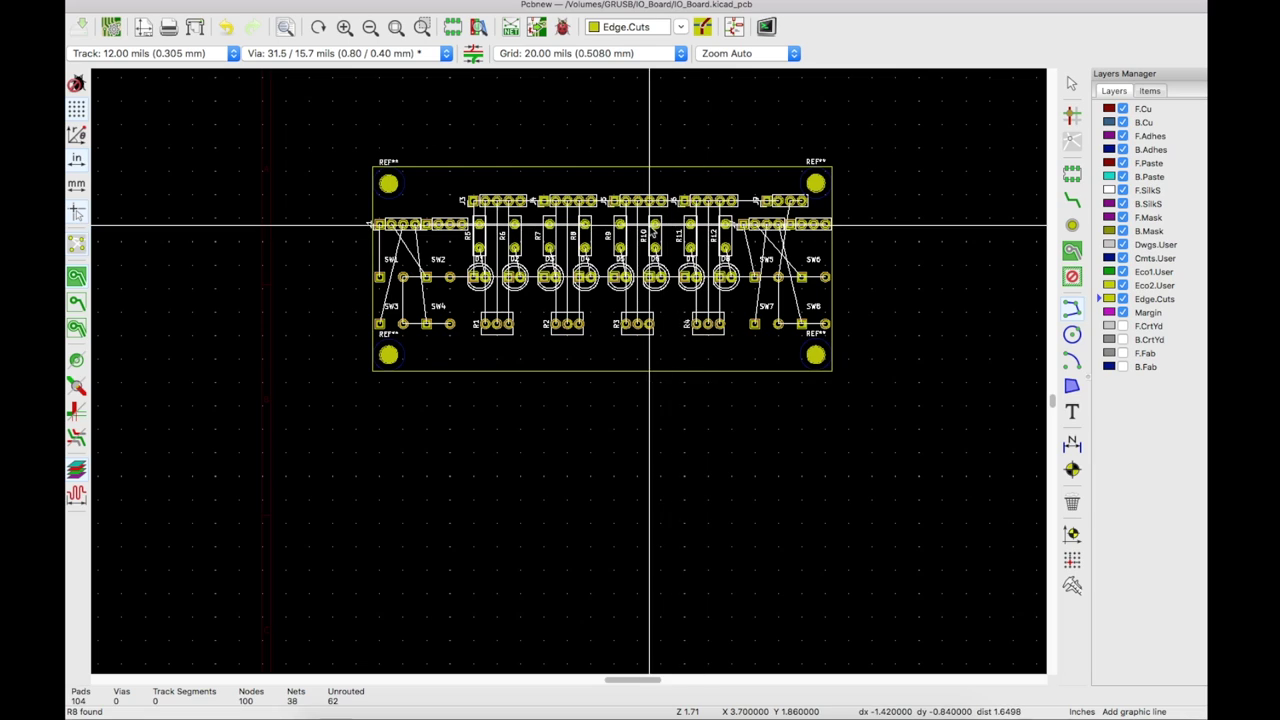
Switch to track routing with a 16 mil track width.
{"action": "scroll", "coordinate": [650, 225], "scroll_direction": "up", "scroll_amount": 2}
{"action": "left_click", "coordinate": [1072, 200]}
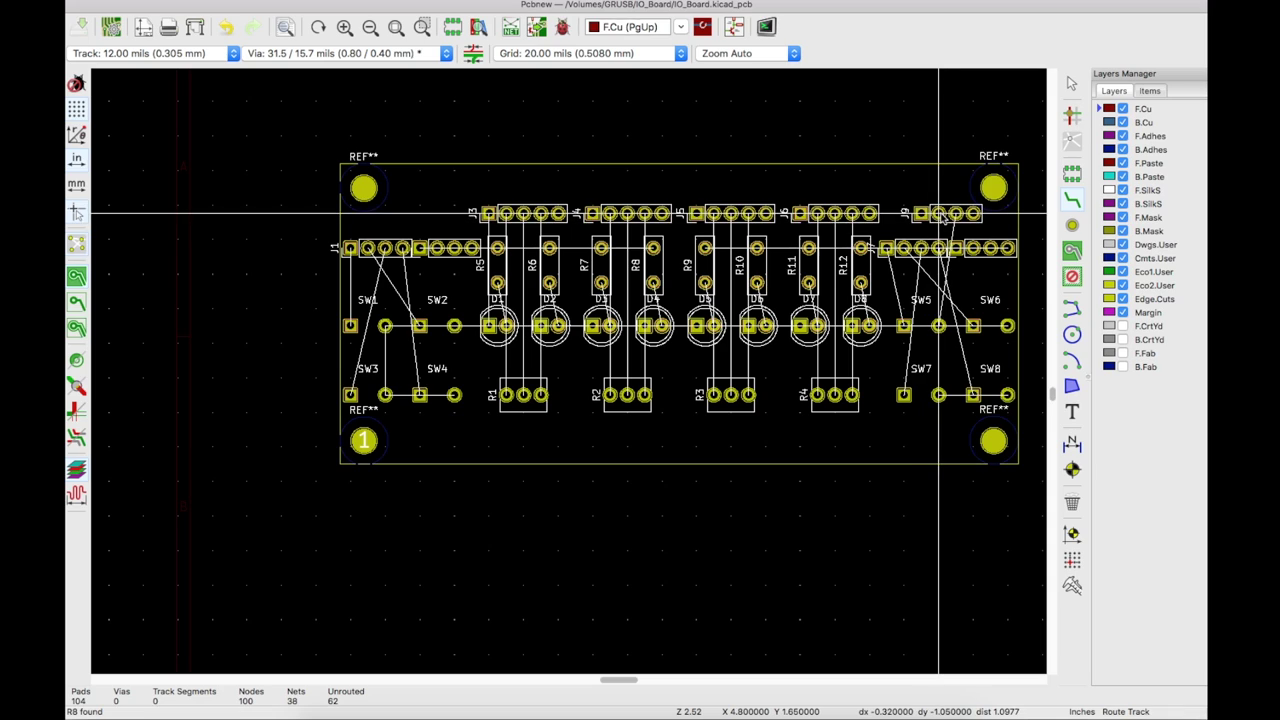
{"action": "left_click", "coordinate": [117, 55]}
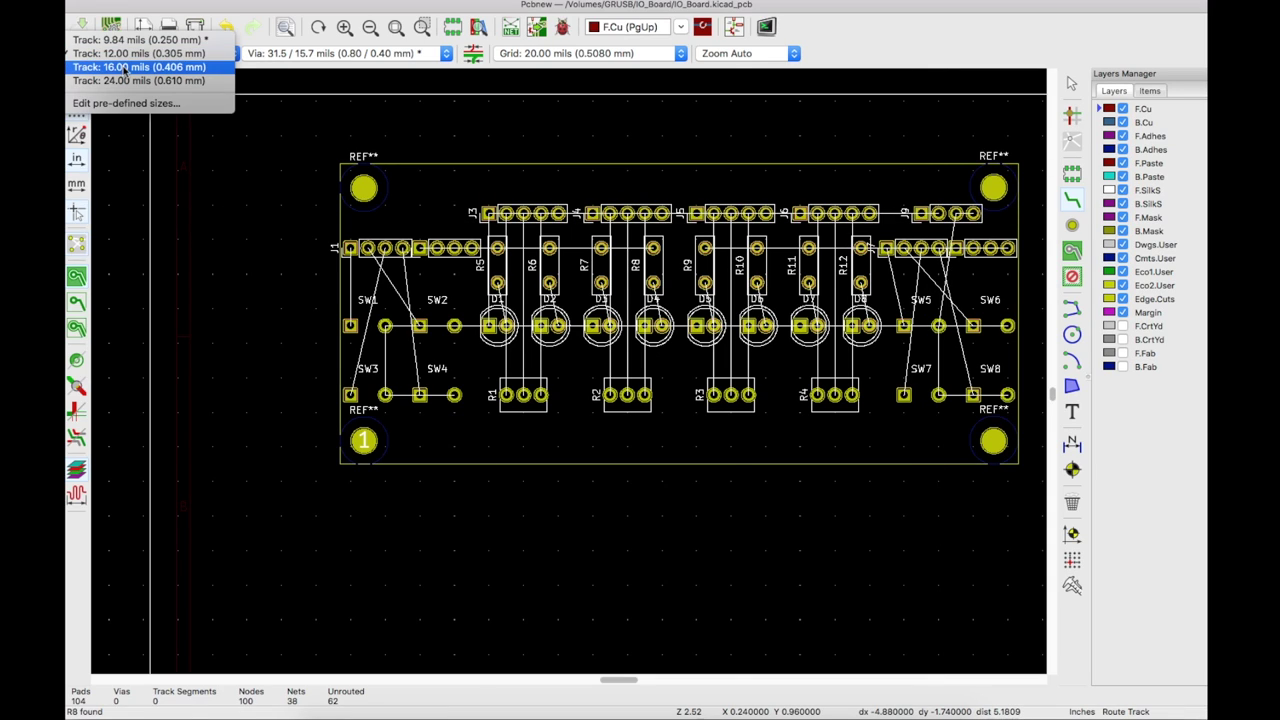
{"action": "left_click", "coordinate": [125, 67]}
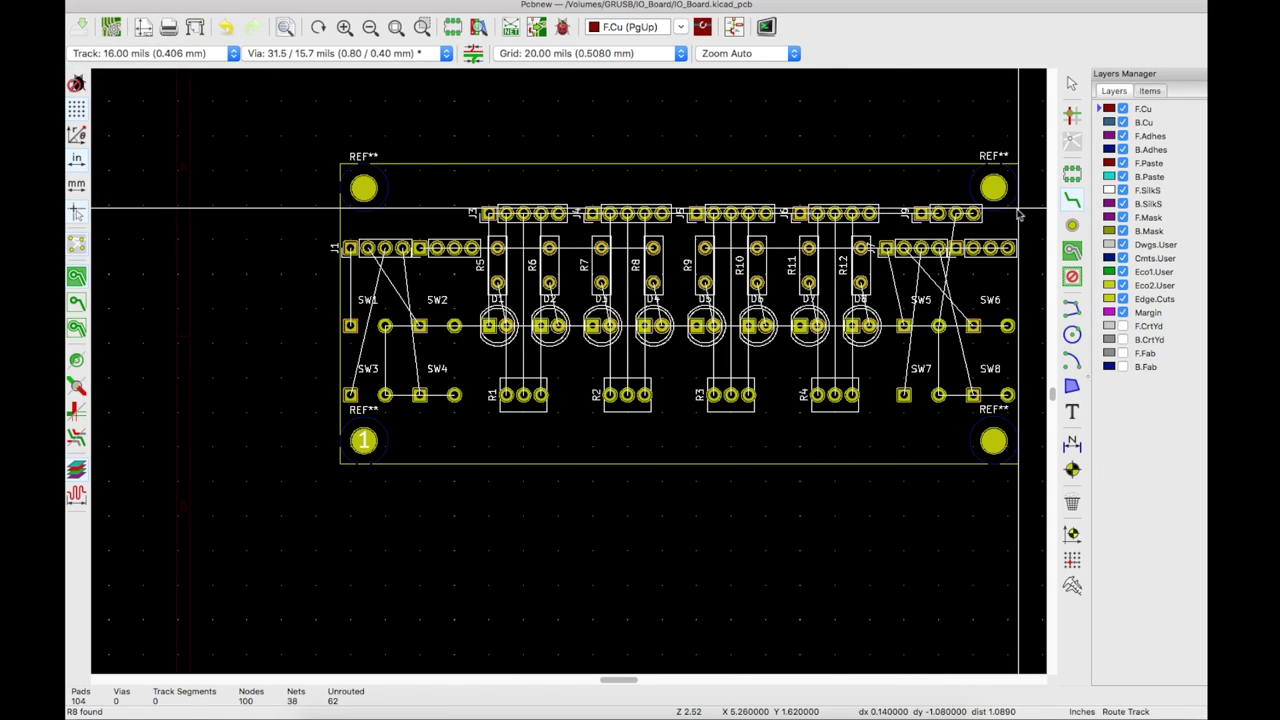
Route a VCC track joining J9 pad 2 to J9 pad 1.
{"action": "scroll", "coordinate": [1037, 213], "scroll_direction": "up", "scroll_amount": 8}
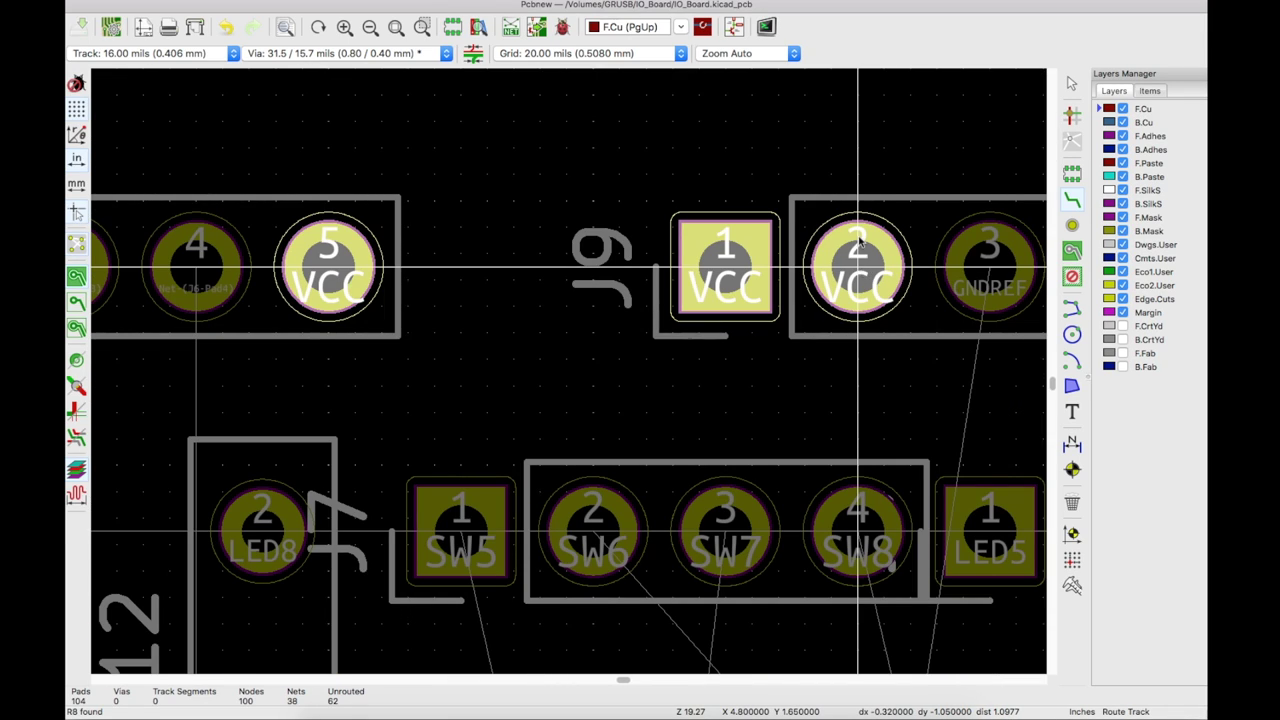
{"action": "left_click", "coordinate": [860, 240]}
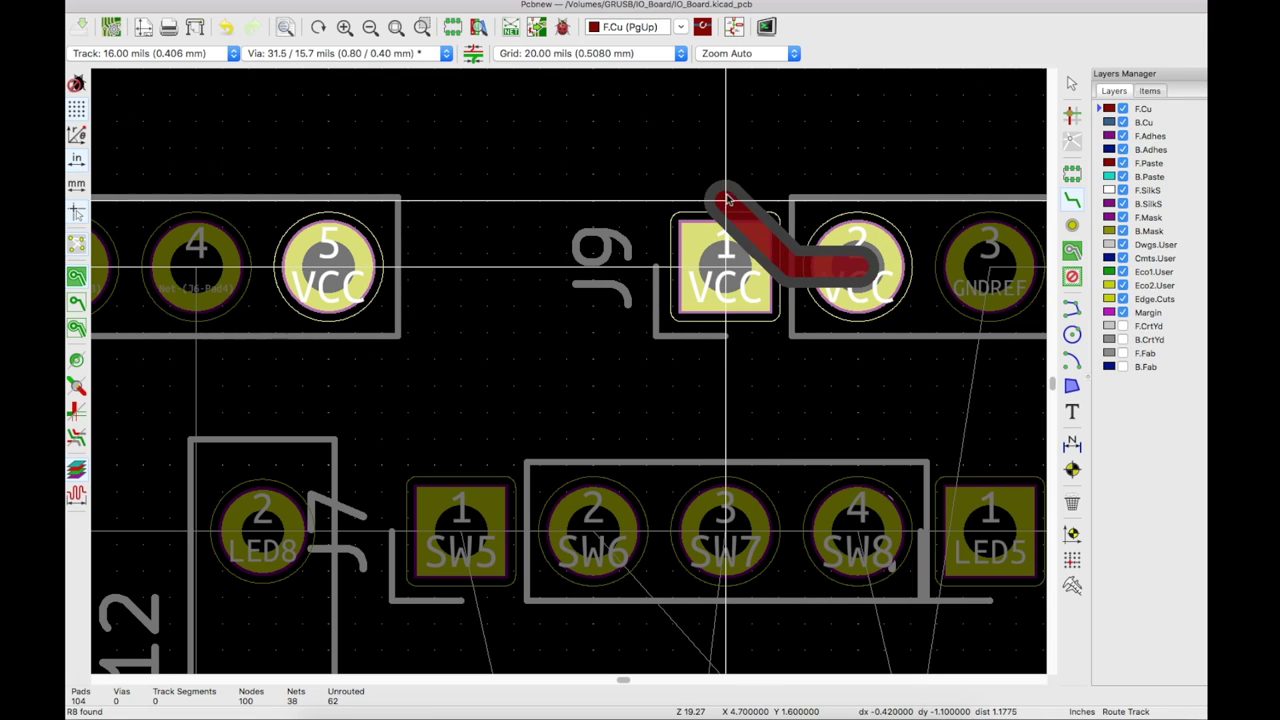
{"action": "left_click", "coordinate": [726, 268]}
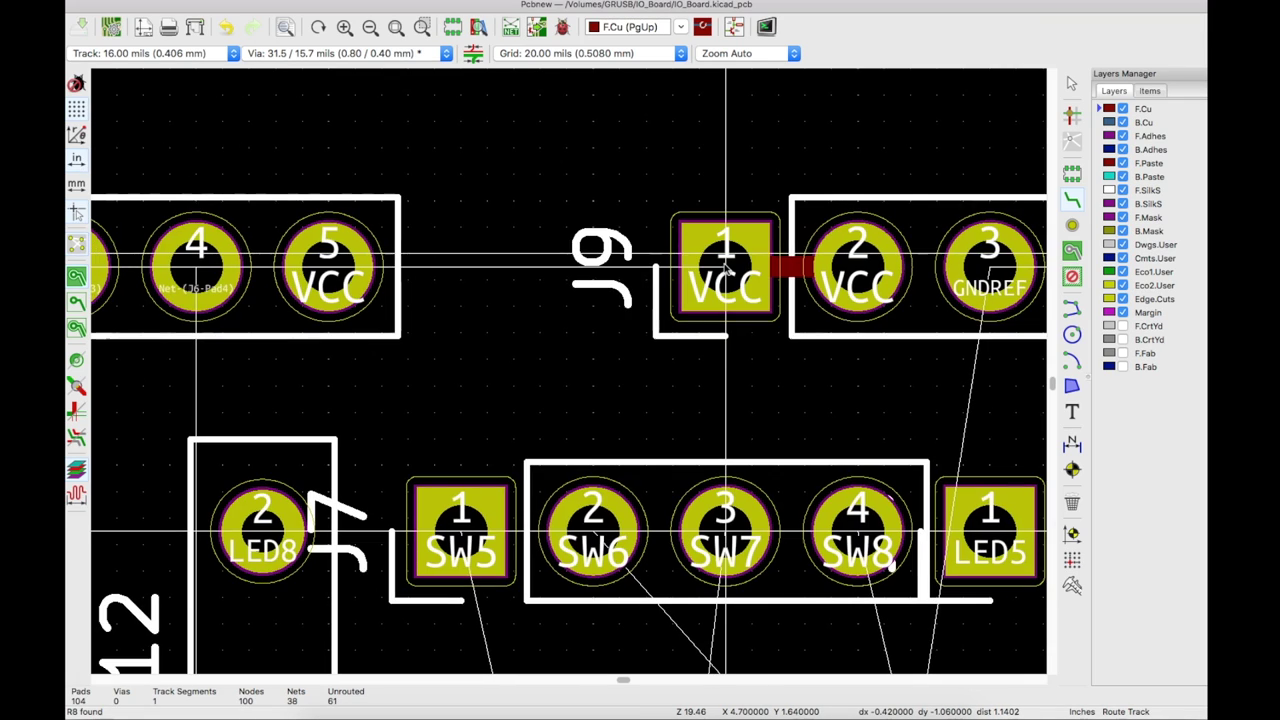
{"action": "scroll", "coordinate": [812, 268], "scroll_direction": "up", "scroll_amount": 2}
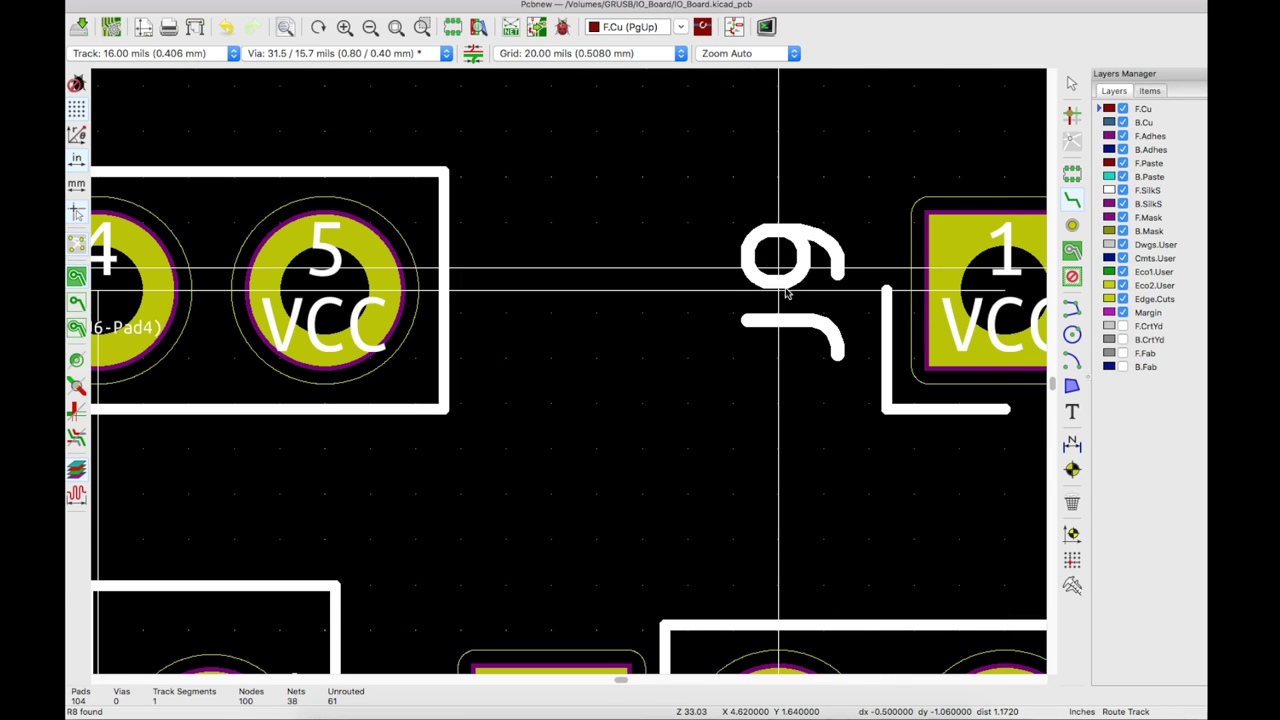
{"action": "scroll", "coordinate": [812, 268], "scroll_direction": "down", "scroll_amount": 3}
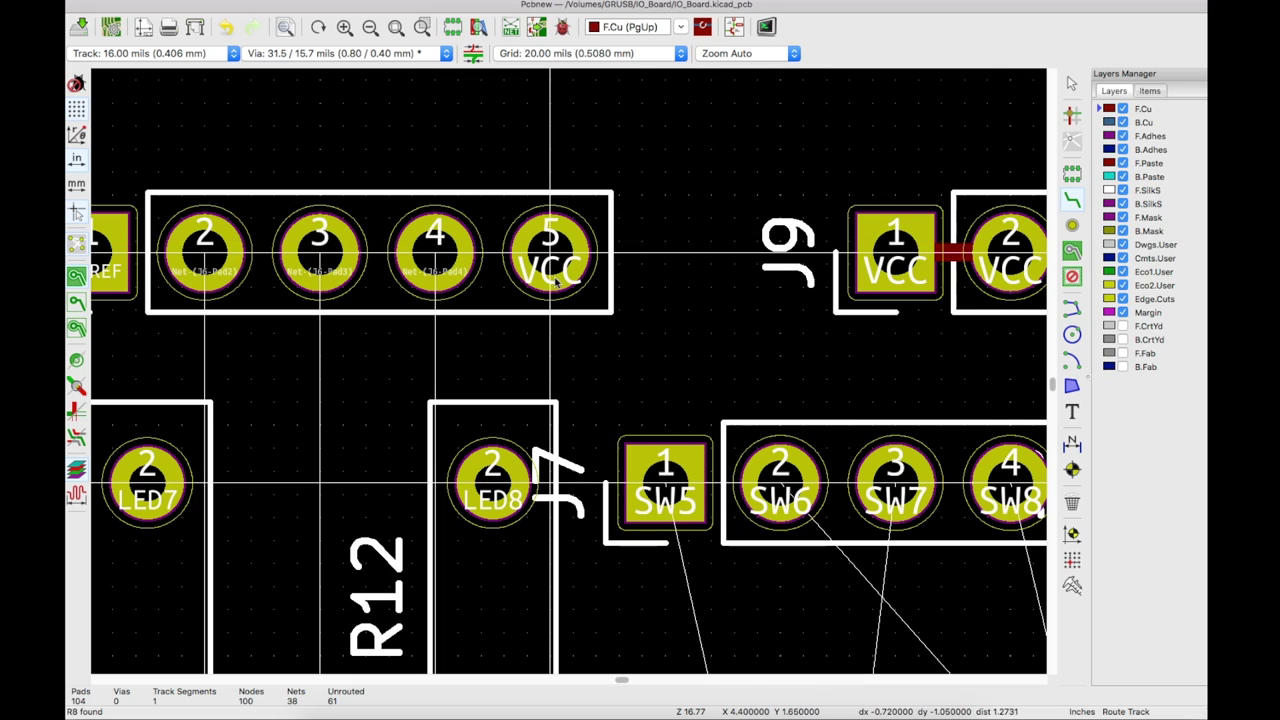
{"action": "scroll", "coordinate": [550, 255], "scroll_direction": "up", "scroll_amount": 3}
{"action": "scroll", "coordinate": [550, 255], "scroll_direction": "down", "scroll_amount": 3}
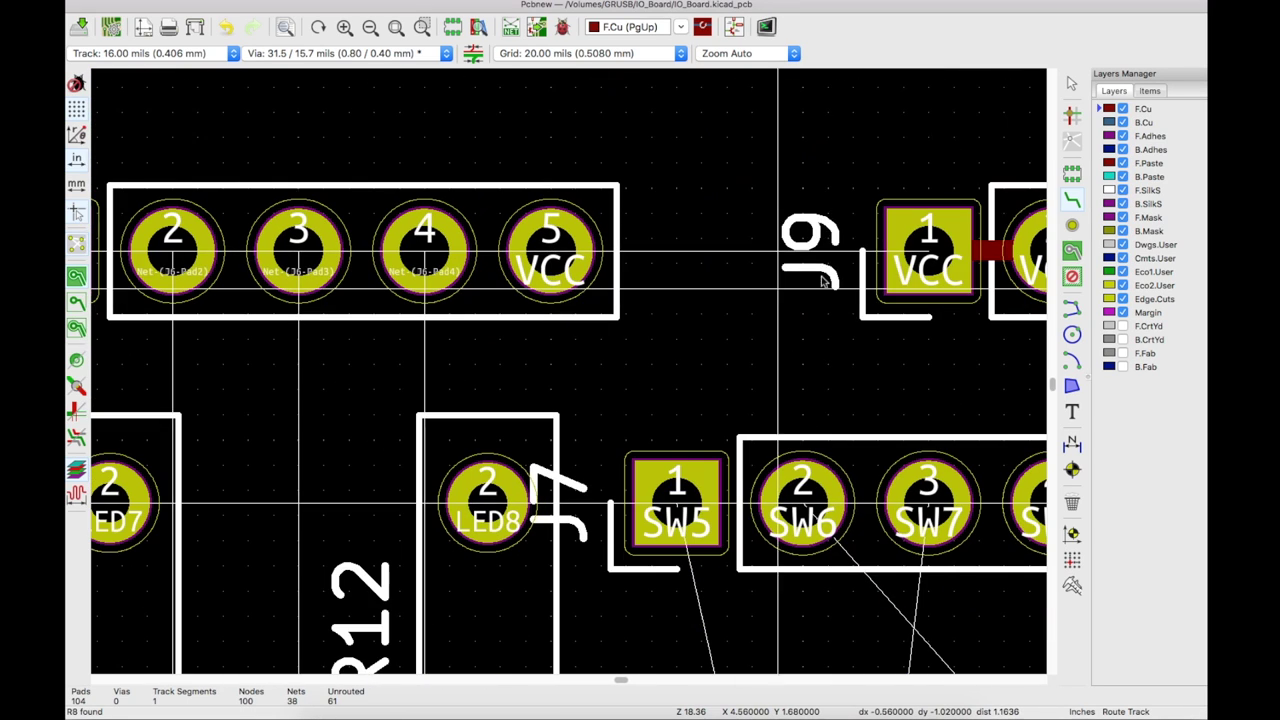
Route VCC from J9 pad 1 to J6 pad 5 and begin a track at J3 pad 5.
{"action": "left_click", "coordinate": [930, 250]}
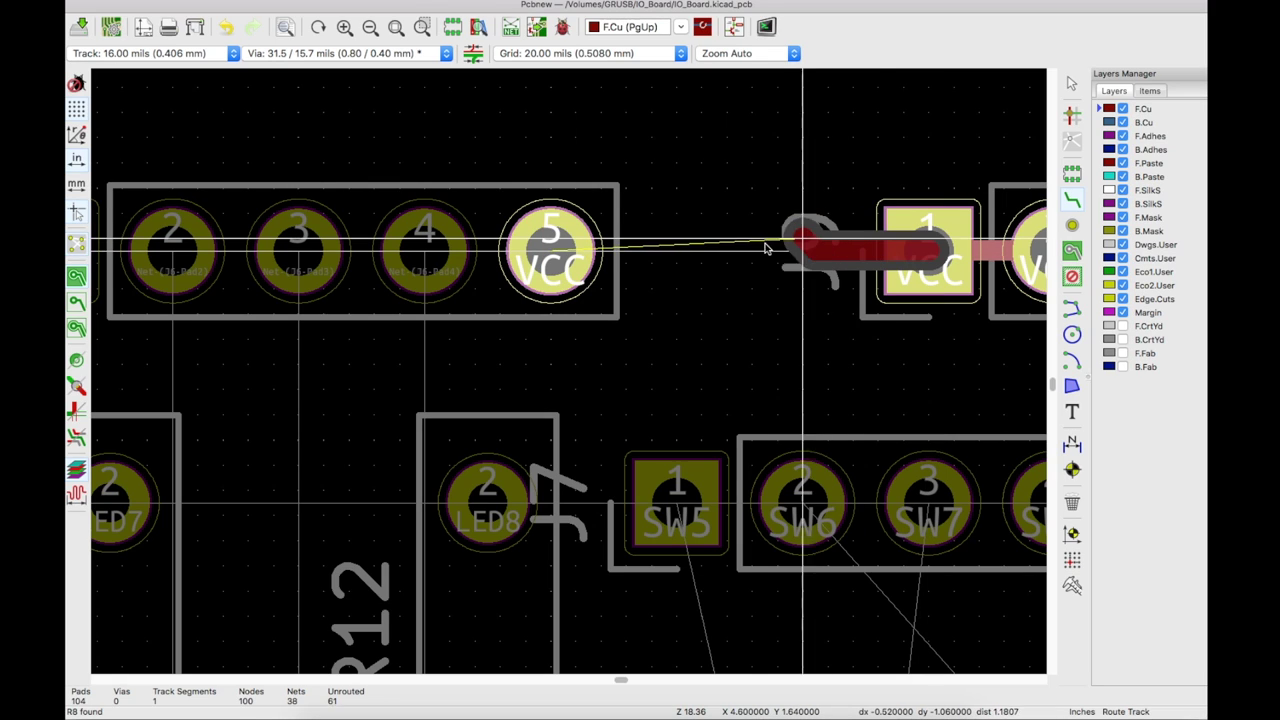
{"action": "left_click", "coordinate": [560, 257]}
{"action": "scroll", "coordinate": [560, 257], "scroll_direction": "down", "scroll_amount": 8}
{"action": "scroll", "coordinate": [194, 171], "scroll_direction": "up", "scroll_amount": 5}
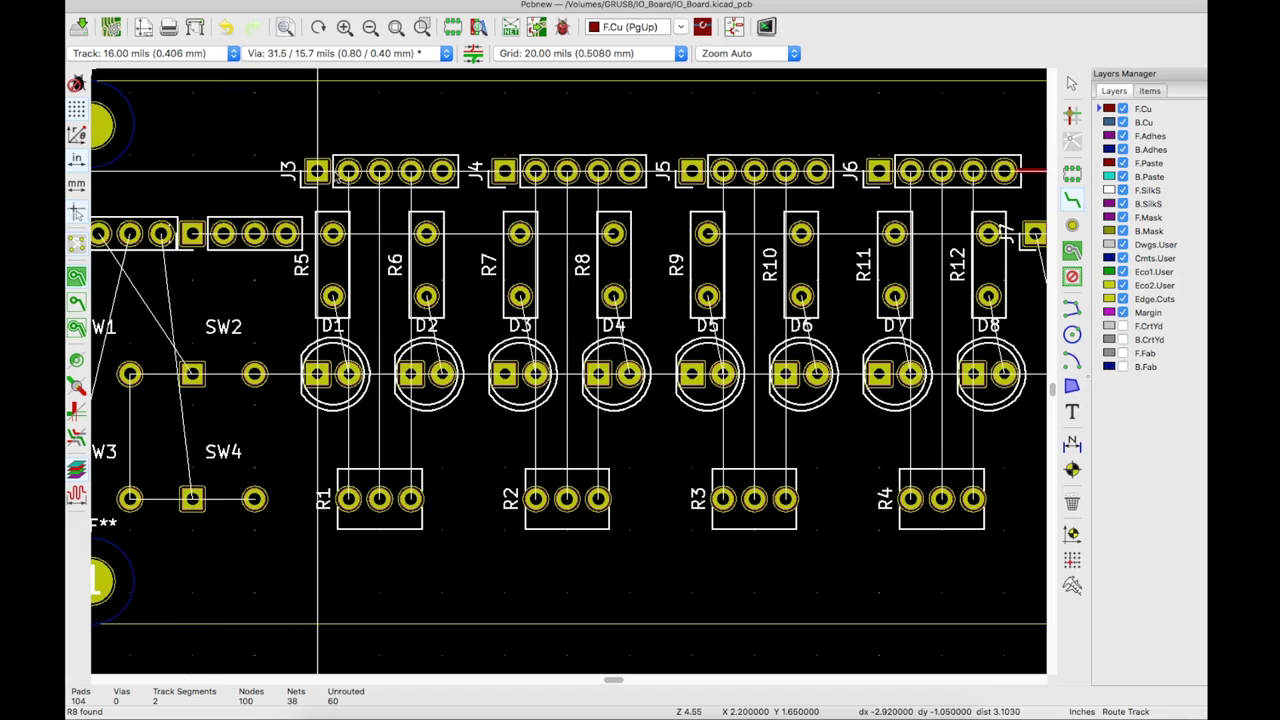
{"action": "scroll", "coordinate": [388, 172], "scroll_direction": "up", "scroll_amount": 4}
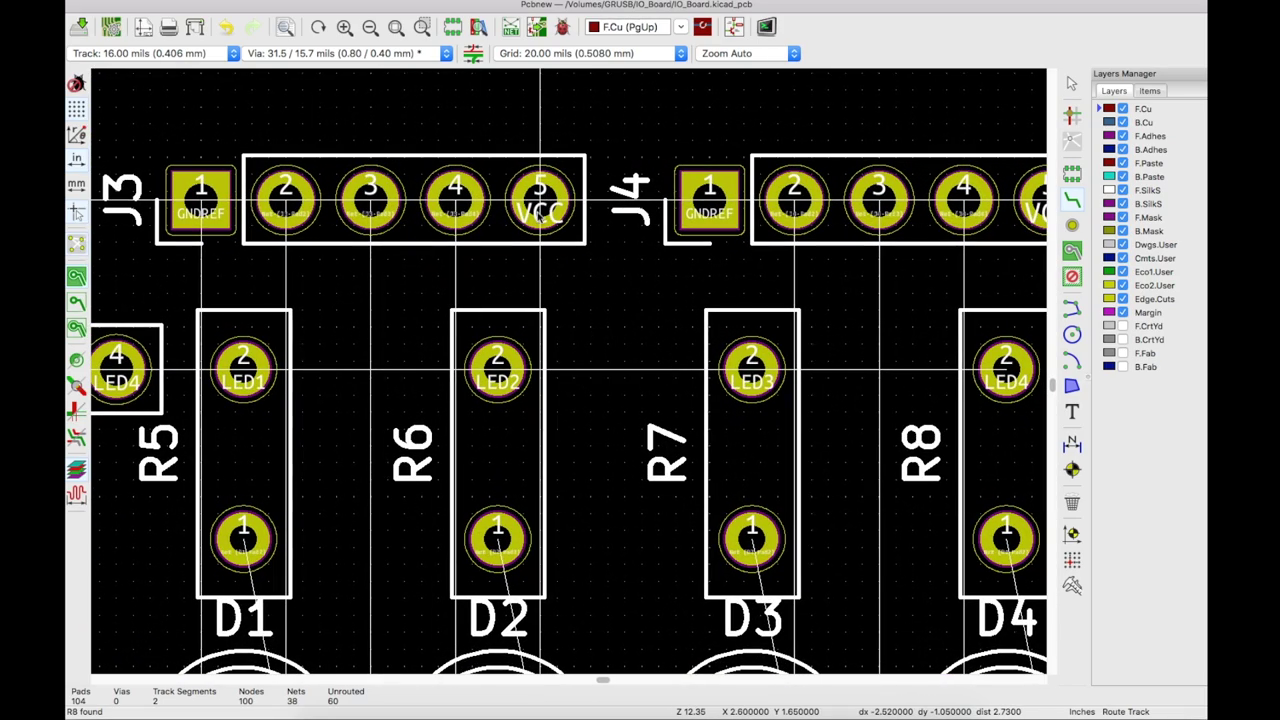
{"action": "left_click", "coordinate": [542, 206]}
{"action": "scroll", "coordinate": [543, 210], "scroll_direction": "down", "scroll_amount": 1}
On a 5 mil grid, route a VCC track from J3's VCC pad to J4 pad 5.
{"action": "key", "text": "n"}
{"action": "key", "text": "n"}
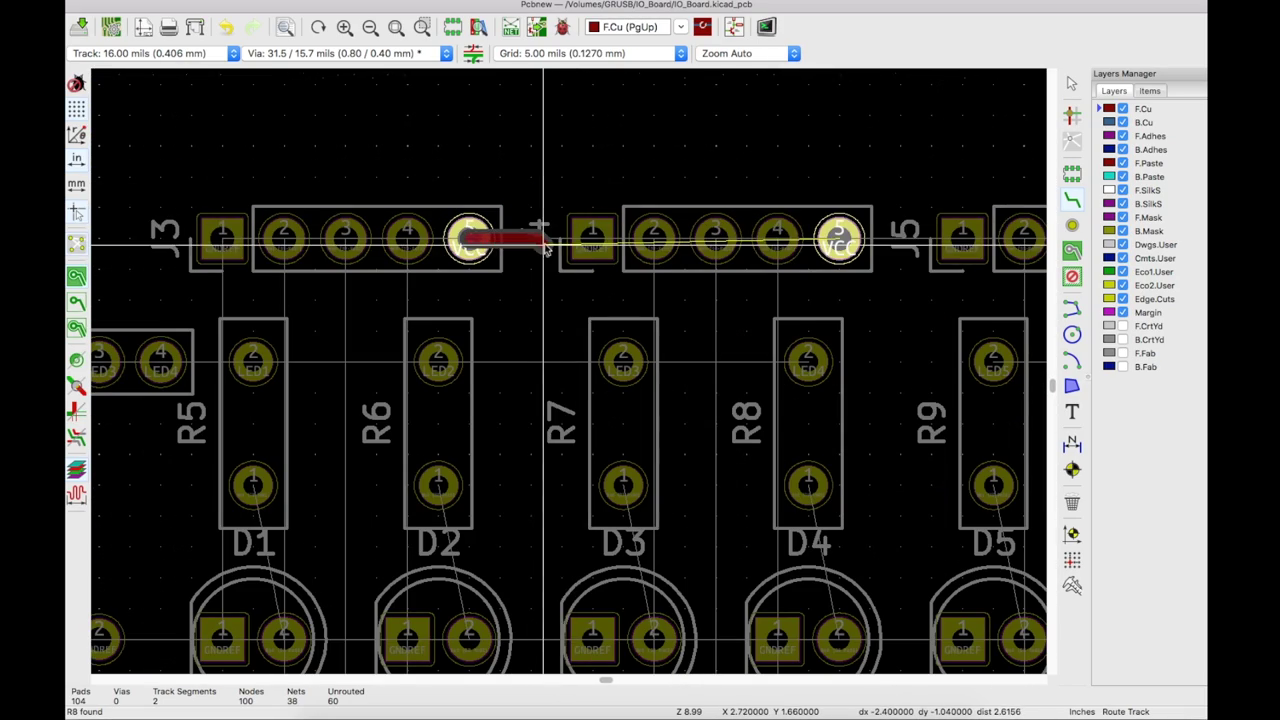
{"action": "key", "text": "Escape"}
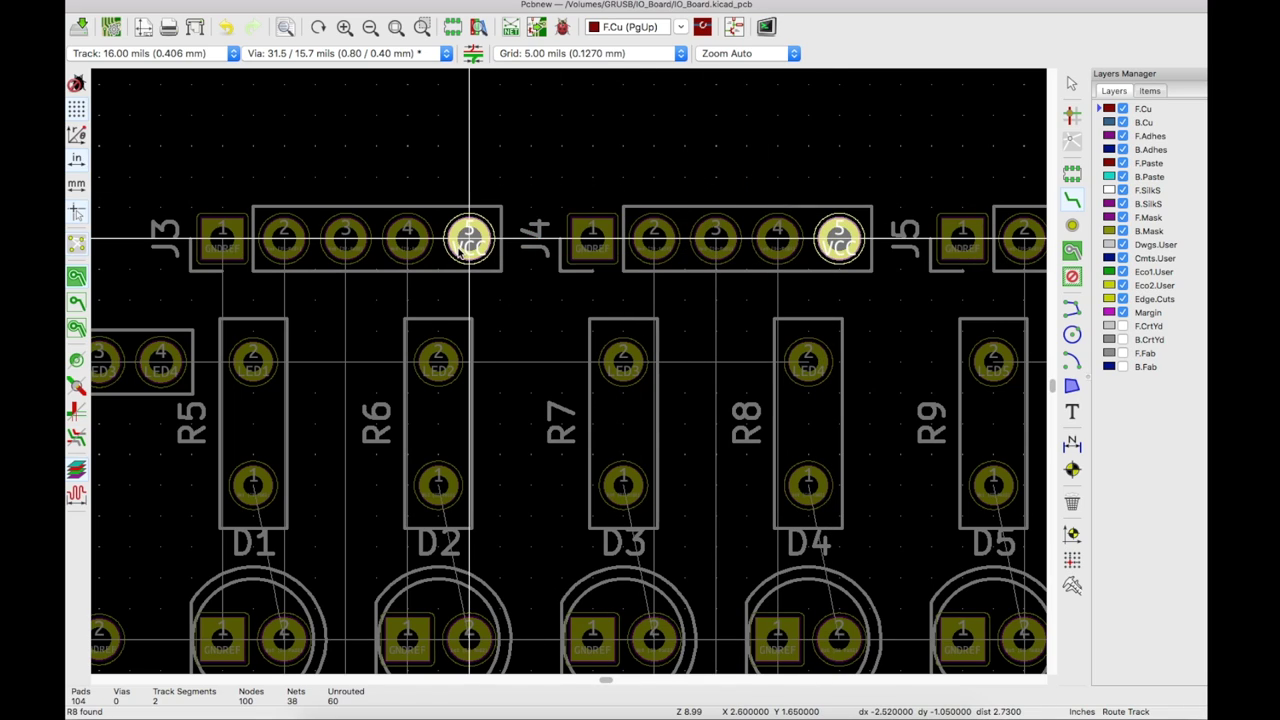
{"action": "left_click", "coordinate": [462, 246]}
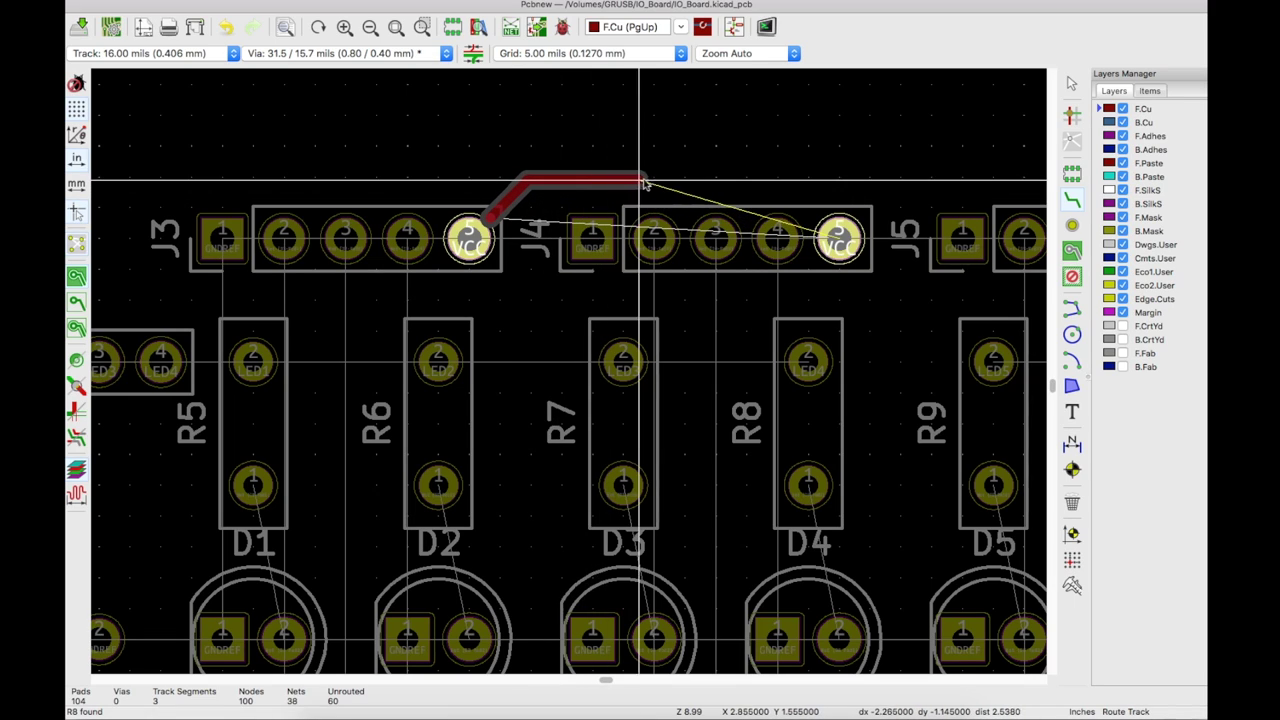
{"action": "double_click", "coordinate": [810, 210]}
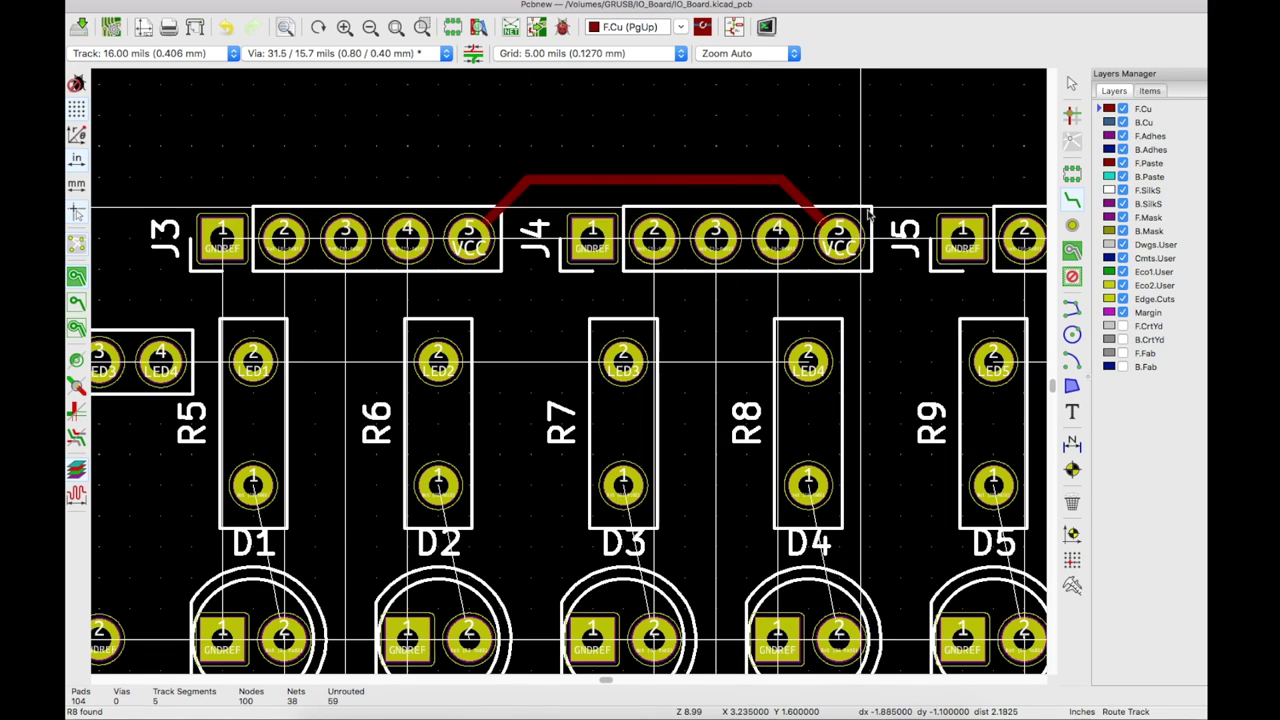
{"action": "scroll", "coordinate": [809, 209], "scroll_direction": "up", "scroll_amount": 1}
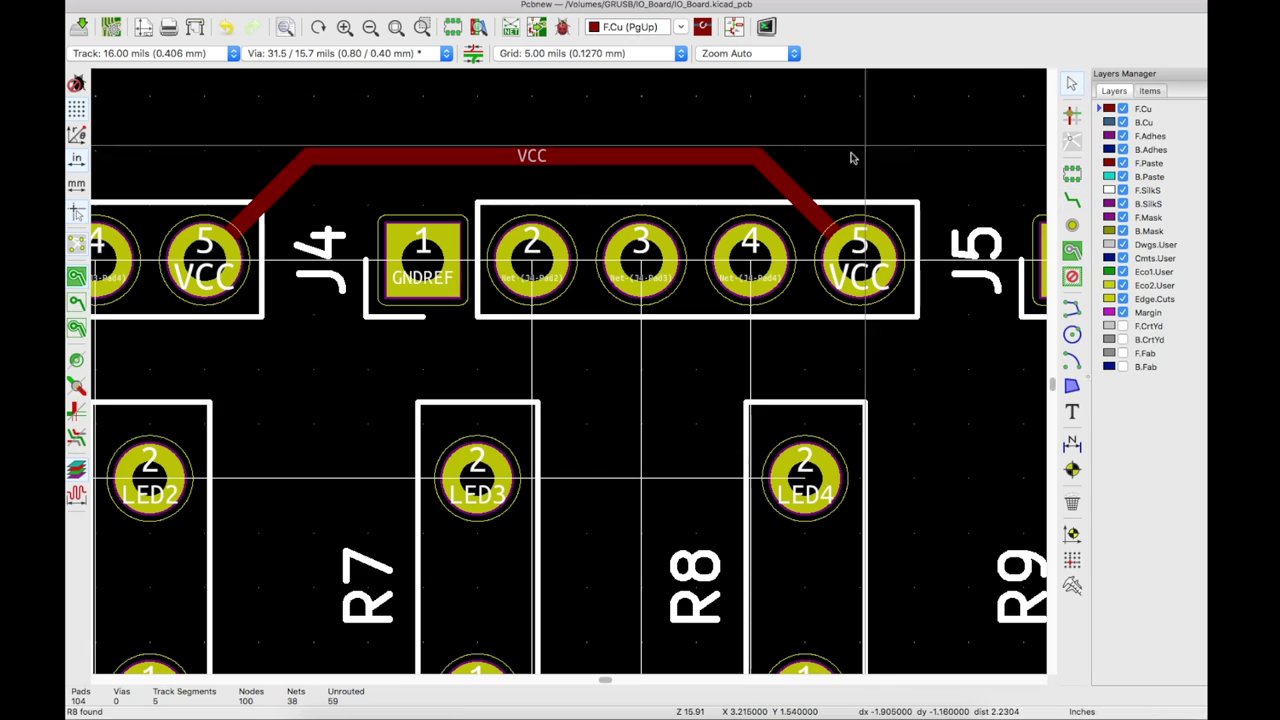
Drag the diagonal J3–J4 VCC segment into a new position in 45-degree mode.
{"action": "left_click", "coordinate": [797, 198]}
{"action": "right_click", "coordinate": [800, 201]}
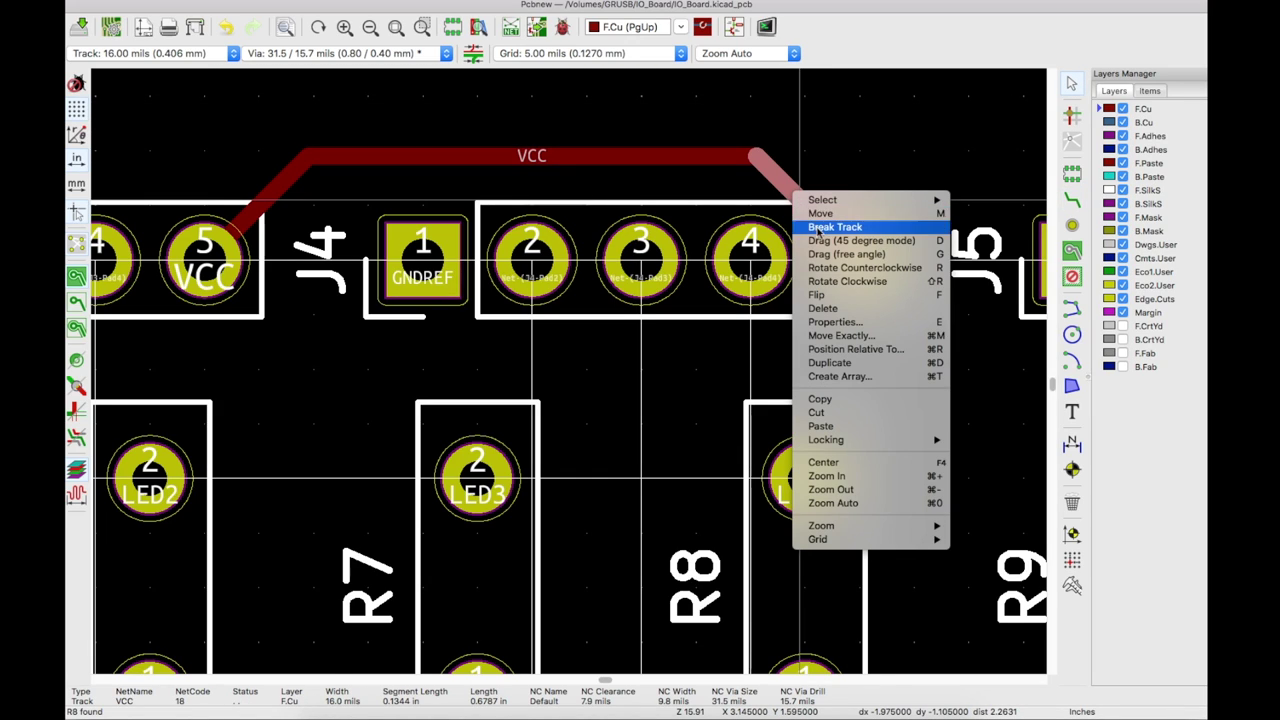
{"action": "left_click", "coordinate": [842, 243]}
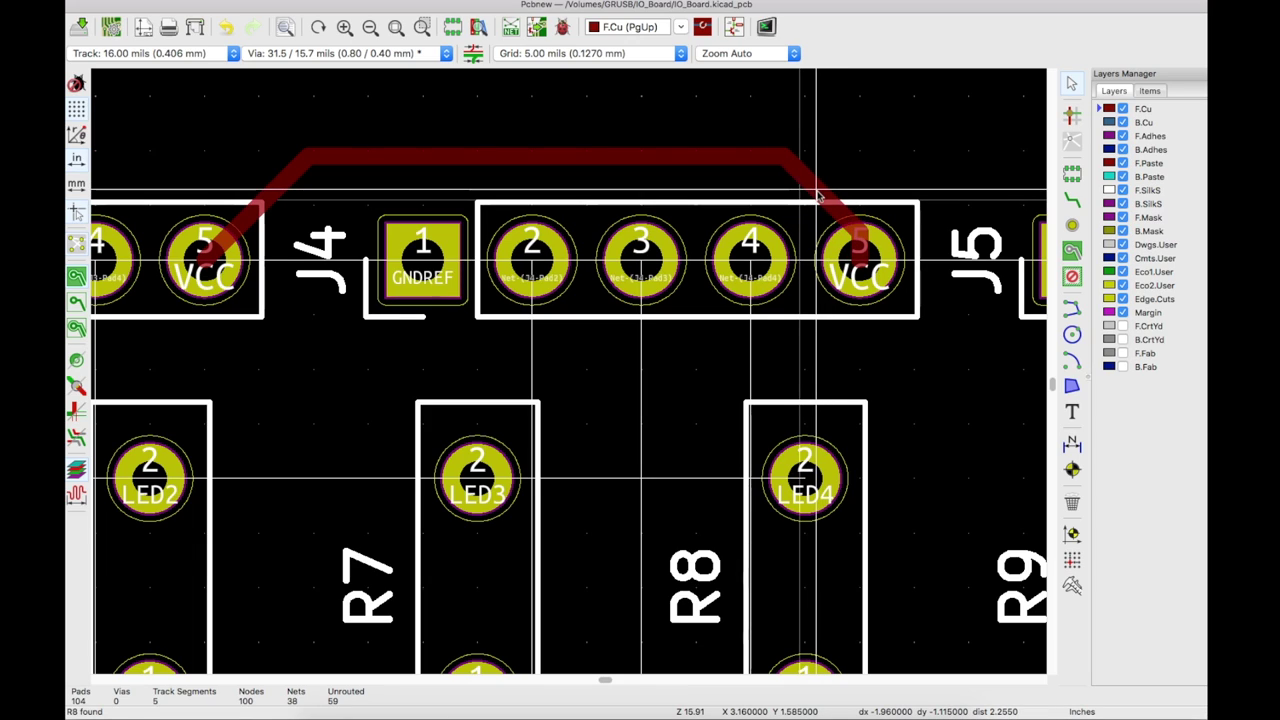
{"action": "left_click", "coordinate": [818, 190]}
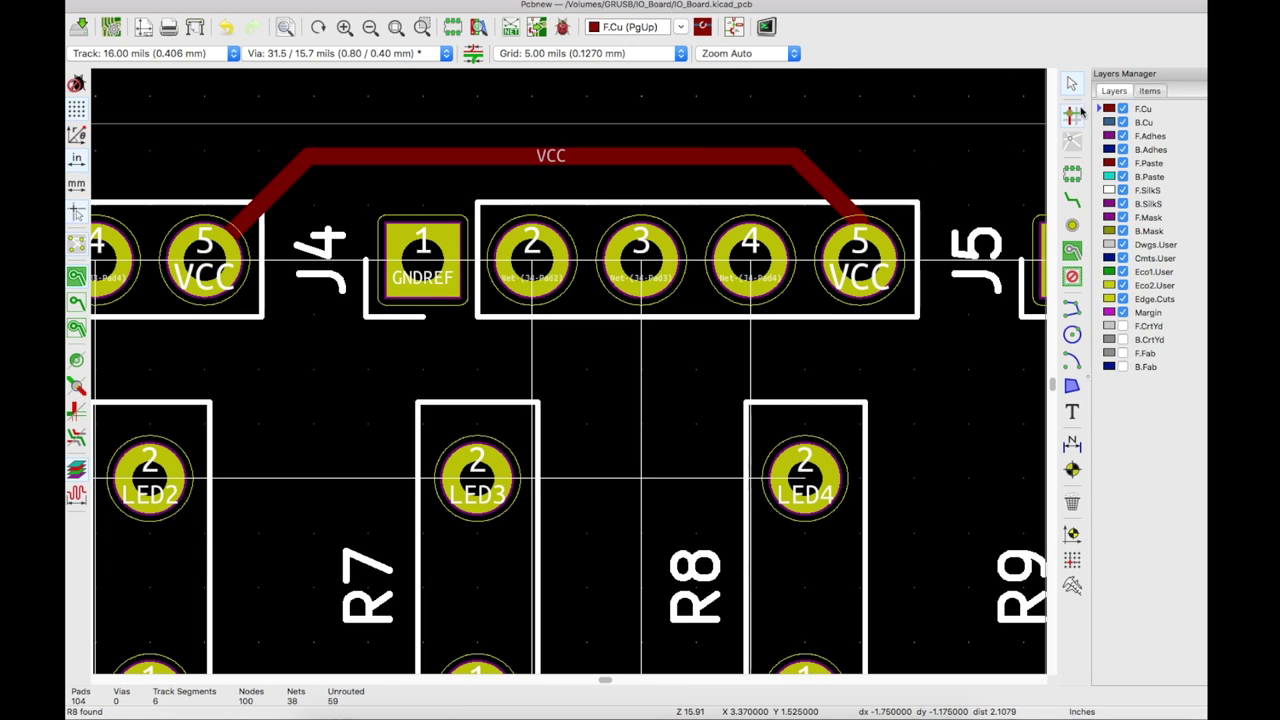
Route a VCC track chaining J4's VCC pad through J5 to J6.
{"action": "left_click", "coordinate": [1072, 199]}
{"action": "scroll", "coordinate": [560, 370], "scroll_direction": "down", "scroll_amount": 5}
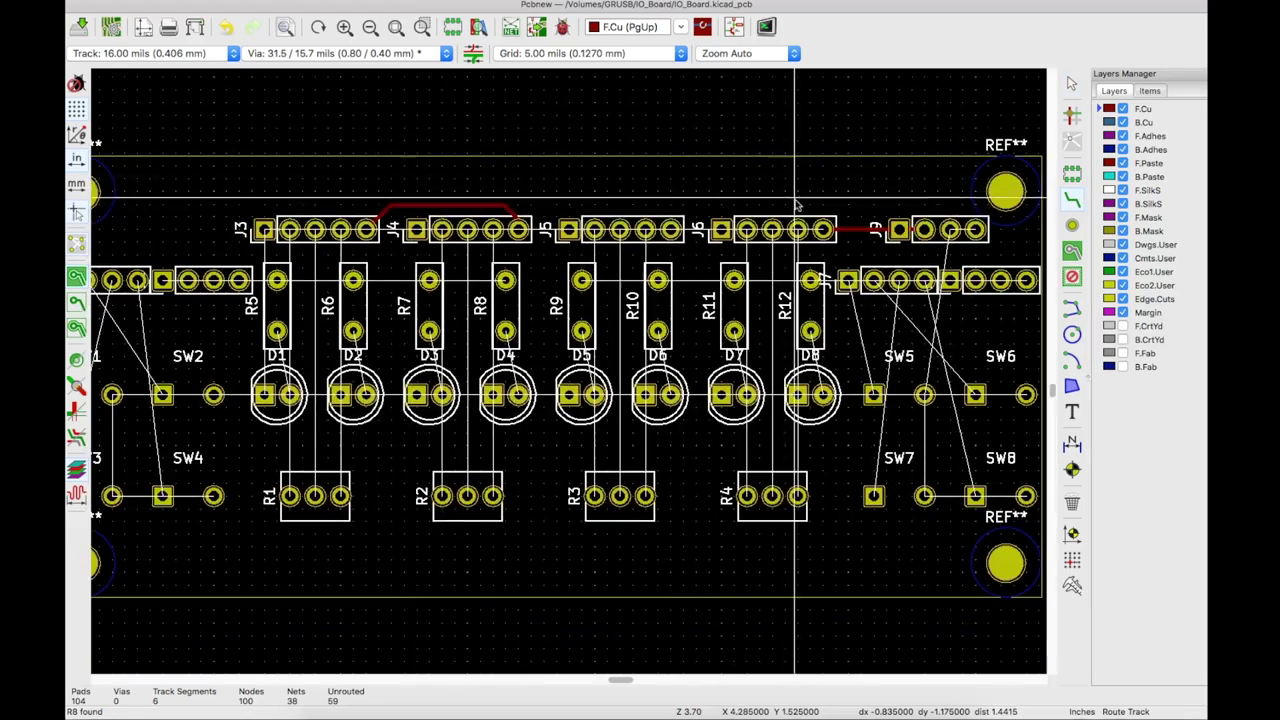
{"action": "scroll", "coordinate": [400, 260], "scroll_direction": "up", "scroll_amount": 5}
{"action": "left_click", "coordinate": [228, 262]}
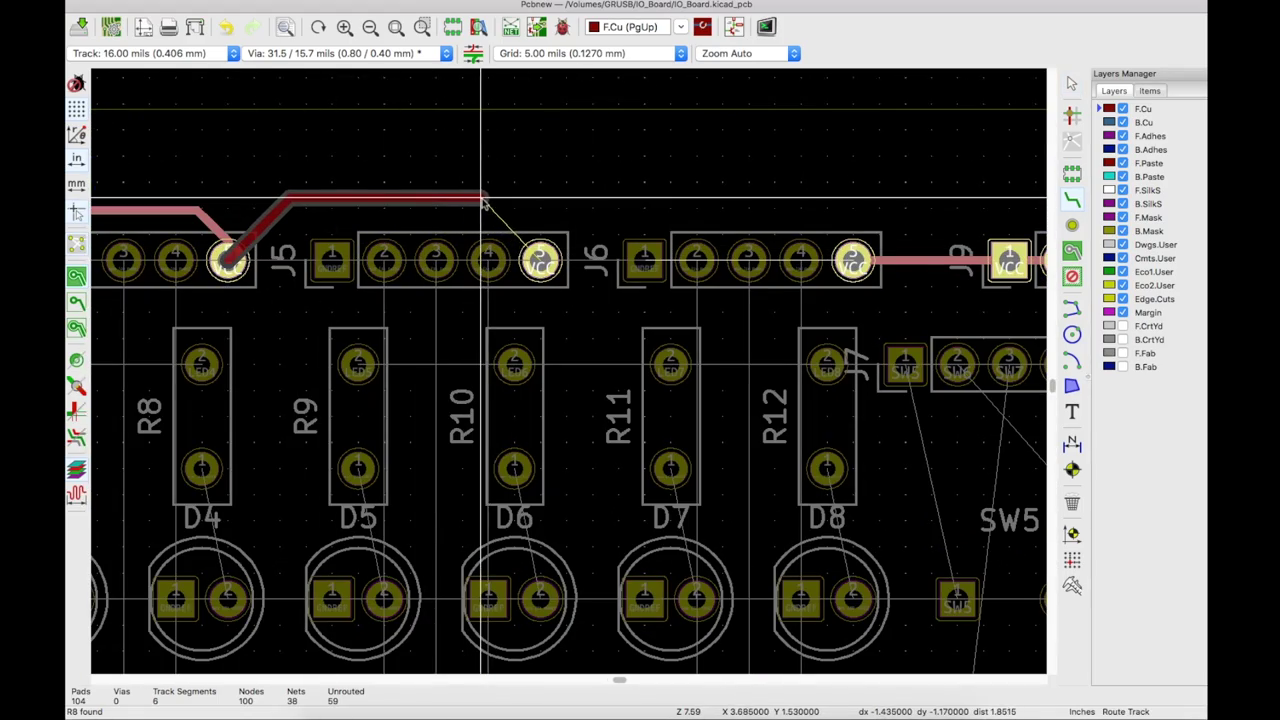
{"action": "left_click", "coordinate": [540, 262]}
{"action": "left_click", "coordinate": [853, 262]}
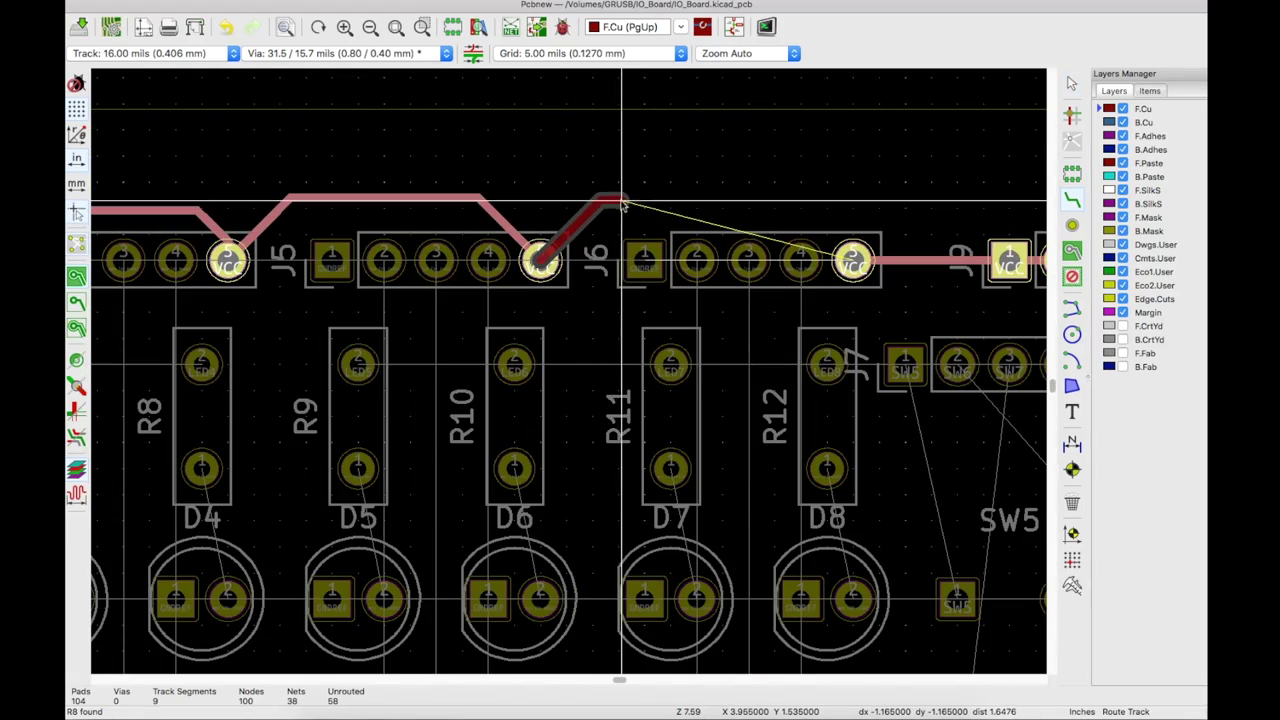
{"action": "key", "text": "Escape"}
{"action": "scroll", "coordinate": [651, 400], "scroll_direction": "down", "scroll_amount": 2}
{"action": "scroll", "coordinate": [651, 400], "scroll_direction": "down", "scroll_amount": 2}
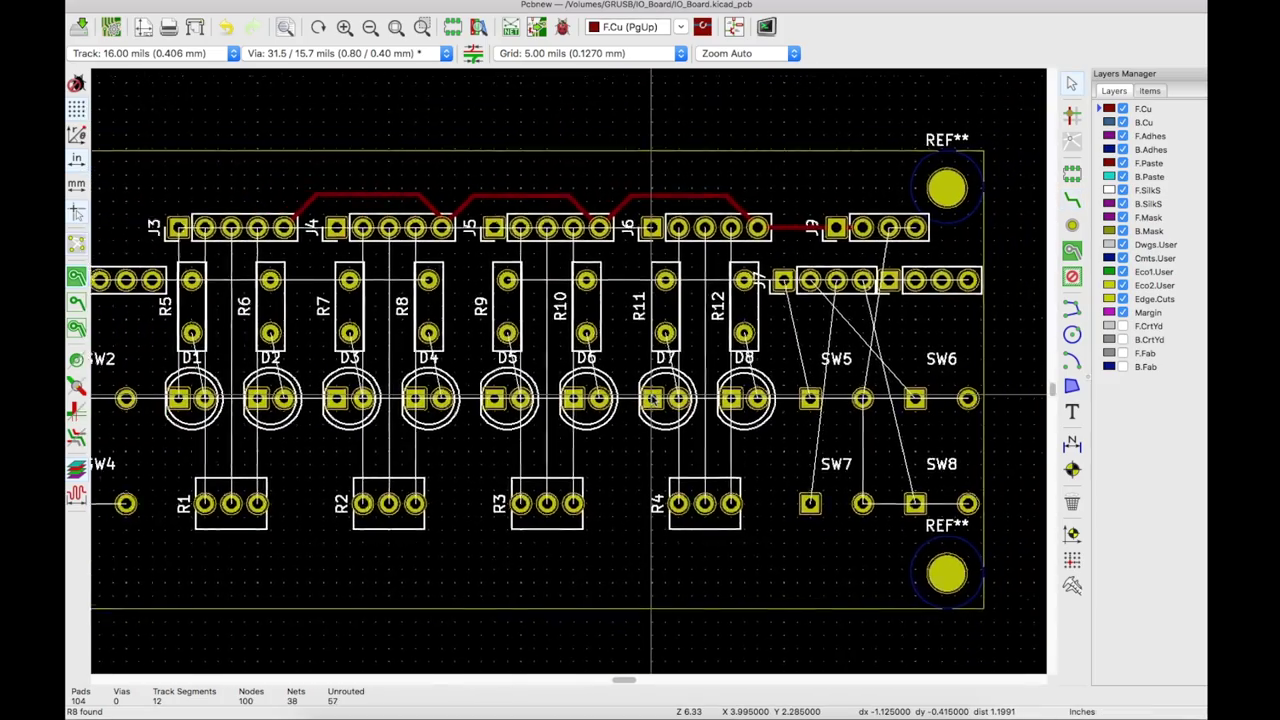
{"action": "scroll", "coordinate": [610, 400], "scroll_direction": "down", "scroll_amount": 1}
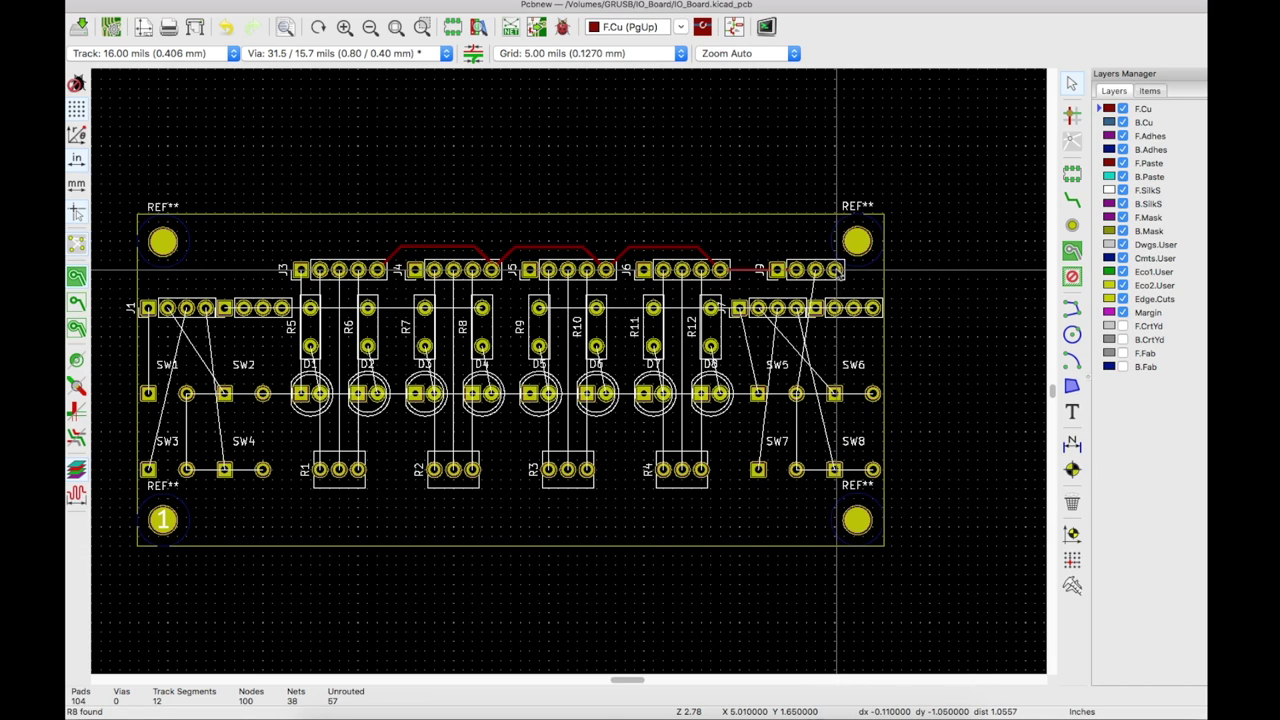
{"action": "scroll", "coordinate": [289, 361], "scroll_direction": "up", "scroll_amount": 1}
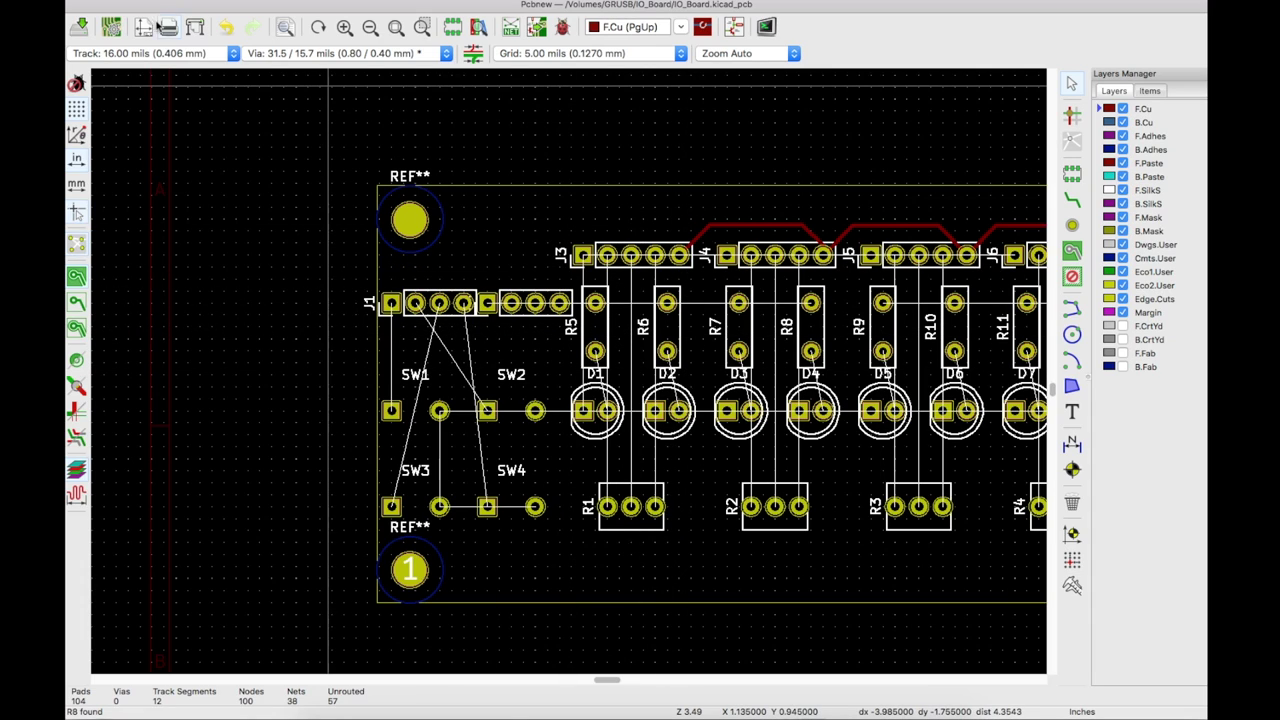
Switch to 12.00 mil track width and route SW1 and SW3 to J1 pins 1 and 3.
{"action": "left_click", "coordinate": [146, 55]}
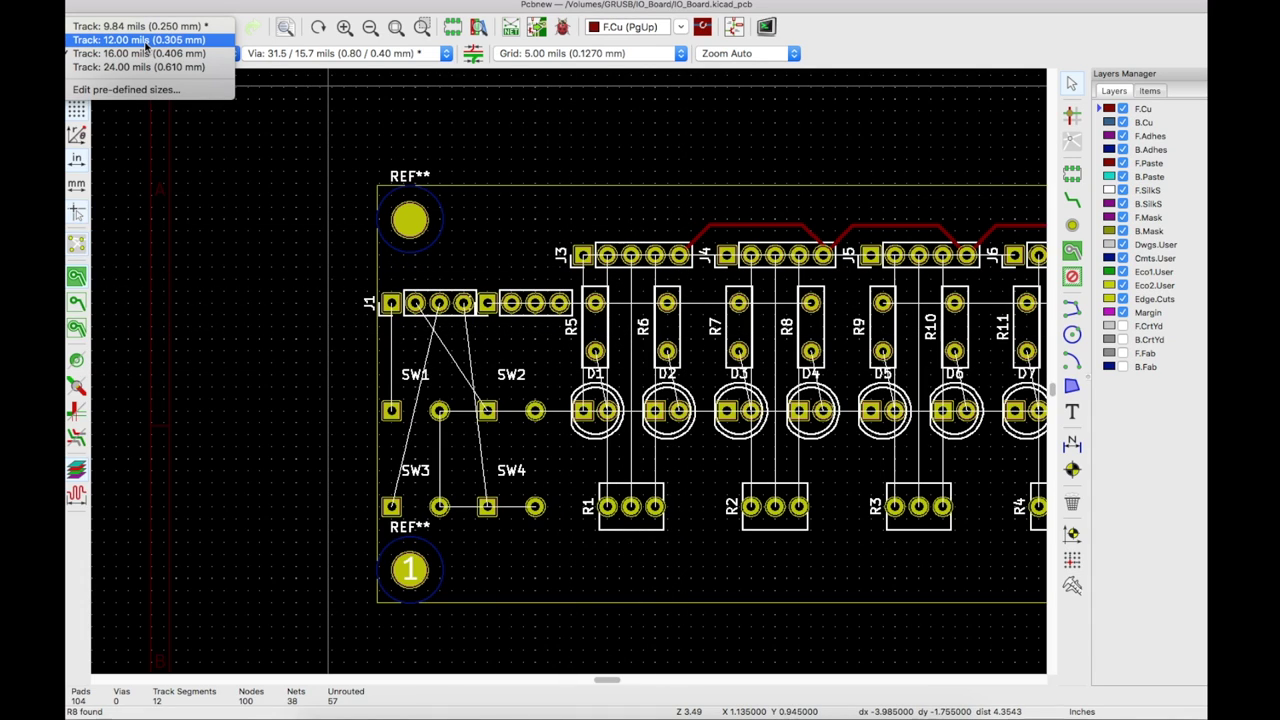
{"action": "left_click", "coordinate": [146, 40]}
{"action": "scroll", "coordinate": [459, 396], "scroll_direction": "up", "scroll_amount": 3}
{"action": "left_click", "coordinate": [307, 428]}
{"action": "left_click", "coordinate": [307, 185]}
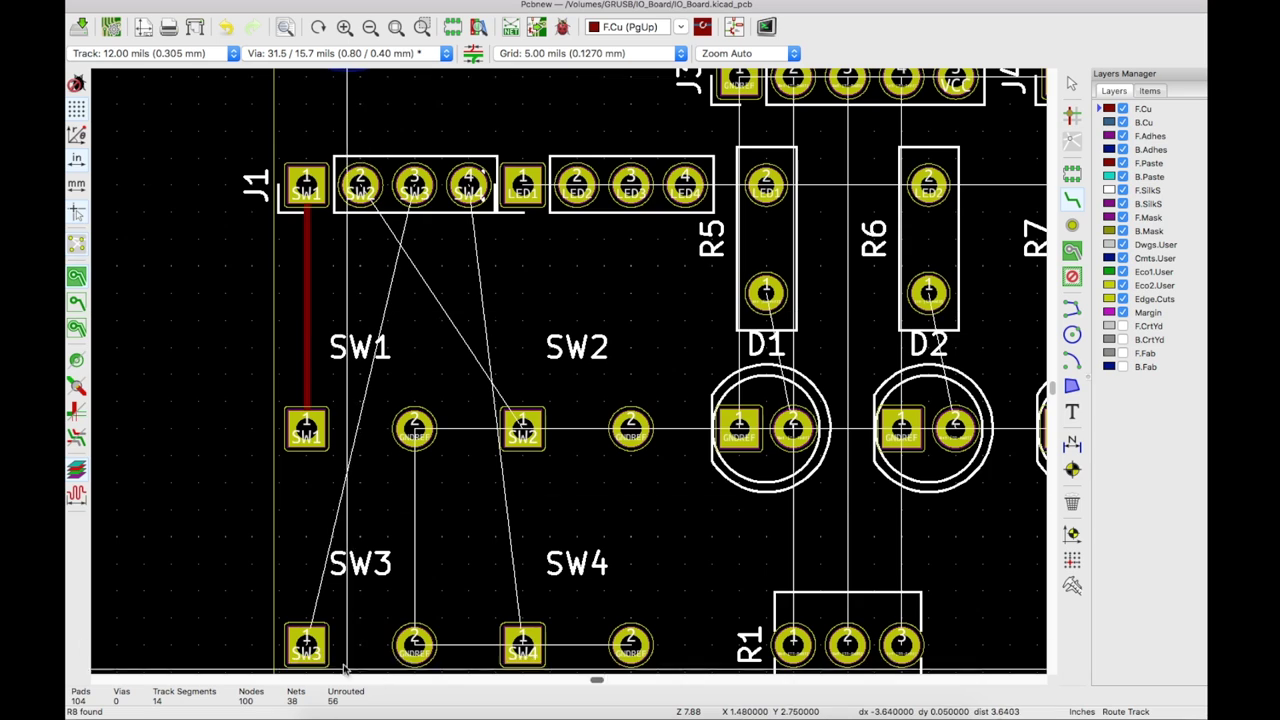
{"action": "left_click", "coordinate": [307, 645]}
{"action": "left_click", "coordinate": [414, 185]}
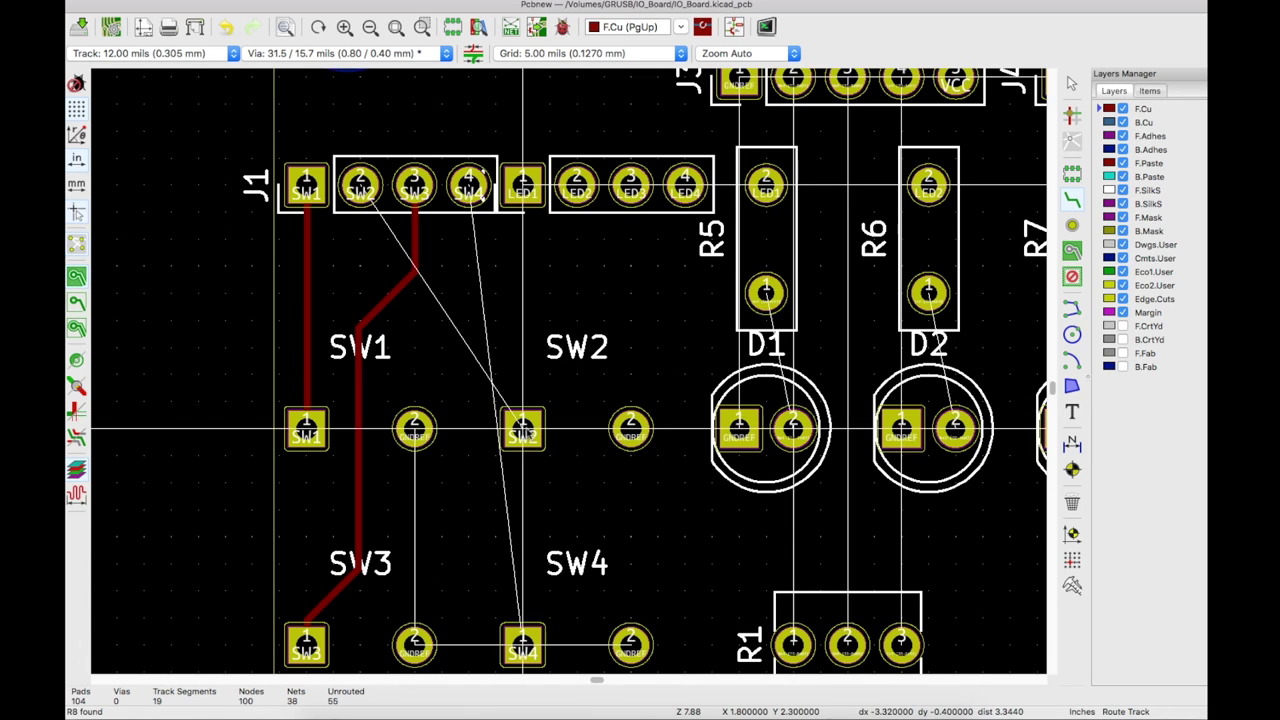
Route SW2 and SW4 to J1 pins 2 and 4, save, and start D1's track.
{"action": "left_click", "coordinate": [522, 430]}
{"action": "left_click", "coordinate": [440, 147]}
{"action": "scroll", "coordinate": [360, 182], "scroll_direction": "up", "scroll_amount": 3}
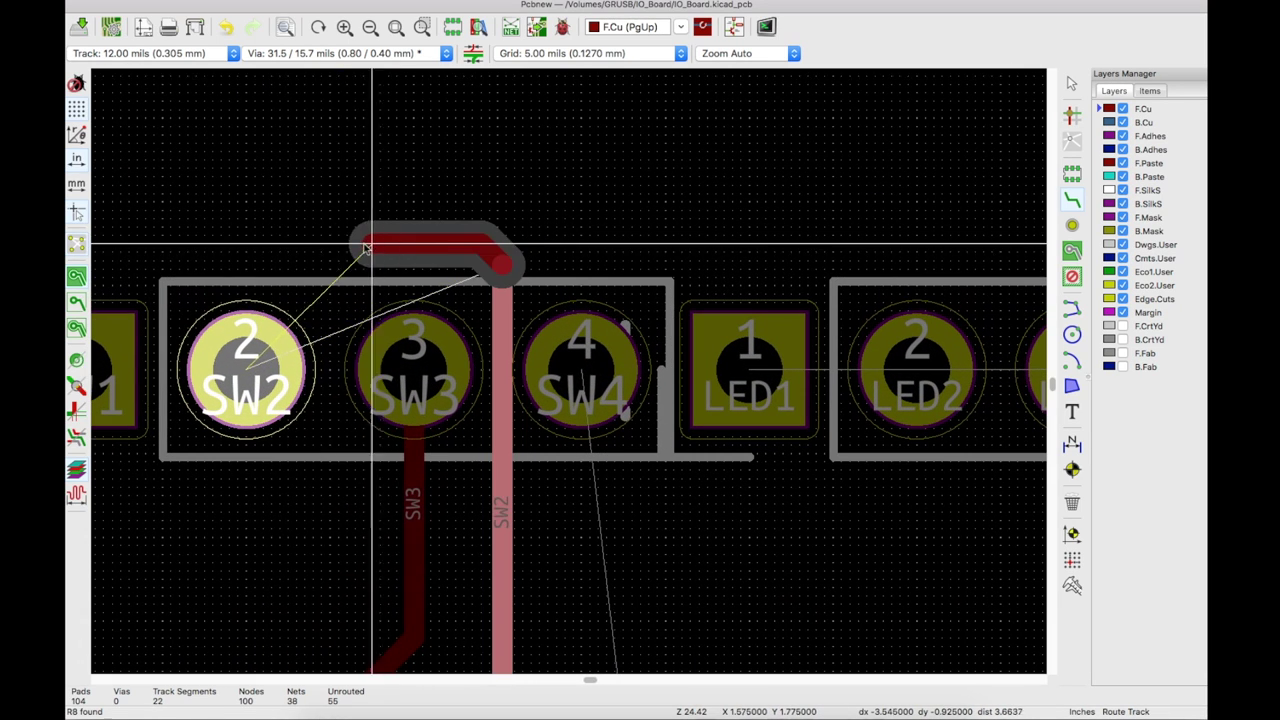
{"action": "left_click", "coordinate": [248, 345]}
{"action": "scroll", "coordinate": [248, 345], "scroll_direction": "down", "scroll_amount": 3}
{"action": "left_click", "coordinate": [540, 509]}
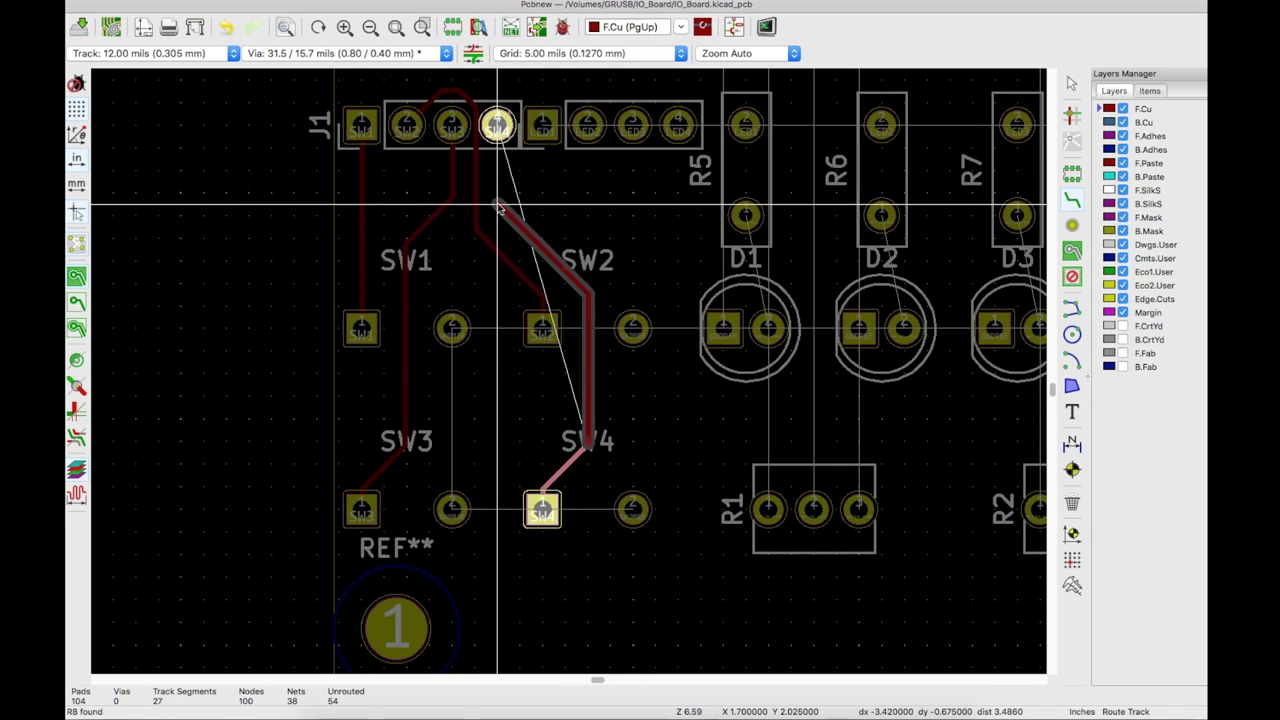
{"action": "left_click", "coordinate": [497, 126]}
{"action": "key", "text": "super+s"}
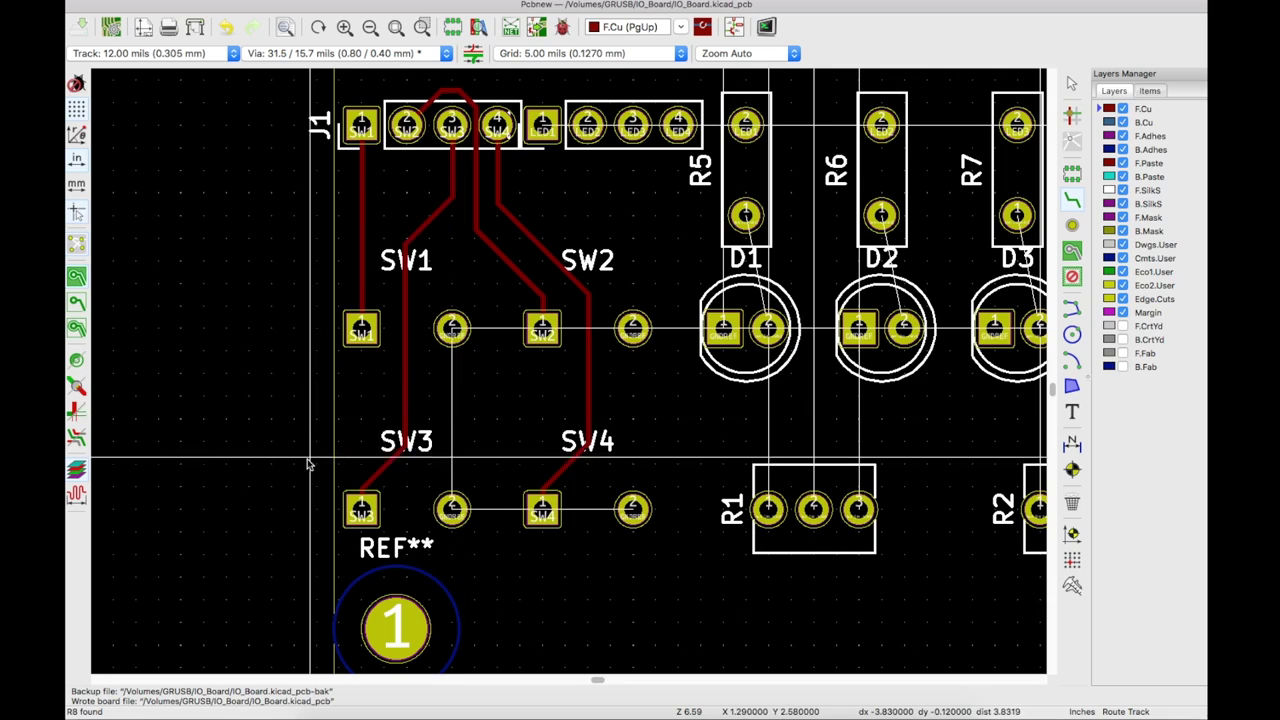
{"action": "scroll", "coordinate": [770, 300], "scroll_direction": "up", "scroll_amount": 2}
{"action": "left_click", "coordinate": [768, 328]}
Route D1–D4 pad 2 to resistors R5–R8 respectively.
{"action": "left_click", "coordinate": [378, 262]}
{"action": "left_click", "coordinate": [612, 428]}
{"action": "left_click", "coordinate": [580, 262]}
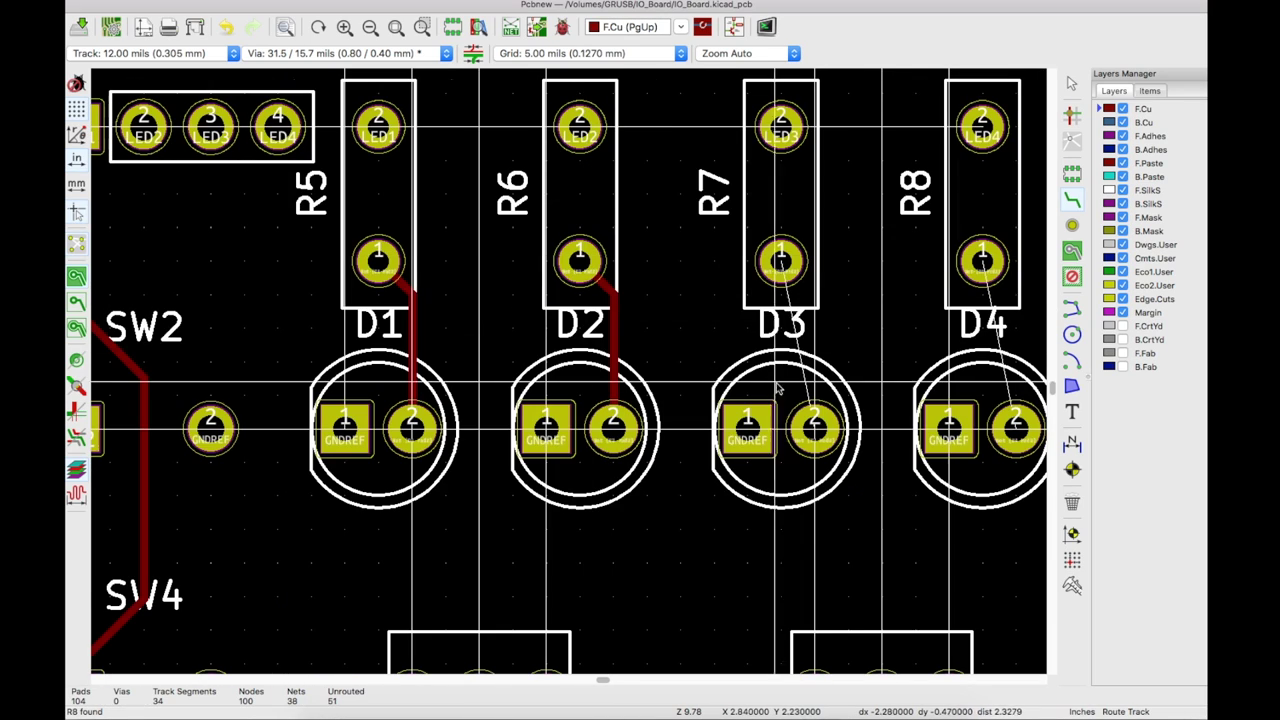
{"action": "left_click", "coordinate": [814, 428]}
{"action": "left_click", "coordinate": [783, 264]}
{"action": "left_click", "coordinate": [1014, 428]}
{"action": "left_click", "coordinate": [982, 262]}
Route R5–R7 top pads to the LED header pins and start tracks toward R8 and R10.
{"action": "scroll", "coordinate": [700, 600], "scroll_direction": "down", "scroll_amount": 1}
{"action": "left_click", "coordinate": [480, 346]}
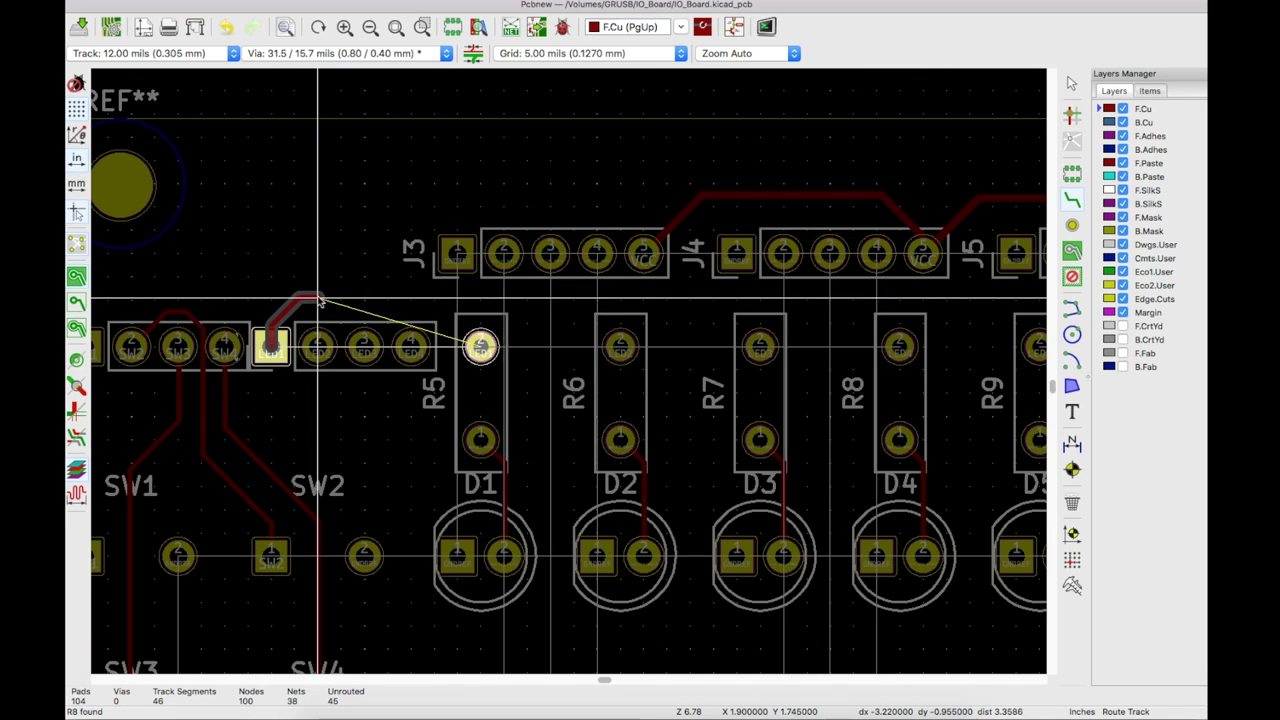
{"action": "left_click", "coordinate": [270, 346]}
{"action": "left_click", "coordinate": [318, 346]}
{"action": "left_click", "coordinate": [620, 346]}
{"action": "left_click", "coordinate": [363, 346]}
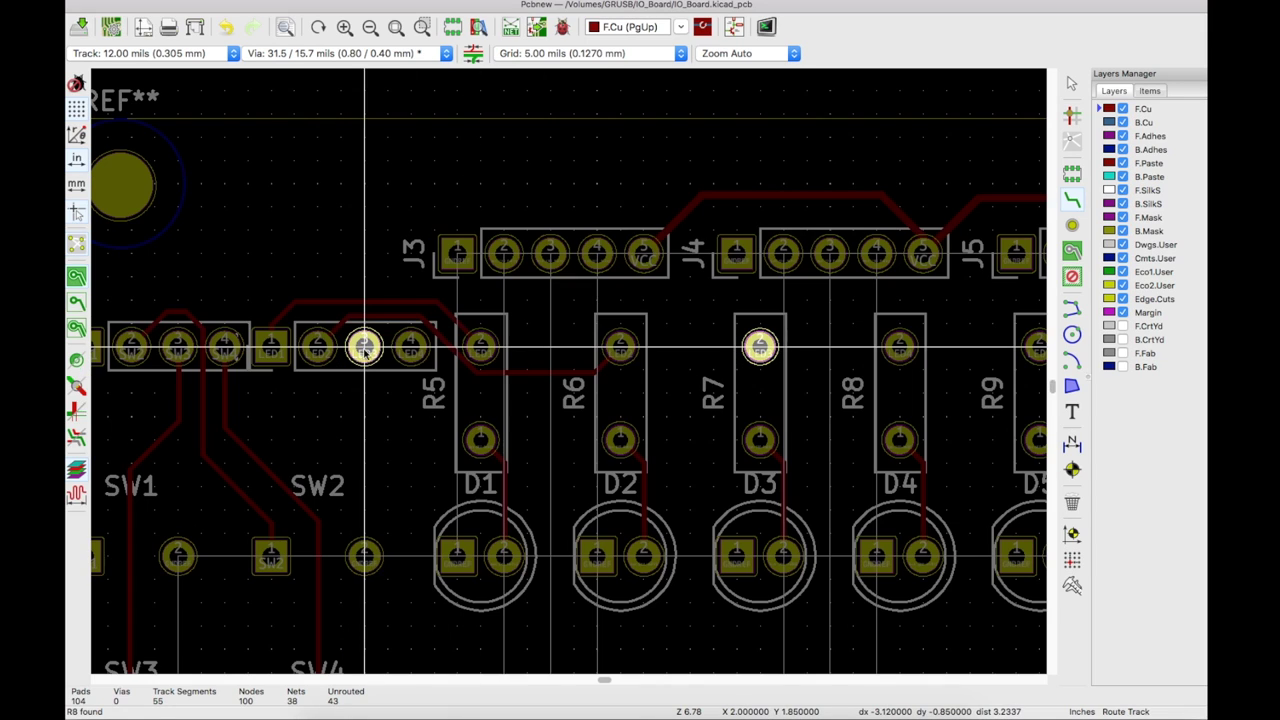
{"action": "left_click", "coordinate": [760, 346]}
{"action": "left_click", "coordinate": [410, 346]}
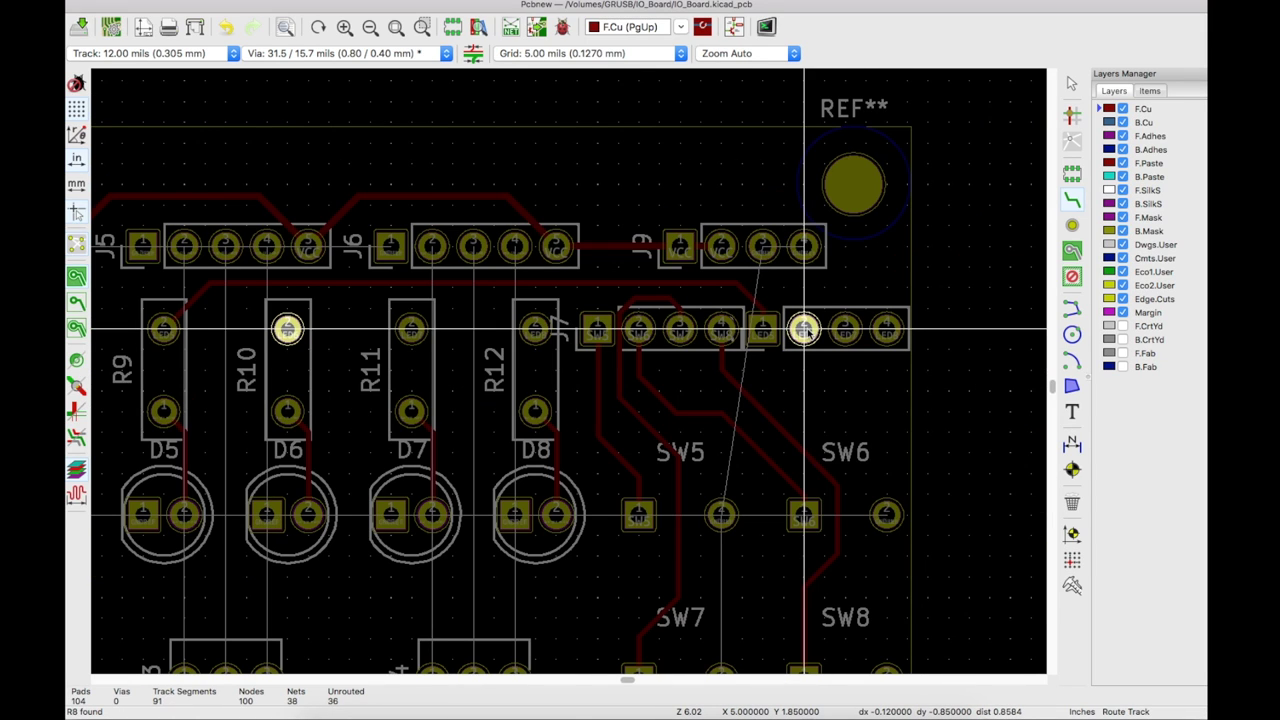
{"action": "left_click", "coordinate": [804, 330]}
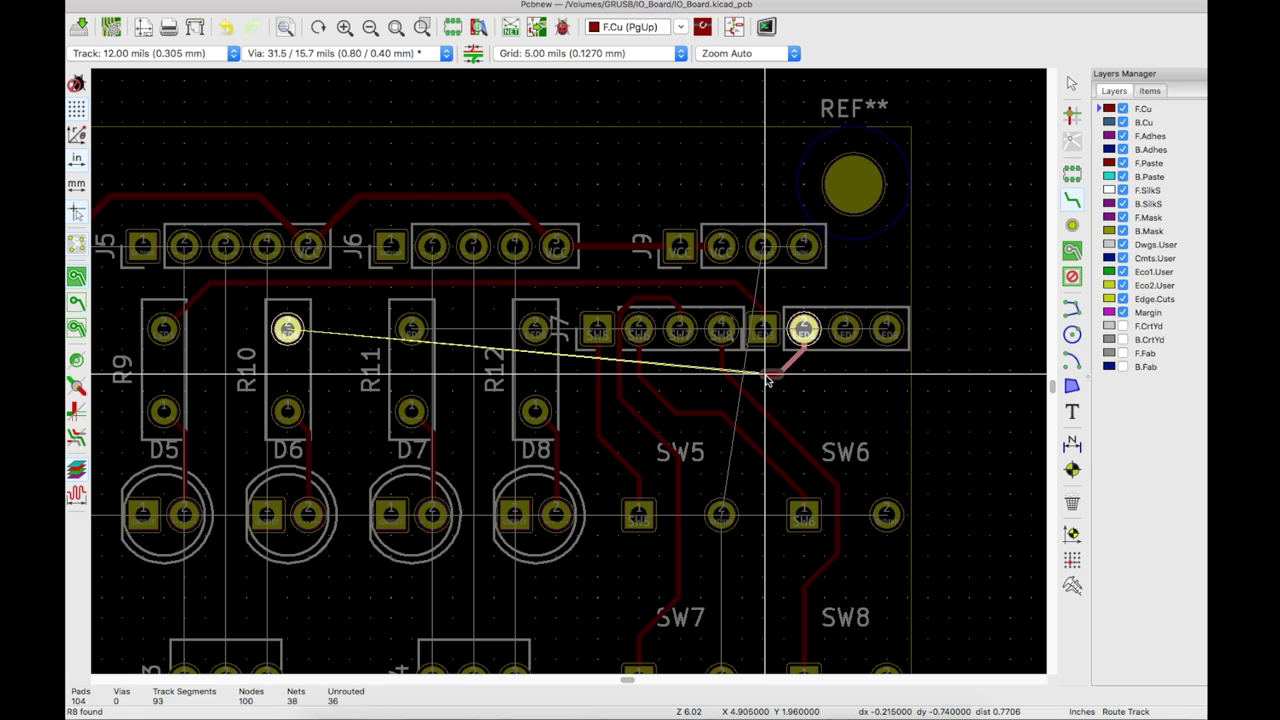
{"action": "right_click", "coordinate": [768, 380]}
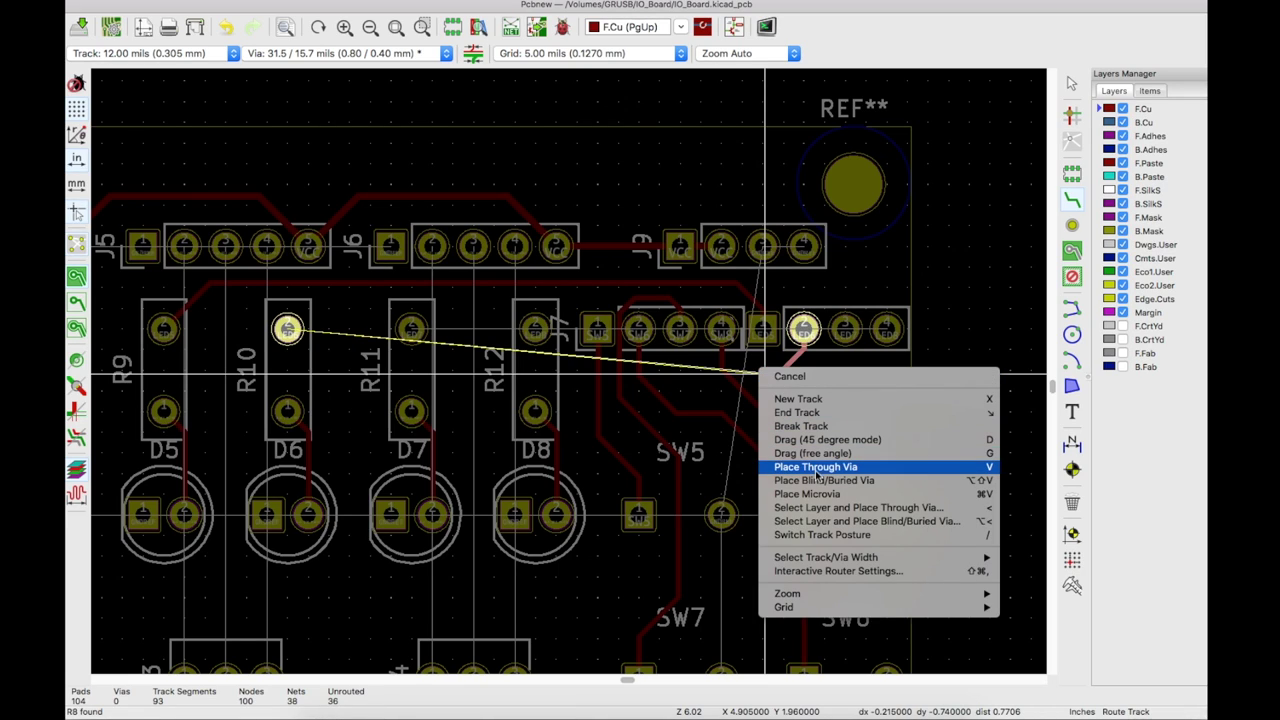
Route the LED6 net through a via onto B.Cu and back to its front-copper pad.
{"action": "left_click", "coordinate": [831, 468]}
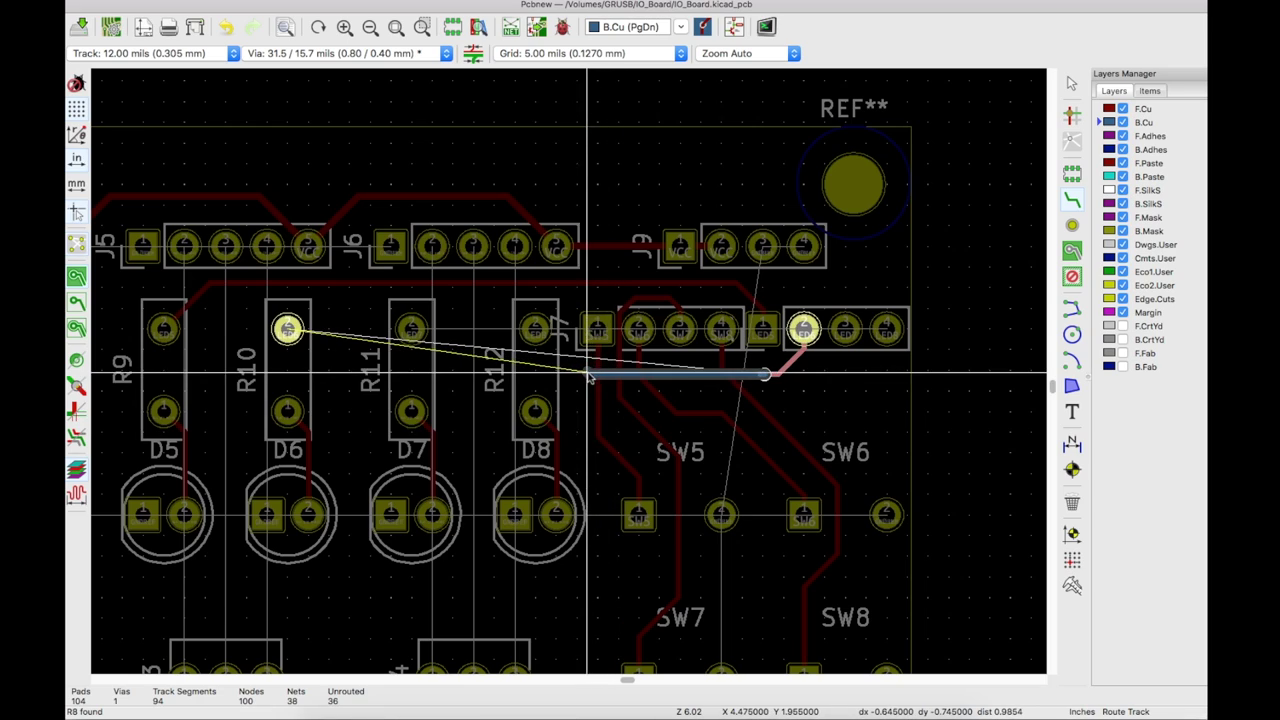
{"action": "scroll", "coordinate": [584, 377], "scroll_direction": "up", "scroll_amount": 2}
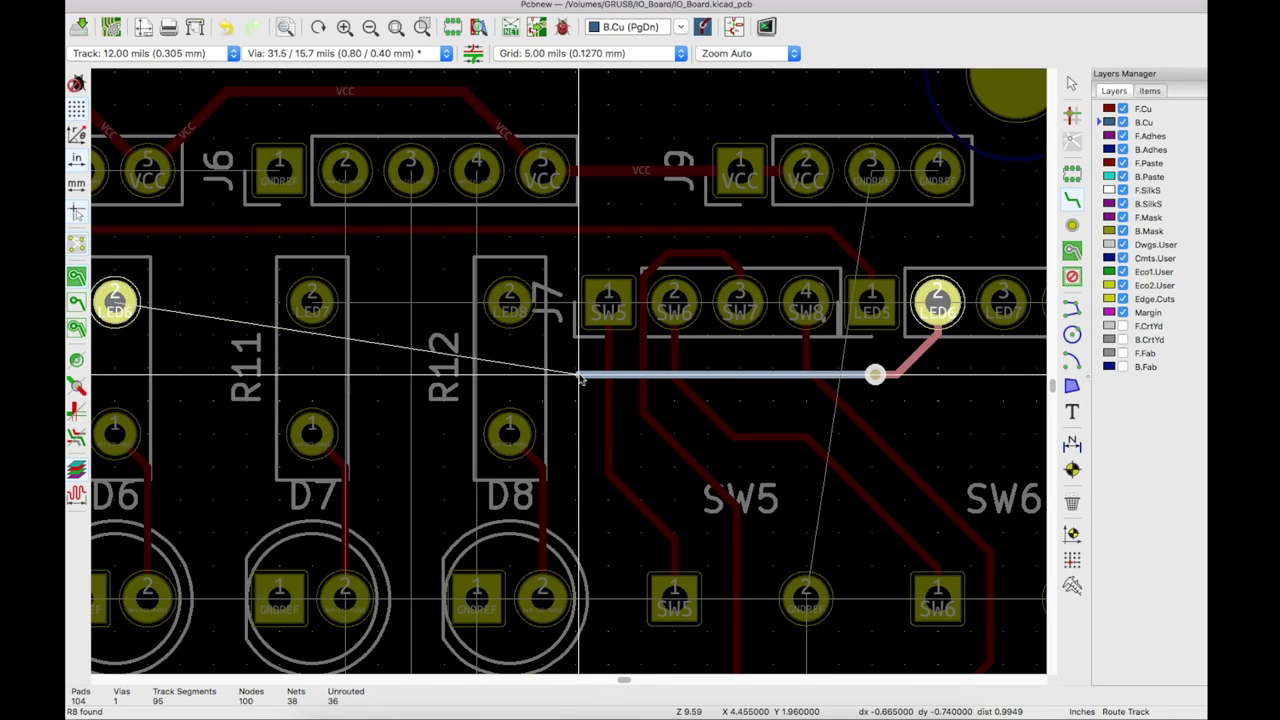
{"action": "right_click", "coordinate": [581, 378]}
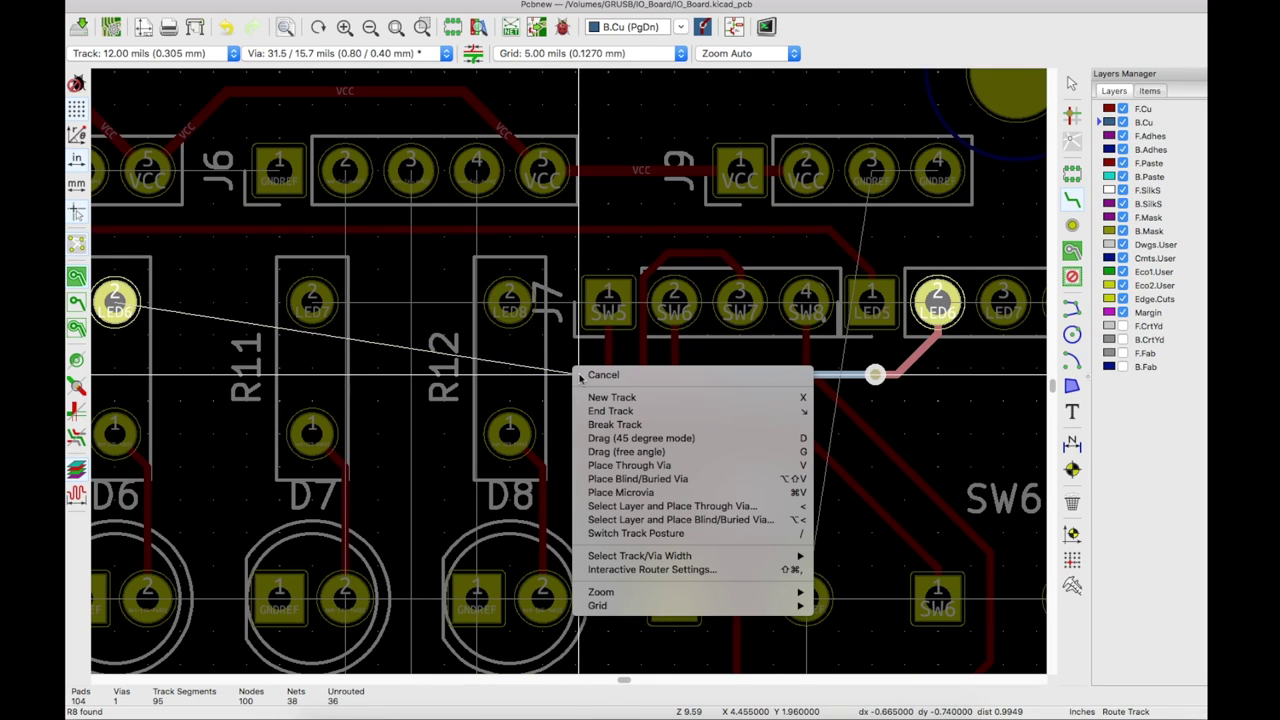
{"action": "left_click", "coordinate": [632, 467]}
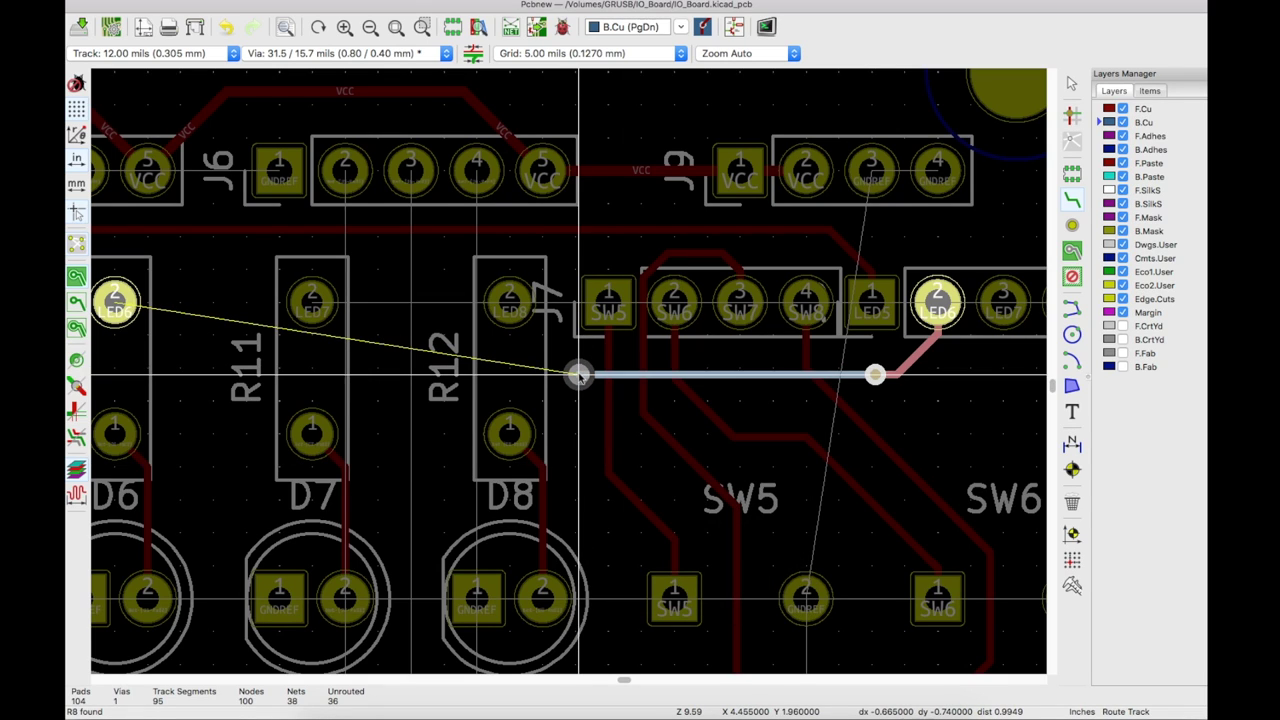
{"action": "double_click", "coordinate": [579, 374]}
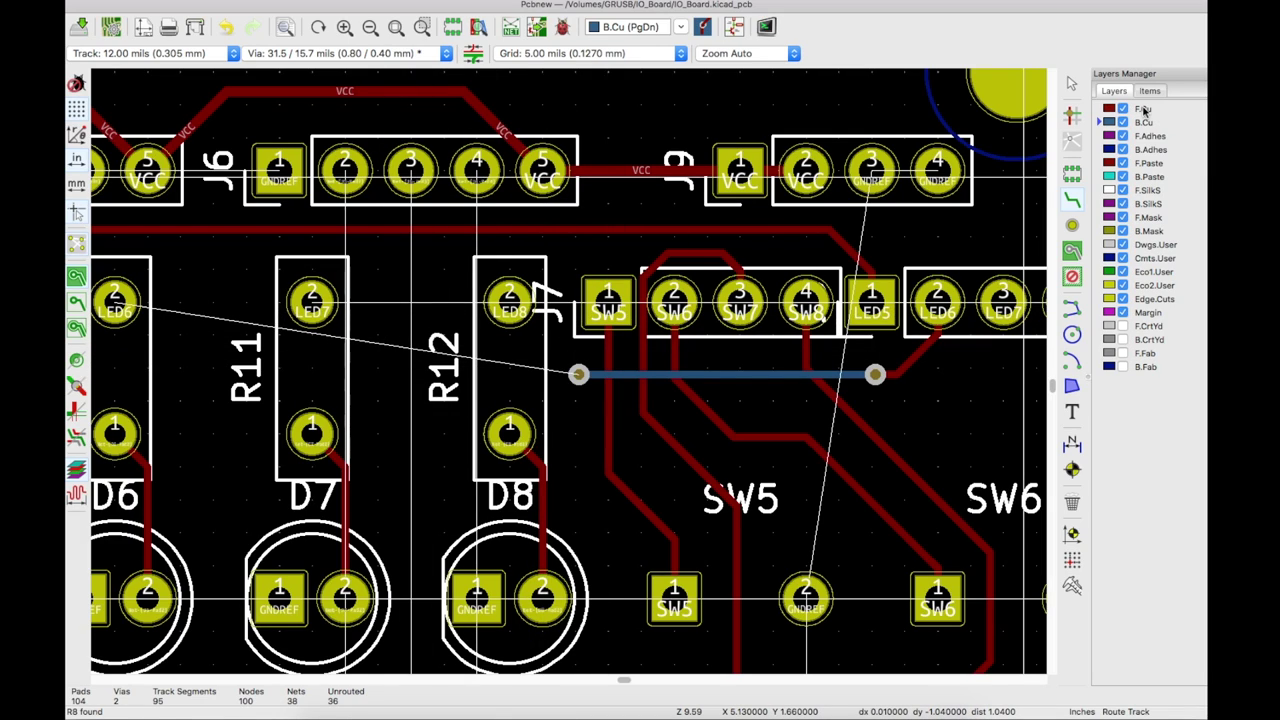
{"action": "left_click", "coordinate": [1145, 109]}
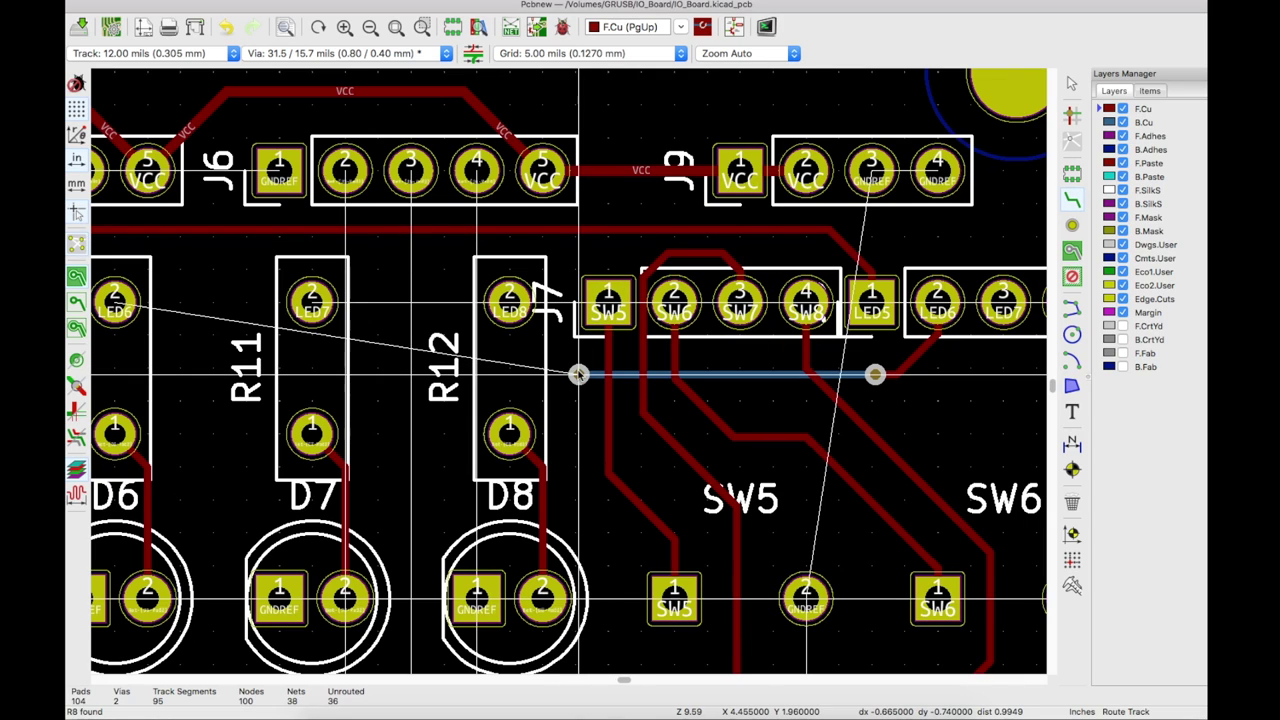
{"action": "left_click", "coordinate": [578, 374]}
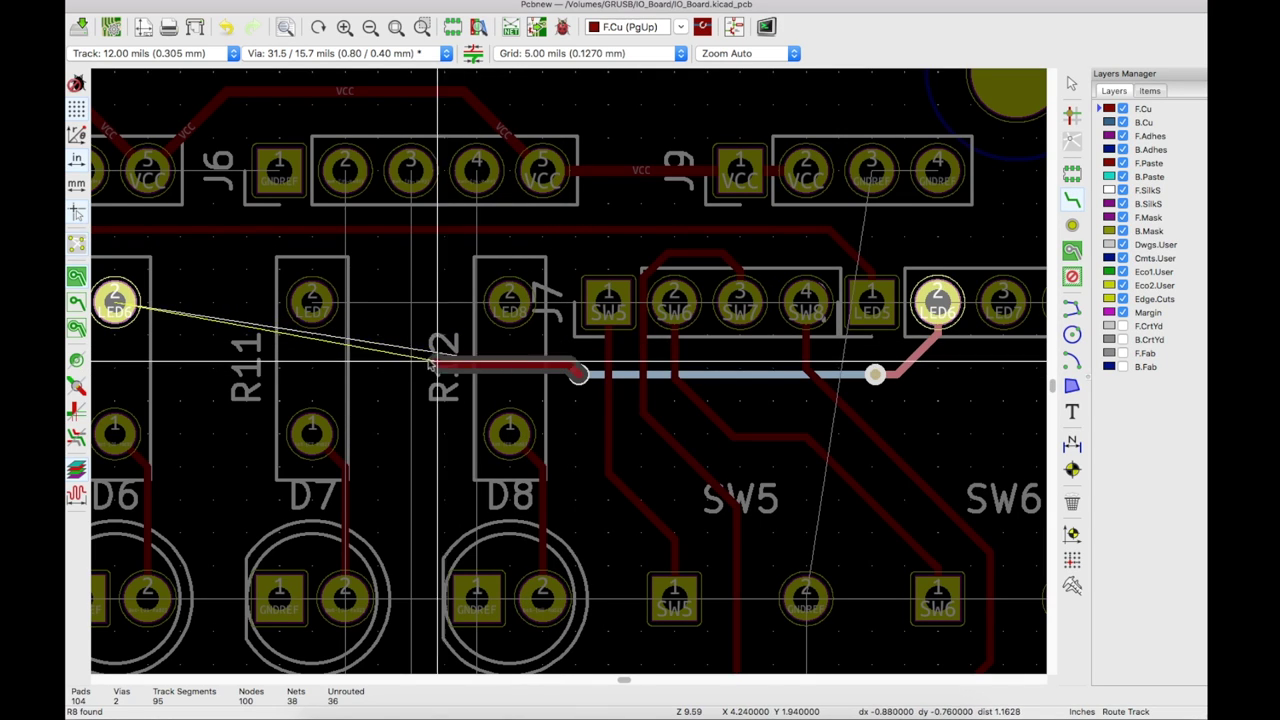
{"action": "left_click", "coordinate": [320, 345]}
Finish the next track on R1 pin 1.
{"action": "scroll", "coordinate": [578, 345], "scroll_direction": "down", "scroll_amount": 3}
{"action": "scroll", "coordinate": [578, 345], "scroll_direction": "up", "scroll_amount": 3}
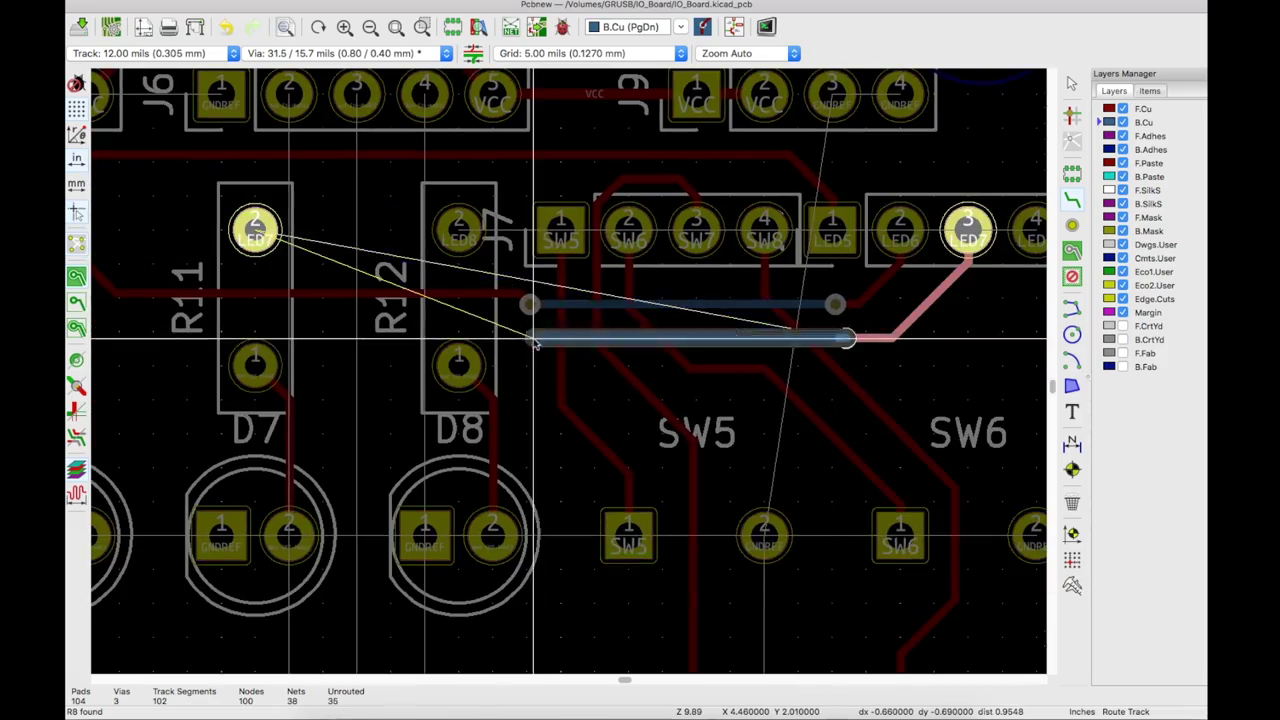
{"action": "scroll", "coordinate": [530, 283], "scroll_direction": "down", "scroll_amount": 3}
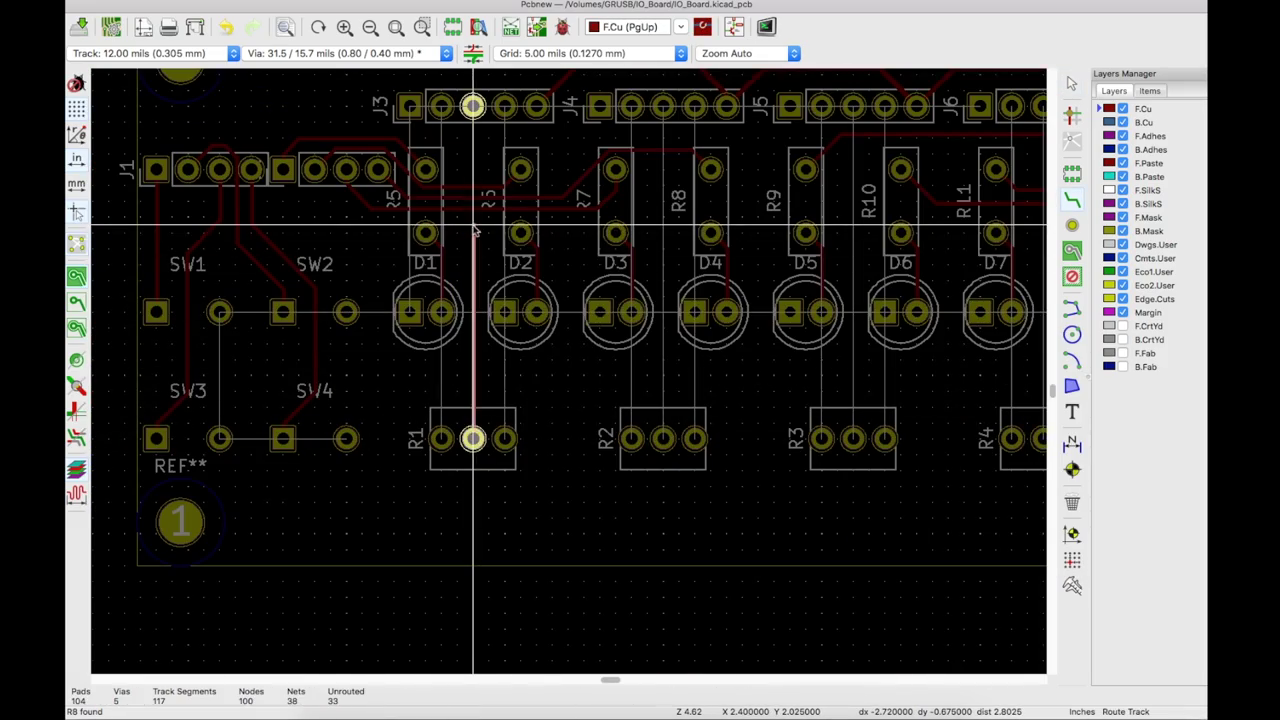
{"action": "scroll", "coordinate": [490, 266], "scroll_direction": "up", "scroll_amount": 3}
{"action": "scroll", "coordinate": [488, 400], "scroll_direction": "down", "scroll_amount": 2}
{"action": "left_click", "coordinate": [449, 583]}
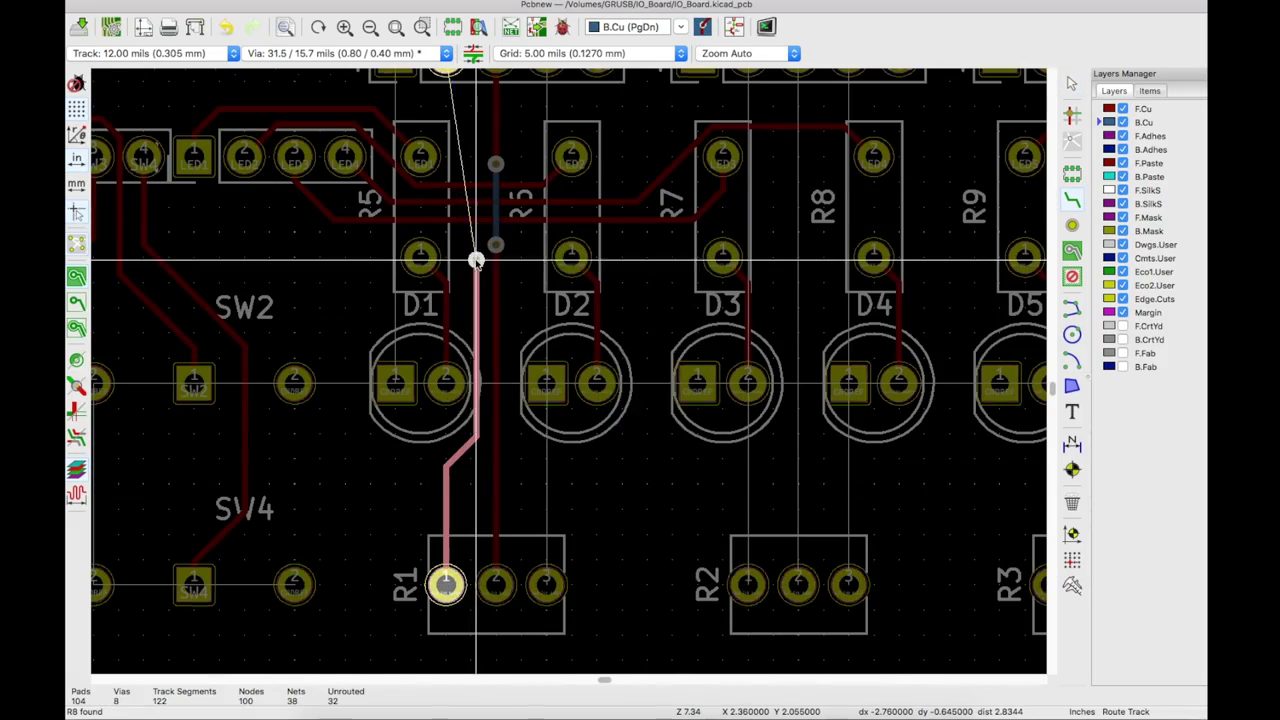
{"action": "scroll", "coordinate": [462, 160], "scroll_direction": "up", "scroll_amount": 1}
Route R1 pin 3 past D1 and through a via up to the J3 pad.
{"action": "right_click", "coordinate": [462, 152]}
{"action": "left_click", "coordinate": [475, 179]}
{"action": "scroll", "coordinate": [523, 286], "scroll_direction": "down", "scroll_amount": 2}
{"action": "scroll", "coordinate": [580, 571], "scroll_direction": "up", "scroll_amount": 2}
{"action": "left_click", "coordinate": [580, 571]}
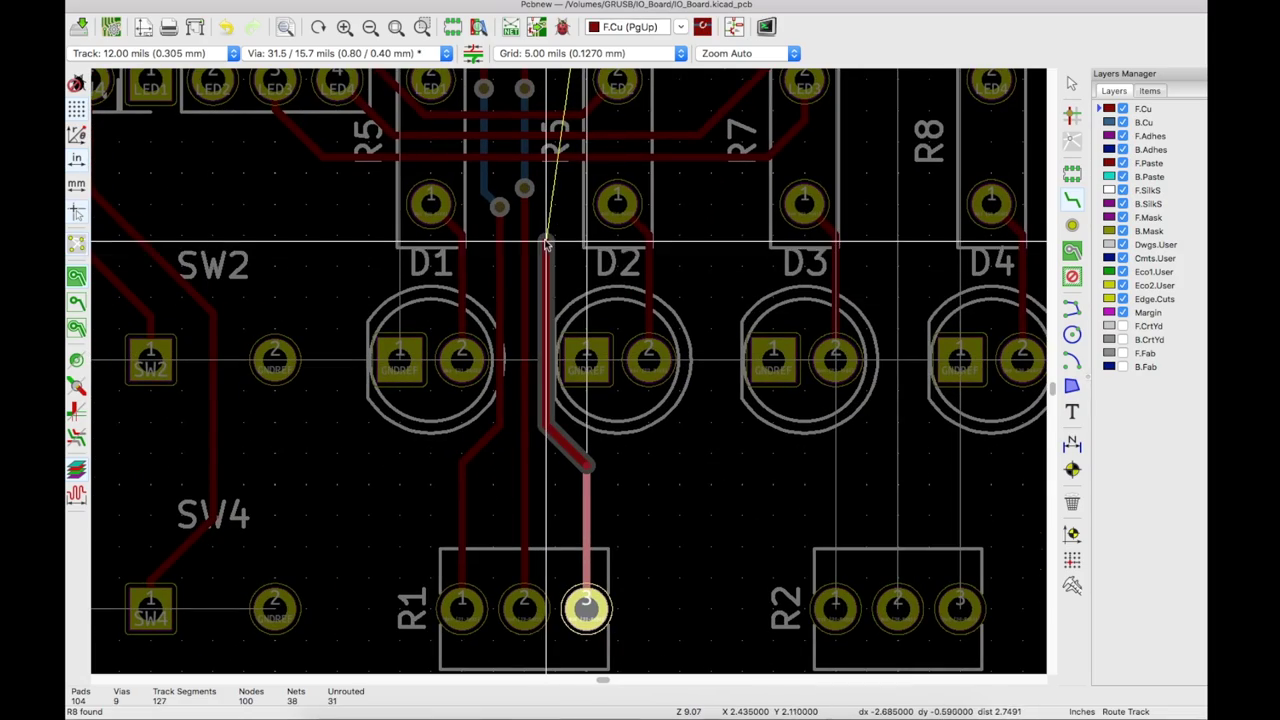
{"action": "key", "text": "v"}
{"action": "left_click", "coordinate": [547, 213]}
{"action": "scroll", "coordinate": [547, 213], "scroll_direction": "up", "scroll_amount": 1}
{"action": "left_click", "coordinate": [541, 212]}
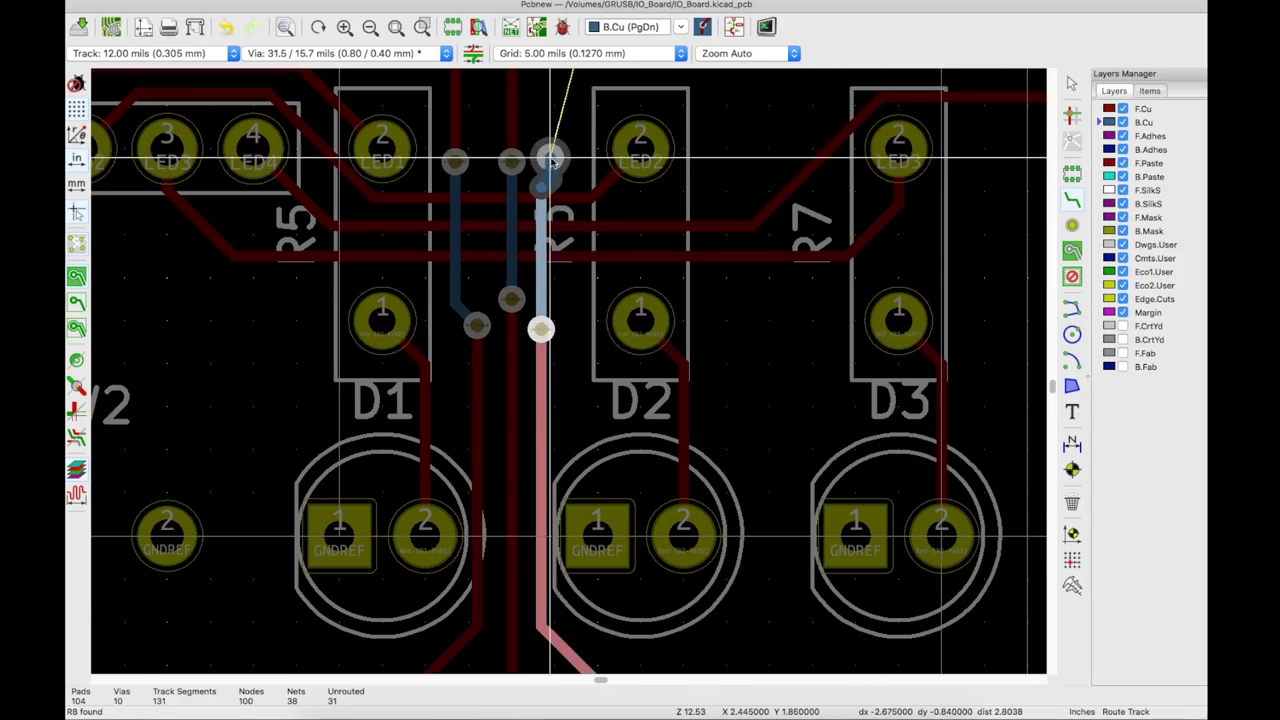
{"action": "scroll", "coordinate": [545, 200], "scroll_direction": "down", "scroll_amount": 2}
{"action": "left_click", "coordinate": [583, 82]}
Route the R2 pin up to the J4 pad and begin a track from J5.
{"action": "scroll", "coordinate": [583, 82], "scroll_direction": "up", "scroll_amount": 1}
{"action": "left_click", "coordinate": [594, 586]}
{"action": "left_click", "coordinate": [594, 114]}
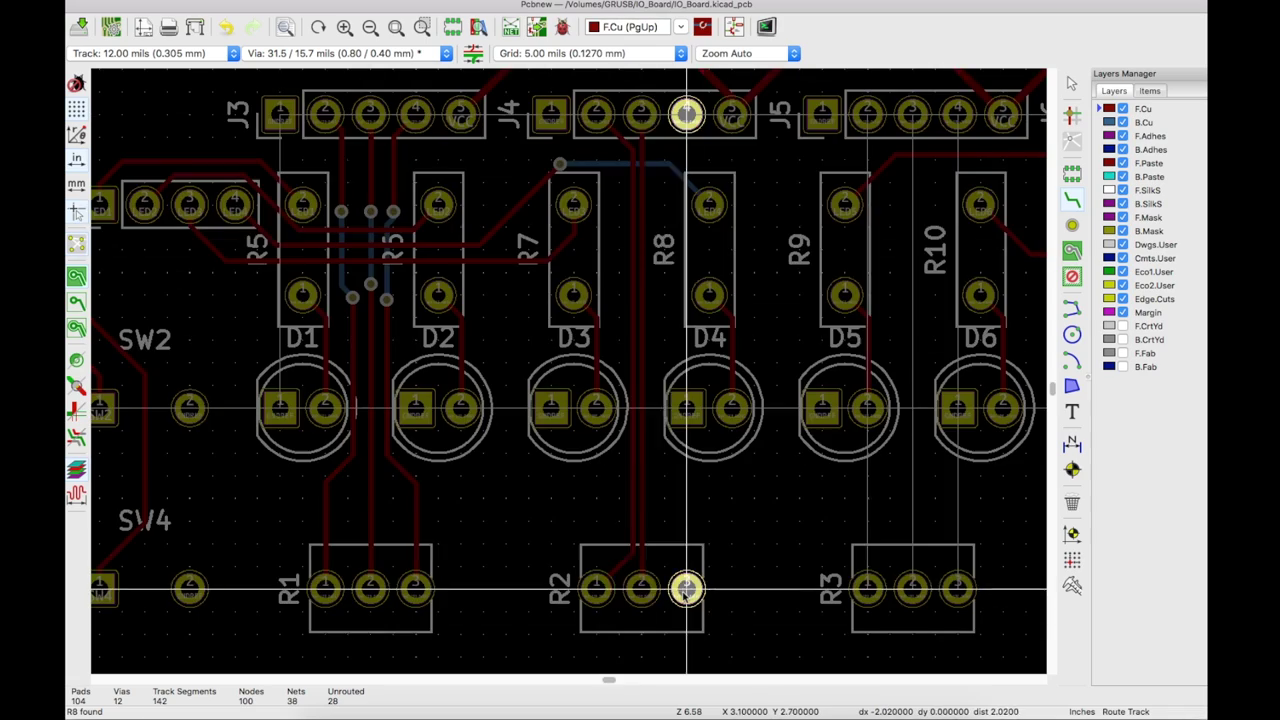
{"action": "left_click", "coordinate": [686, 586]}
{"action": "left_click", "coordinate": [686, 114]}
{"action": "right_click", "coordinate": [630, 337]}
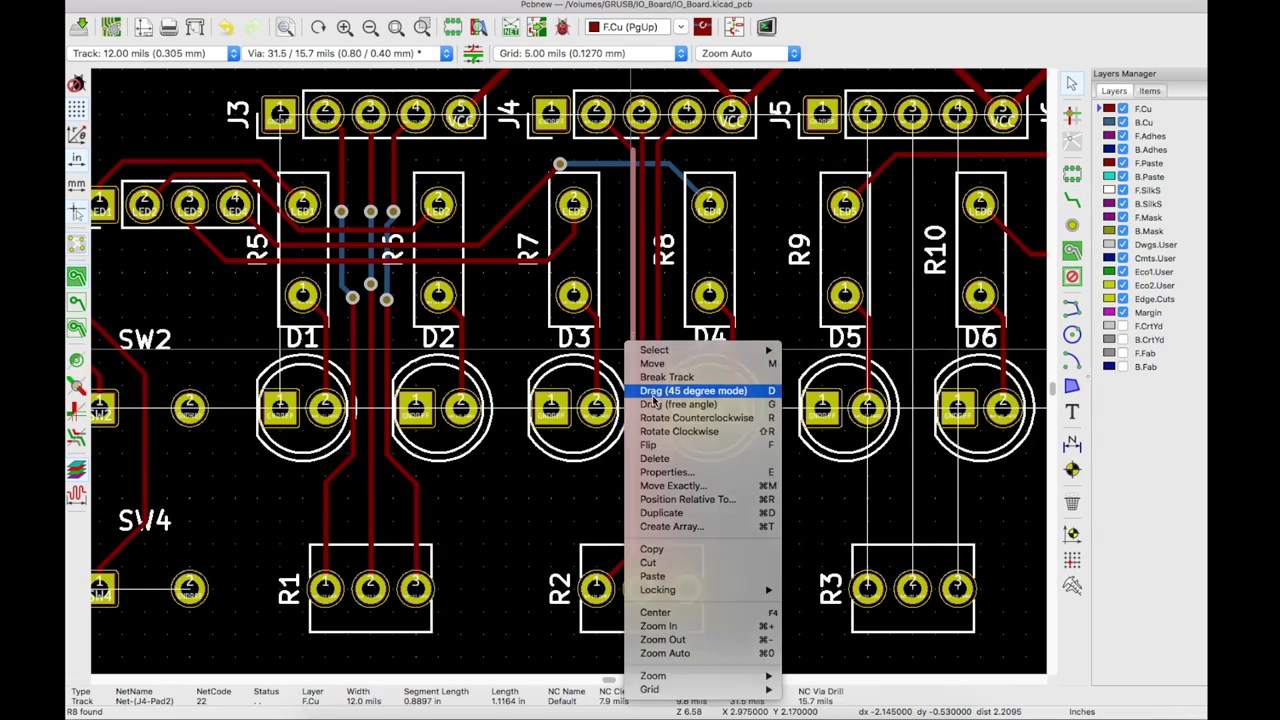
{"action": "scroll", "coordinate": [545, 207], "scroll_direction": "down", "scroll_amount": 1}
{"action": "left_click", "coordinate": [545, 207]}
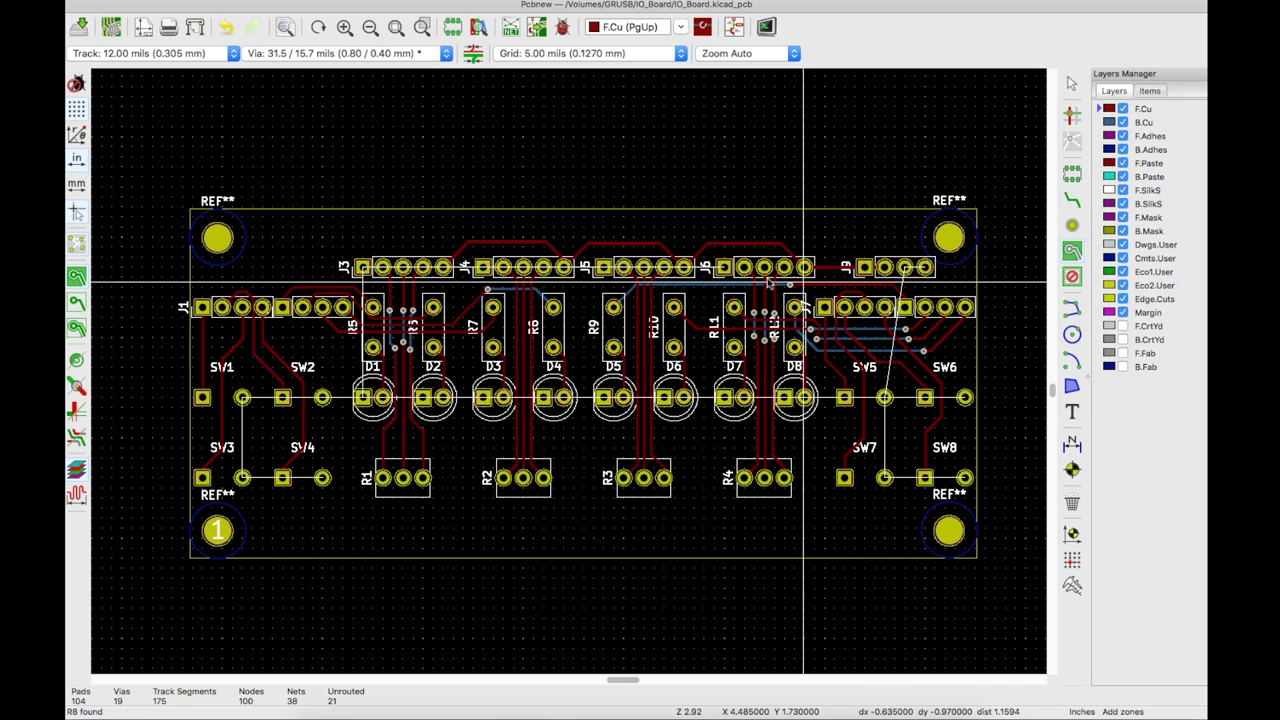
Start a copper zone at the top-left board corner on F.Cu with net GNDREF.
{"action": "scroll", "coordinate": [200, 215], "scroll_direction": "up", "scroll_amount": 4}
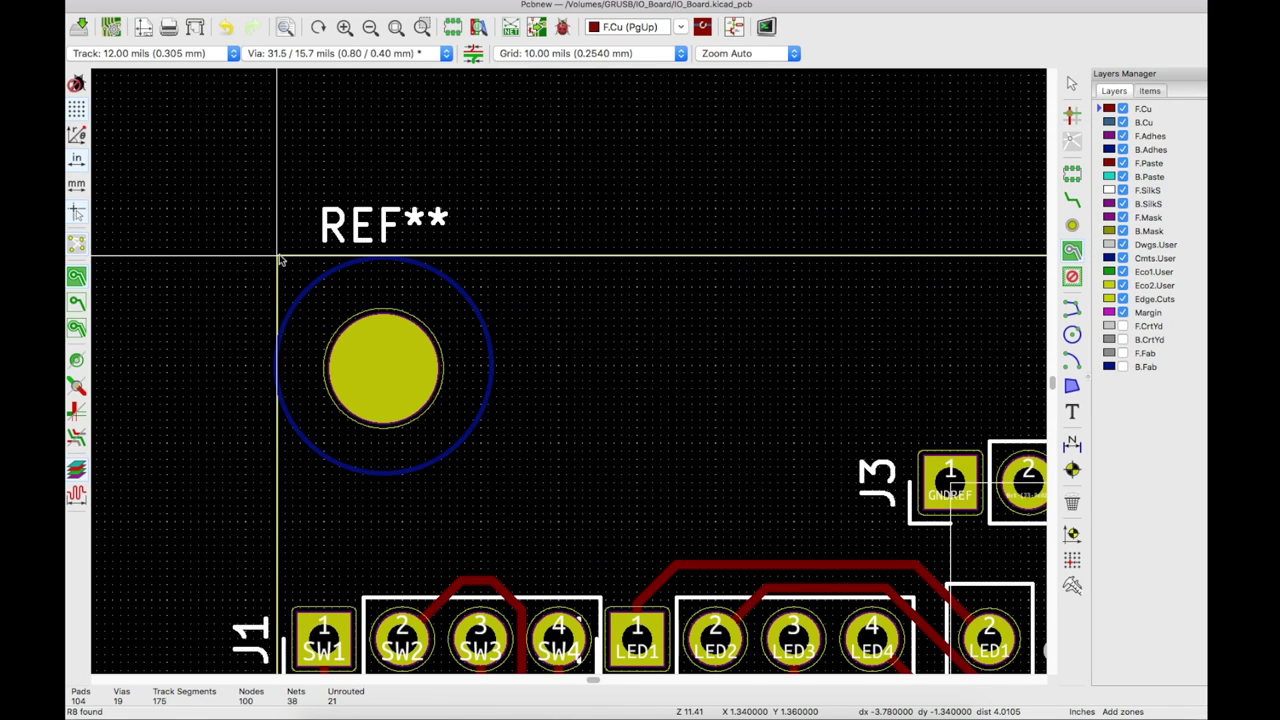
{"action": "left_click", "coordinate": [280, 259]}
{"action": "left_click", "coordinate": [541, 206]}
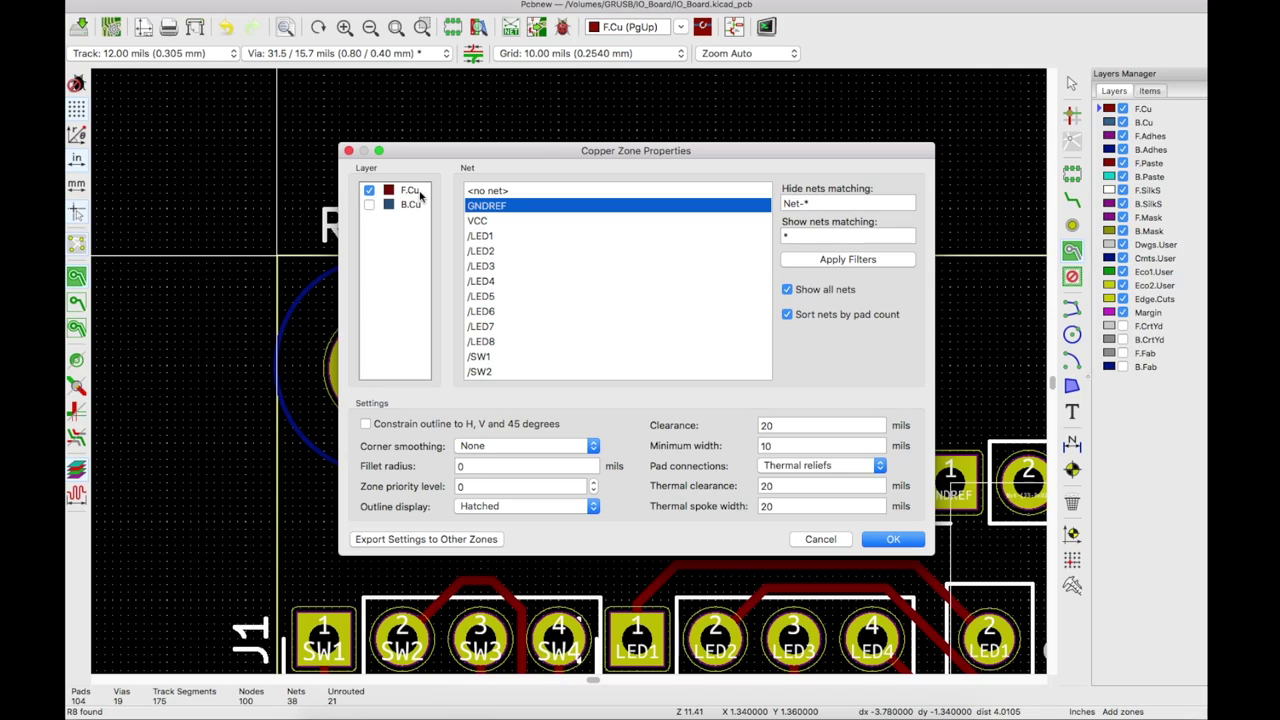
{"action": "key", "text": "Return"}
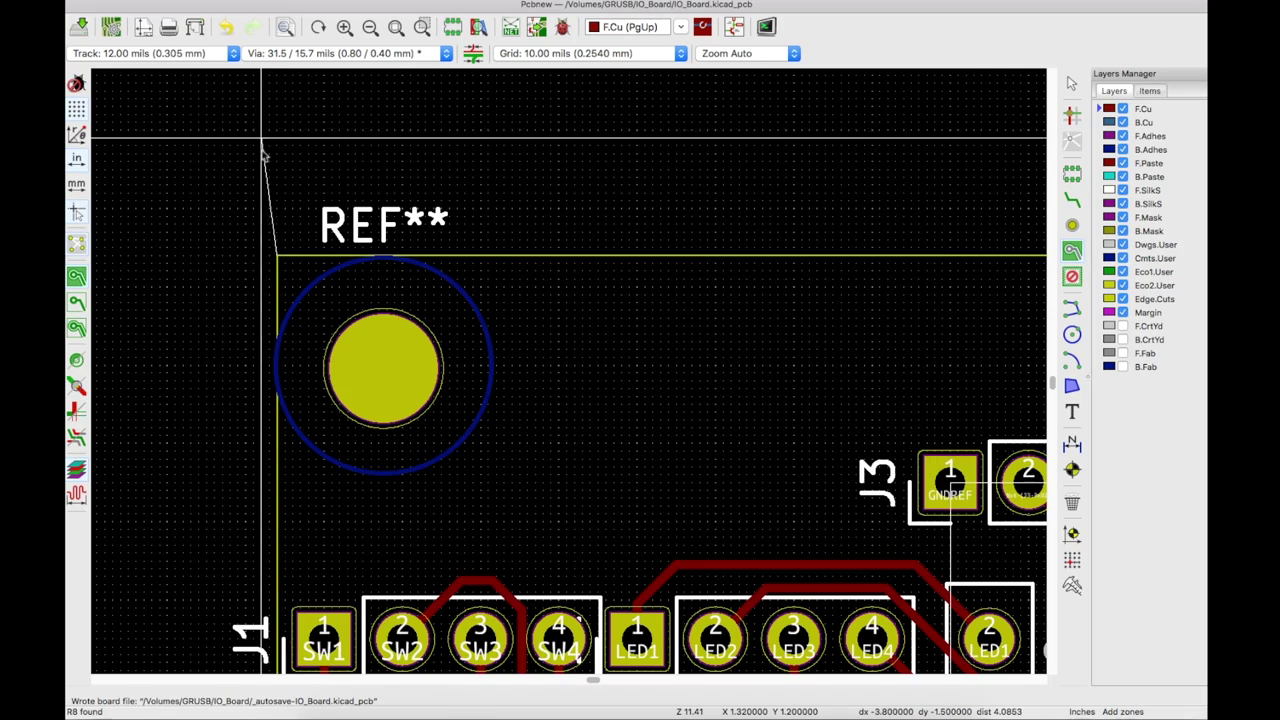
Outline the zone through the top-right and bottom-right corners and close it at top-left.
{"action": "scroll", "coordinate": [200, 214], "scroll_direction": "down", "scroll_amount": 5}
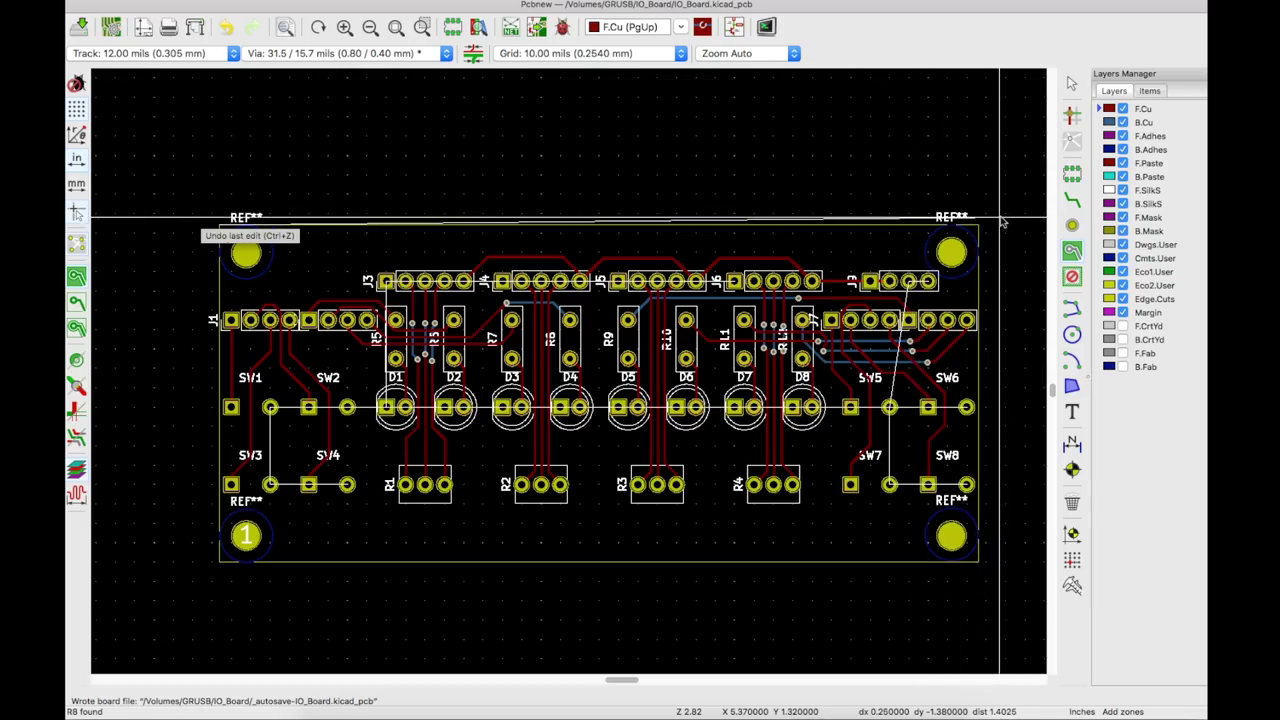
{"action": "scroll", "coordinate": [1000, 216], "scroll_direction": "up", "scroll_amount": 4}
{"action": "left_click", "coordinate": [922, 246]}
{"action": "scroll", "coordinate": [924, 250], "scroll_direction": "down", "scroll_amount": 5}
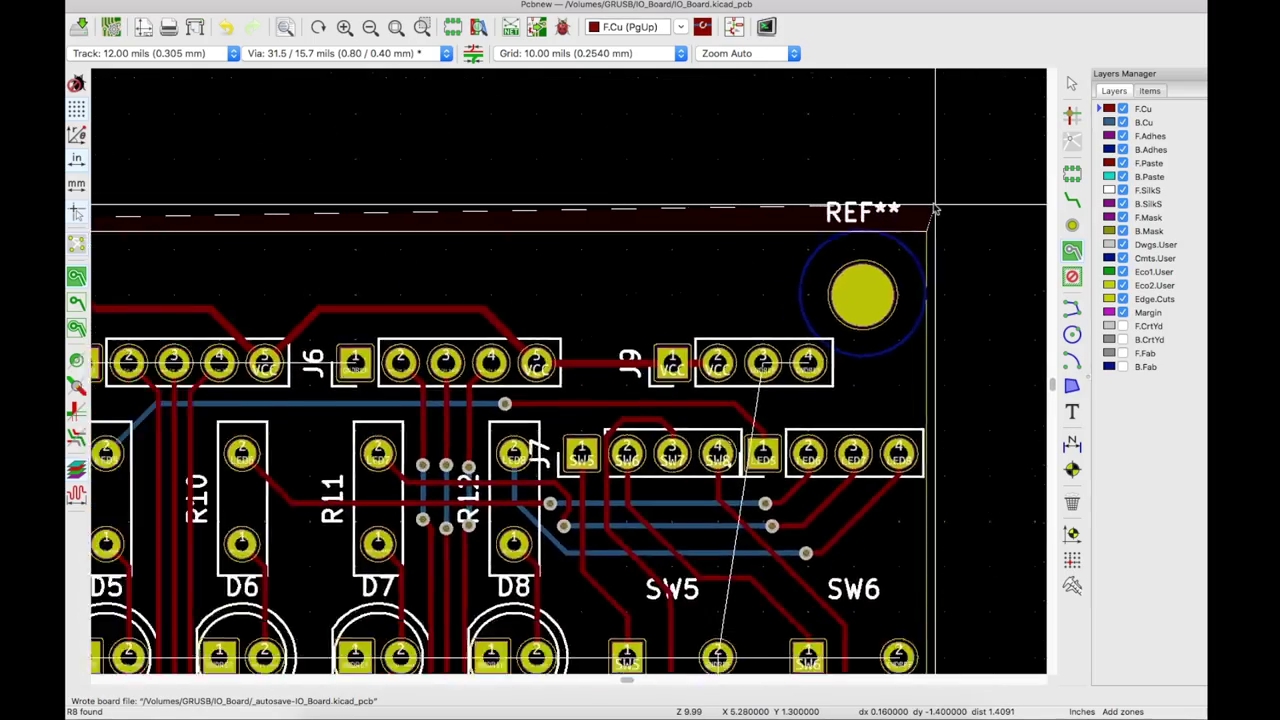
{"action": "scroll", "coordinate": [940, 482], "scroll_direction": "up", "scroll_amount": 5}
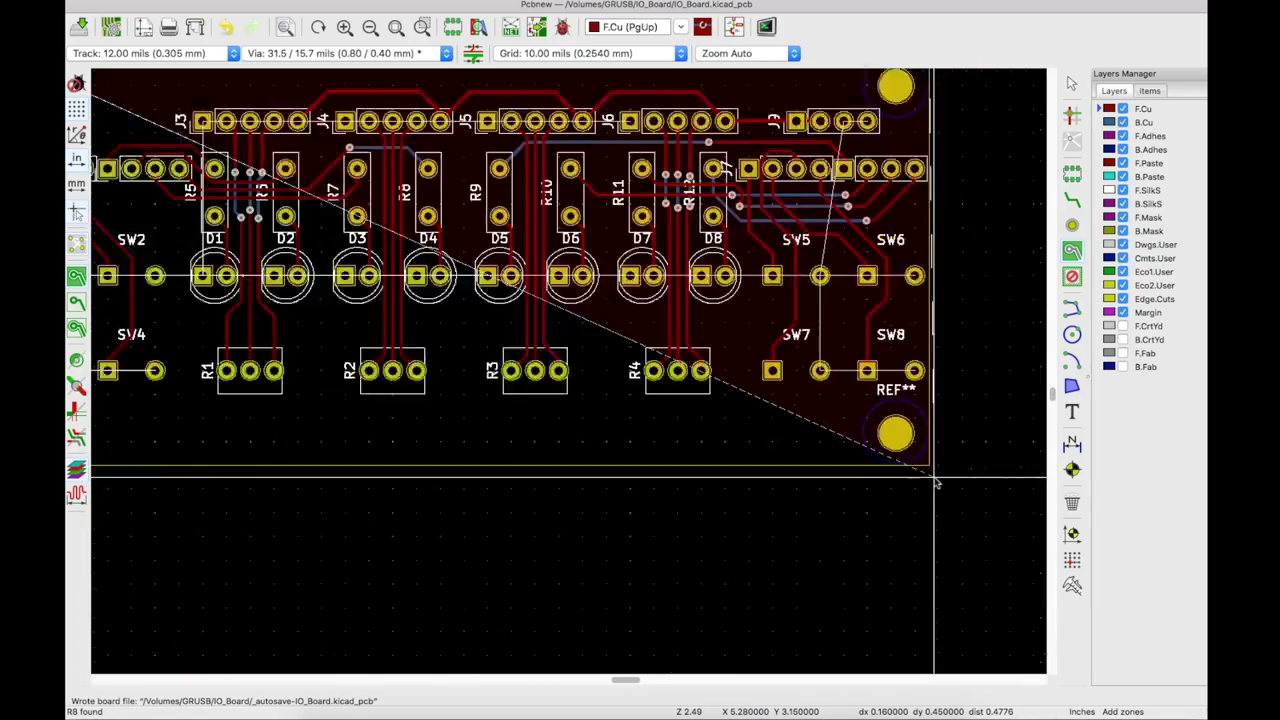
{"action": "left_click", "coordinate": [914, 443]}
{"action": "scroll", "coordinate": [953, 452], "scroll_direction": "down", "scroll_amount": 5}
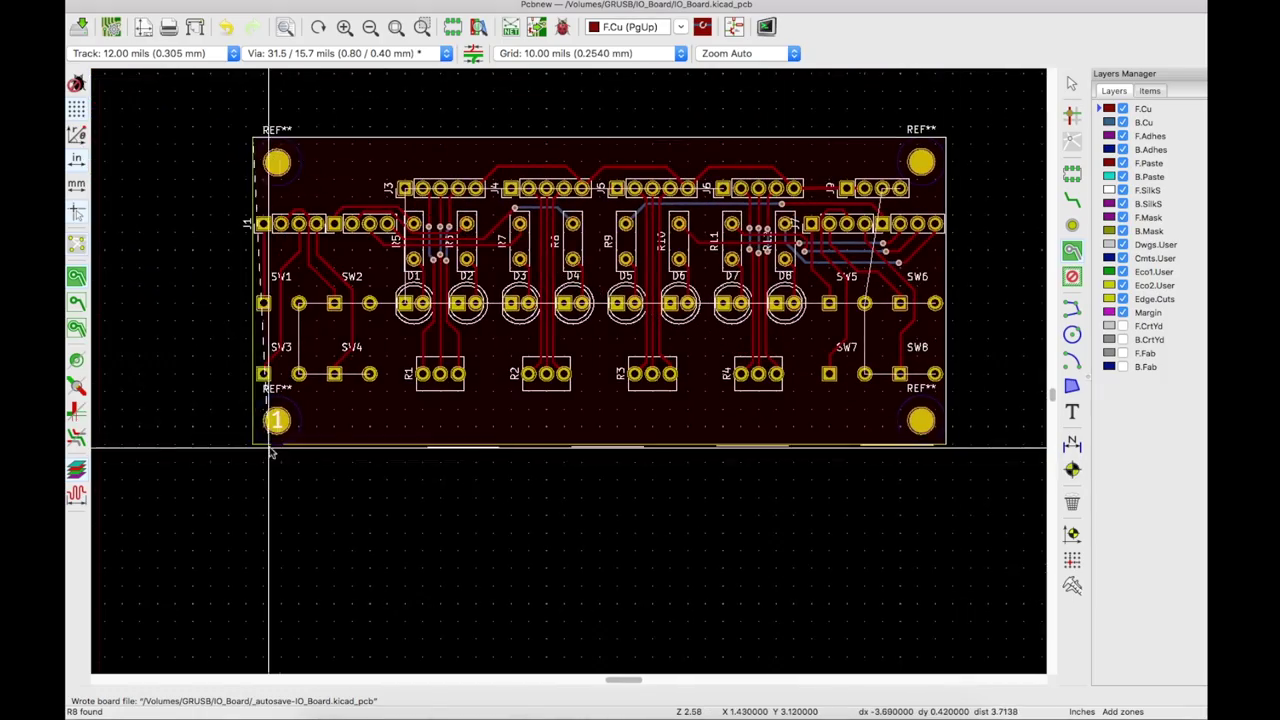
{"action": "scroll", "coordinate": [226, 449], "scroll_direction": "up", "scroll_amount": 5}
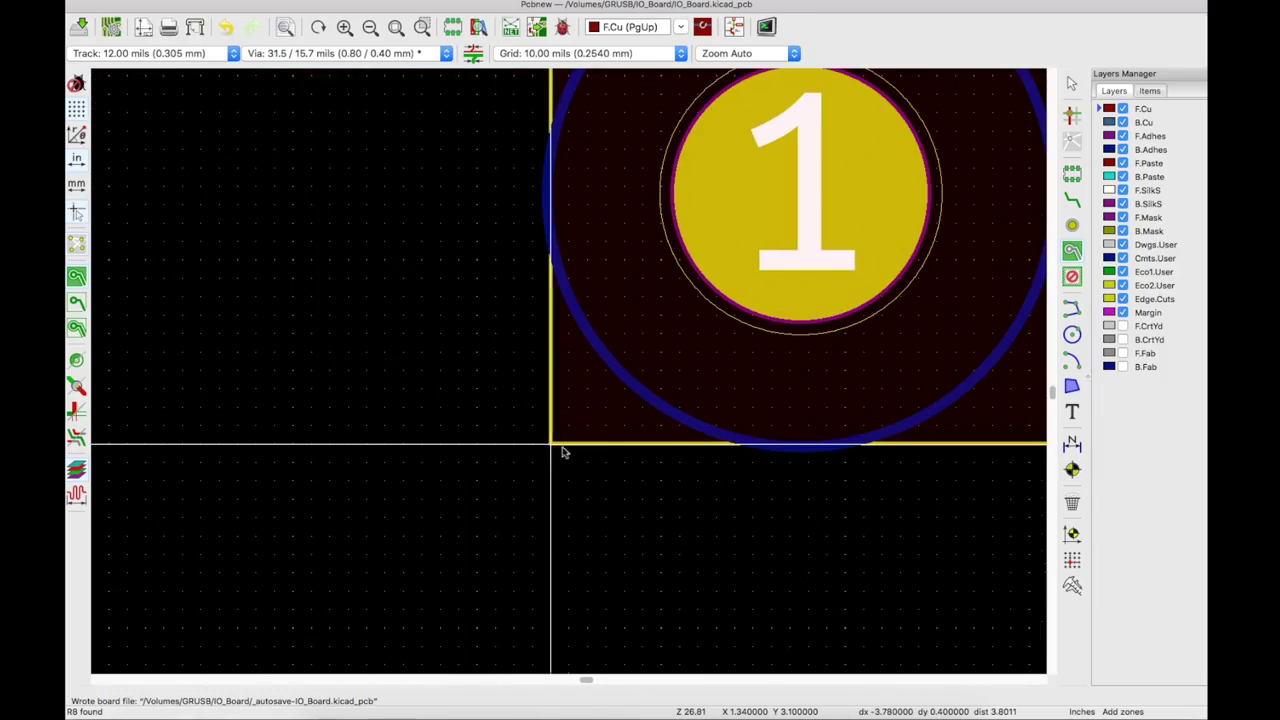
{"action": "scroll", "coordinate": [562, 452], "scroll_direction": "down", "scroll_amount": 6}
{"action": "scroll", "coordinate": [558, 97], "scroll_direction": "up", "scroll_amount": 4}
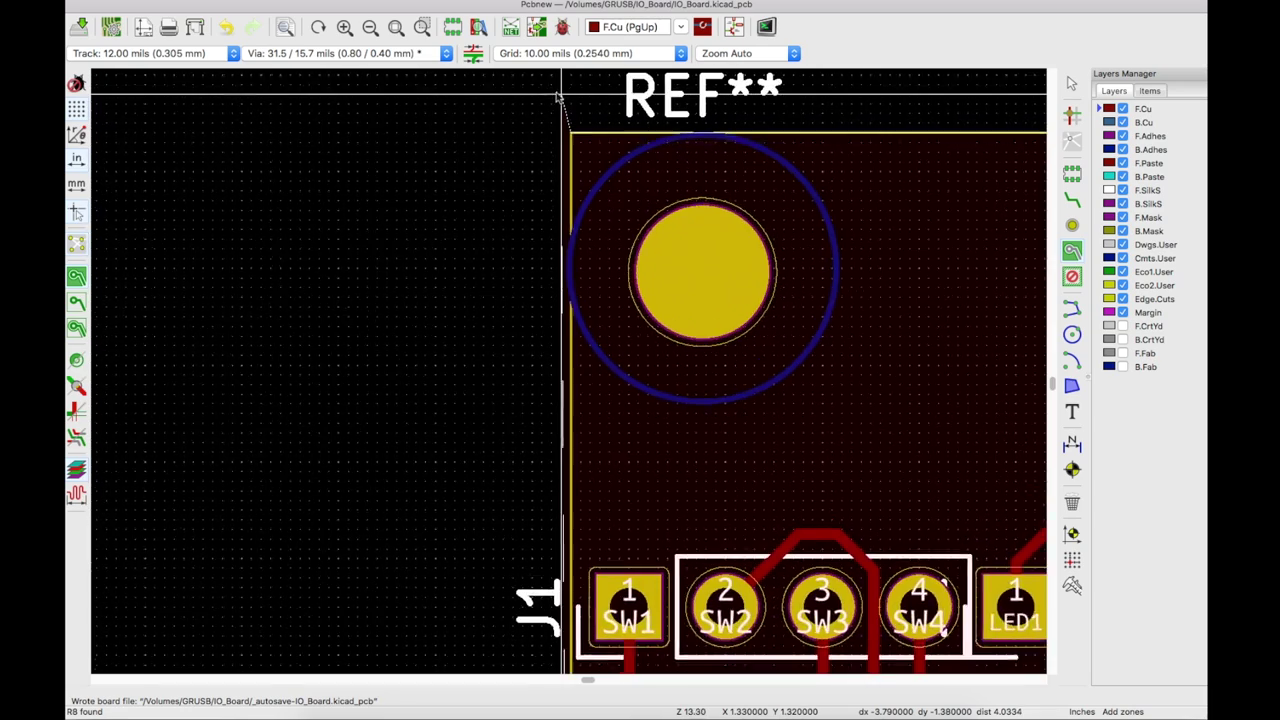
{"action": "scroll", "coordinate": [558, 97], "scroll_direction": "up", "scroll_amount": 3}
{"action": "left_click", "coordinate": [589, 181]}
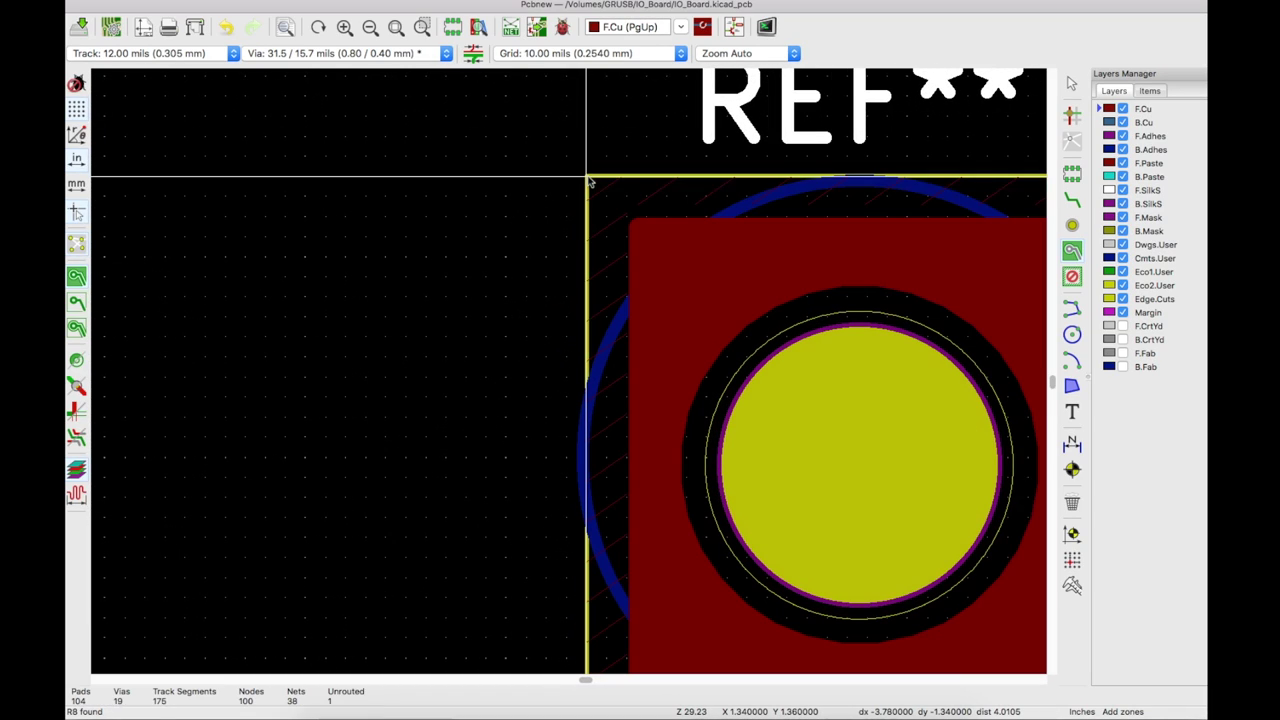
{"action": "scroll", "coordinate": [510, 175], "scroll_direction": "down", "scroll_amount": 2}
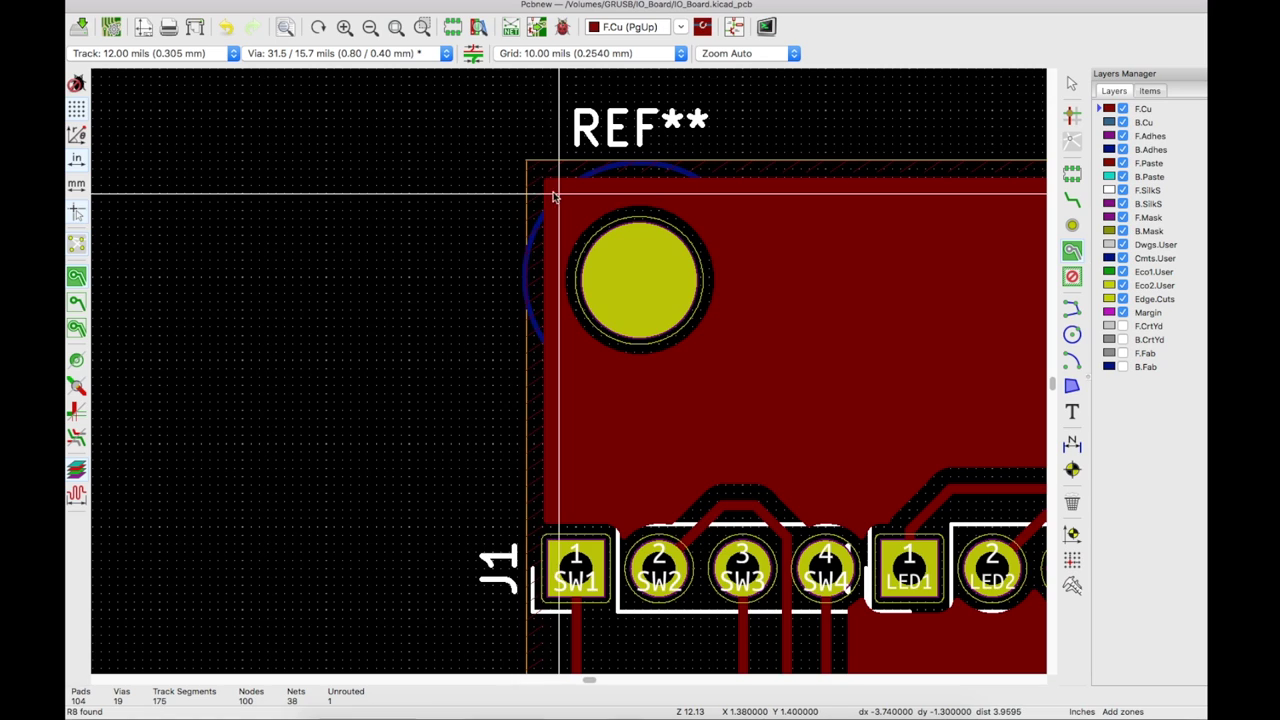
{"action": "scroll", "coordinate": [729, 357], "scroll_direction": "down", "scroll_amount": 2}
Duplicate the GNDREF copper zone and drop the copy onto the board.
{"action": "scroll", "coordinate": [734, 374], "scroll_direction": "up", "scroll_amount": 5}
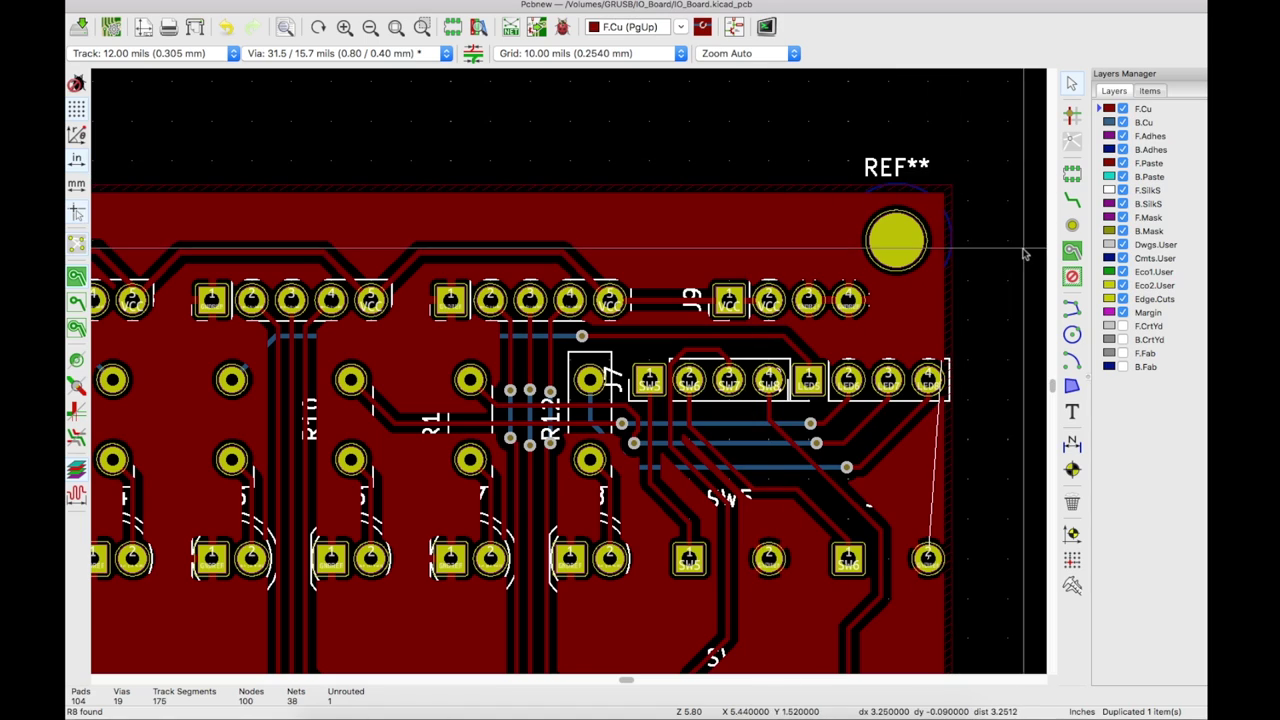
{"action": "left_click", "coordinate": [953, 207]}
{"action": "right_click", "coordinate": [948, 198]}
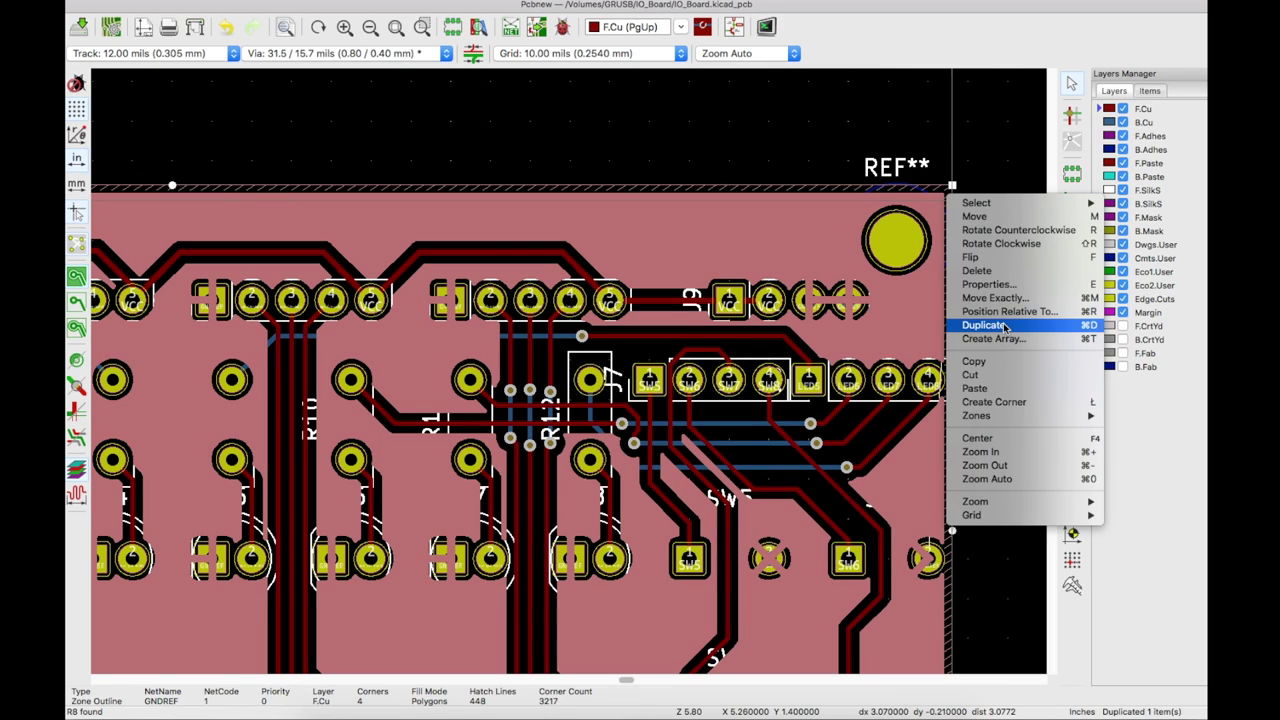
{"action": "left_click", "coordinate": [985, 326]}
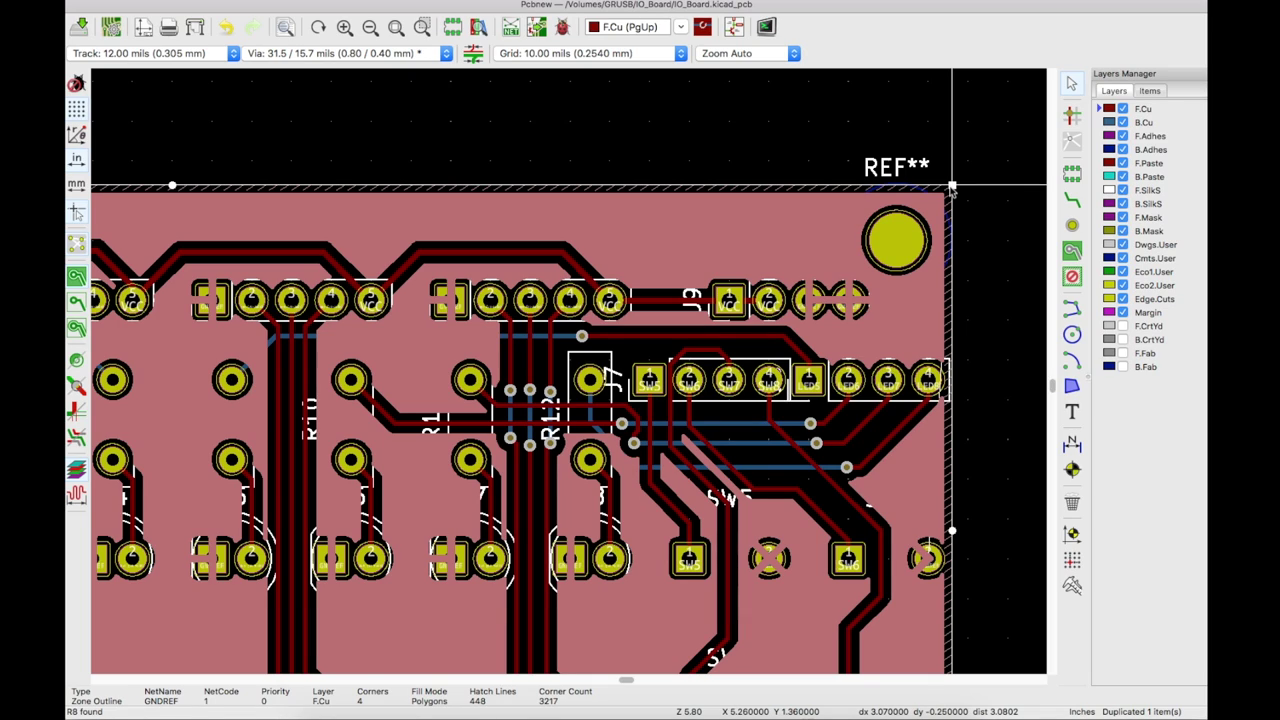
{"action": "left_click", "coordinate": [951, 286]}
Pick the duplicate zone, set its layer to B.Cu, and toggle F.Cu/B.Cu visibility.
{"action": "left_click", "coordinate": [952, 287]}
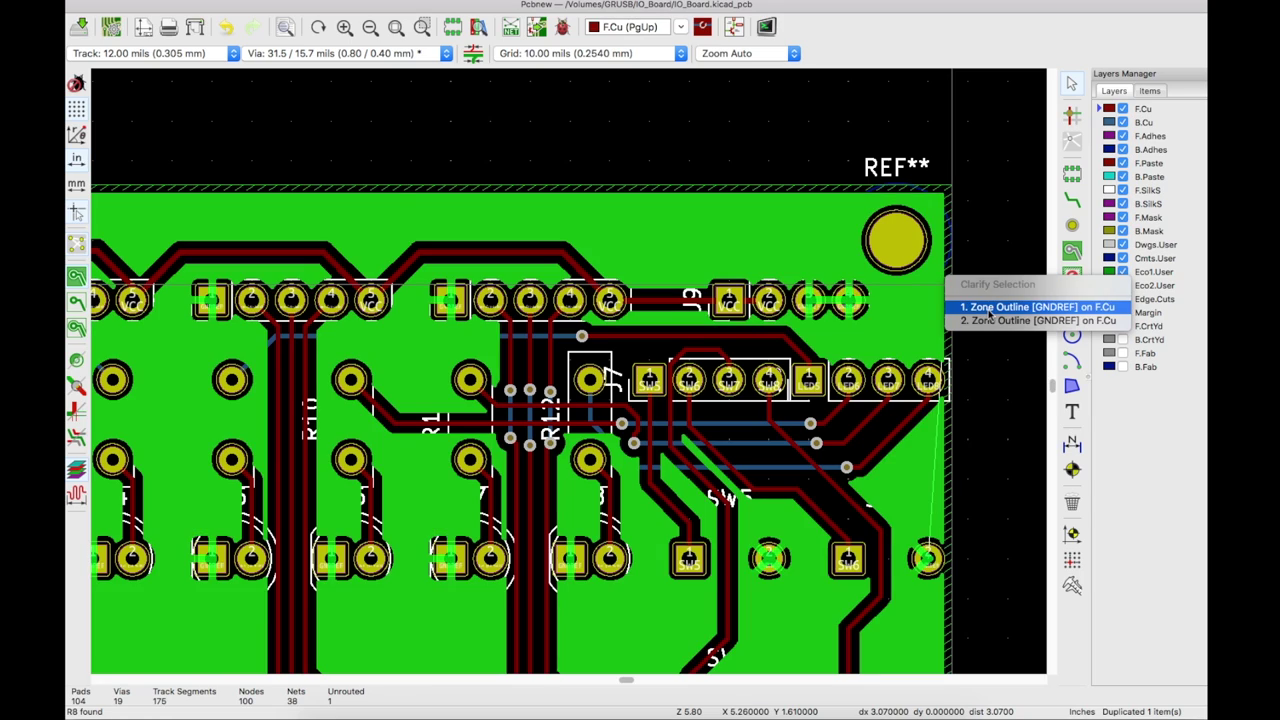
{"action": "left_click", "coordinate": [990, 313]}
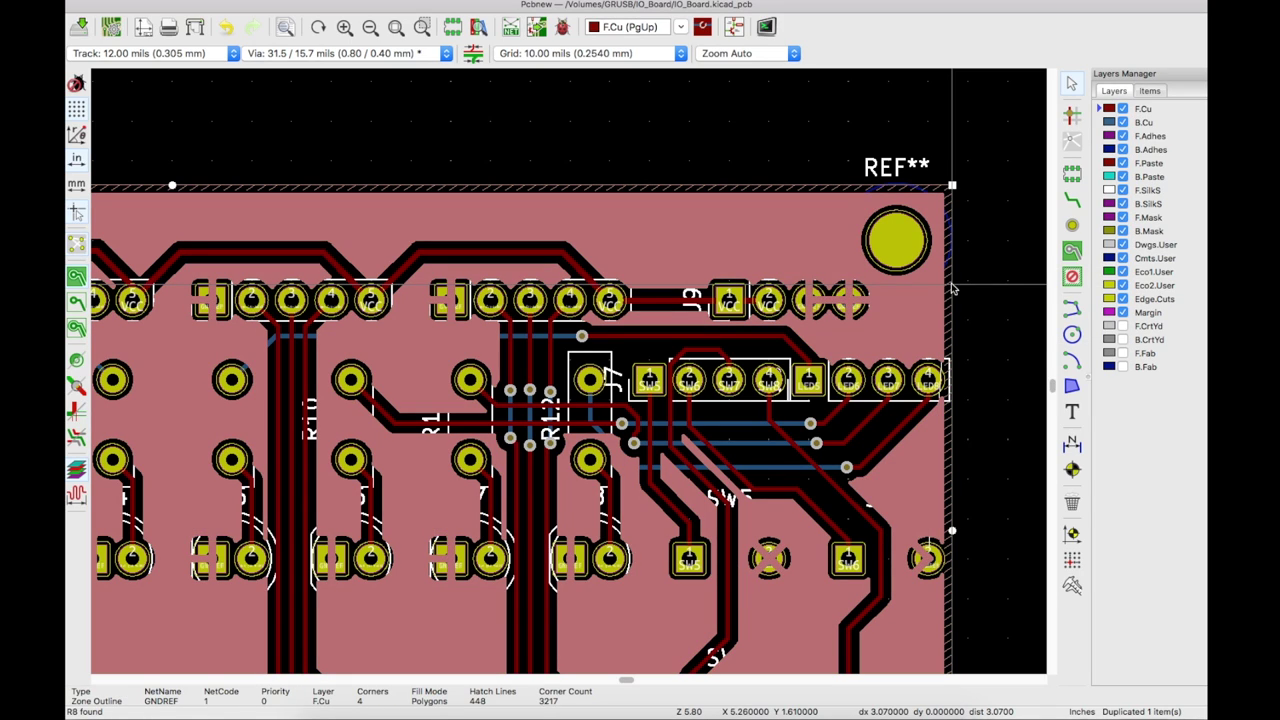
{"action": "double_click", "coordinate": [952, 289]}
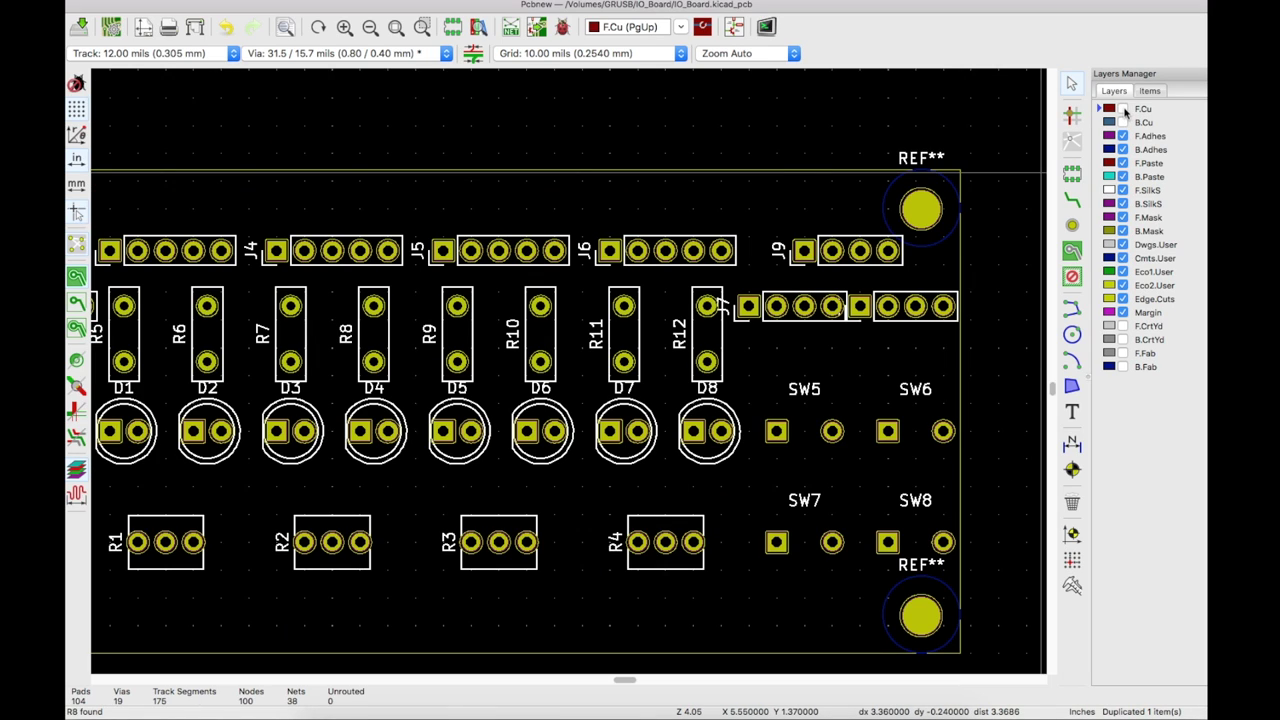
{"action": "left_click", "coordinate": [1123, 109]}
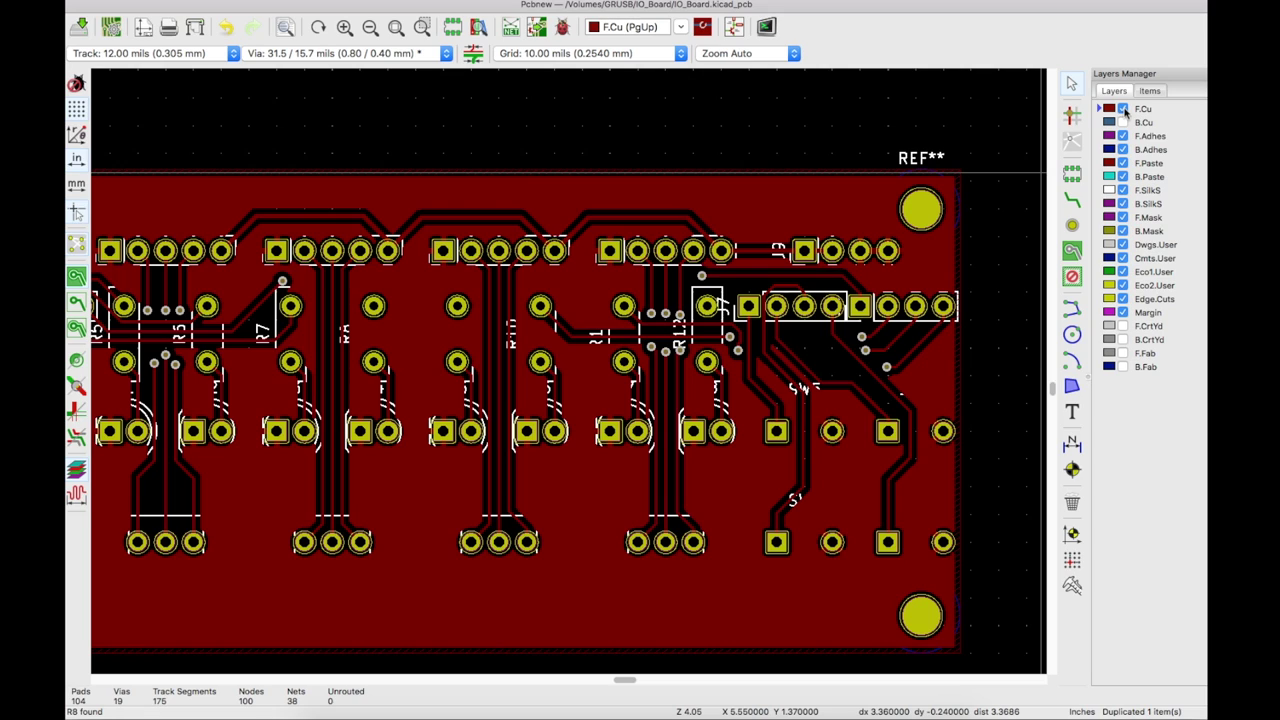
{"action": "left_click", "coordinate": [1123, 109]}
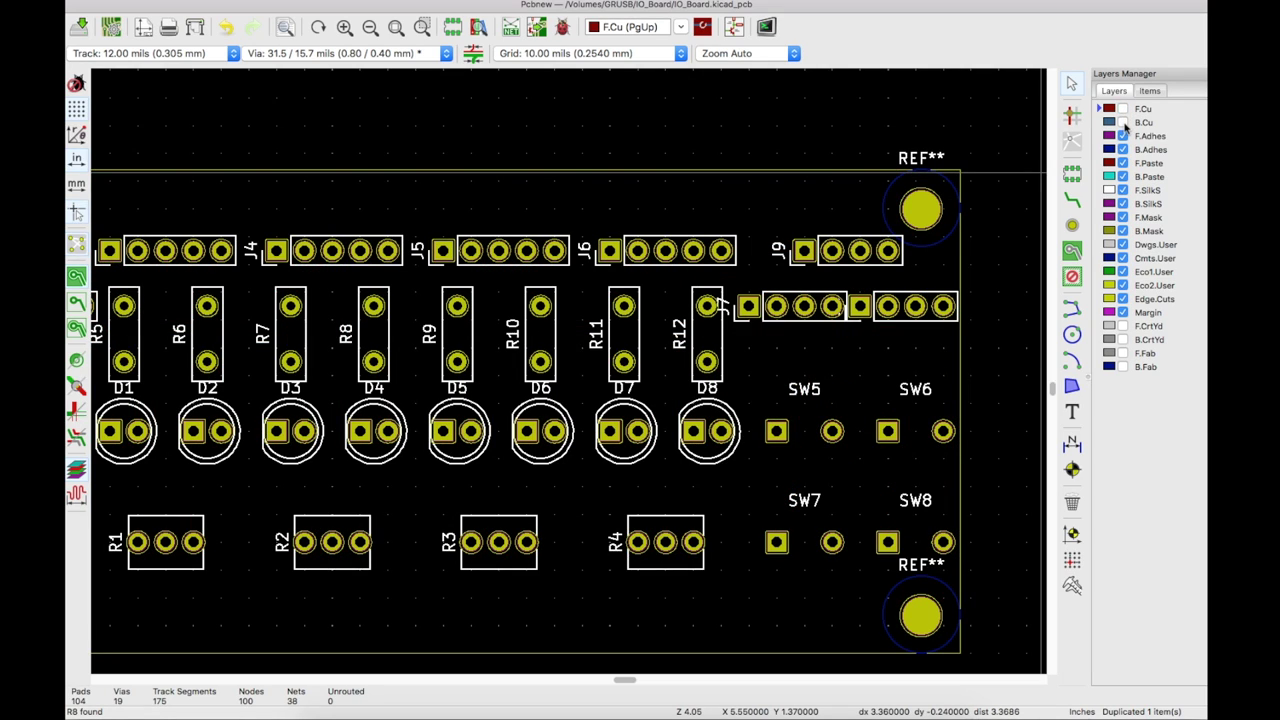
{"action": "left_click", "coordinate": [1123, 122]}
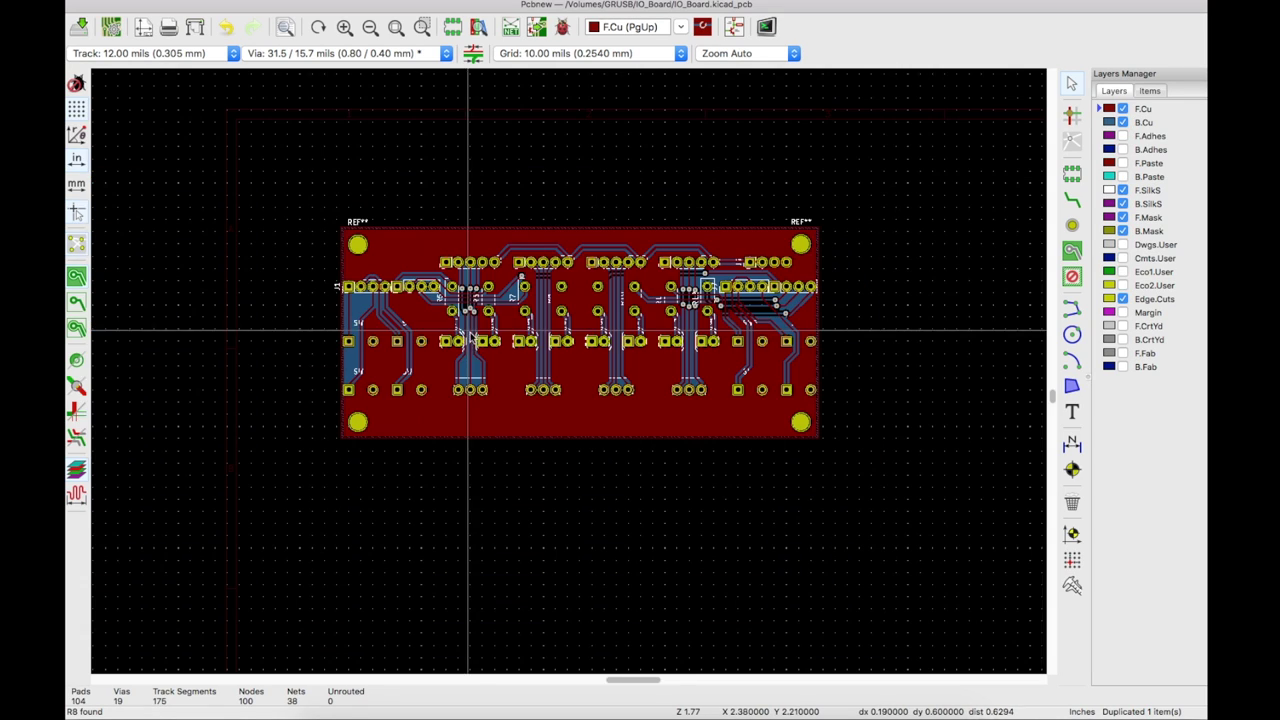
{"action": "scroll", "coordinate": [416, 305], "scroll_direction": "up", "scroll_amount": 1}
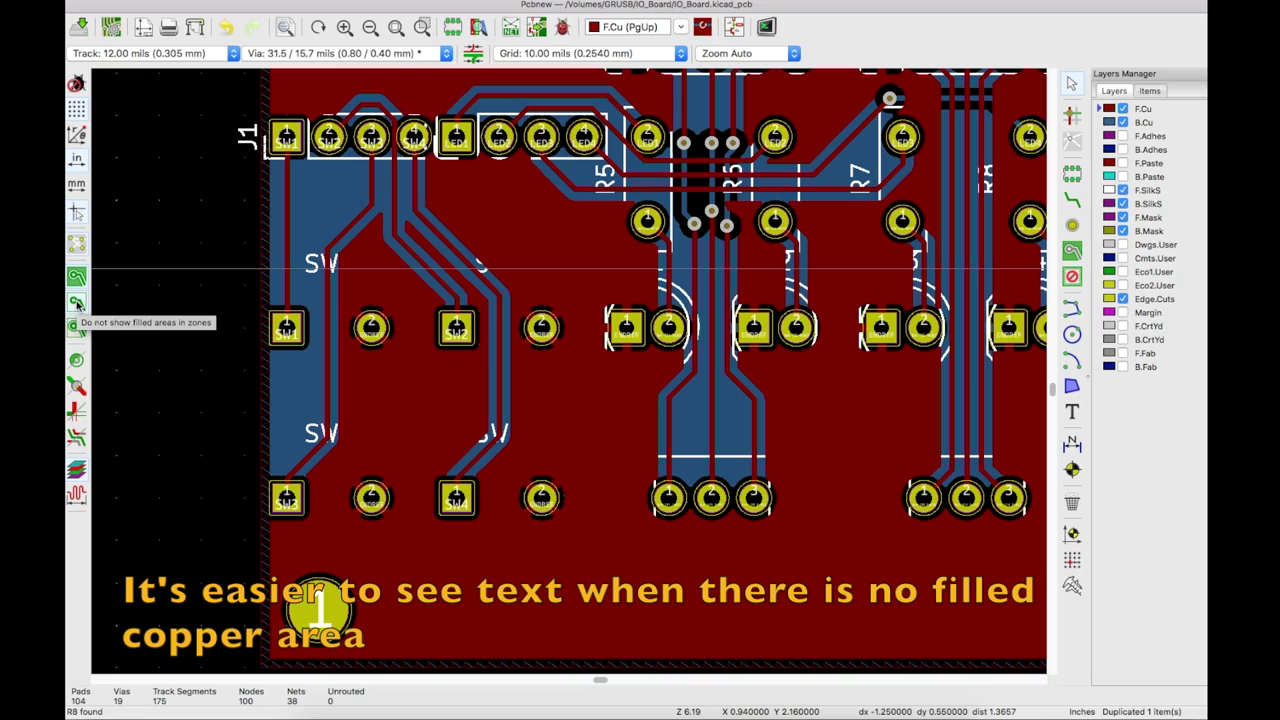
Hide zone fills, move the J3 label below its header, and place J4's label horizontally below.
{"action": "left_click", "coordinate": [77, 305]}
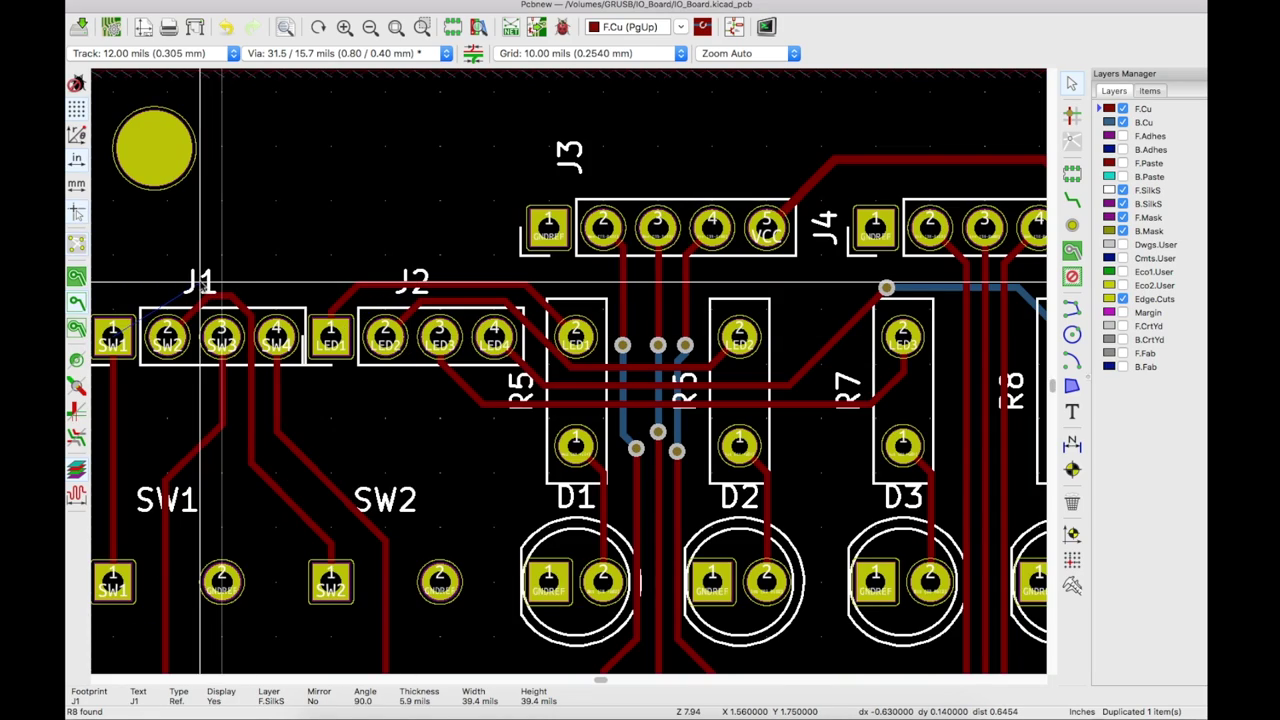
{"action": "scroll", "coordinate": [500, 200], "scroll_direction": "up", "scroll_amount": 2}
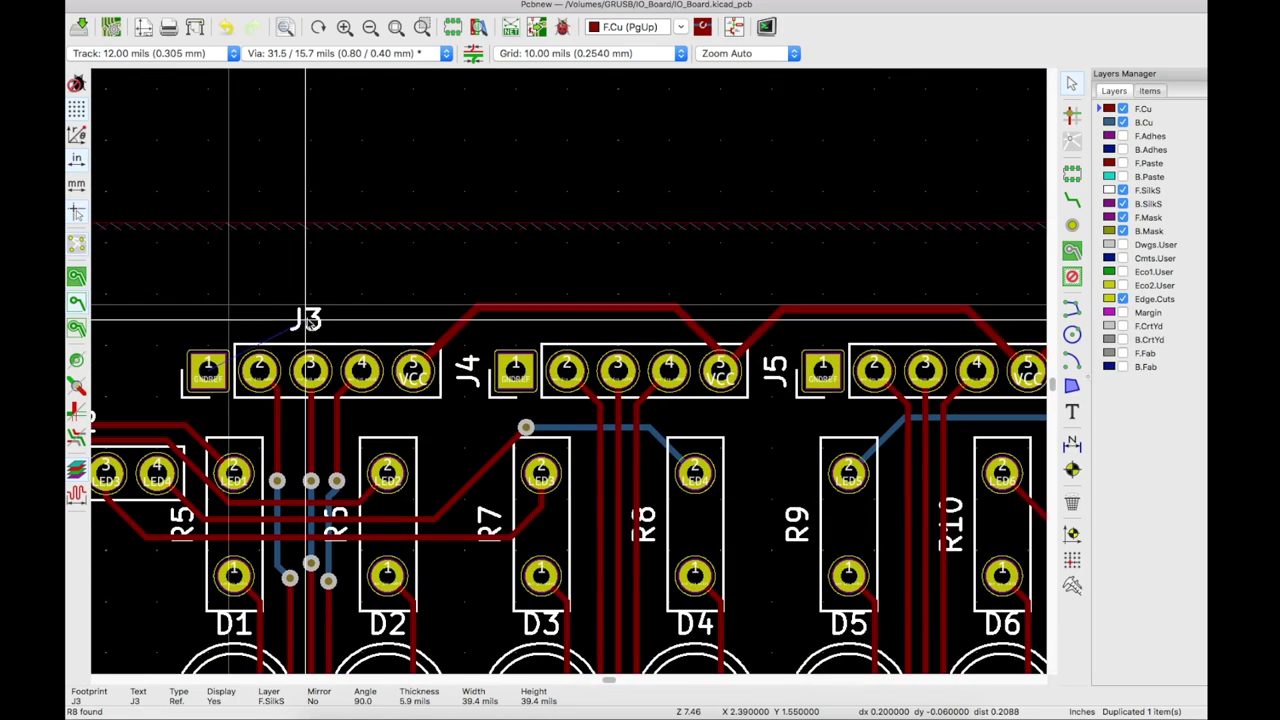
{"action": "left_click_drag", "start_coordinate": [309, 328], "coordinate": [310, 418]}
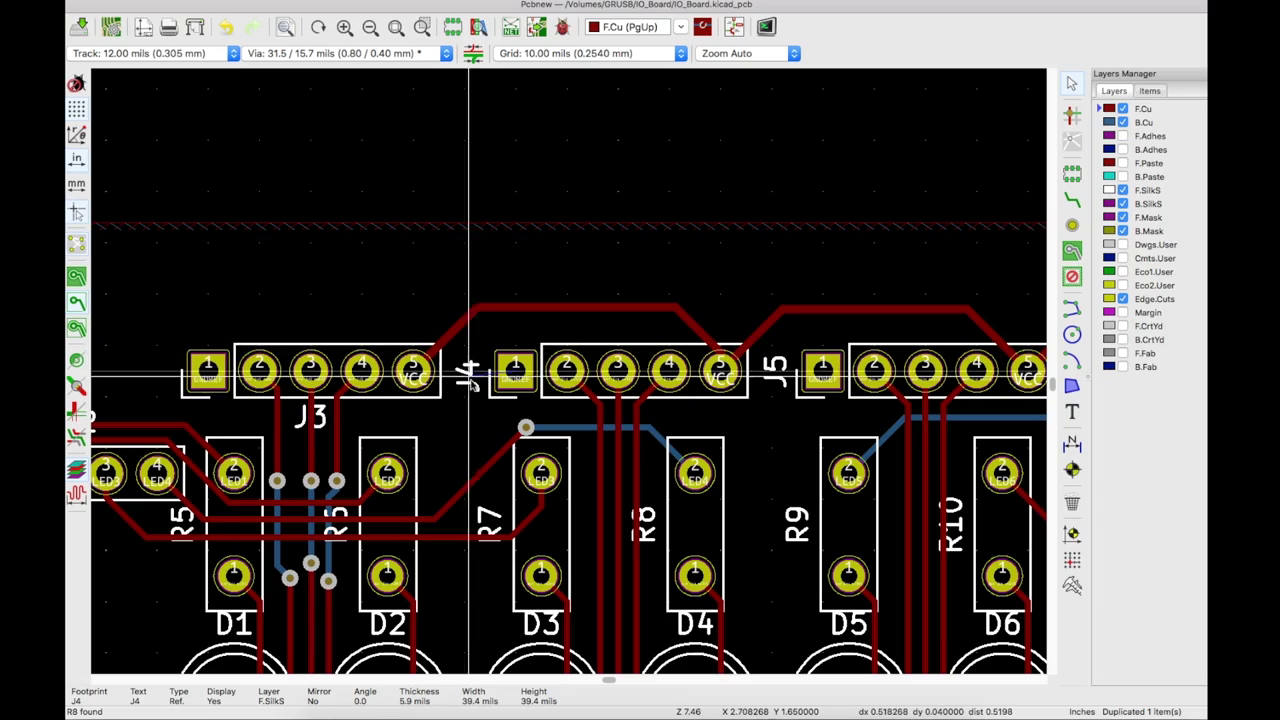
{"action": "key", "text": "r"}
{"action": "left_click_drag", "start_coordinate": [467, 370], "coordinate": [617, 410]}
{"action": "scroll", "coordinate": [775, 378], "scroll_direction": "down", "scroll_amount": 2}
{"action": "scroll", "coordinate": [775, 378], "scroll_direction": "up", "scroll_amount": 4}
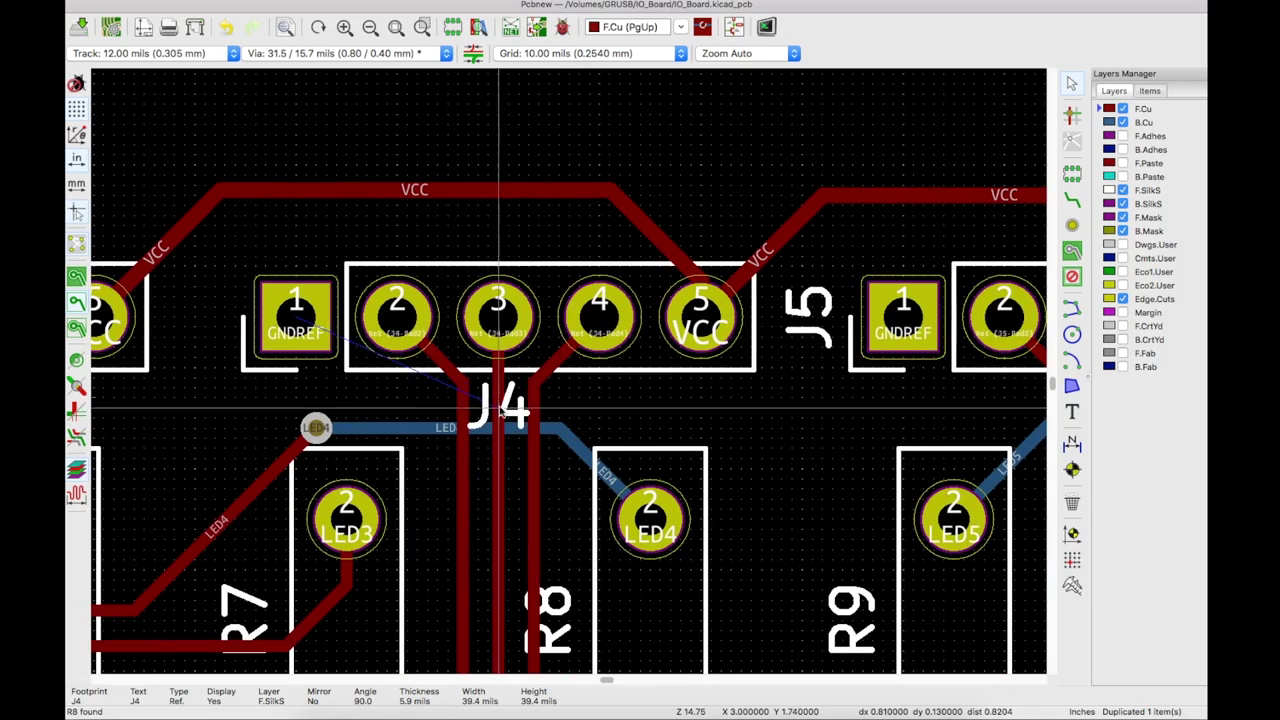
Rotate the J5 label horizontal and drop it below its connector.
{"action": "key", "text": "r"}
{"action": "key", "text": "r"}
{"action": "scroll", "coordinate": [793, 335], "scroll_direction": "down", "scroll_amount": 3}
{"action": "scroll", "coordinate": [663, 370], "scroll_direction": "up", "scroll_amount": 3}
{"action": "left_click", "coordinate": [663, 430]}
{"action": "scroll", "coordinate": [627, 385], "scroll_direction": "down", "scroll_amount": 2}
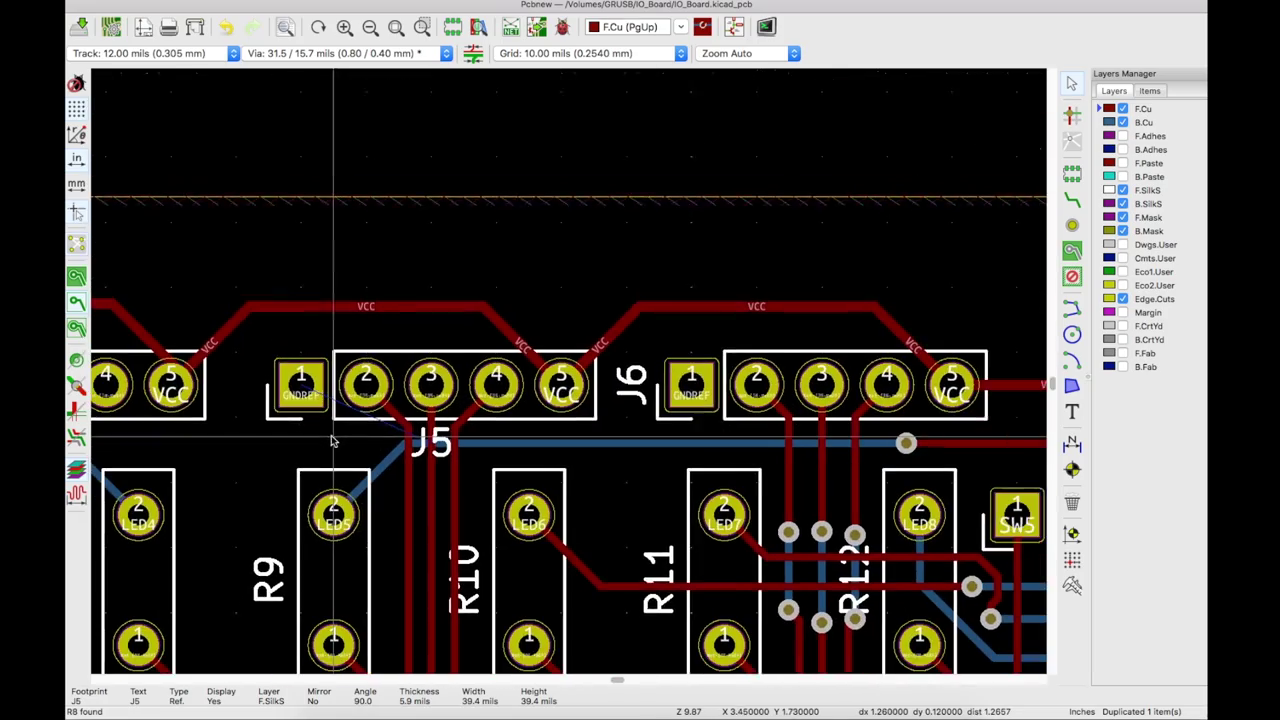
{"action": "key", "text": "r"}
Place the J6 label horizontally below J6 and move J9's label right of its connector.
{"action": "key", "text": "r"}
{"action": "left_click_drag", "start_coordinate": [627, 385], "coordinate": [808, 443]}
{"action": "scroll", "coordinate": [703, 437], "scroll_direction": "down", "scroll_amount": 3}
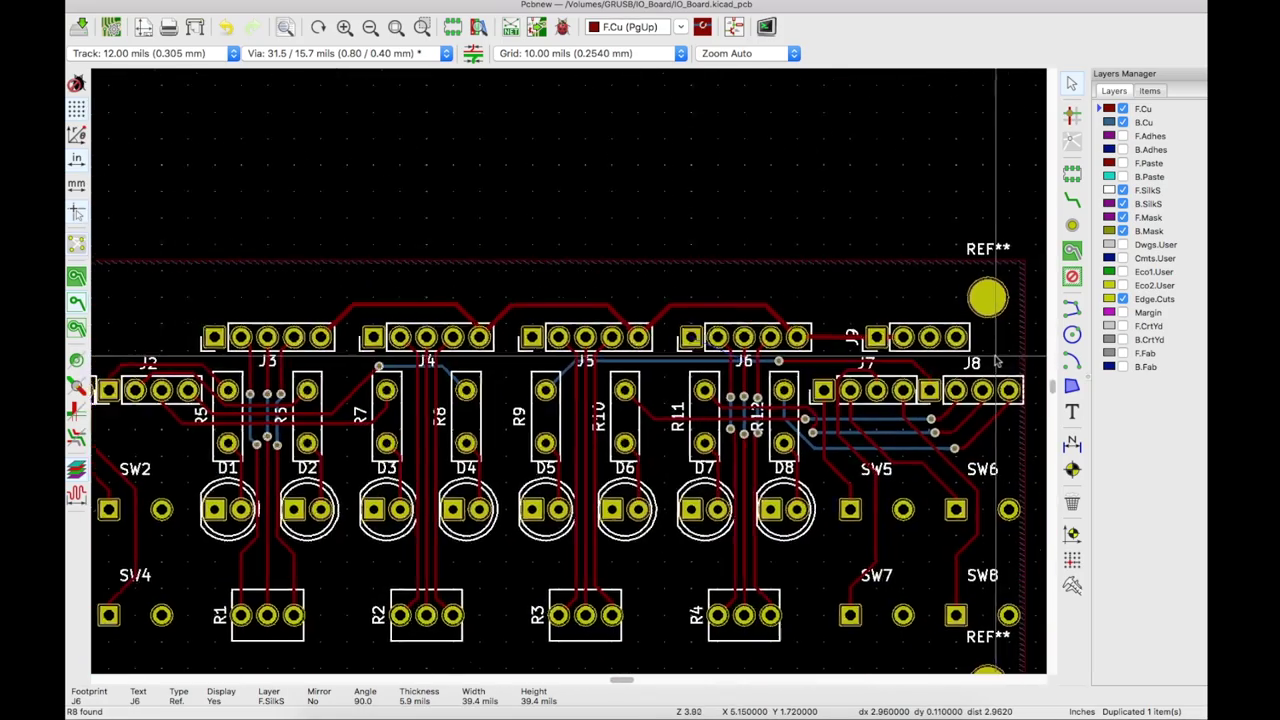
{"action": "scroll", "coordinate": [685, 310], "scroll_direction": "up", "scroll_amount": 4}
{"action": "key", "text": "r"}
{"action": "key", "text": "r"}
{"action": "left_click_drag", "start_coordinate": [686, 312], "coordinate": [777, 351]}
{"action": "scroll", "coordinate": [777, 351], "scroll_direction": "down", "scroll_amount": 2}
{"action": "left_click_drag", "start_coordinate": [808, 276], "coordinate": [886, 243]}
Open the mounting hole REF** label's Footprint Text Properties, closing and reopening it.
{"action": "scroll", "coordinate": [258, 187], "scroll_direction": "left", "scroll_amount": 5}
{"action": "double_click", "coordinate": [258, 187]}
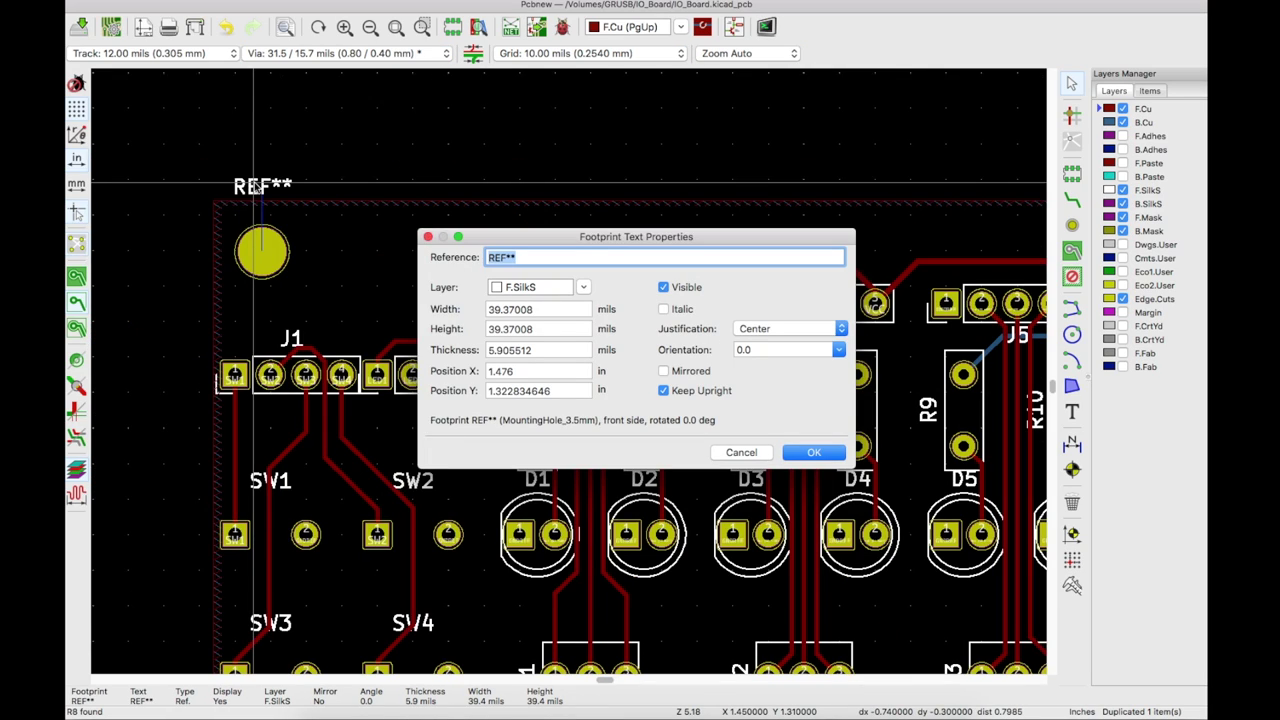
{"action": "key", "text": "Escape"}
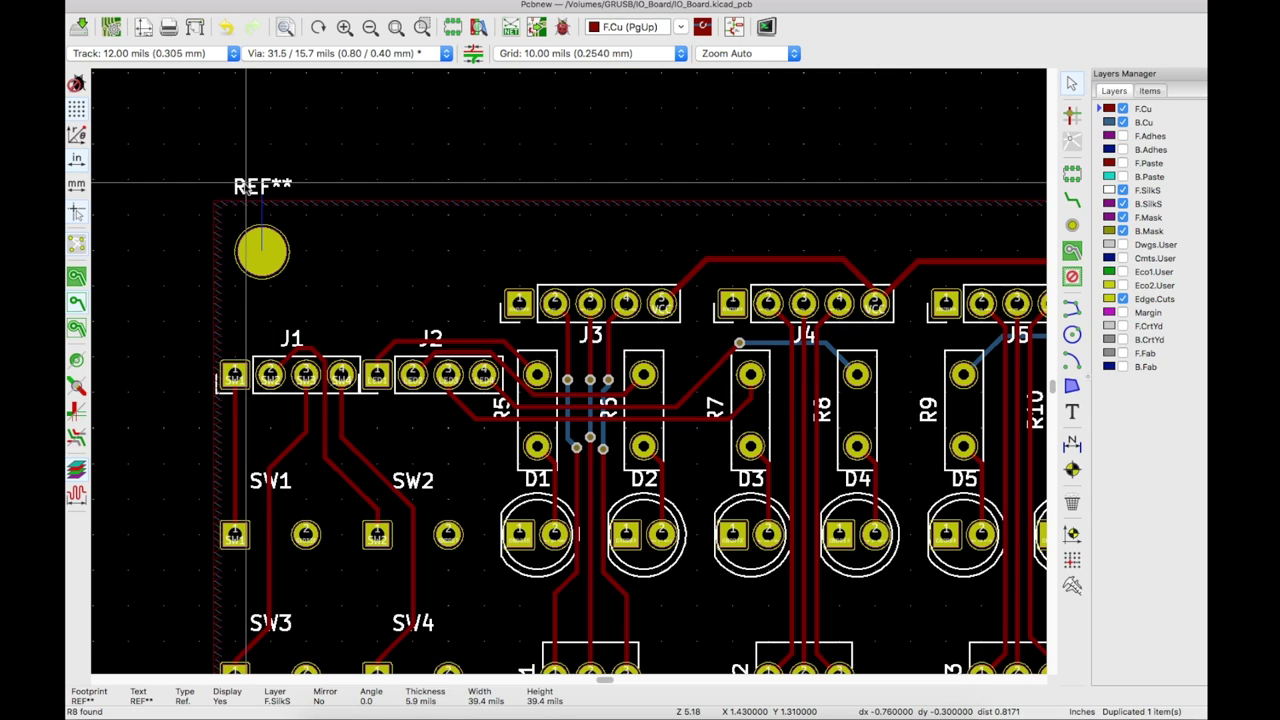
{"action": "double_click", "coordinate": [250, 188]}
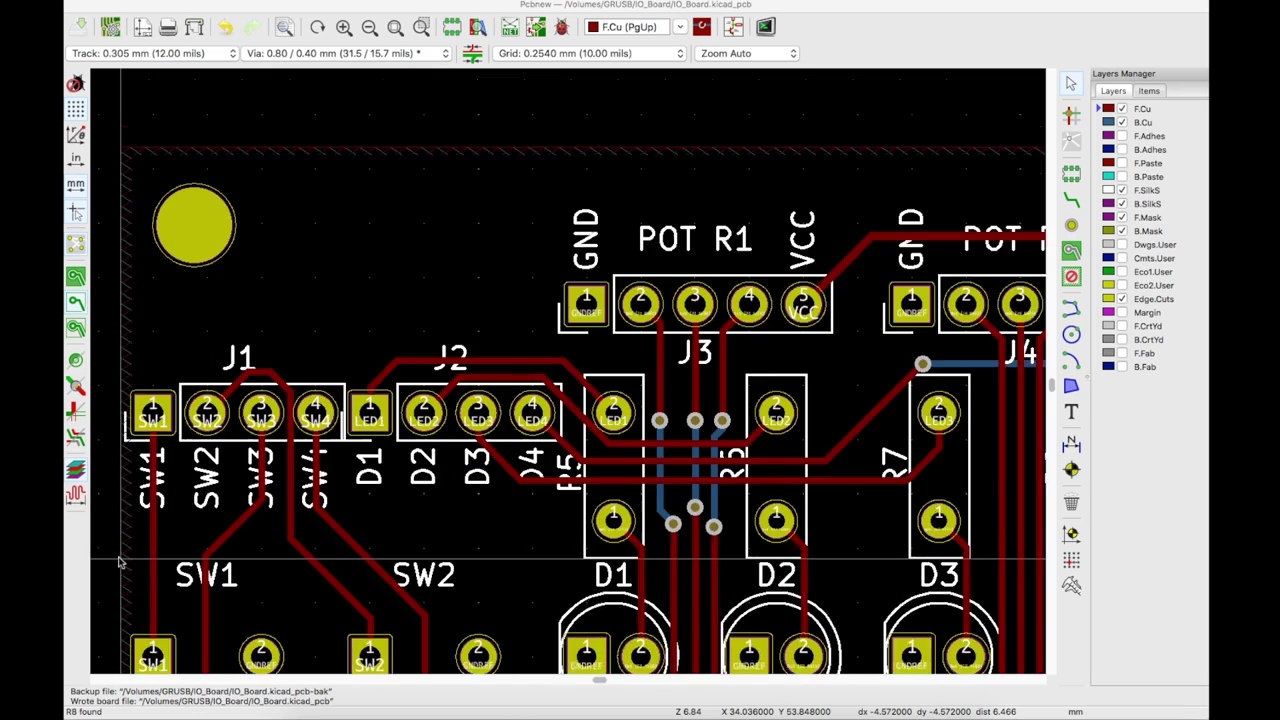
{"action": "scroll", "coordinate": [613, 331], "scroll_direction": "up", "scroll_amount": 2}
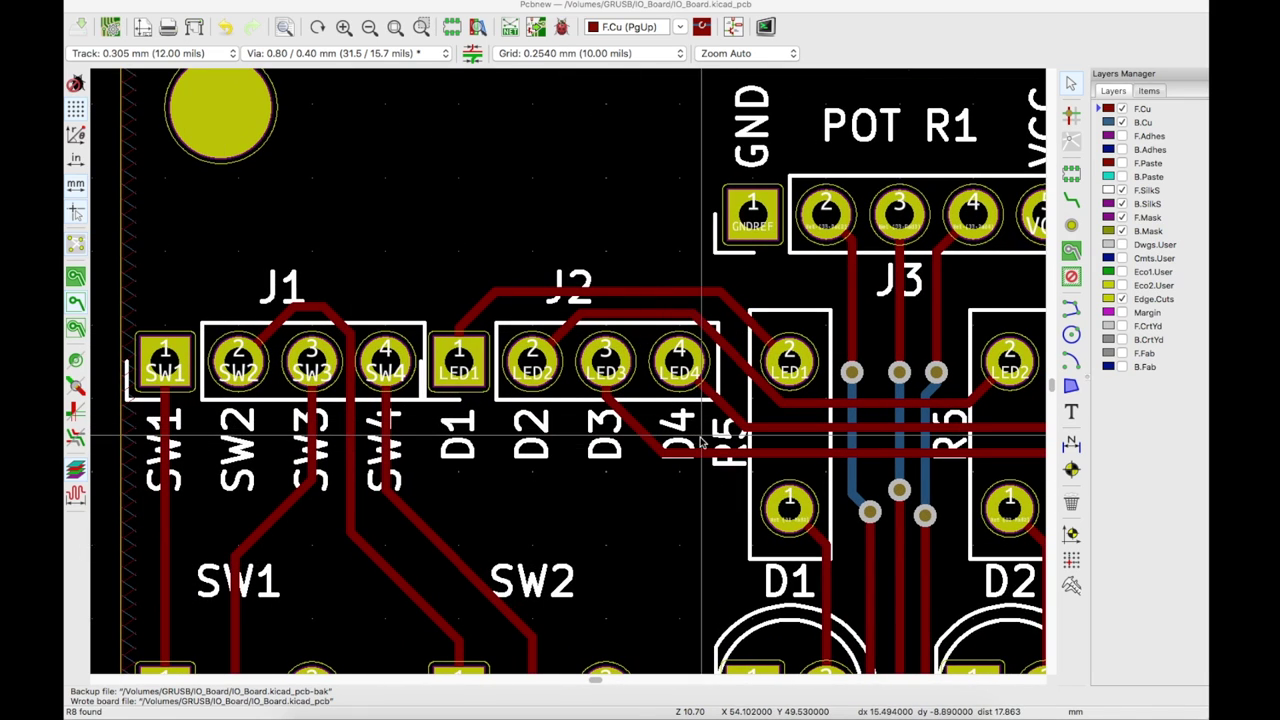
Create a trial 'Example' text on F.SilkS, then cancel its placement to discard it.
{"action": "scroll", "coordinate": [761, 527], "scroll_direction": "down", "scroll_amount": 3}
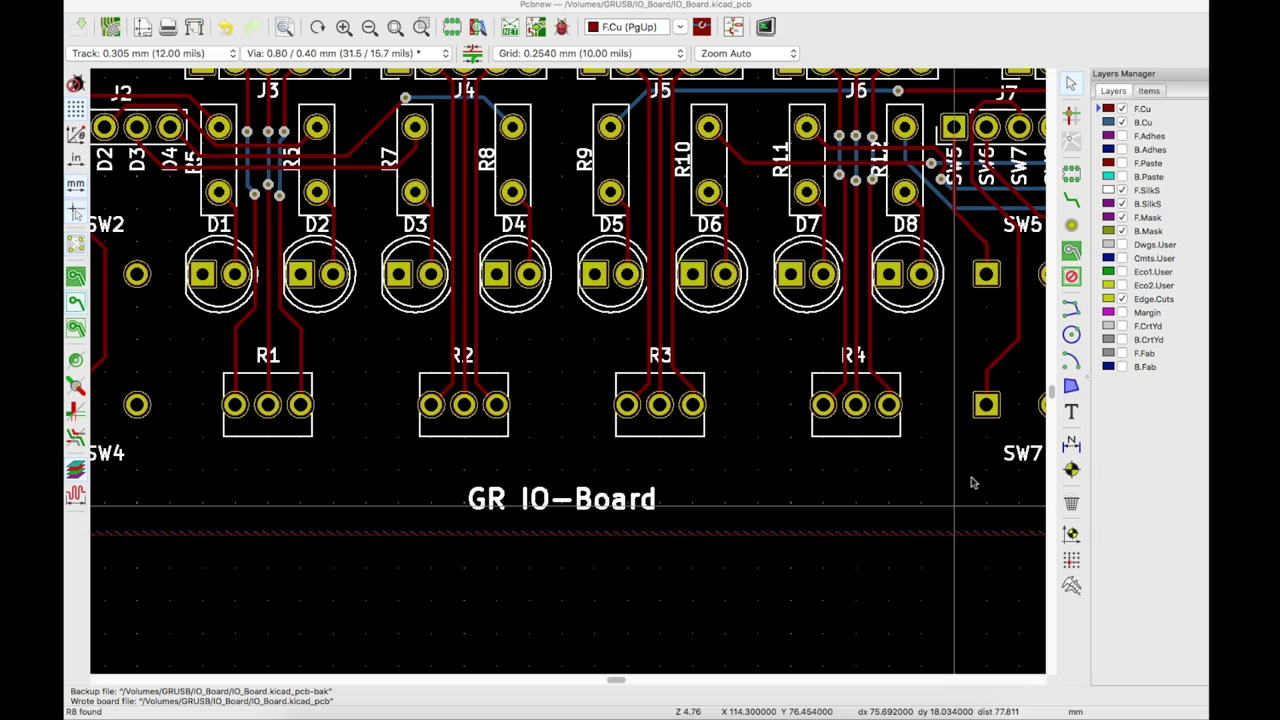
{"action": "left_click", "coordinate": [1071, 413]}
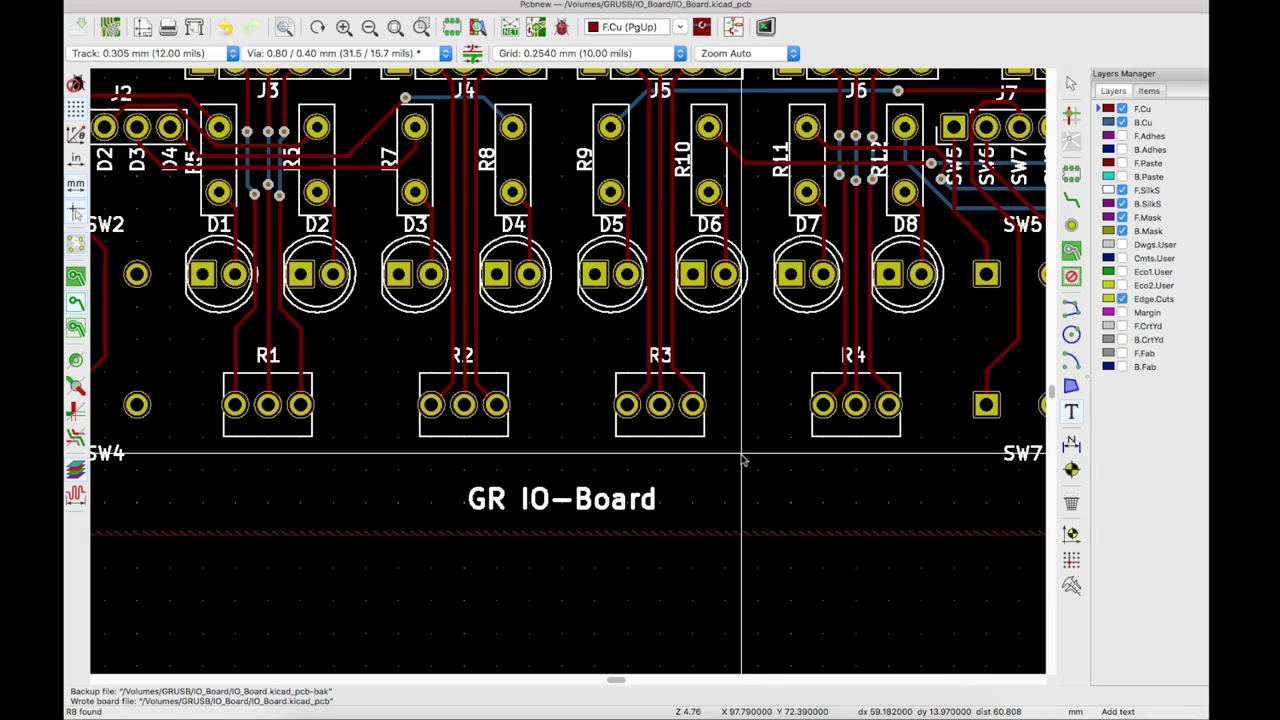
{"action": "left_click", "coordinate": [741, 459]}
{"action": "left_click", "coordinate": [587, 323]}
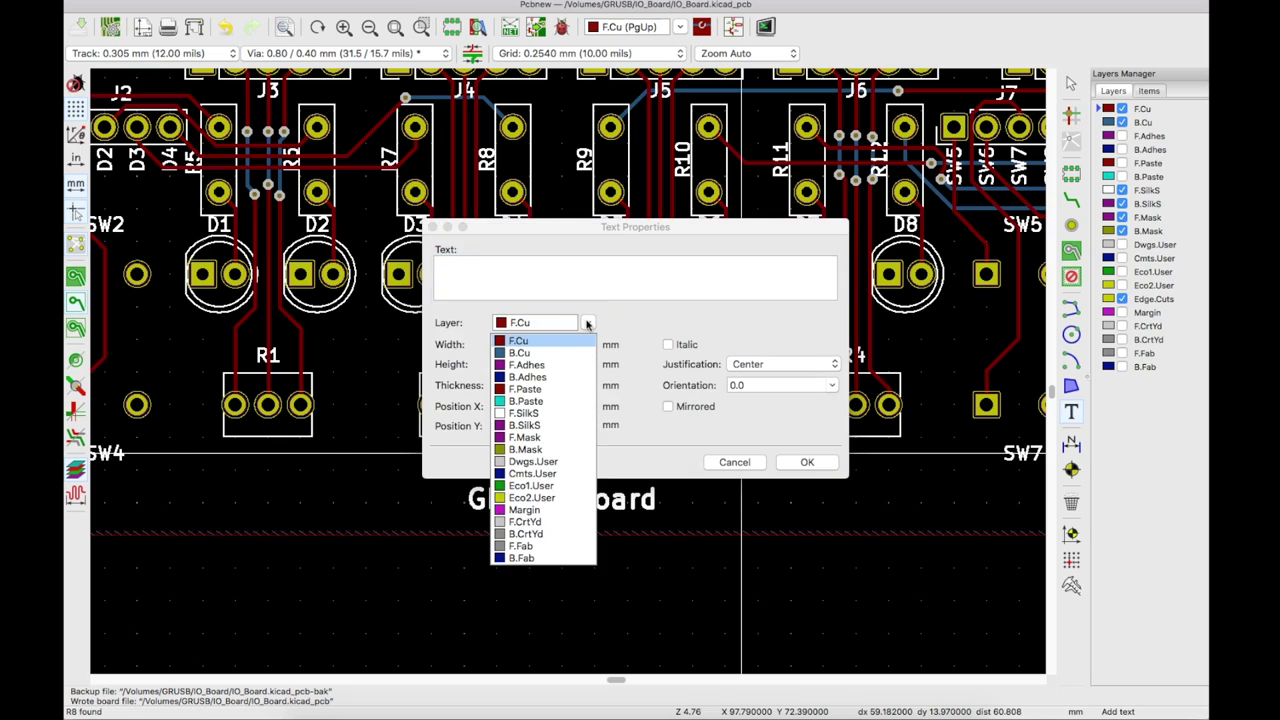
{"action": "left_click", "coordinate": [524, 413]}
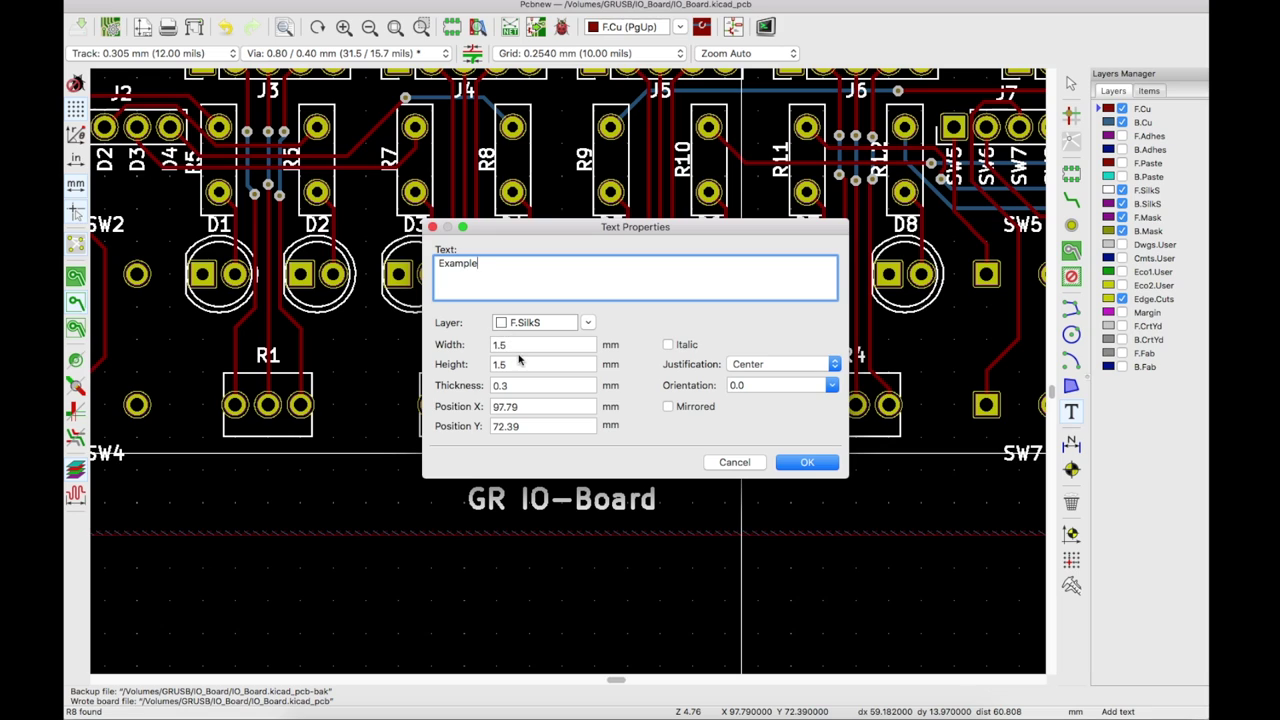
{"action": "key", "text": "Return"}
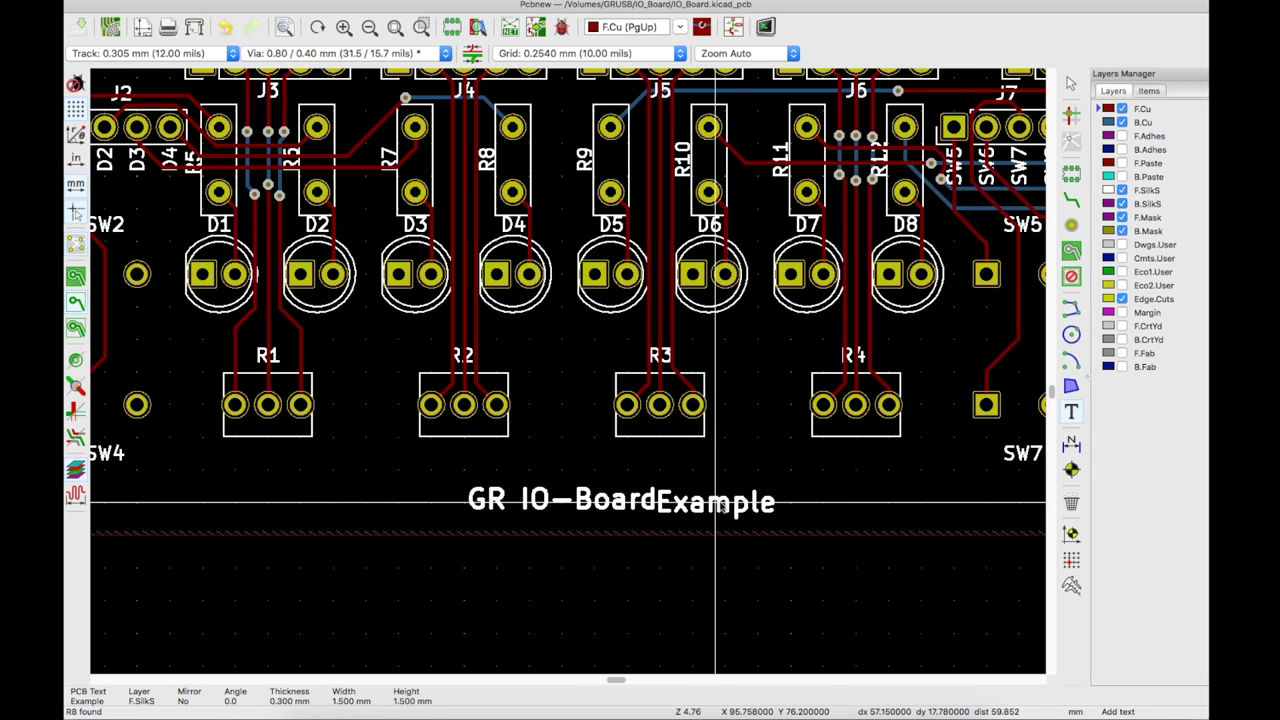
{"action": "key", "text": "Escape"}
{"action": "scroll", "coordinate": [740, 505], "scroll_direction": "down", "scroll_amount": 2}
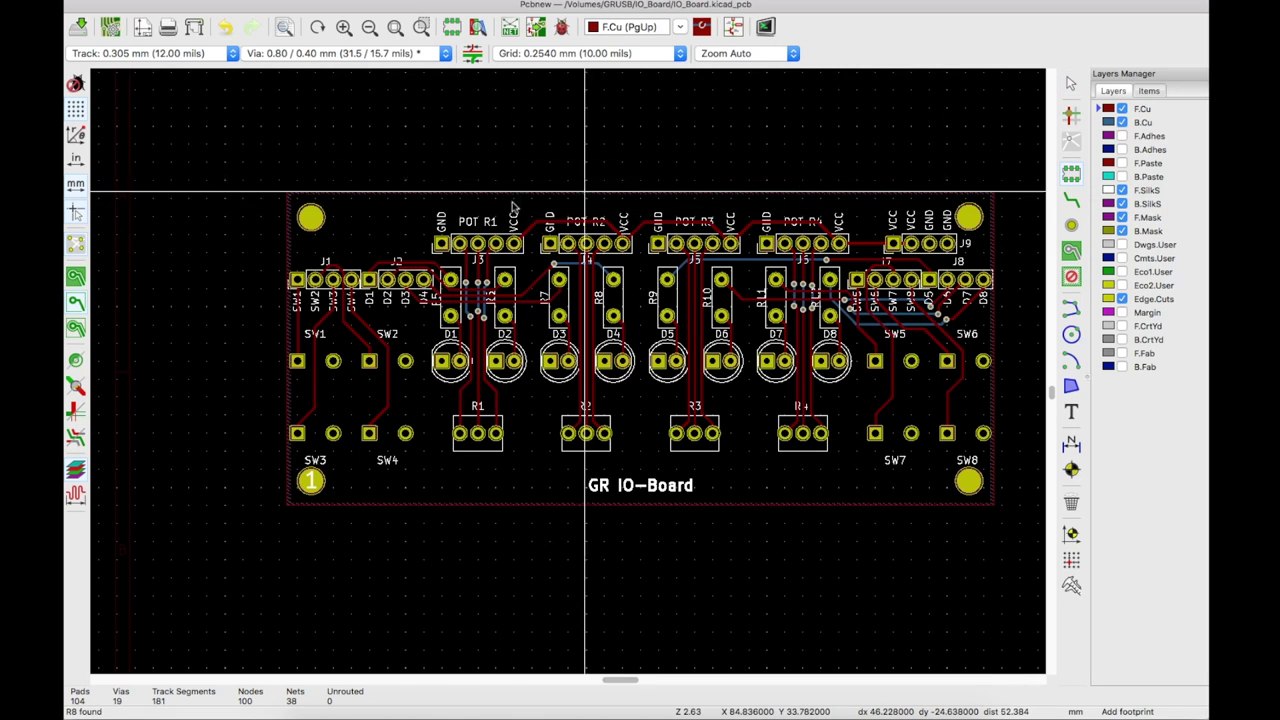
Place the OSHW-Symbol_6.7x6mm_SilkScreen gear logo at the board's top-left corner.
{"action": "left_click", "coordinate": [358, 230]}
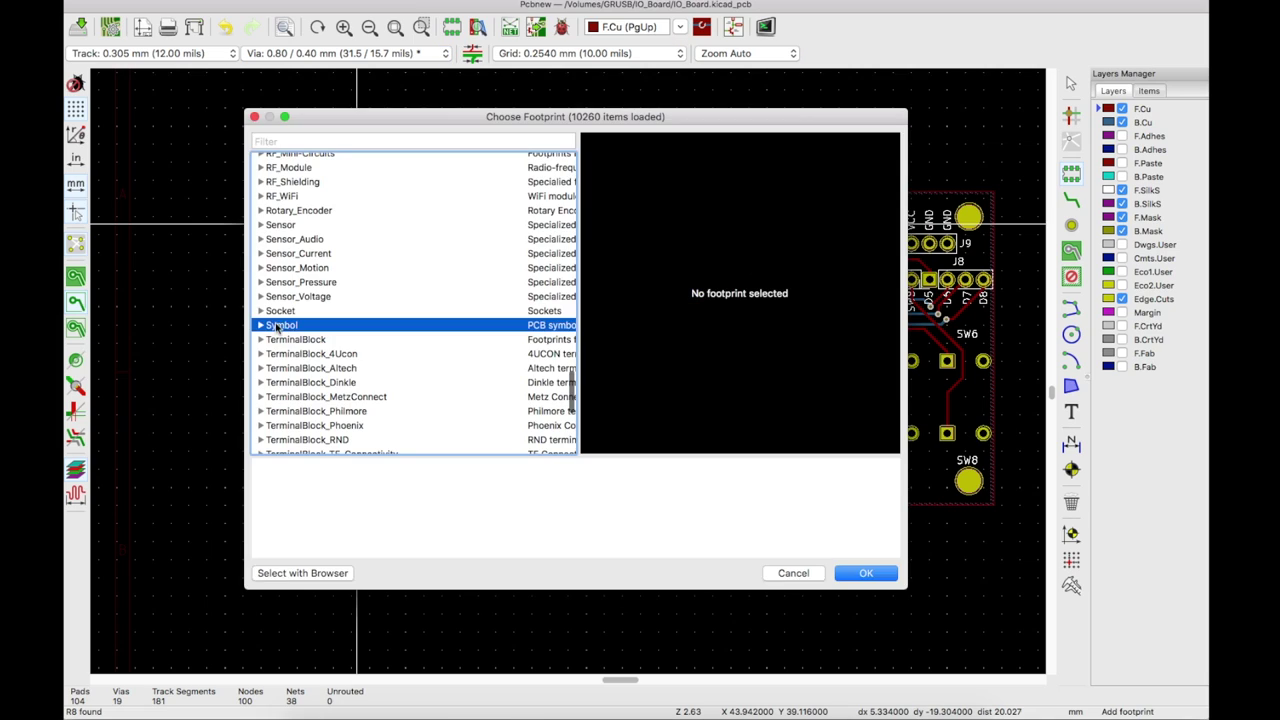
{"action": "left_click", "coordinate": [260, 326]}
{"action": "scroll", "coordinate": [420, 330], "scroll_direction": "down", "scroll_amount": 5}
{"action": "left_click", "coordinate": [458, 314]}
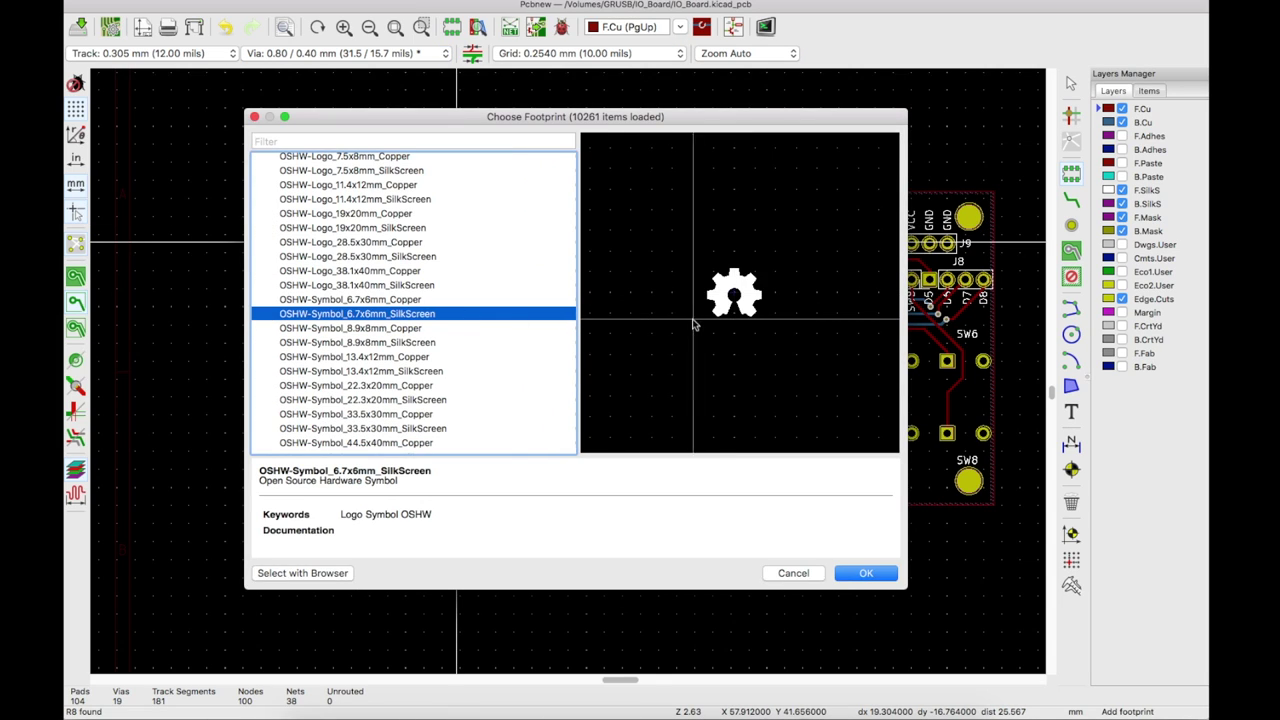
{"action": "key", "text": "Return"}
{"action": "left_click", "coordinate": [368, 229]}
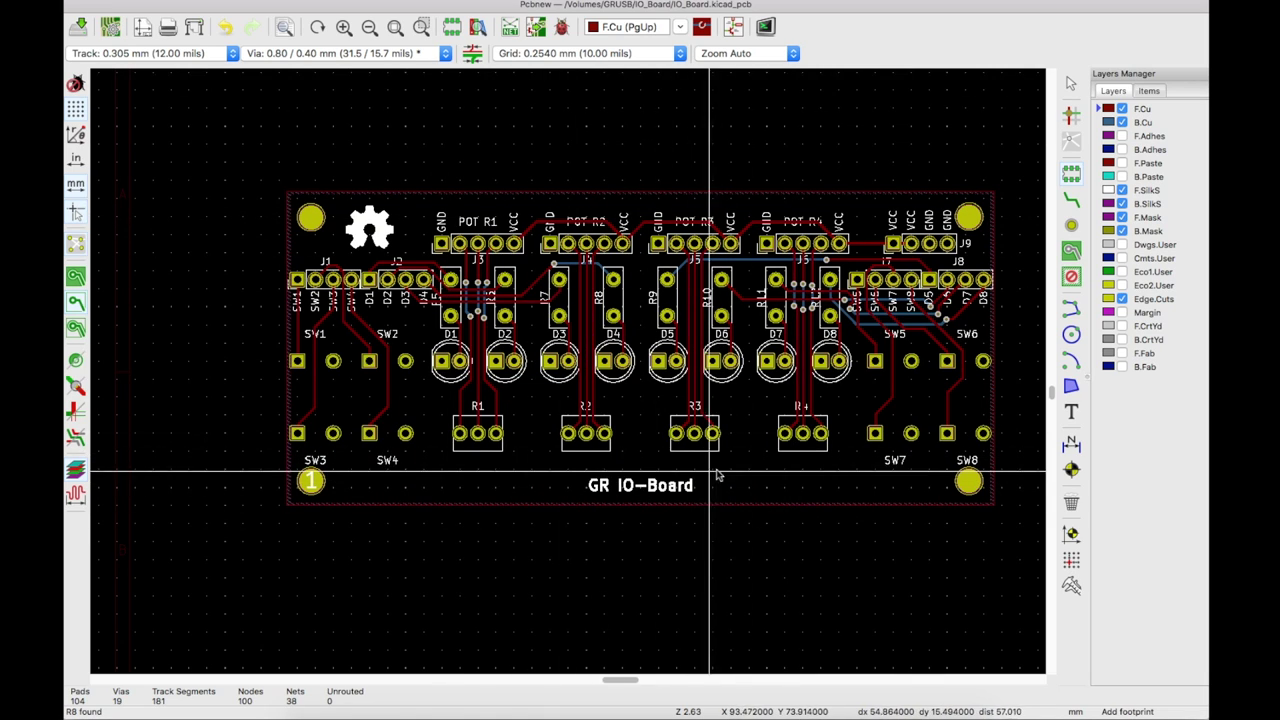
Place the 'pcb way logo' footprint from _Custom_Footprints near the board's bottom centre.
{"action": "left_click", "coordinate": [567, 487]}
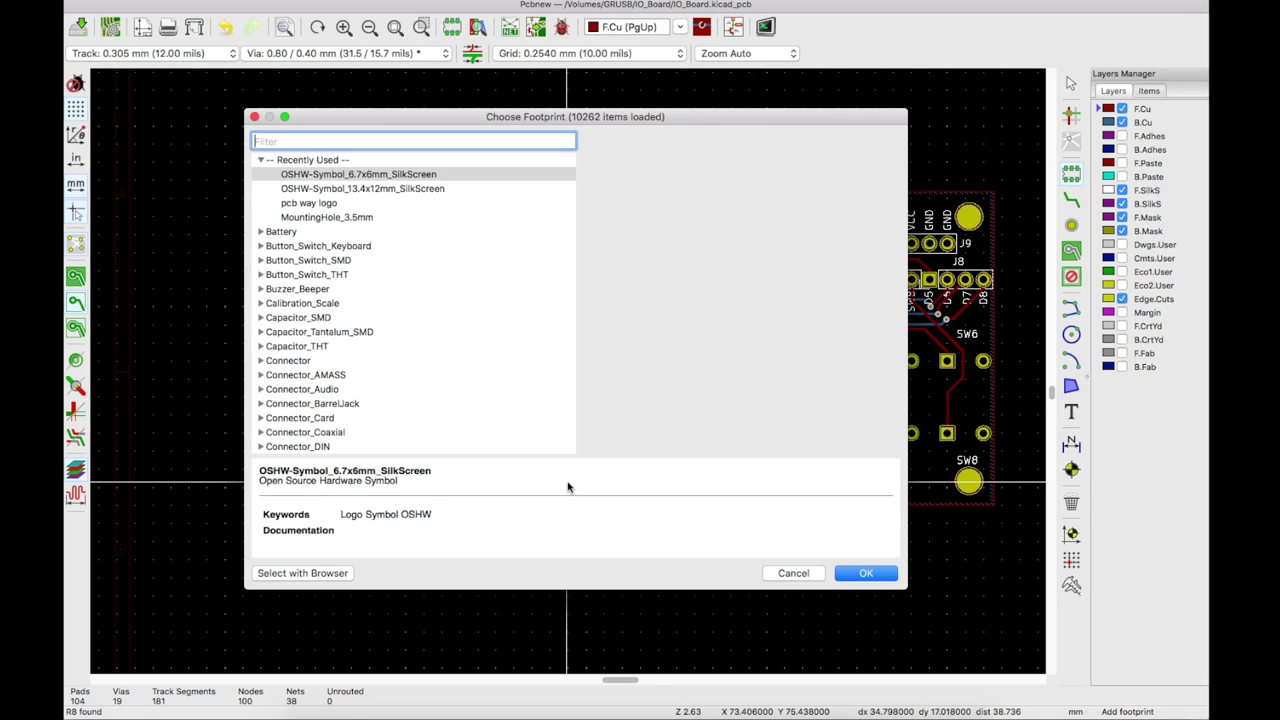
{"action": "left_click", "coordinate": [330, 203]}
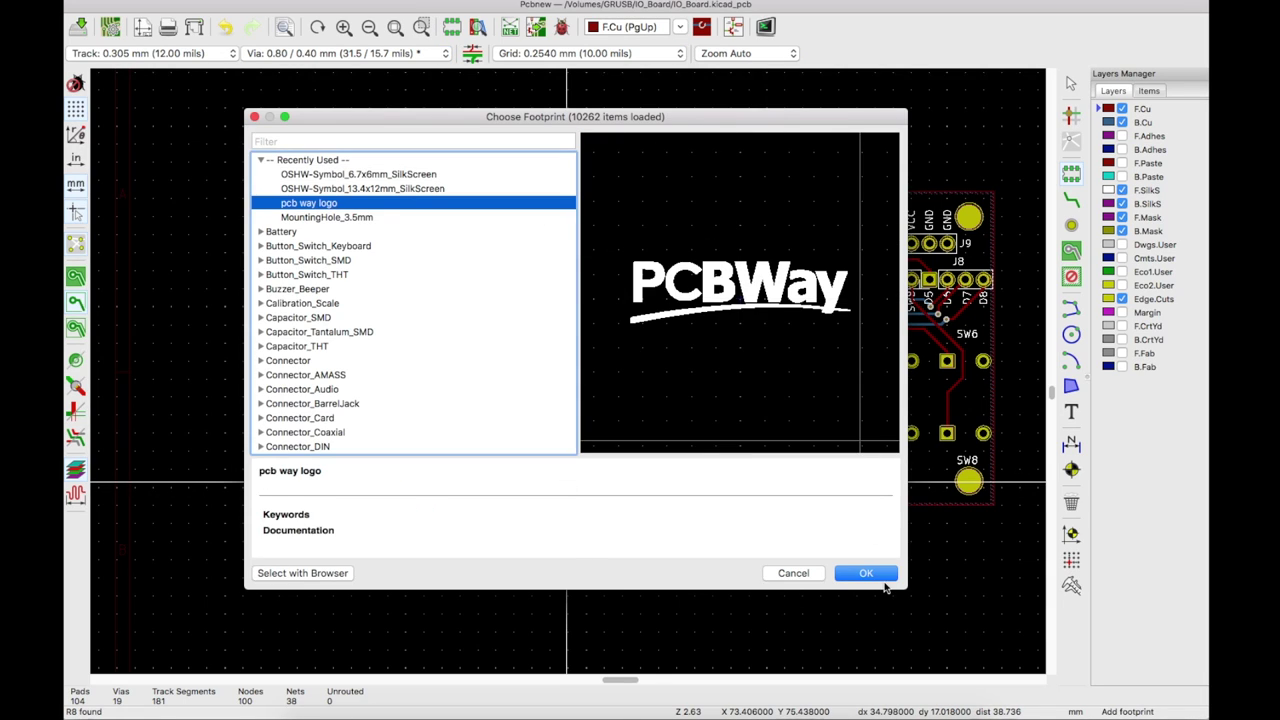
{"action": "left_click", "coordinate": [878, 577]}
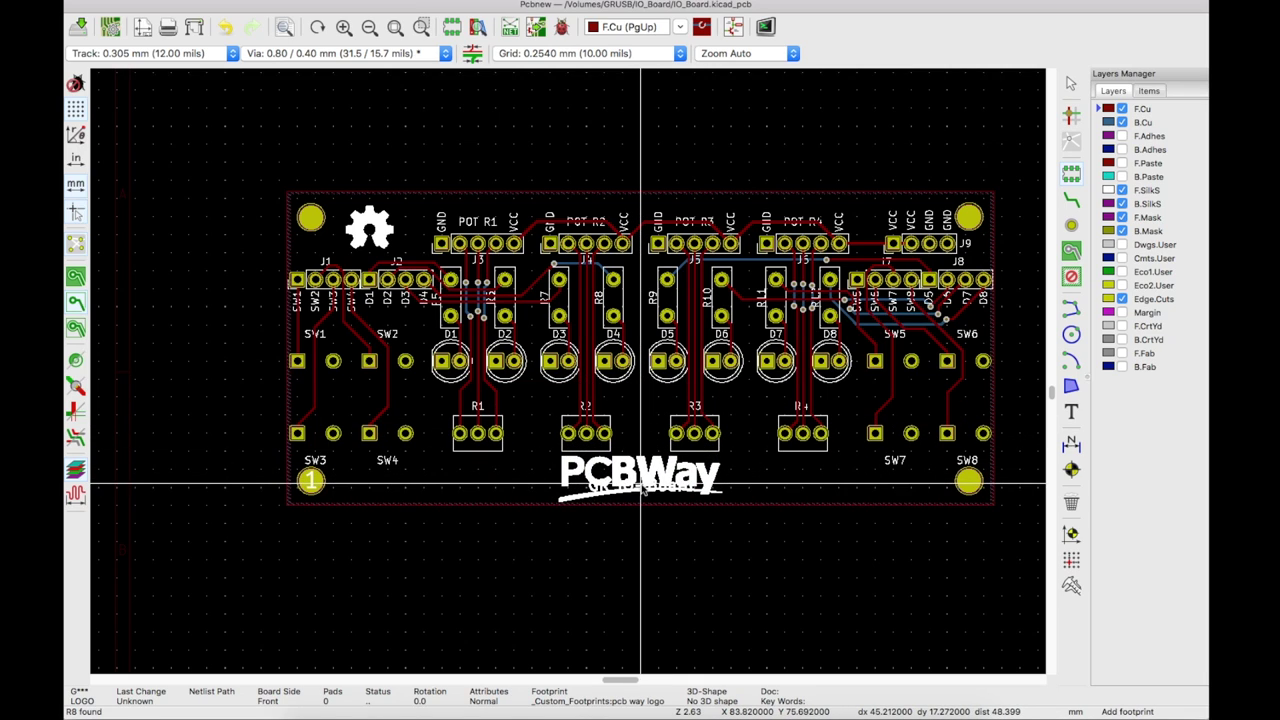
{"action": "left_click", "coordinate": [642, 487]}
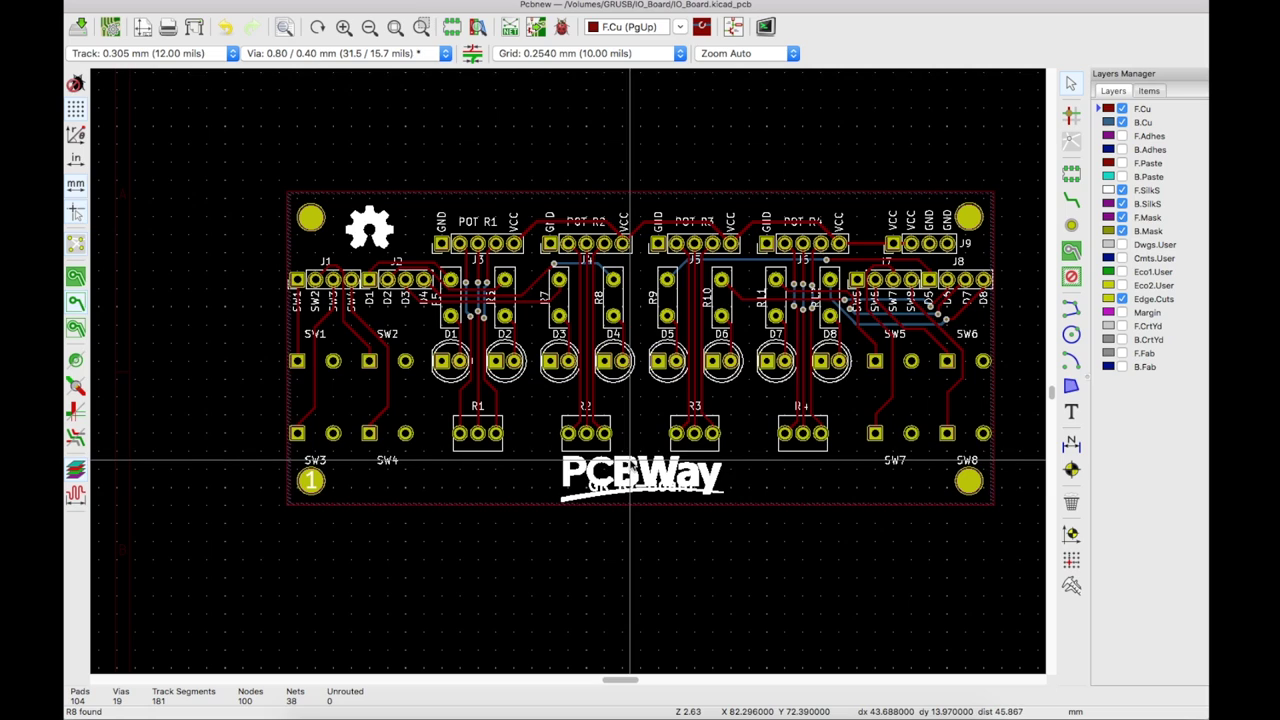
{"action": "double_click", "coordinate": [630, 462]}
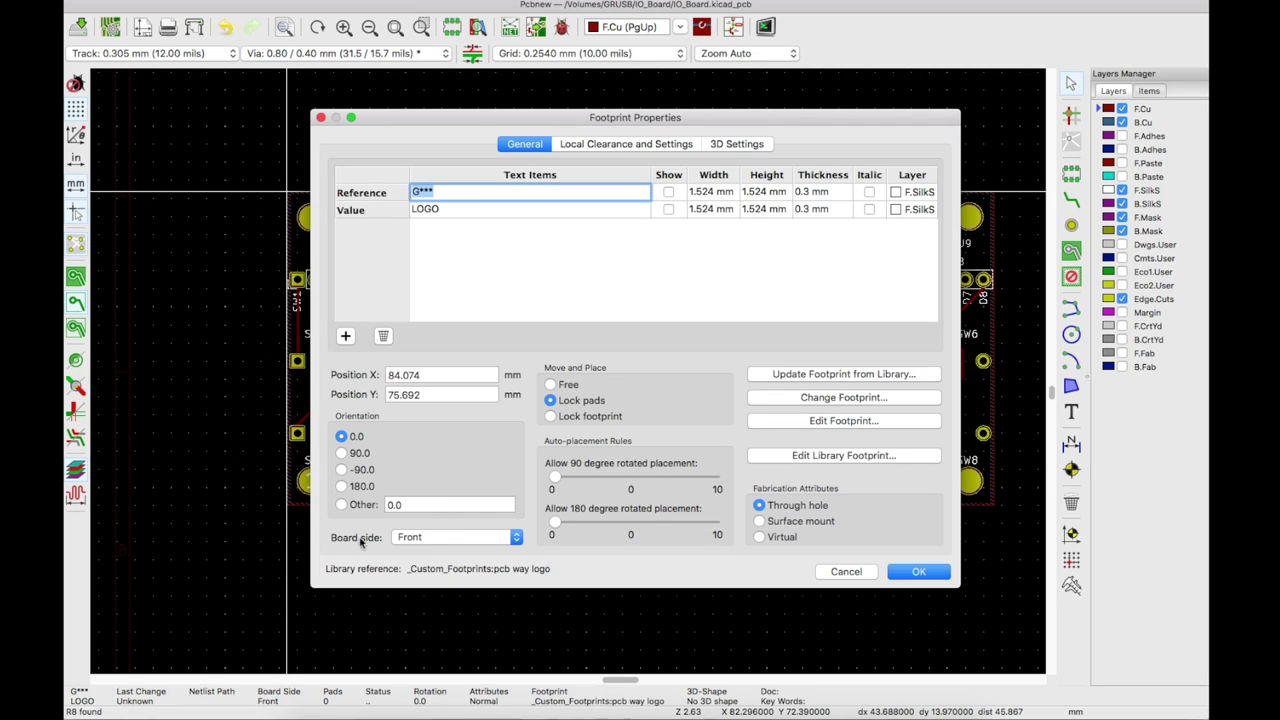
Set the PCBWay logo's board side to Back so it is mirrored.
{"action": "left_click", "coordinate": [404, 538]}
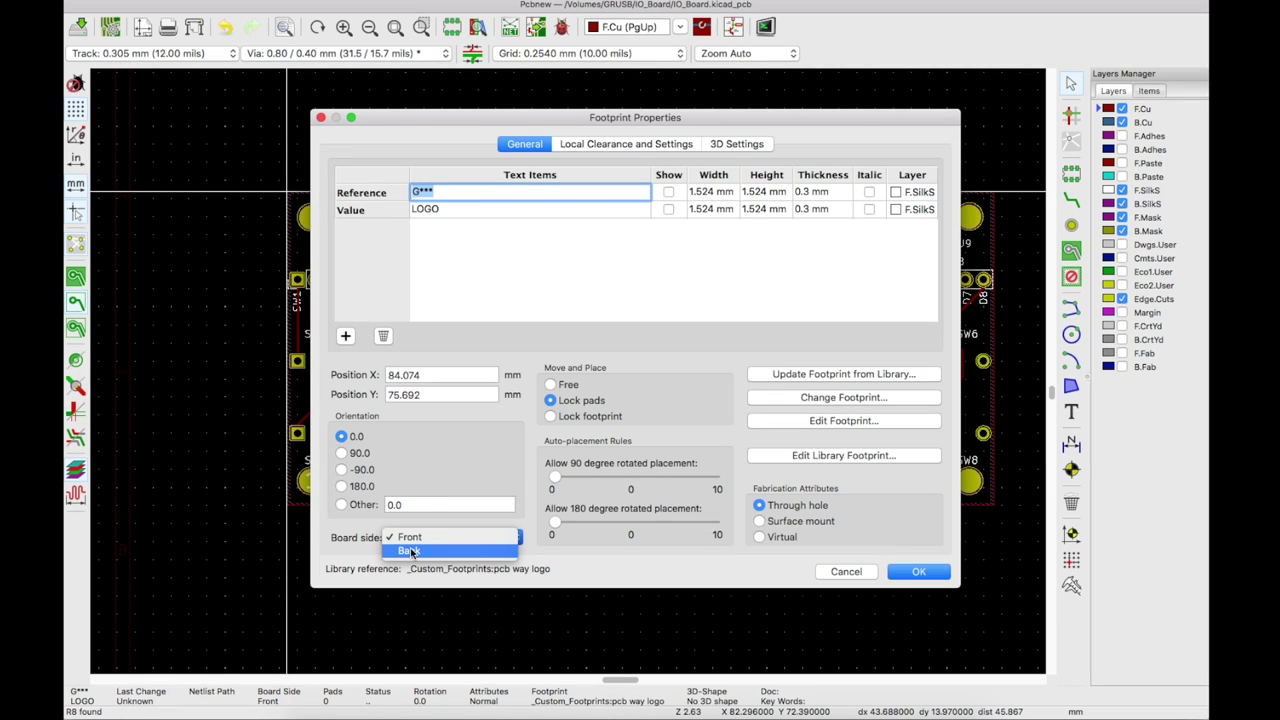
{"action": "left_click", "coordinate": [408, 551]}
{"action": "left_click", "coordinate": [918, 571]}
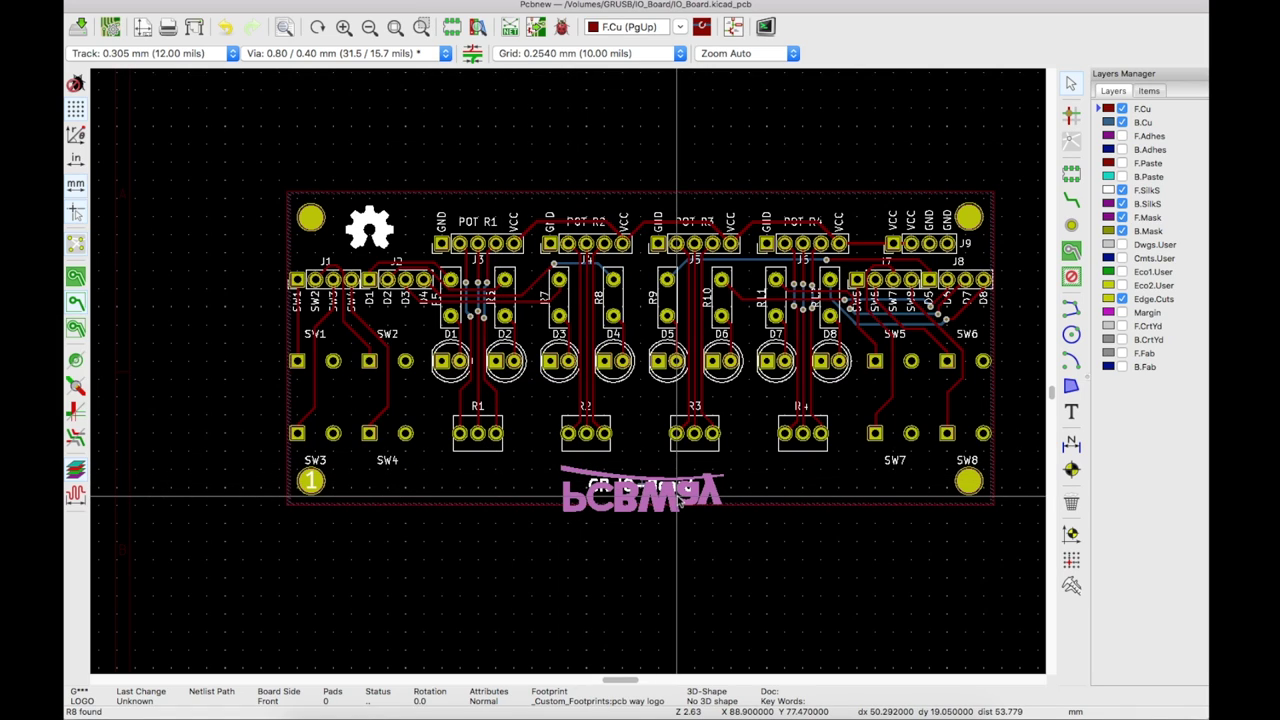
Nudge the mirrored logo slightly up and save IO_Board.kicad_pcb.
{"action": "left_click_drag", "start_coordinate": [675, 497], "coordinate": [642, 487]}
{"action": "left_click", "coordinate": [642, 487]}
{"action": "key", "text": "super+s"}
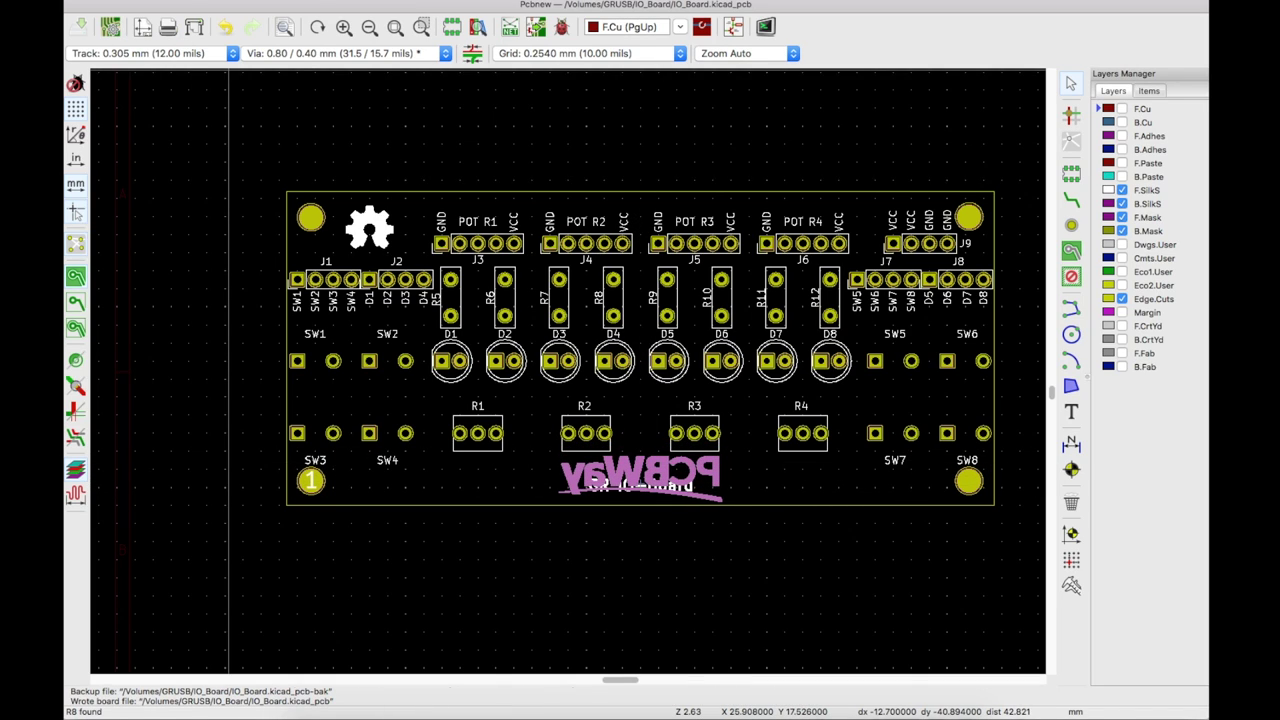
{"action": "left_click", "coordinate": [160, 0]}
Orbit the finished board and its logos in the 3D Viewer, then close it.
{"action": "left_click", "coordinate": [192, 68]}
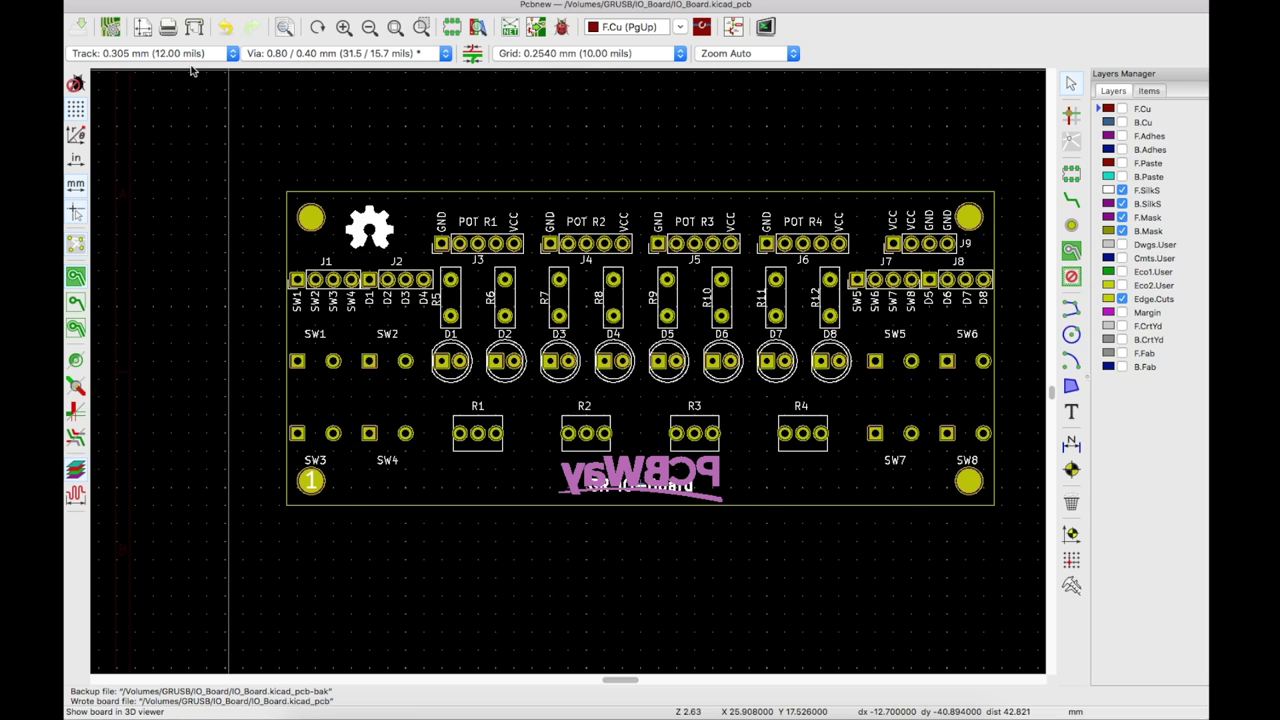
{"action": "left_click_drag", "start_coordinate": [190, 68], "coordinate": [758, 194]}
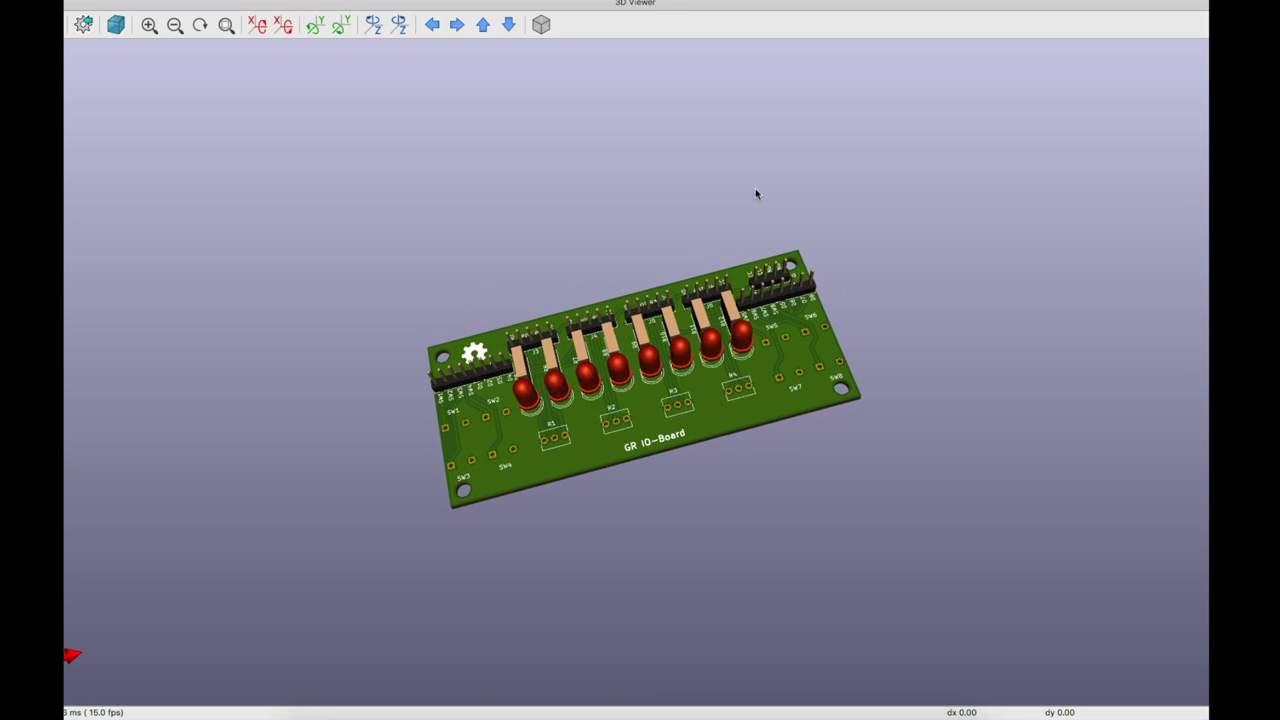
{"action": "key", "text": "super+w"}
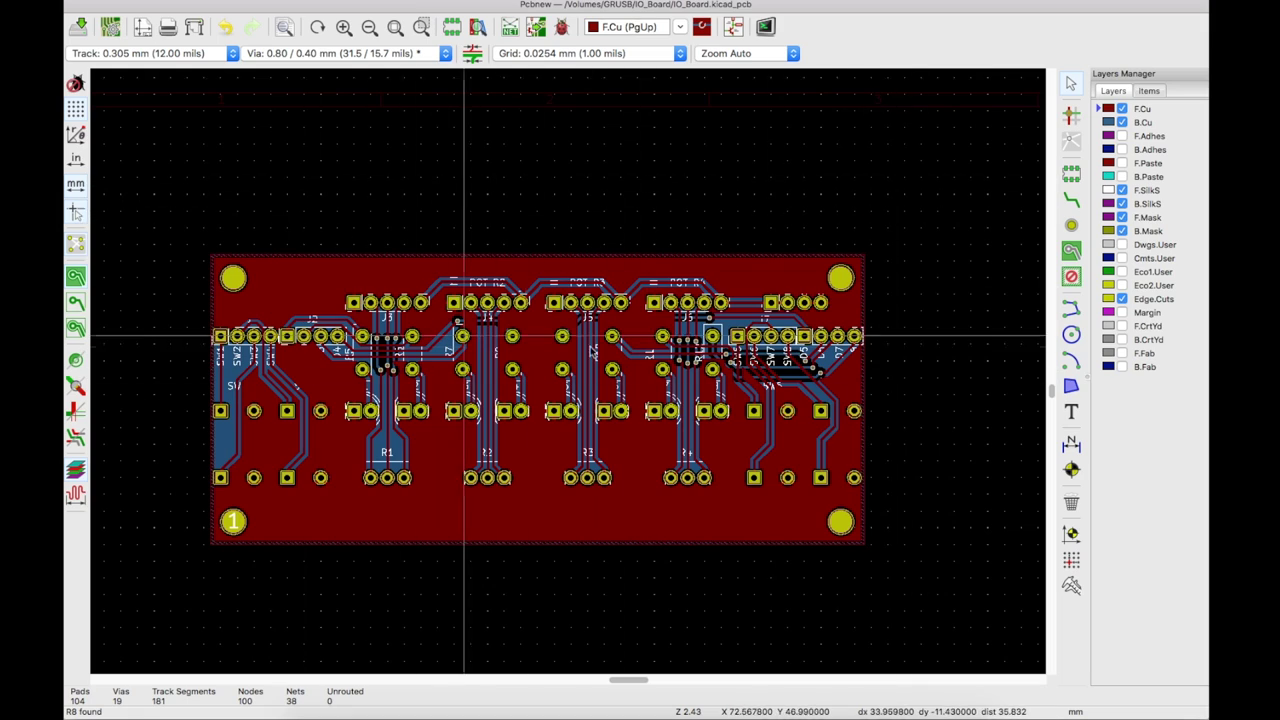
Switch units to inches, run DRC, and zoom to the first of three courtyard overlaps.
{"action": "key", "text": "ctrl+u"}
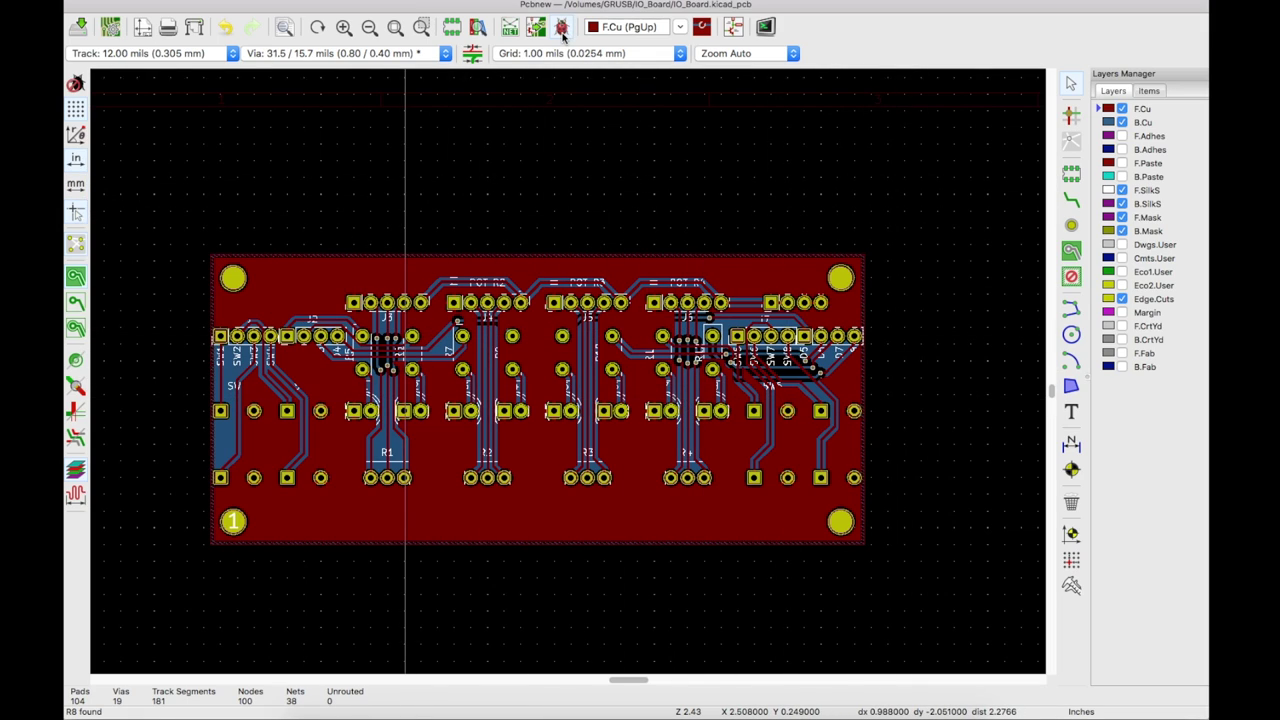
{"action": "left_click", "coordinate": [562, 30]}
{"action": "left_click", "coordinate": [845, 548]}
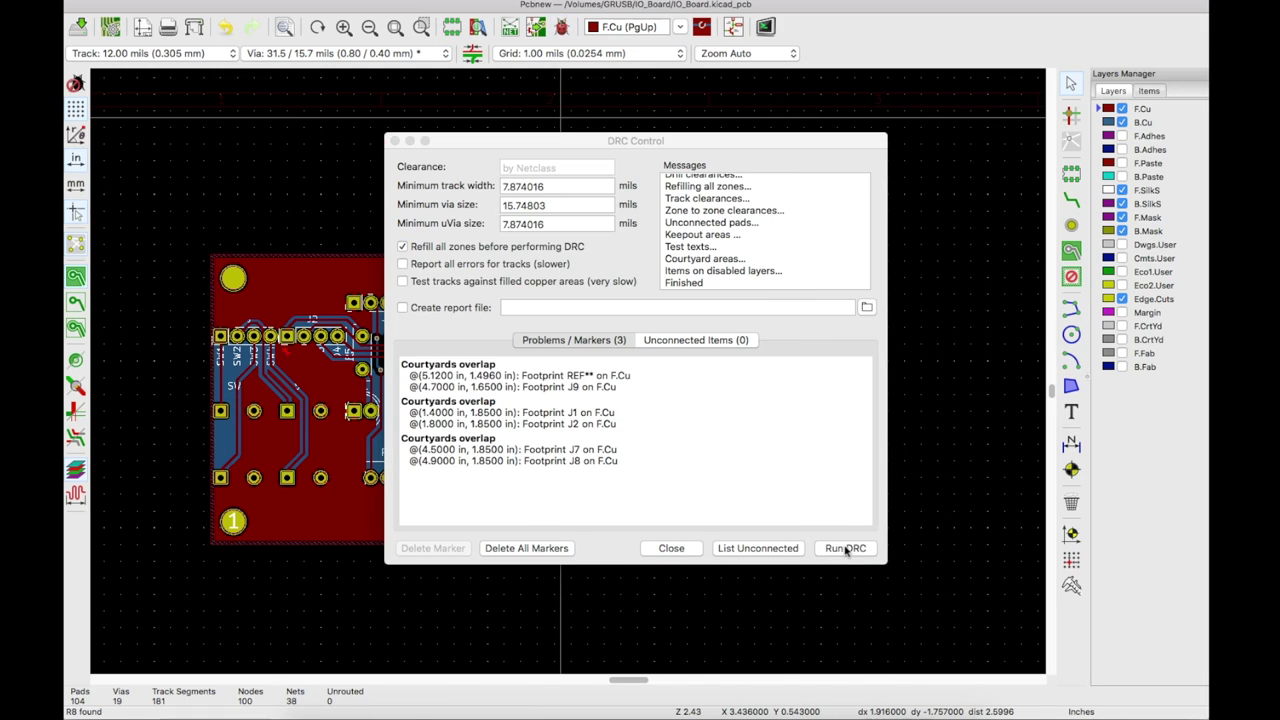
{"action": "left_click", "coordinate": [405, 368]}
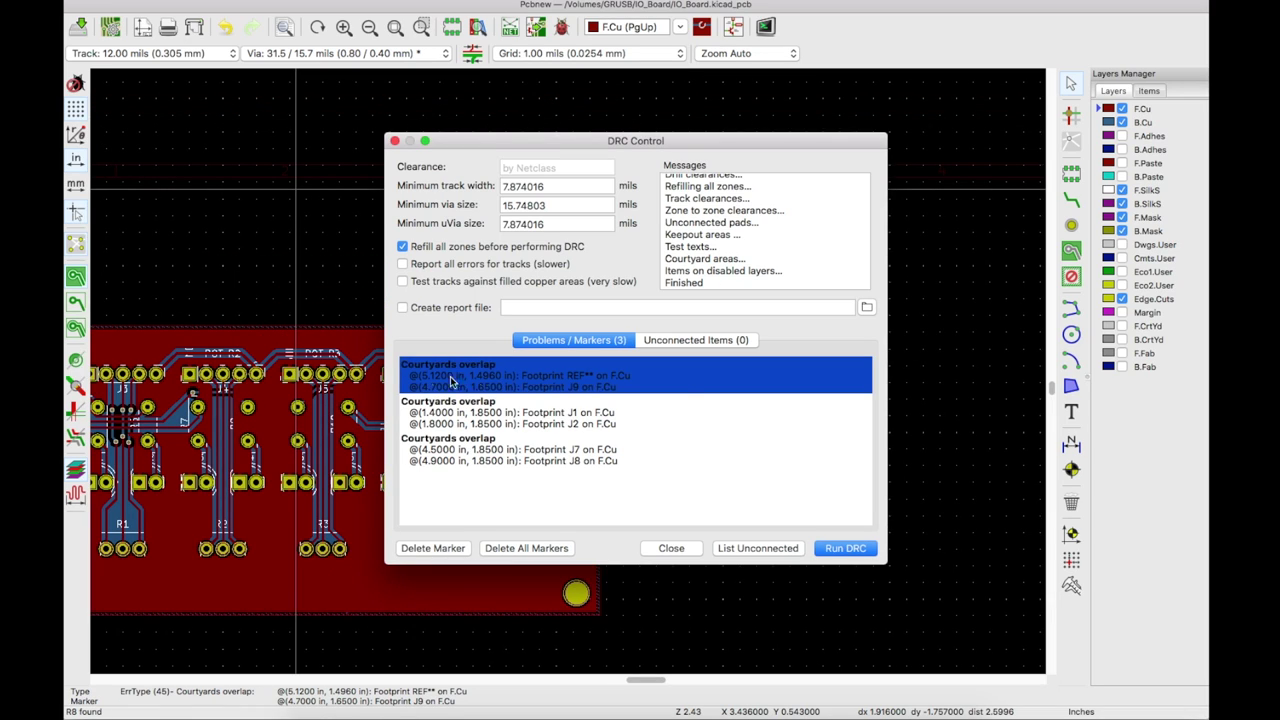
{"action": "double_click", "coordinate": [452, 380]}
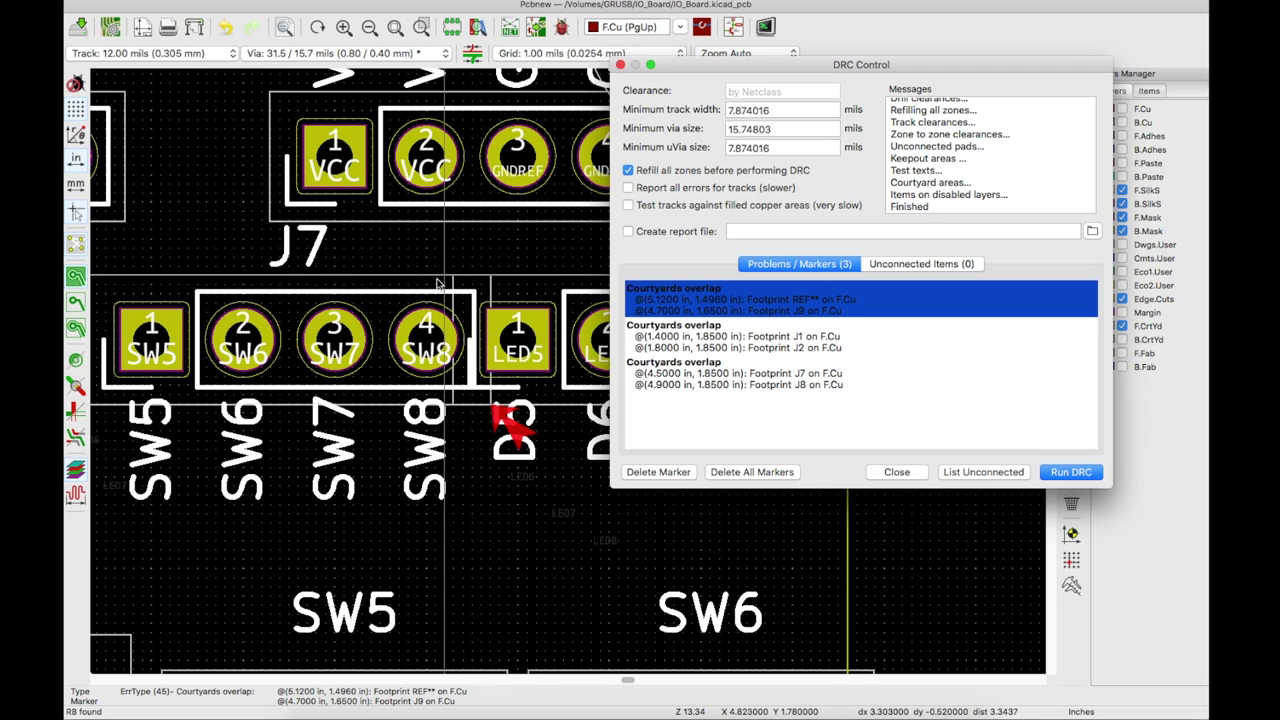
{"action": "key", "text": "Escape"}
{"action": "key", "text": "Home"}
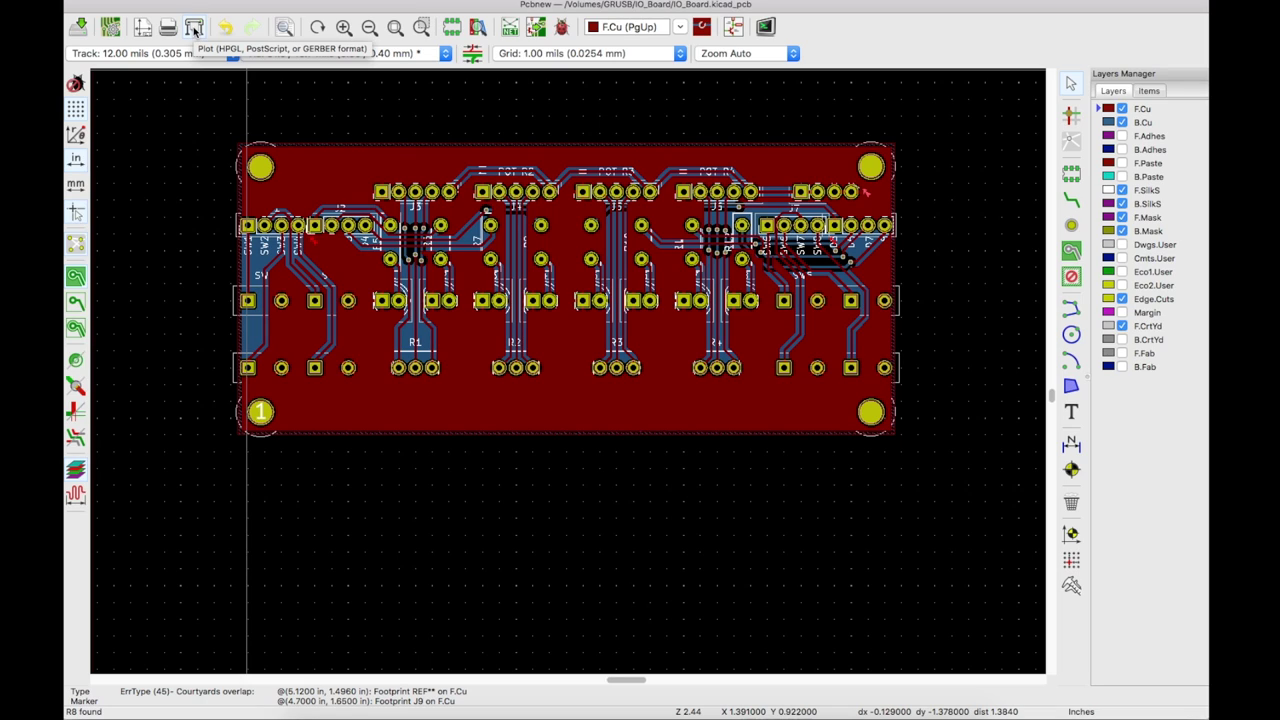
Plot Gerbers for copper, silkscreen, mask and Edge.Cuts layers with F.Paste and B.Paste unchecked.
{"action": "left_click", "coordinate": [195, 29]}
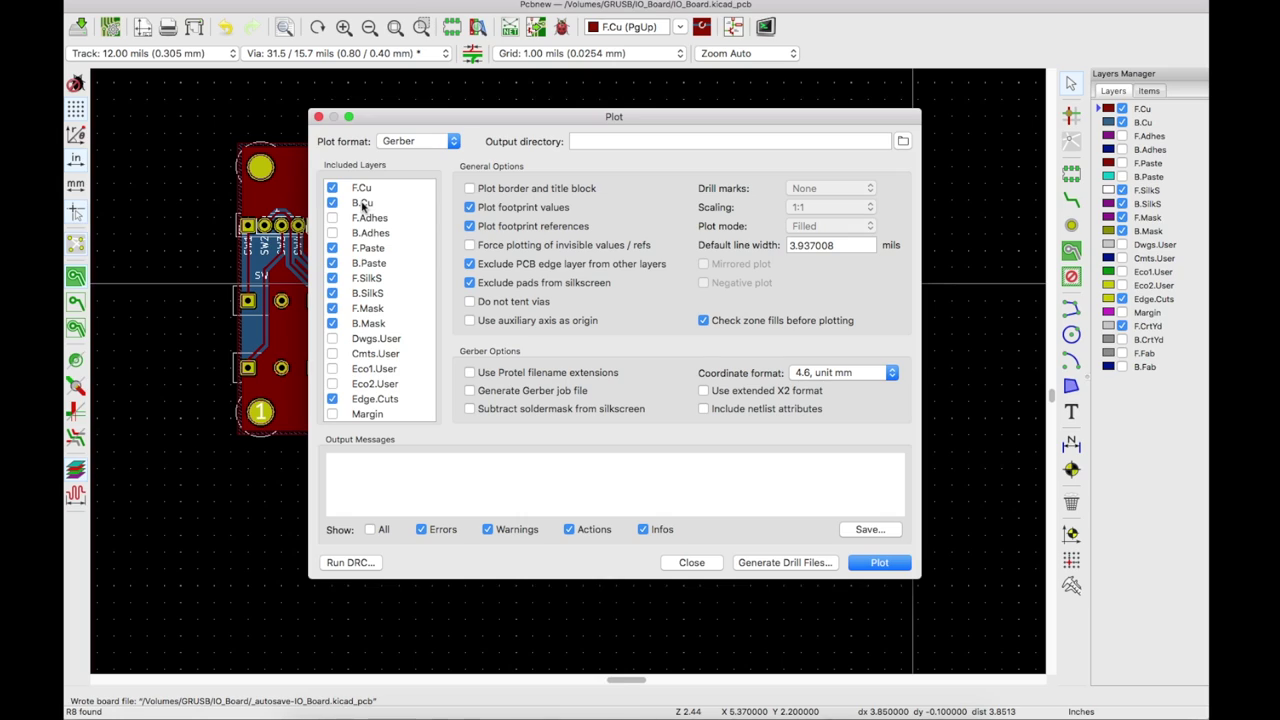
{"action": "left_click", "coordinate": [332, 247]}
{"action": "left_click", "coordinate": [332, 262]}
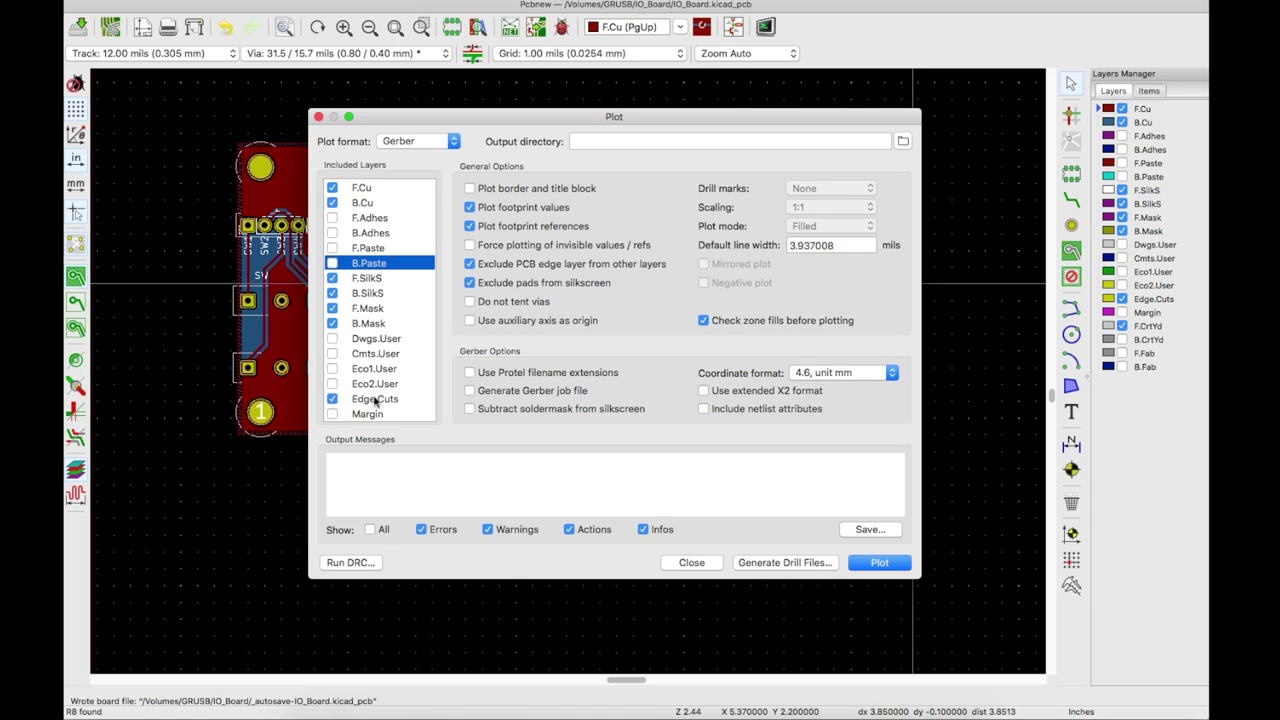
{"action": "left_click", "coordinate": [650, 481]}
{"action": "left_click", "coordinate": [871, 564]}
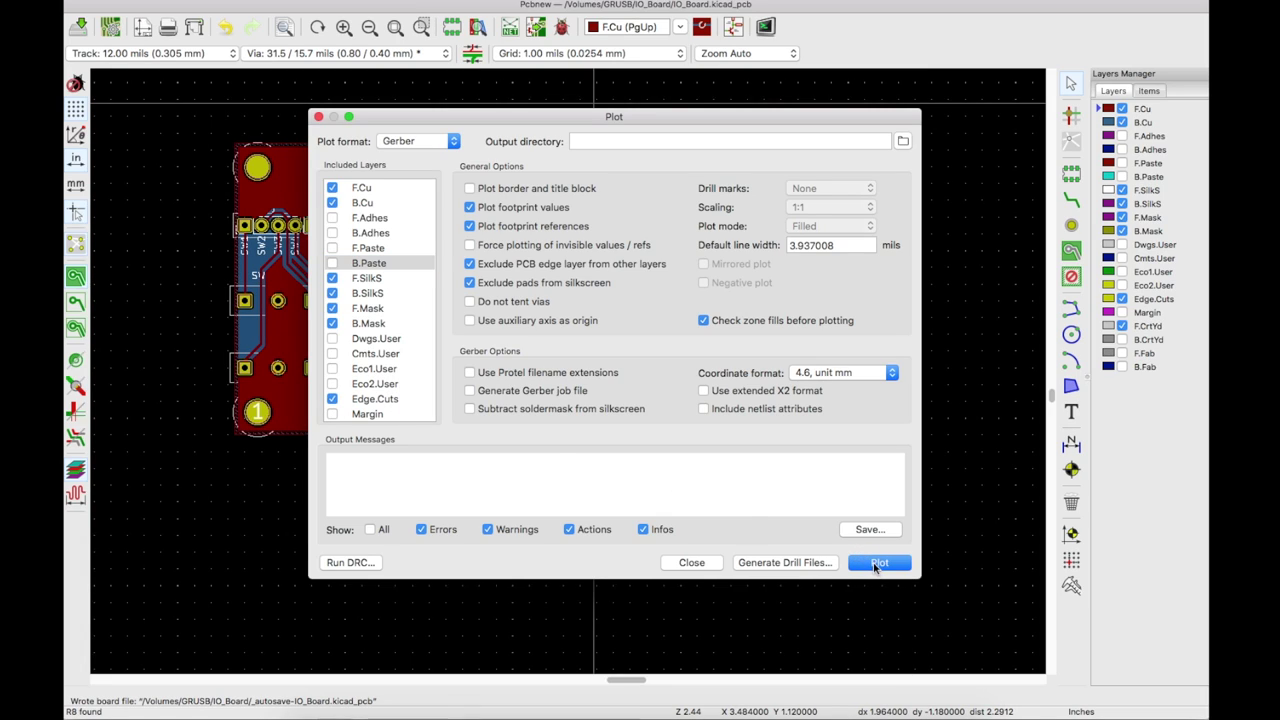
{"action": "scroll", "coordinate": [520, 490], "scroll_direction": "down", "scroll_amount": 2}
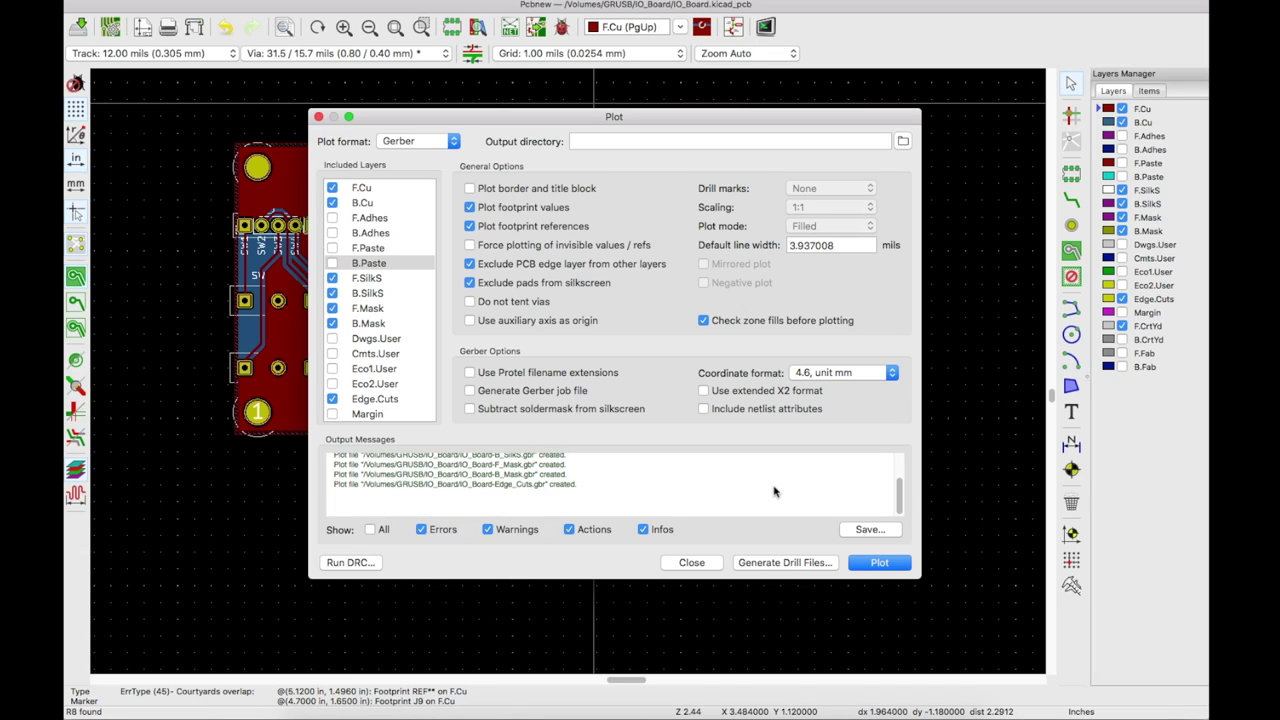
Generate IO_Board-PTH.drl and IO_Board-NPTH.drl drill files, then close the drill and plot dialogs.
{"action": "left_click", "coordinate": [800, 563]}
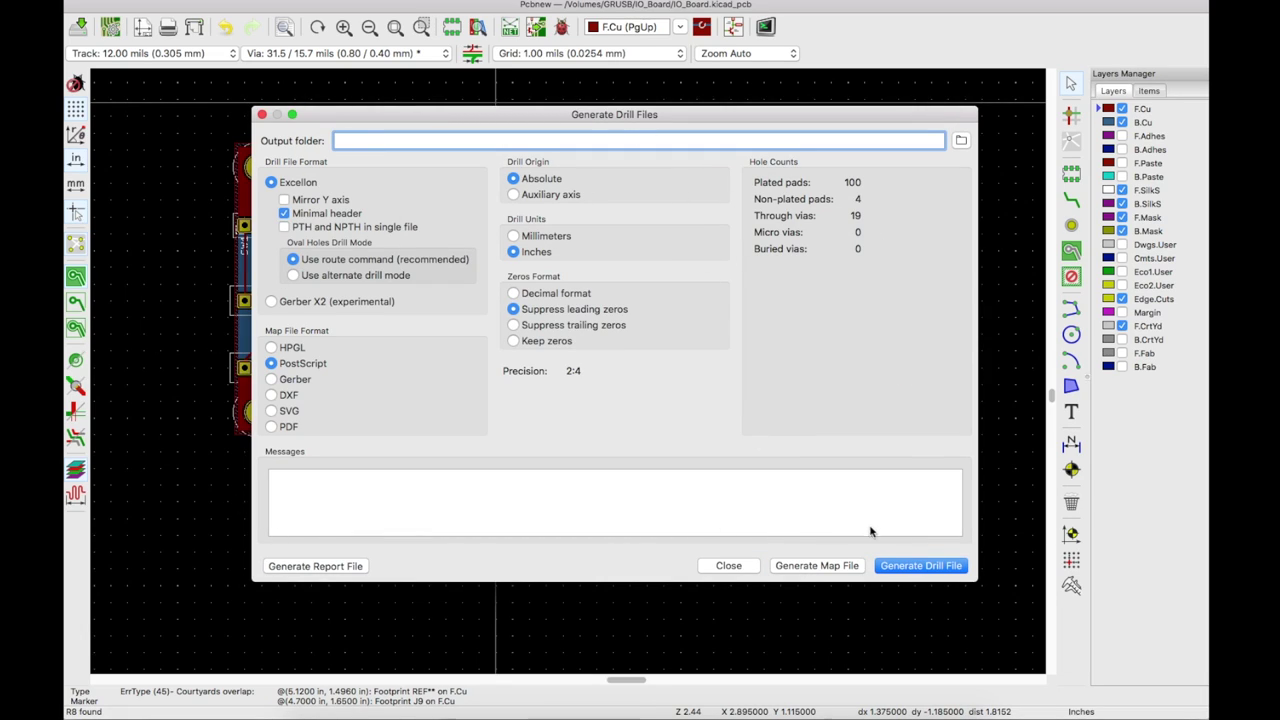
{"action": "left_click", "coordinate": [925, 568]}
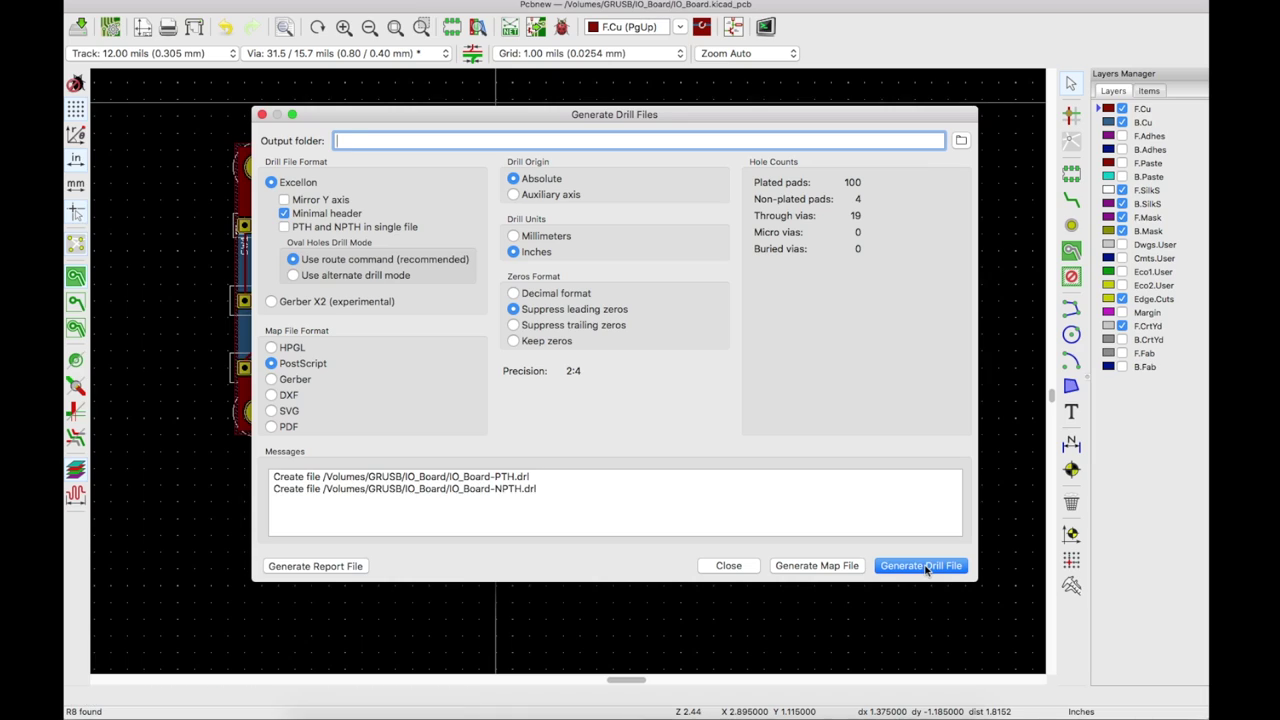
{"action": "double_click", "coordinate": [514, 477]}
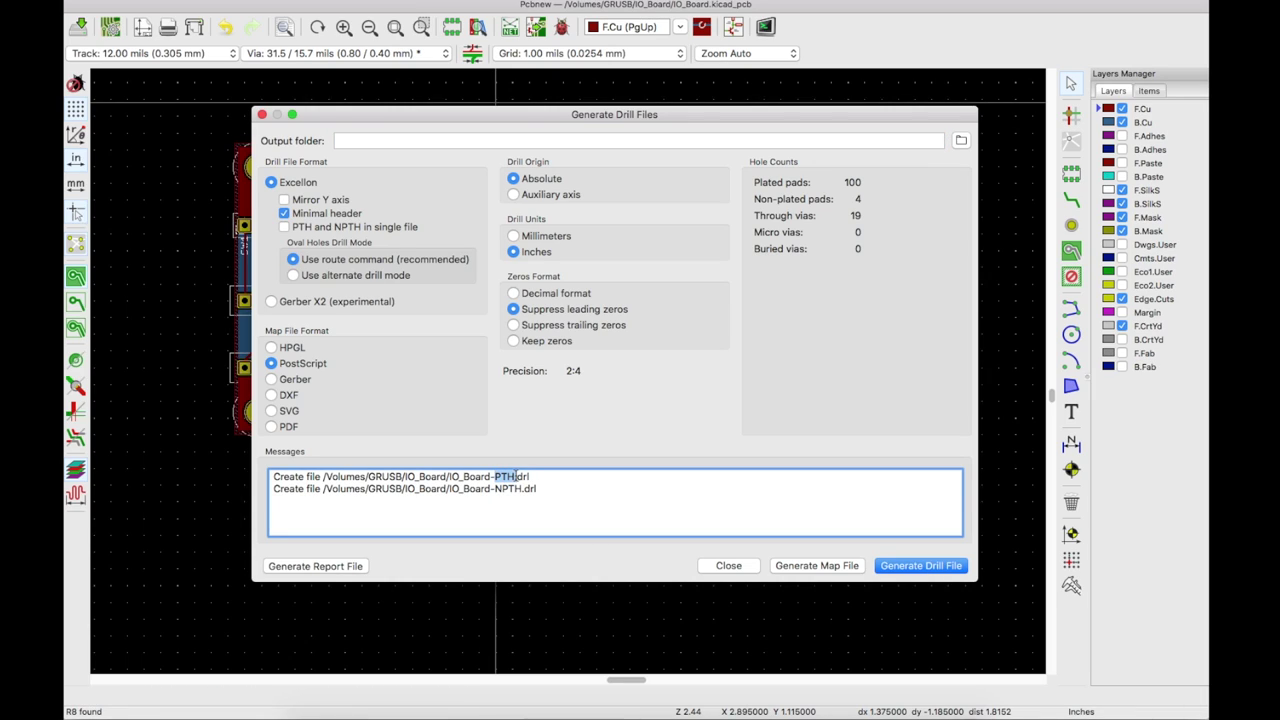
{"action": "left_click_drag", "start_coordinate": [494, 488], "coordinate": [519, 488]}
{"action": "left_click", "coordinate": [726, 566]}
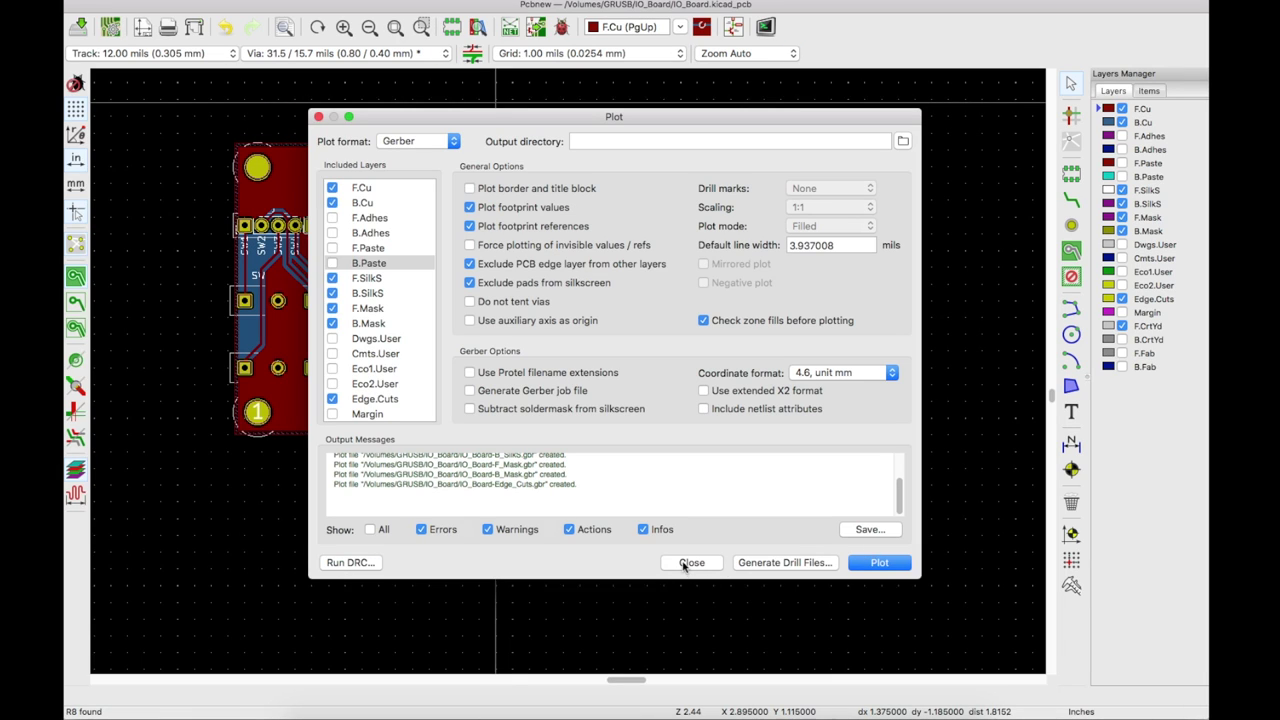
{"action": "left_click", "coordinate": [690, 563]}
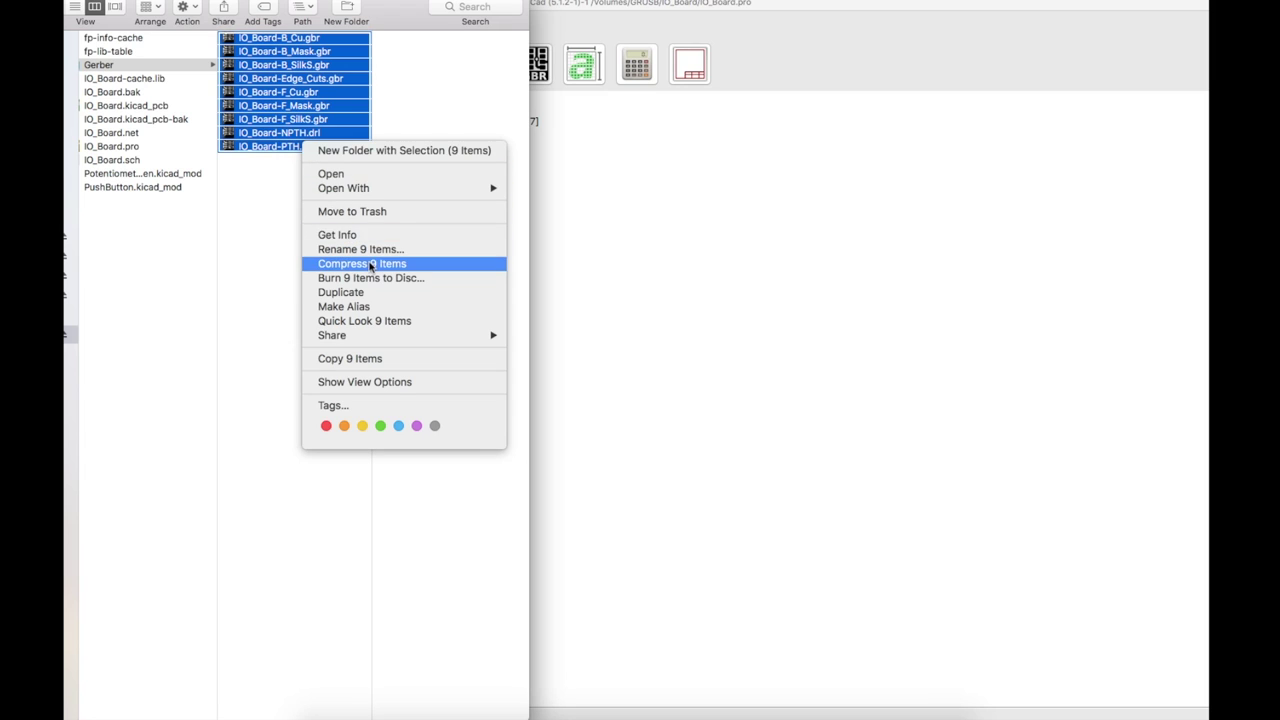
Compress the nine Gerber and drill files into IO_Board_Gerber.zip.
{"action": "left_click", "coordinate": [380, 264]}
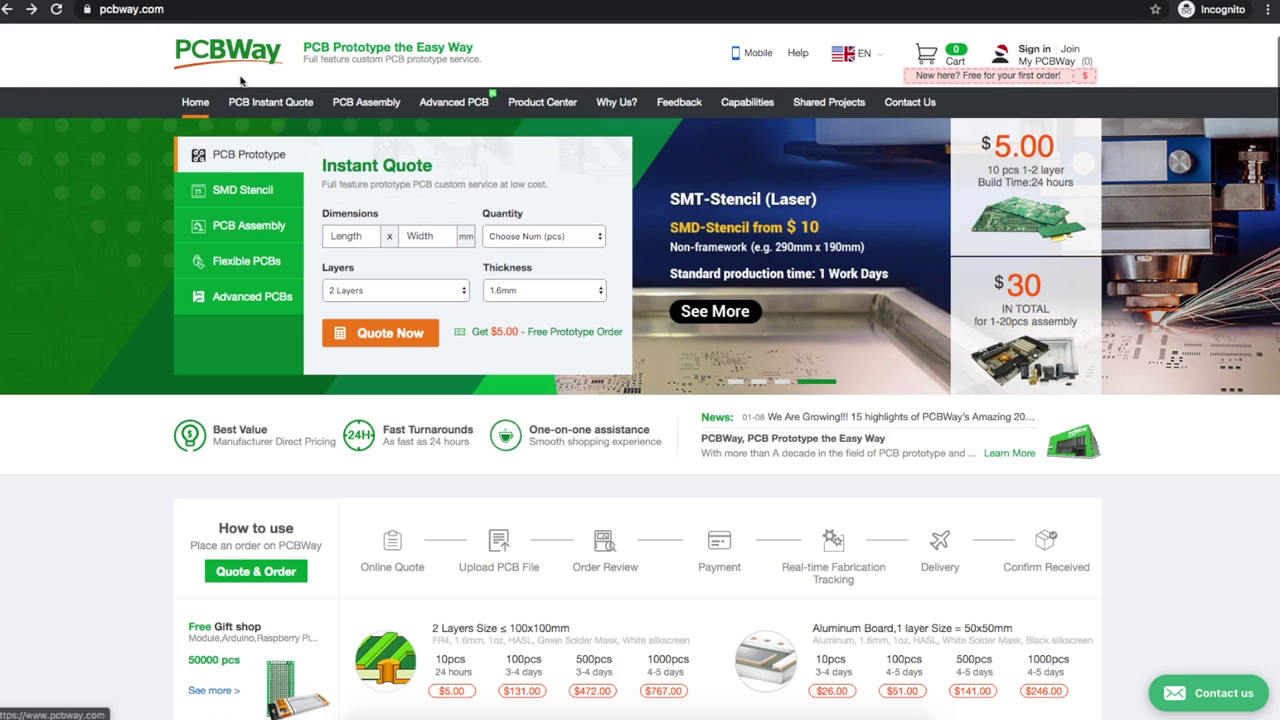
Start a Standard PCB instant quote for a 44.32 × 99.82 mm board, quantity 10.
{"action": "left_click", "coordinate": [258, 107]}
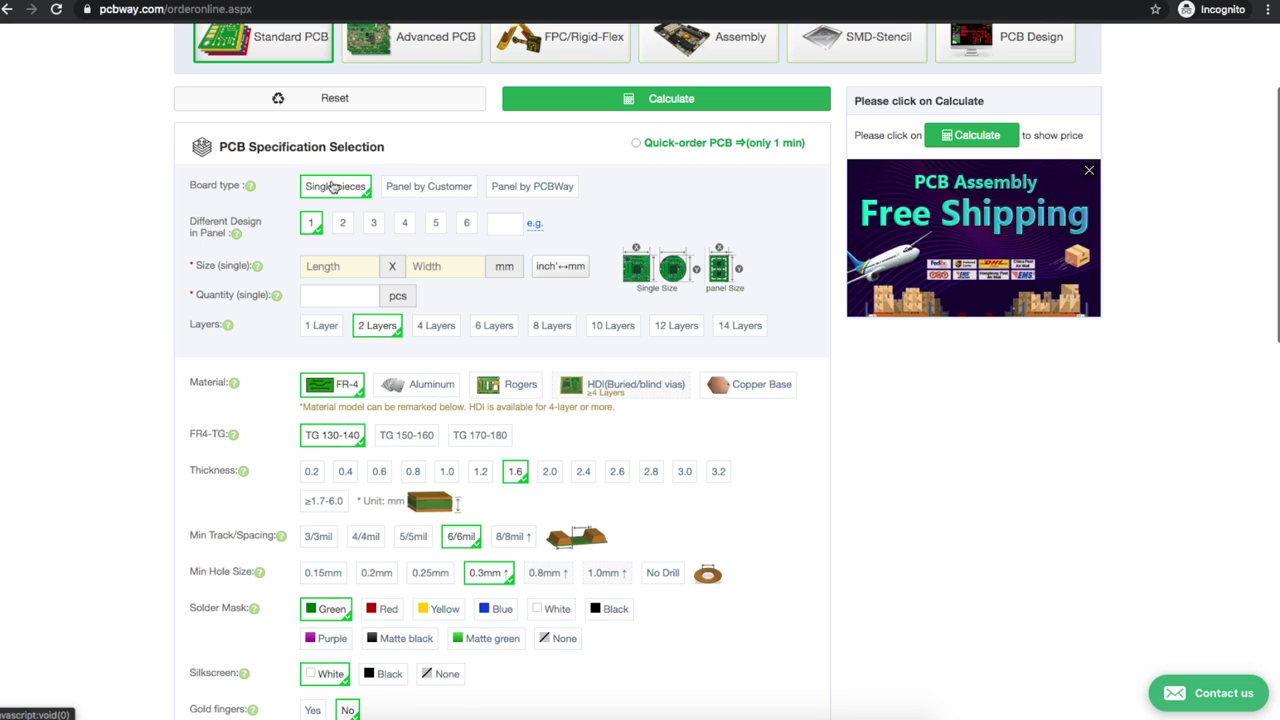
{"action": "left_click", "coordinate": [330, 266]}
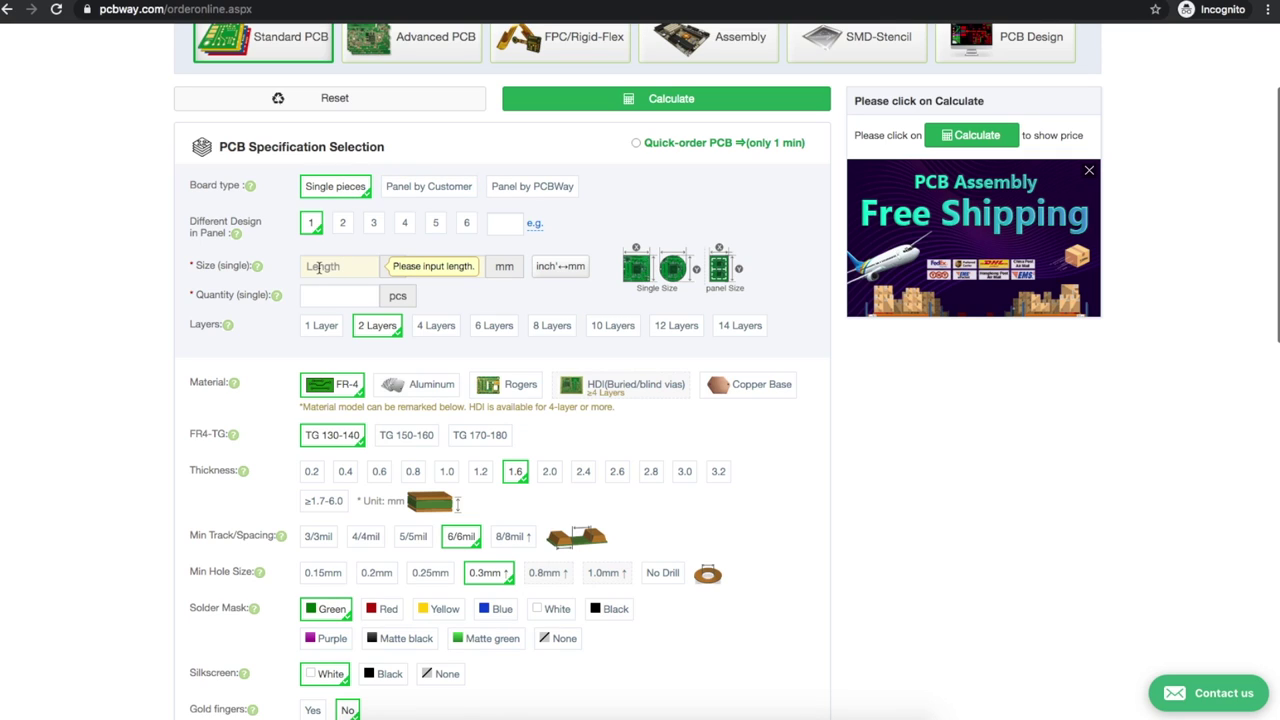
{"action": "key", "text": "Tab"}
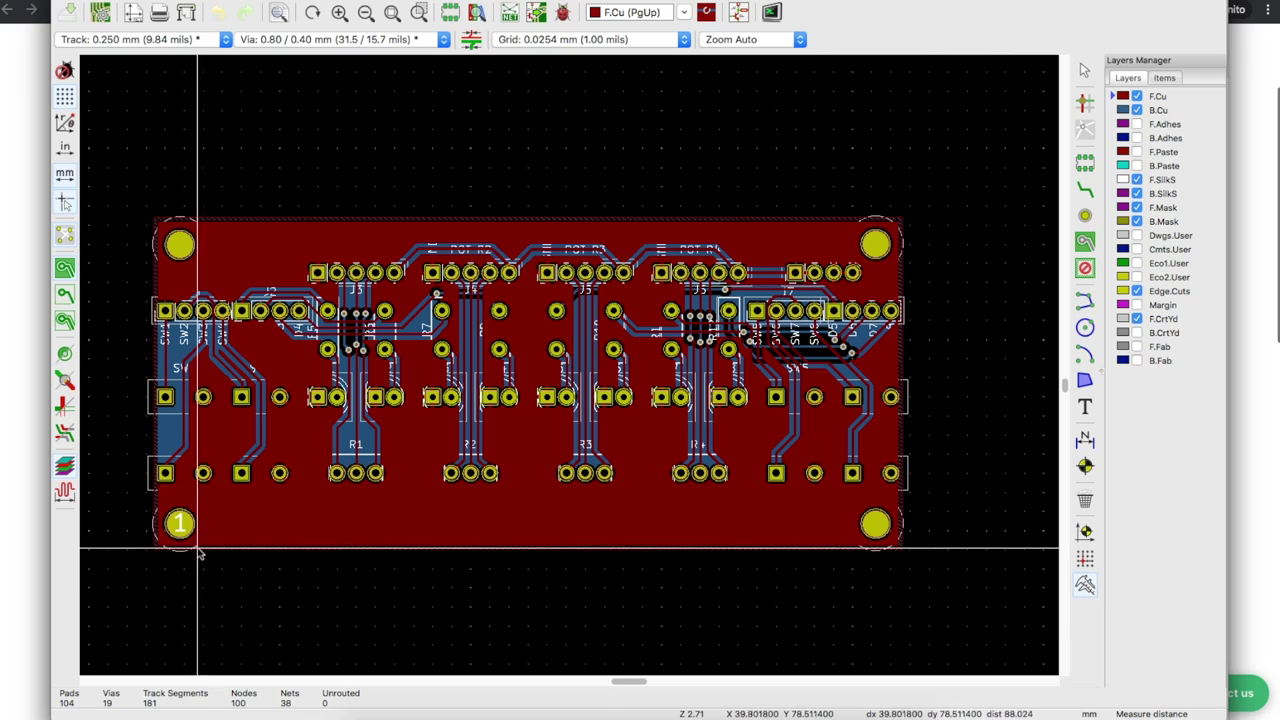
{"action": "left_click", "coordinate": [153, 549]}
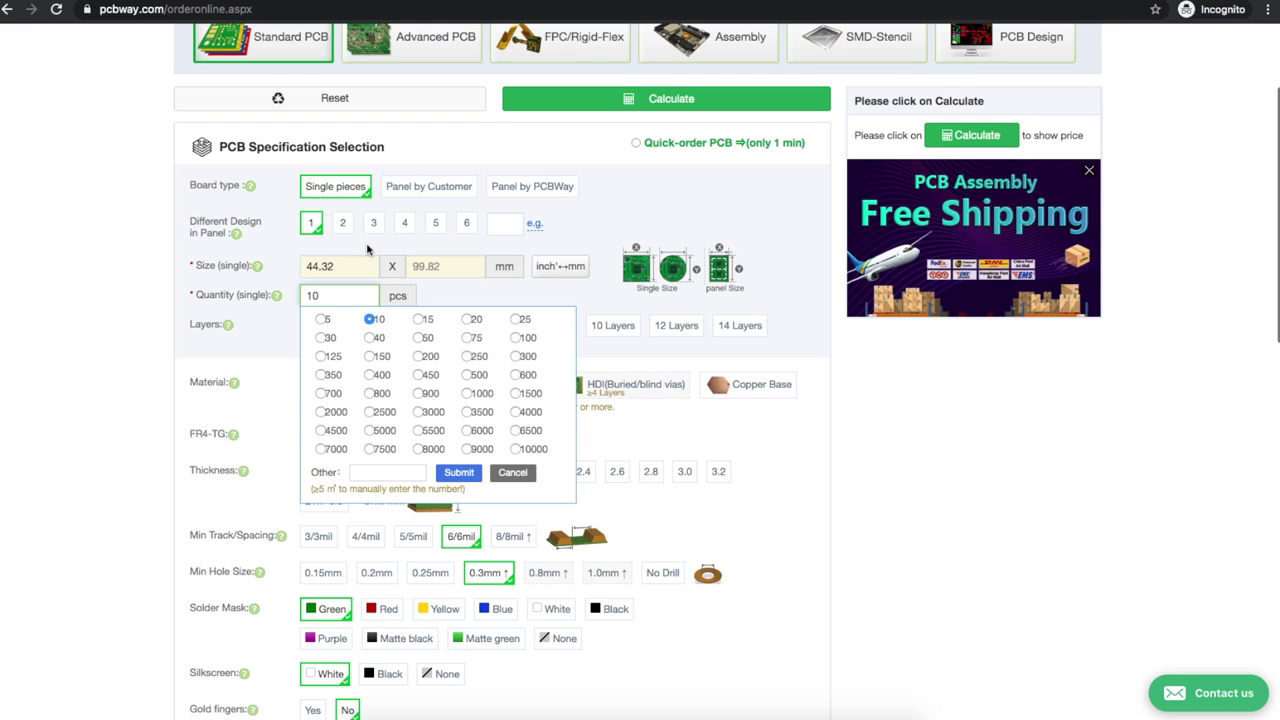
{"action": "left_click", "coordinate": [370, 320]}
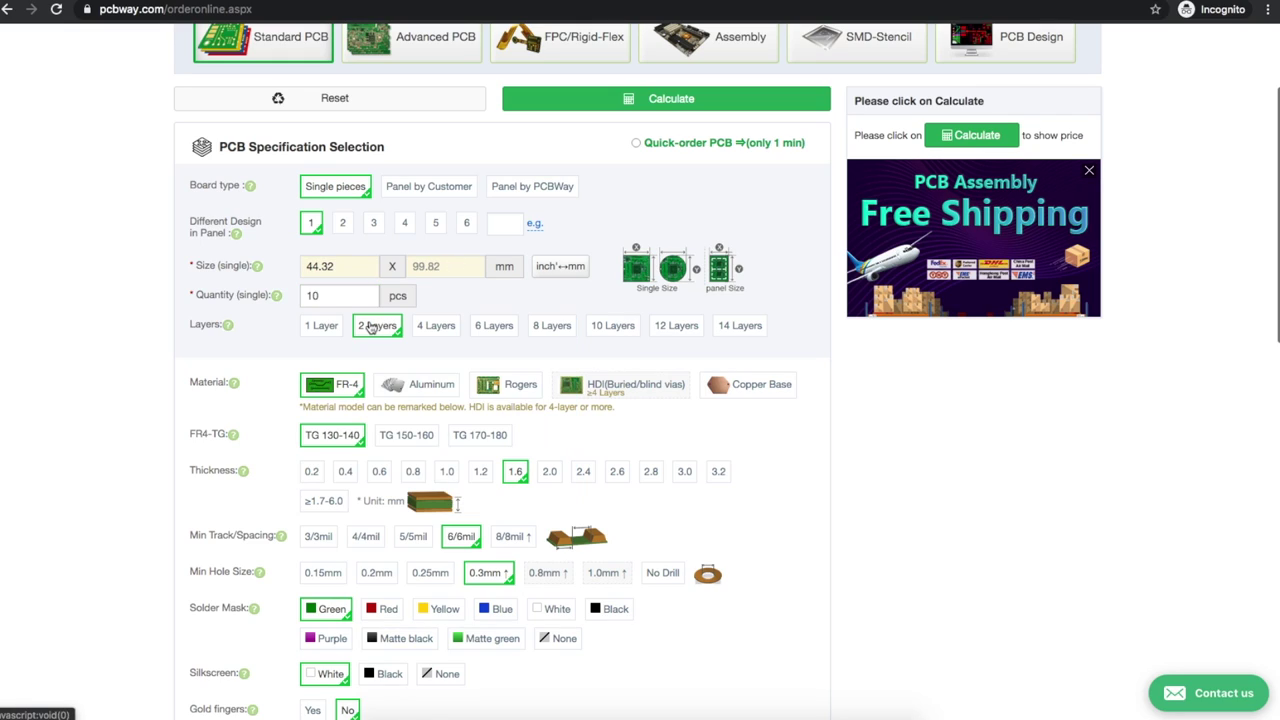
Calculate the price with DHL shipping to Canada at US $26 and add it to the cart.
{"action": "left_click", "coordinate": [996, 139]}
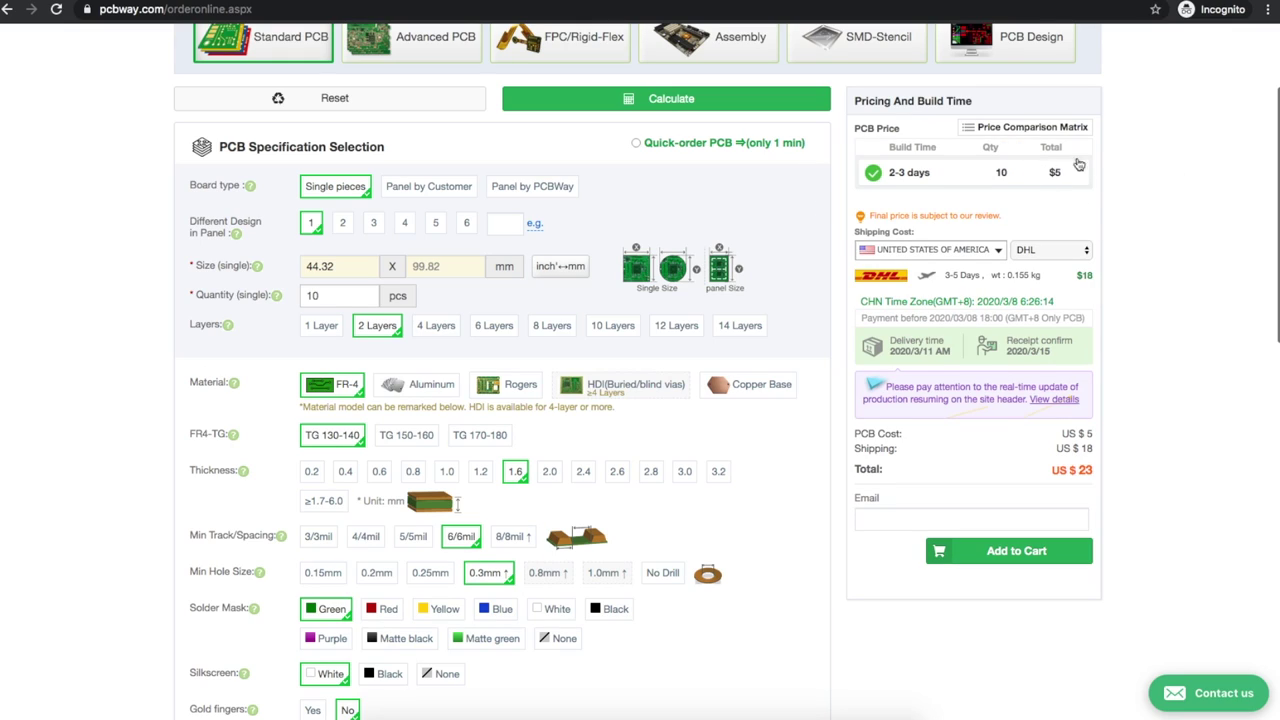
{"action": "left_click", "coordinate": [1062, 252]}
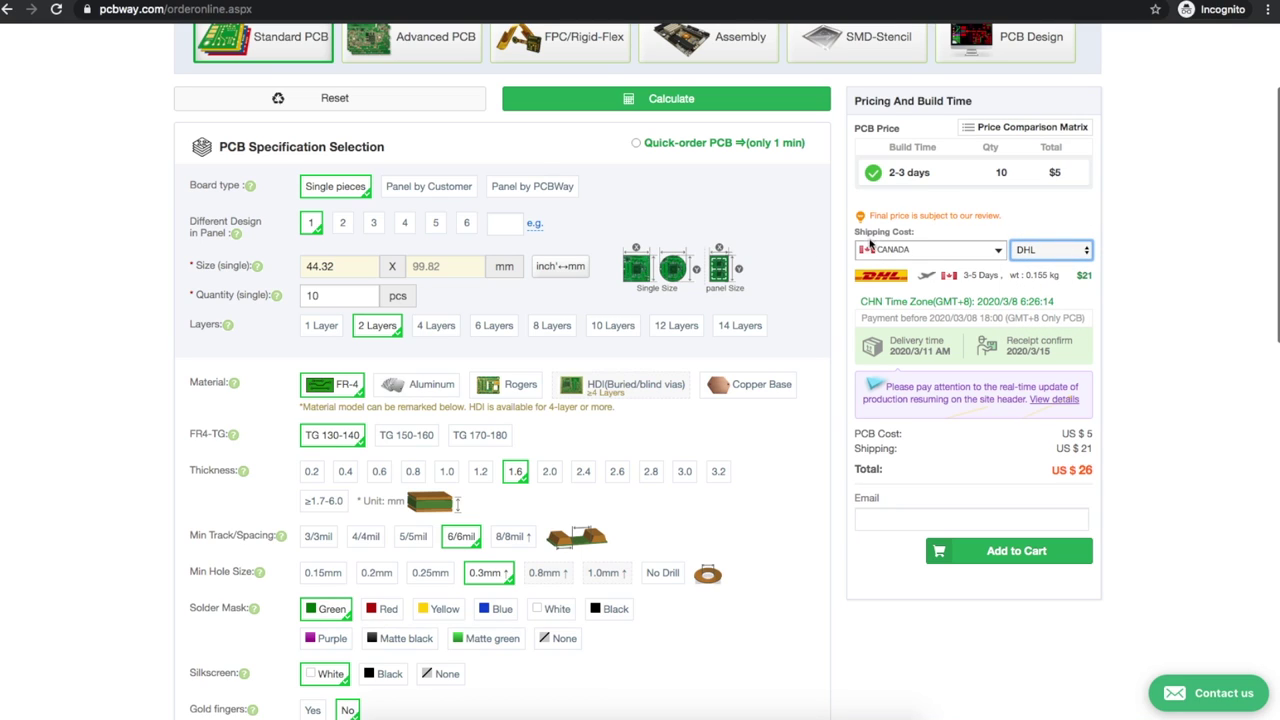
{"action": "left_click", "coordinate": [1064, 249]}
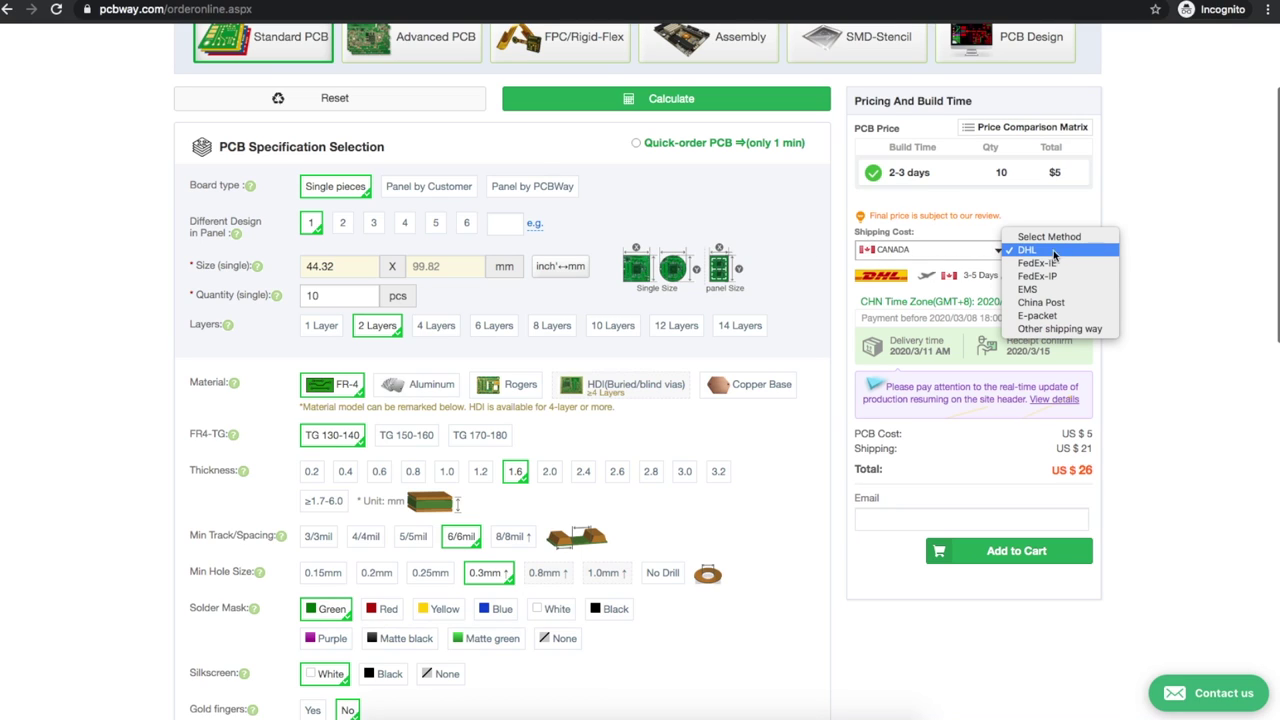
{"action": "left_click", "coordinate": [1053, 252]}
{"action": "scroll", "coordinate": [386, 337], "scroll_direction": "down", "scroll_amount": 3}
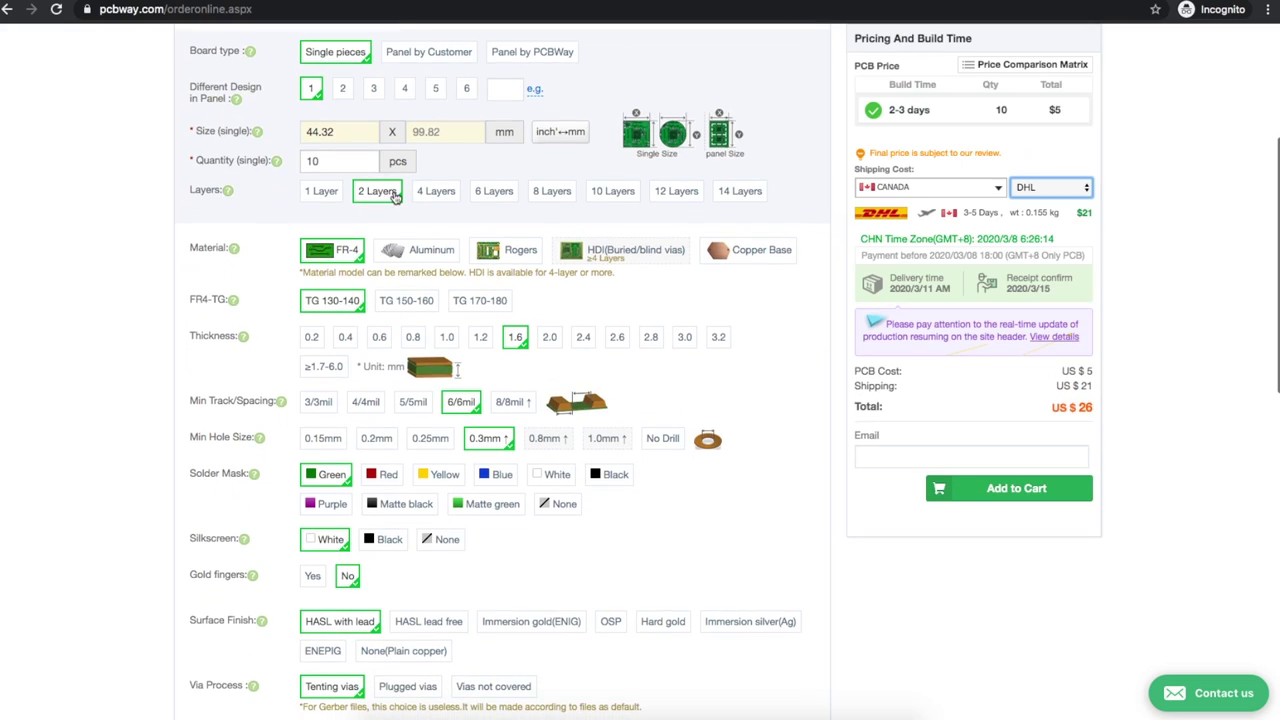
{"action": "scroll", "coordinate": [386, 197], "scroll_direction": "down", "scroll_amount": 2}
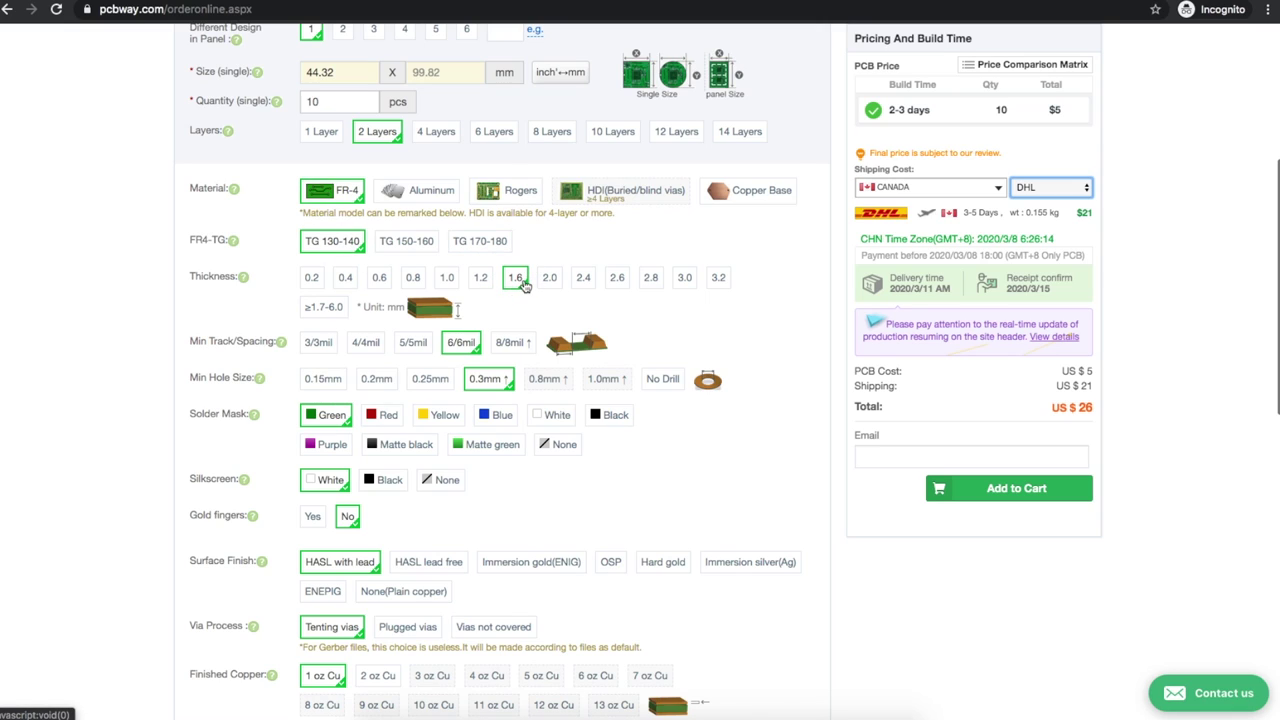
{"action": "scroll", "coordinate": [524, 286], "scroll_direction": "down", "scroll_amount": 5}
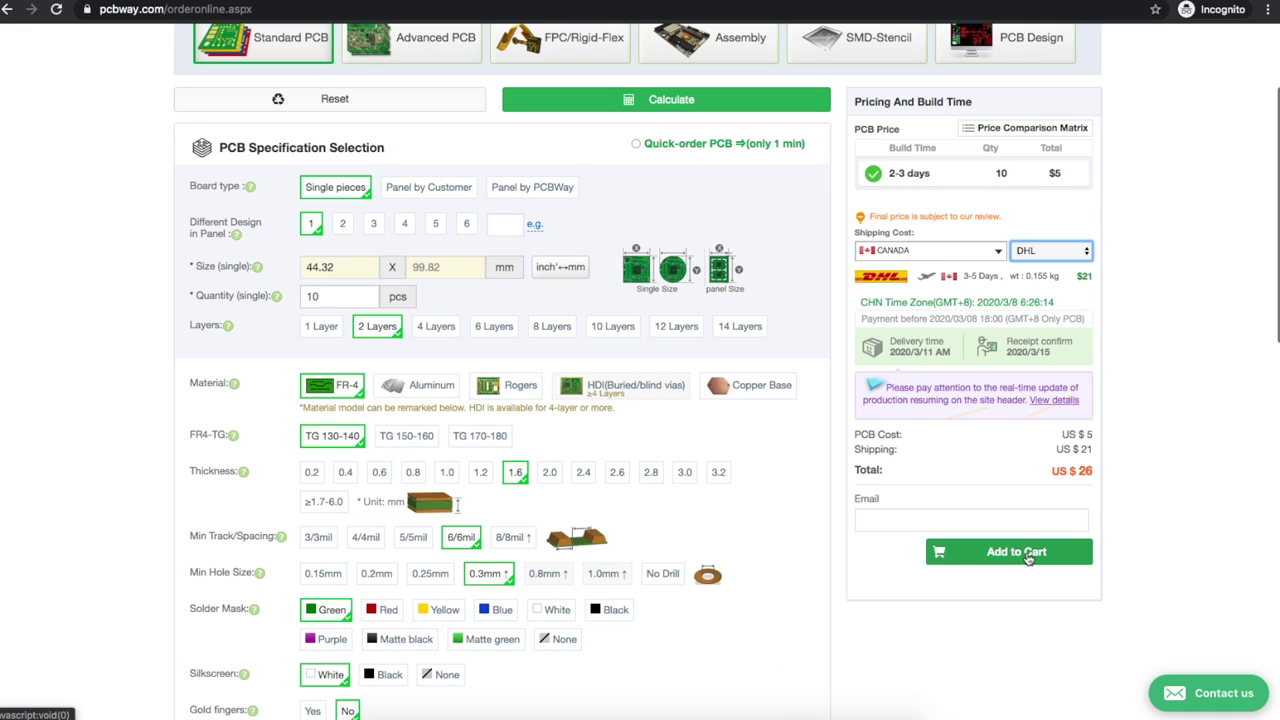
{"action": "left_click", "coordinate": [1025, 556]}
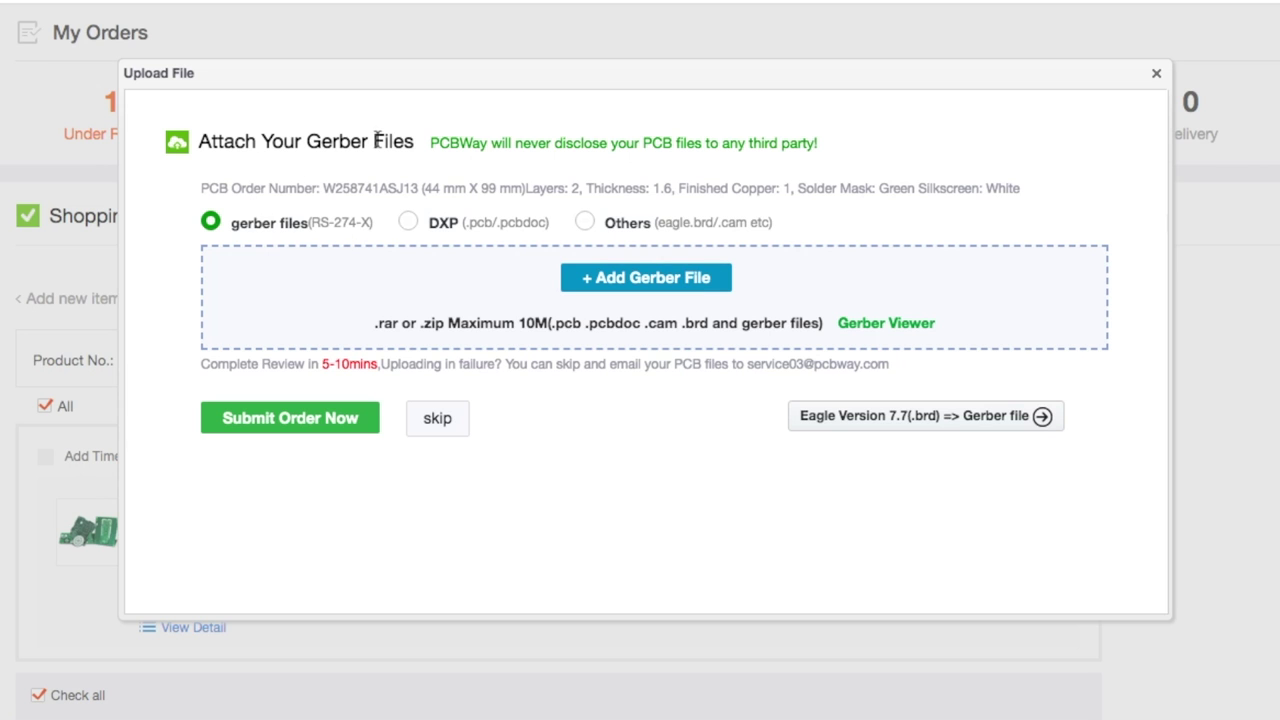
Attach IO_Board_Gerber.zip as the order's Gerber file.
{"action": "left_click", "coordinate": [640, 282]}
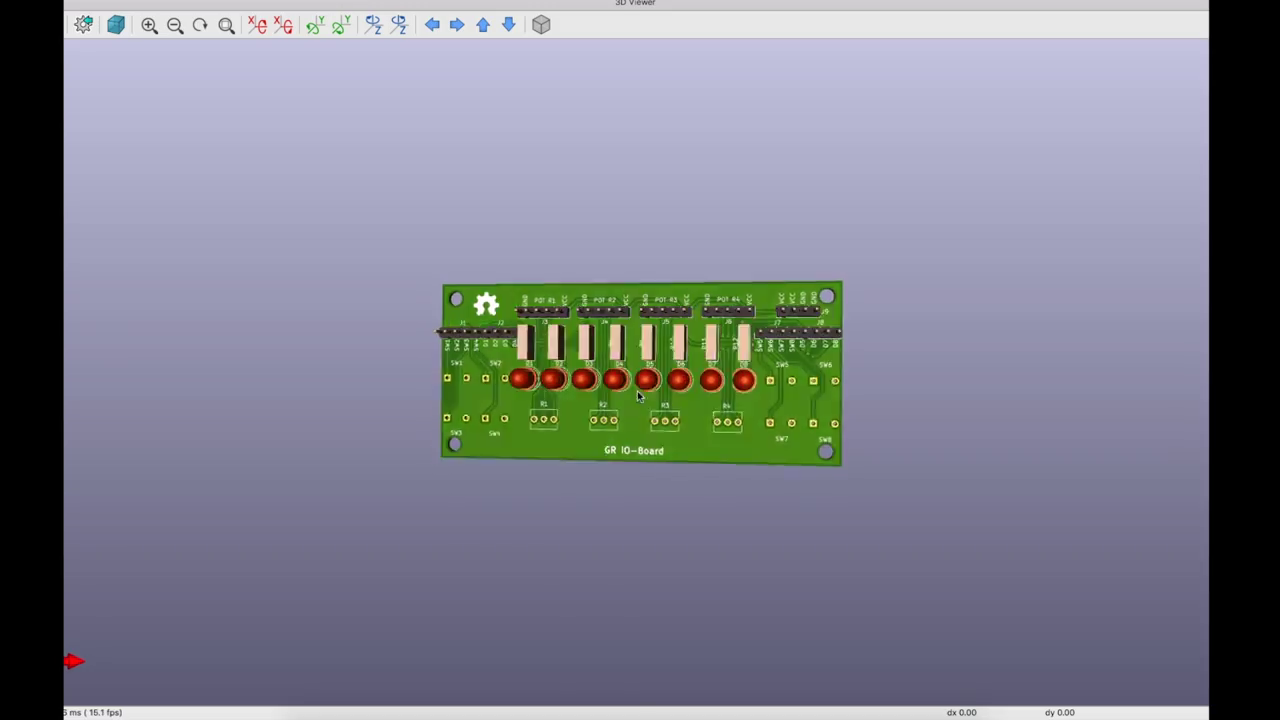
Rotate the GR IO-Board 3D model over to inspect its back side.
{"action": "left_click_drag", "start_coordinate": [200, 405], "coordinate": [369, 377]}
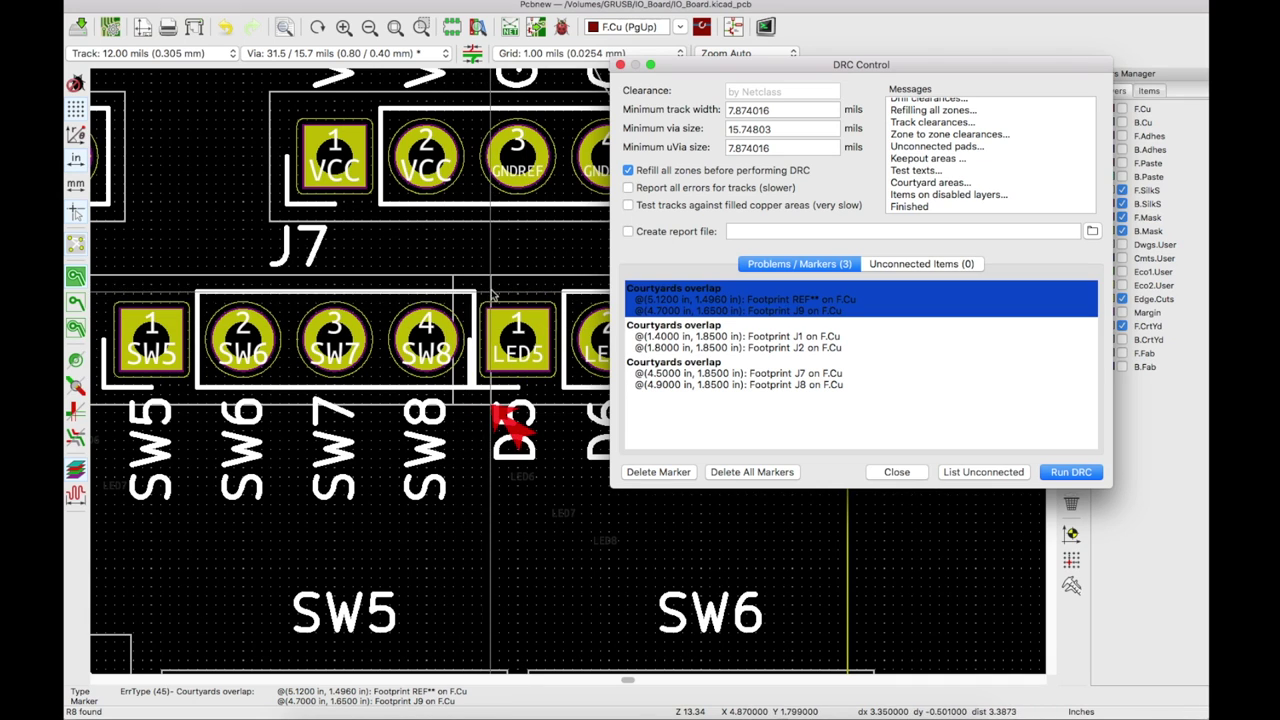